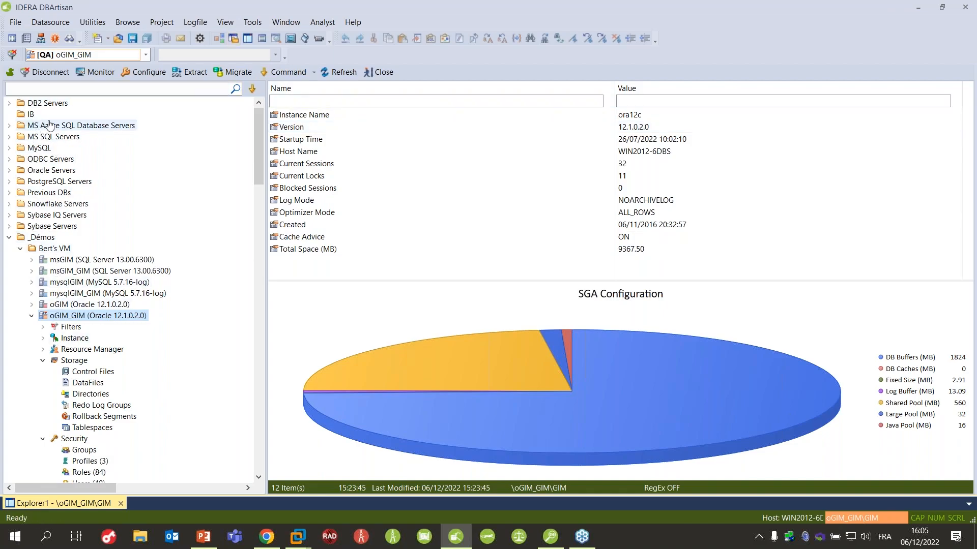
# Step: Start registering a datasource from the DB2 Servers group and look through the available database types, selecting Microsoft SQL Server
pyautogui.rightClick(44, 104)
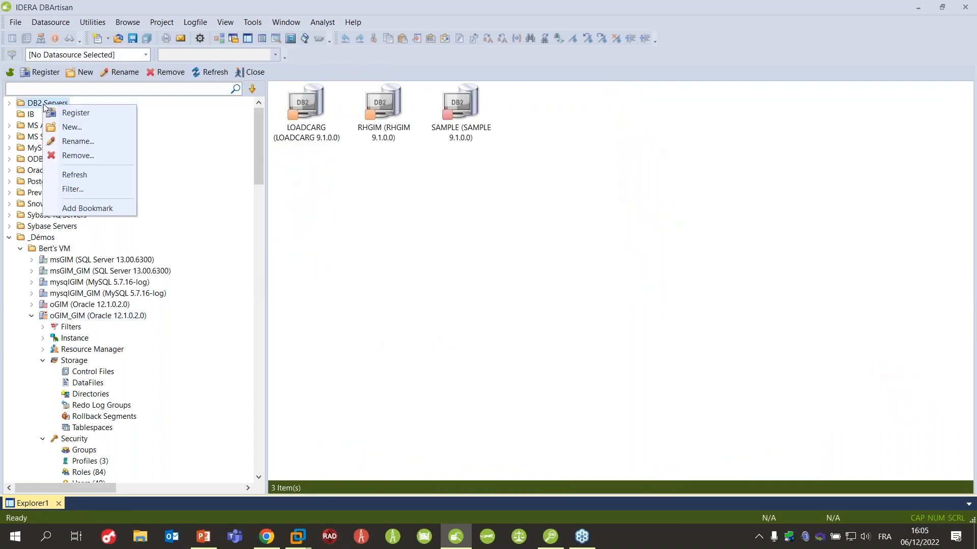
pyautogui.click(226, 184)
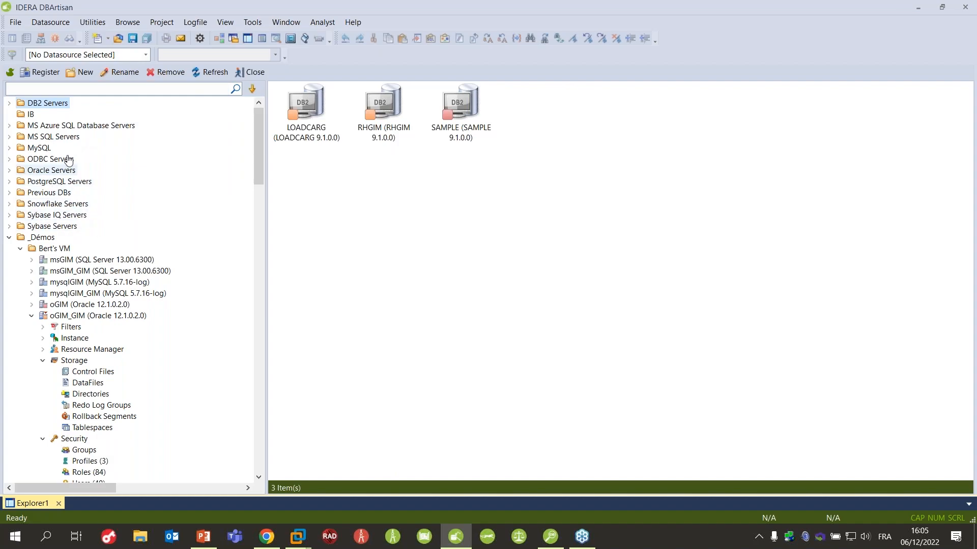
pyautogui.click(49, 76)
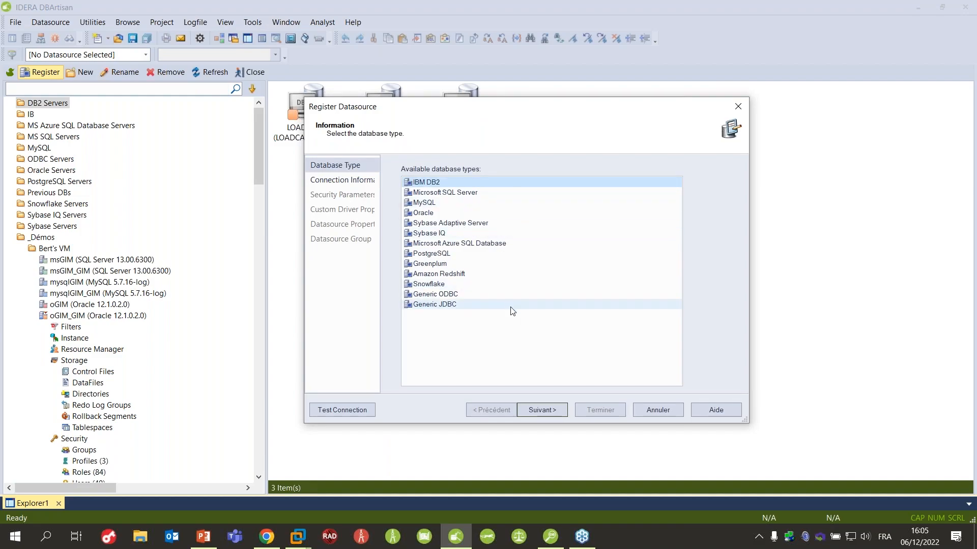
pyautogui.click(480, 285)
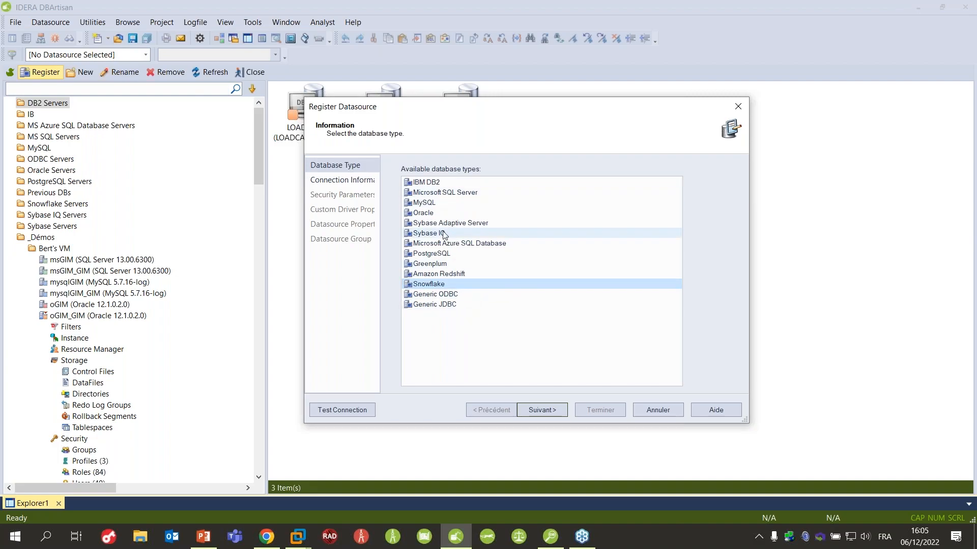
pyautogui.click(458, 244)
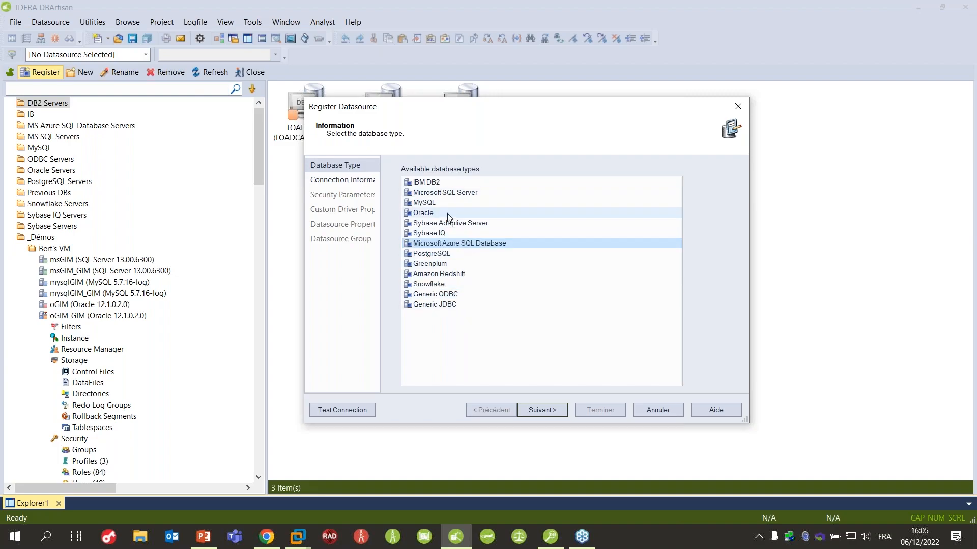
pyautogui.click(447, 192)
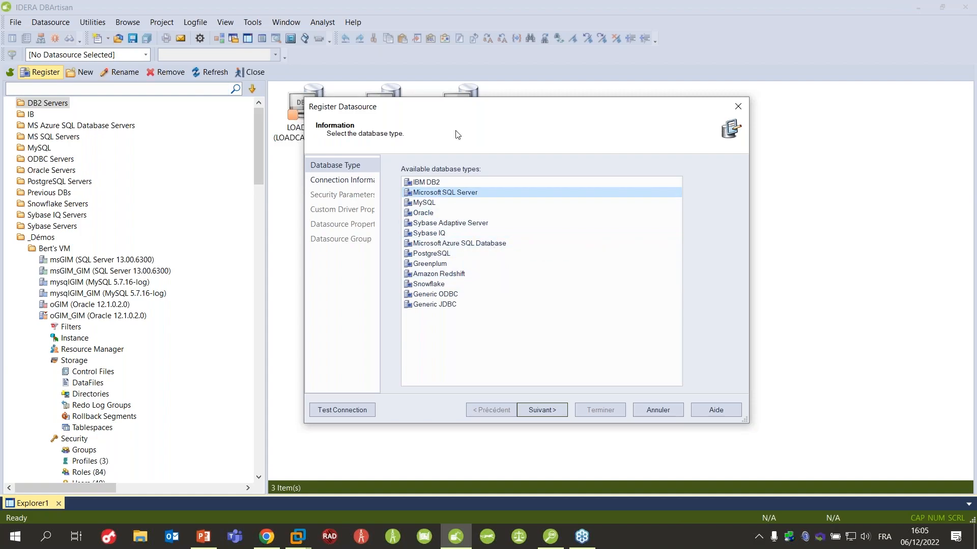
# Step: View the registration types in the Microsoft SQL Server connection information, and return to the database types
pyautogui.click(543, 410)
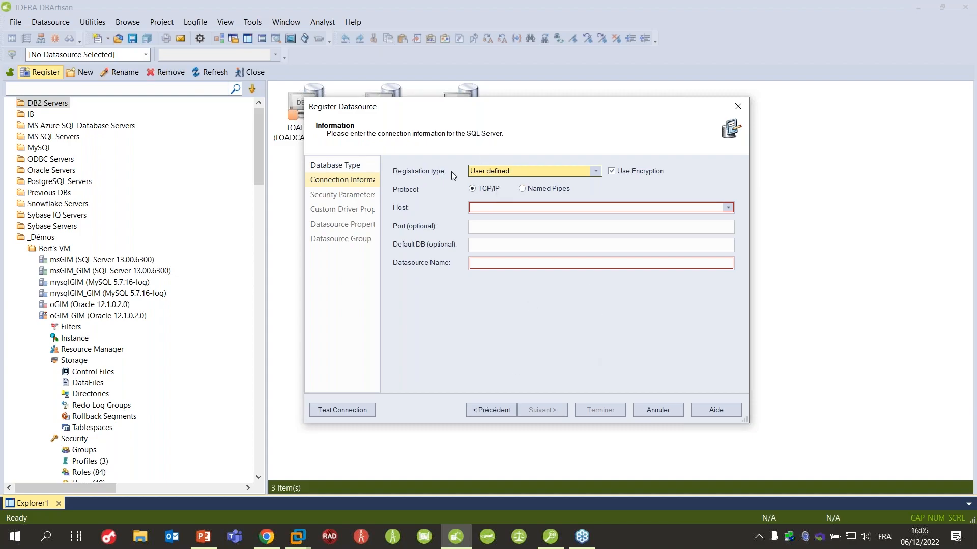
pyautogui.click(562, 171)
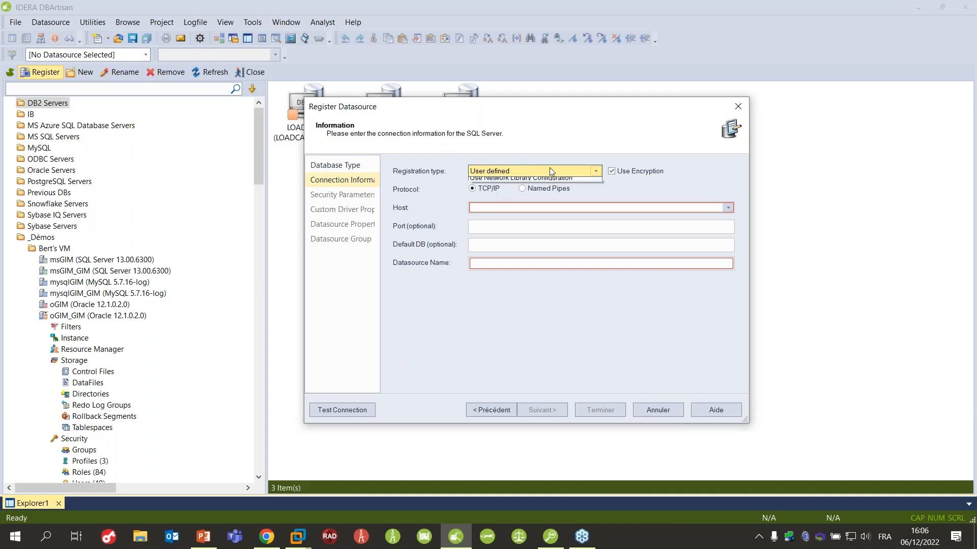
pyautogui.click(498, 413)
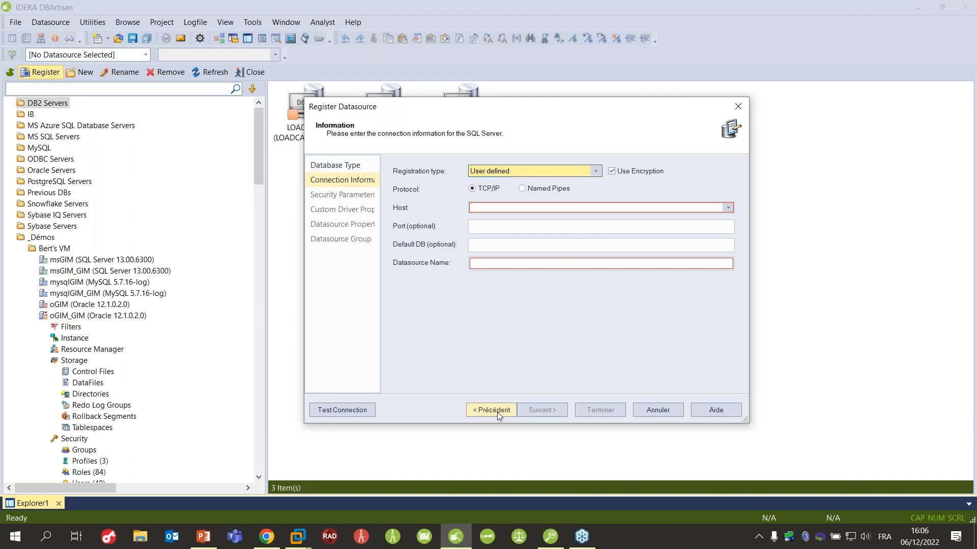
pyautogui.click(497, 412)
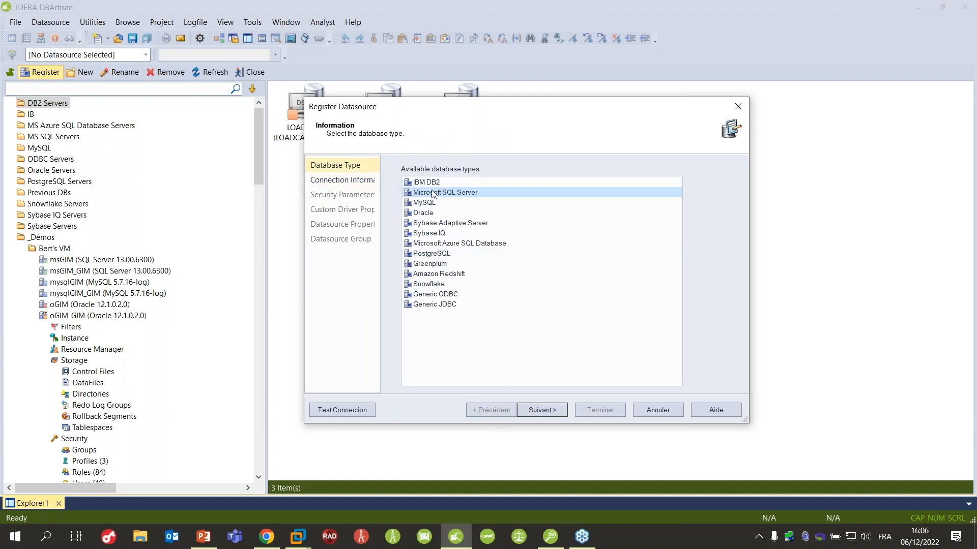
# Step: Choose Oracle as the database type, view its registration types, and return to the database types
pyautogui.click(430, 213)
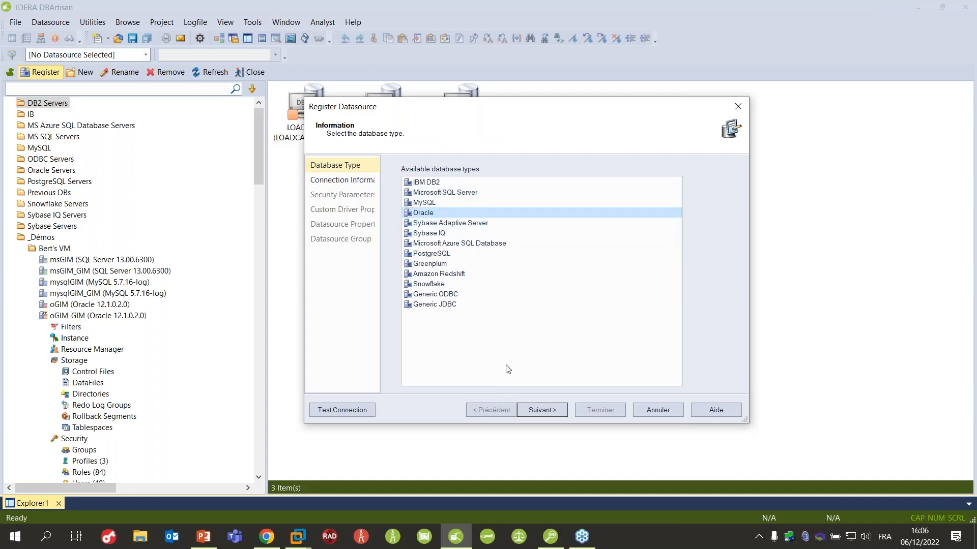
pyautogui.click(546, 410)
pyautogui.click(521, 179)
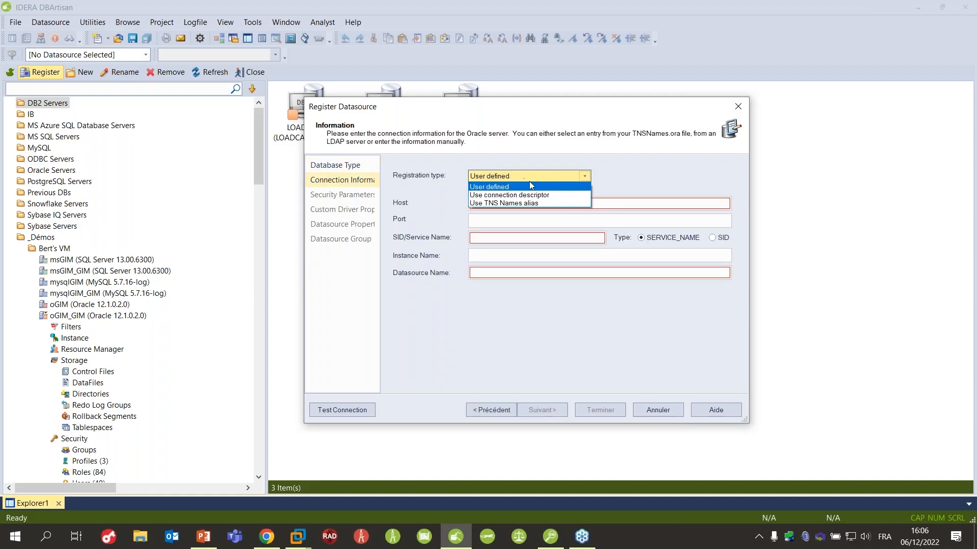
pyautogui.click(497, 411)
pyautogui.click(497, 410)
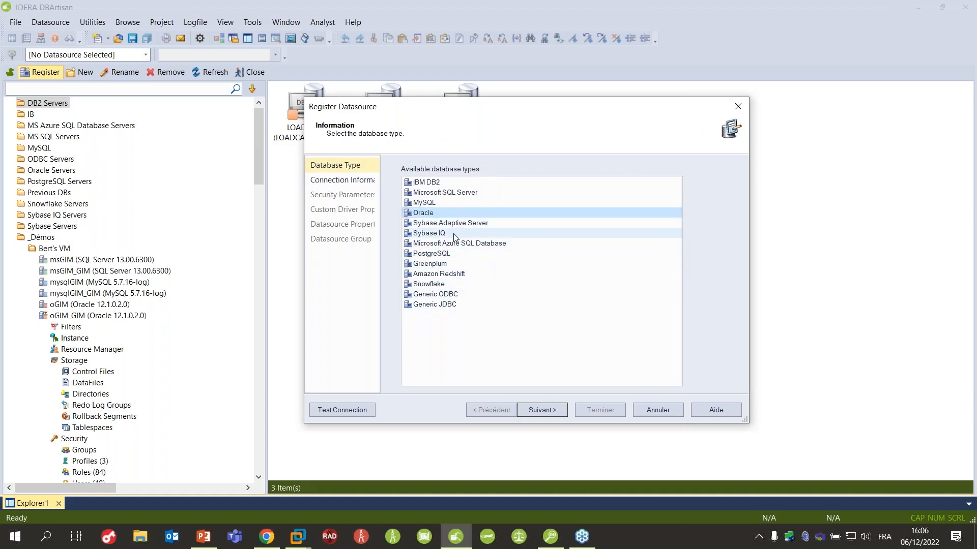
# Step: View the registration types for Sybase Adaptive Server and cancel the datasource registration
pyautogui.click(447, 223)
pyautogui.click(540, 410)
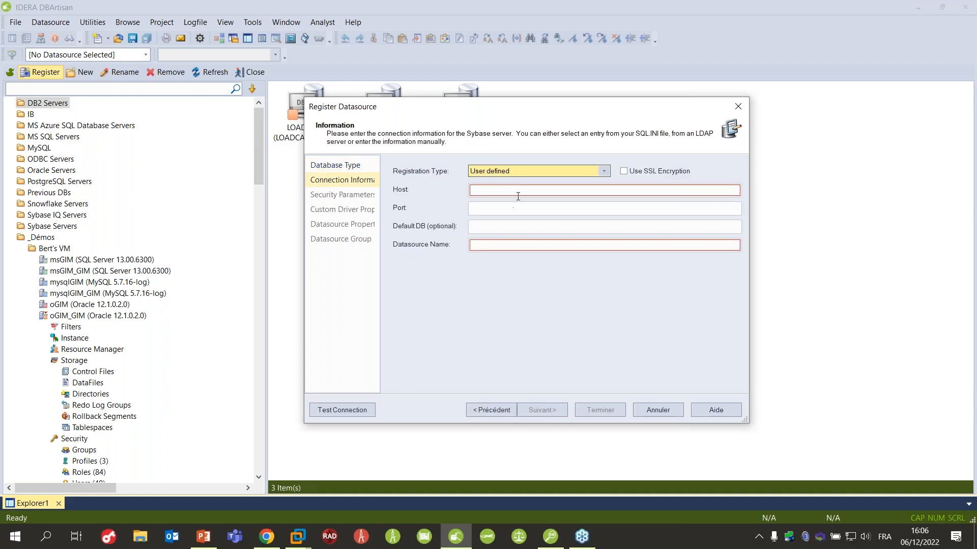
pyautogui.click(522, 173)
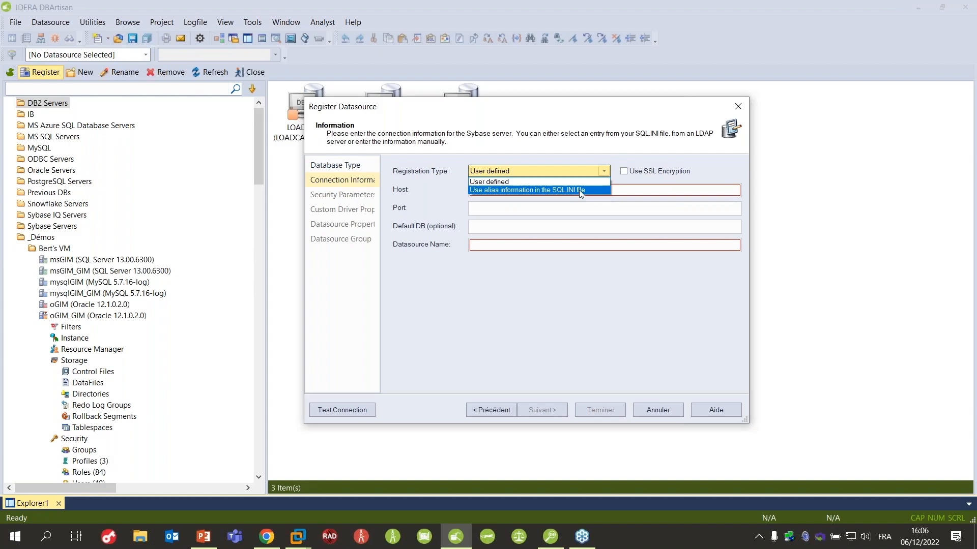
pyautogui.click(529, 316)
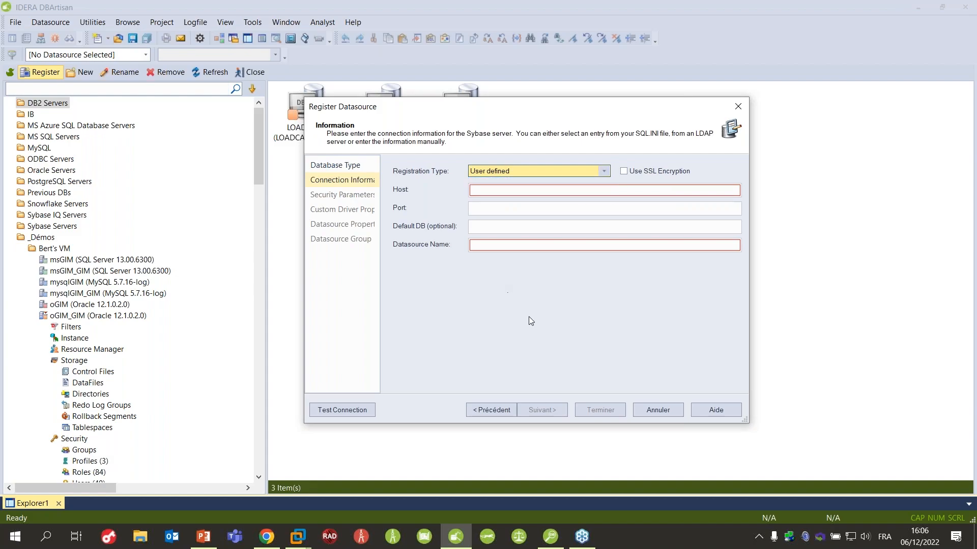
pyautogui.click(491, 410)
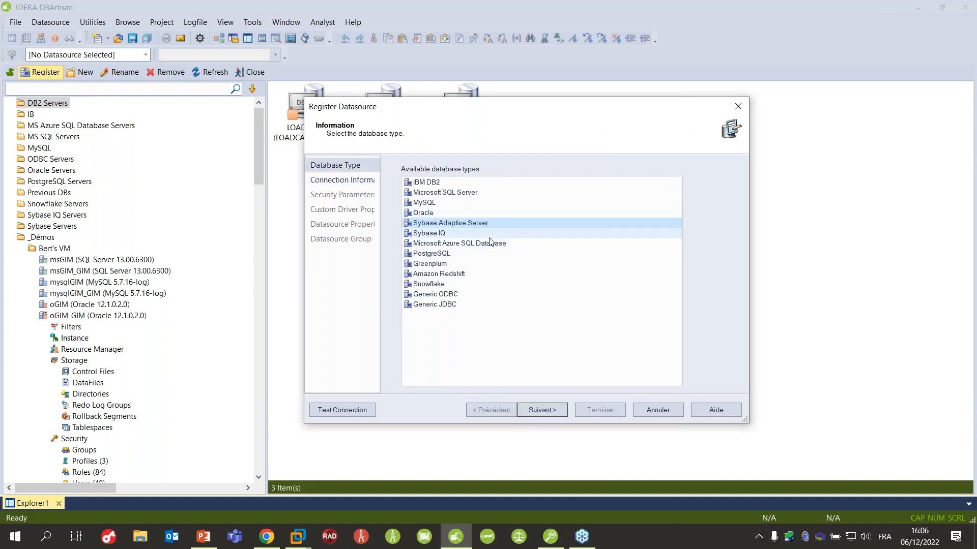
pyautogui.click(667, 413)
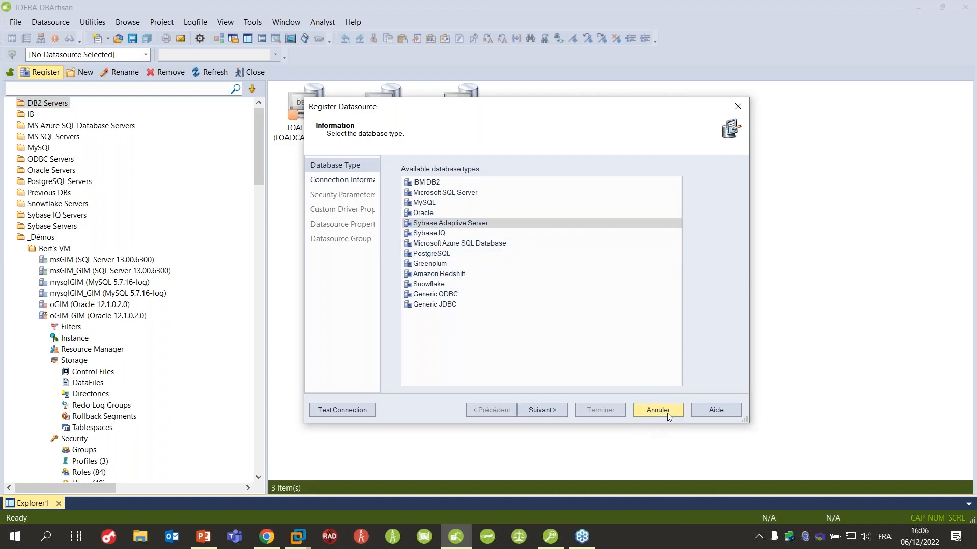
# Step: Display the overview of the WIN2019TSC_GIM SQL Server datasource under Local VMs and view its available commands
pyautogui.scroll(-2, 127, 429)
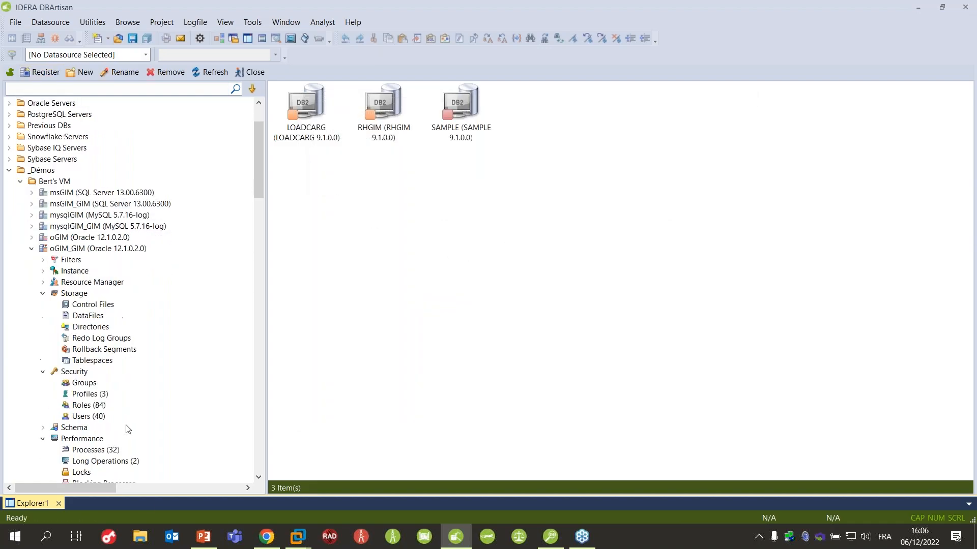
pyautogui.scroll(-1, 125, 341)
pyautogui.scroll(-1, 198, 375)
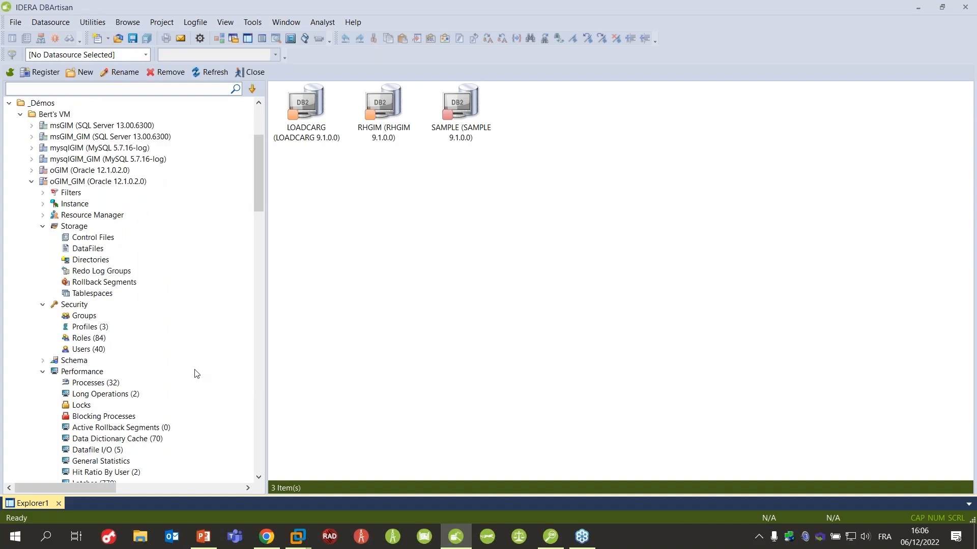
pyautogui.scroll(-3, 197, 374)
pyautogui.moveTo(295, 541)
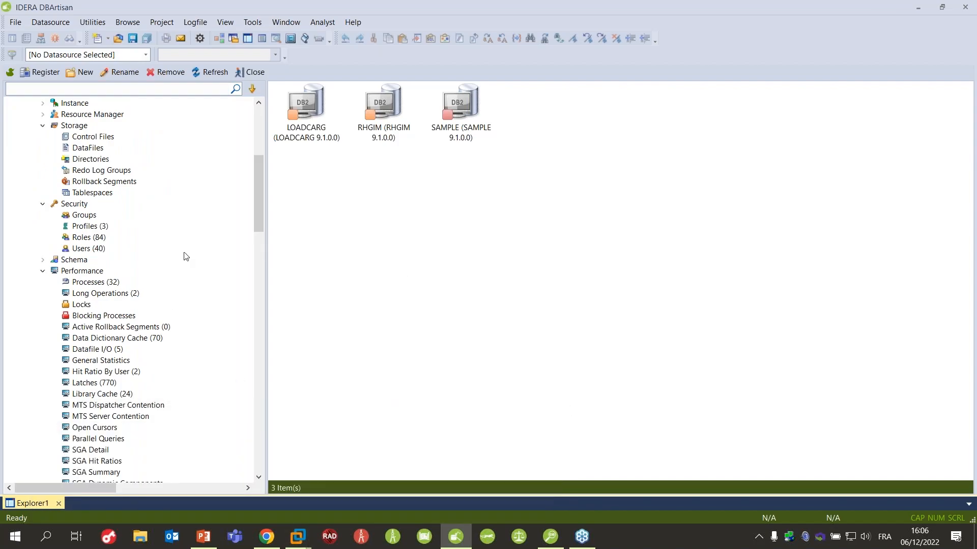
pyautogui.moveTo(259, 198); pyautogui.dragTo(270, 224)
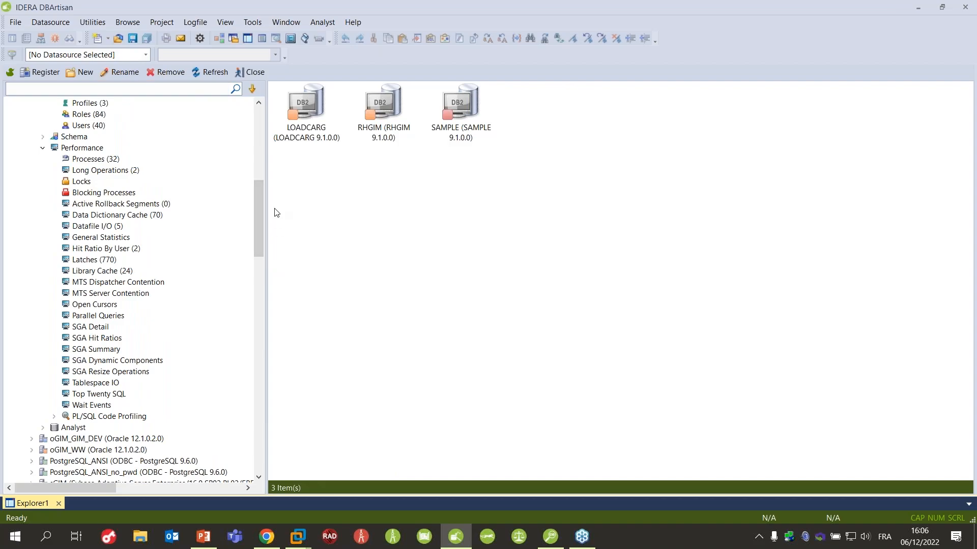
pyautogui.scroll(-11, 245, 254)
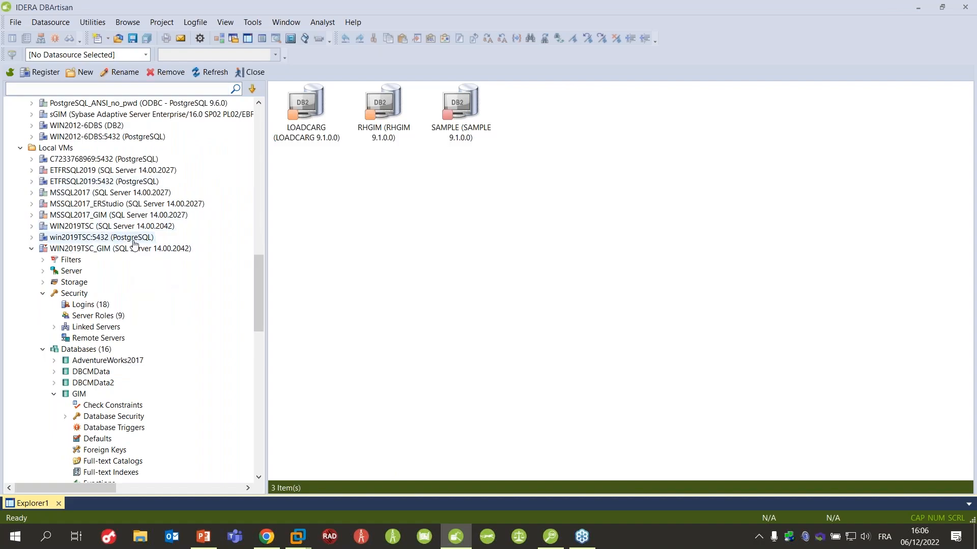
pyautogui.click(76, 249)
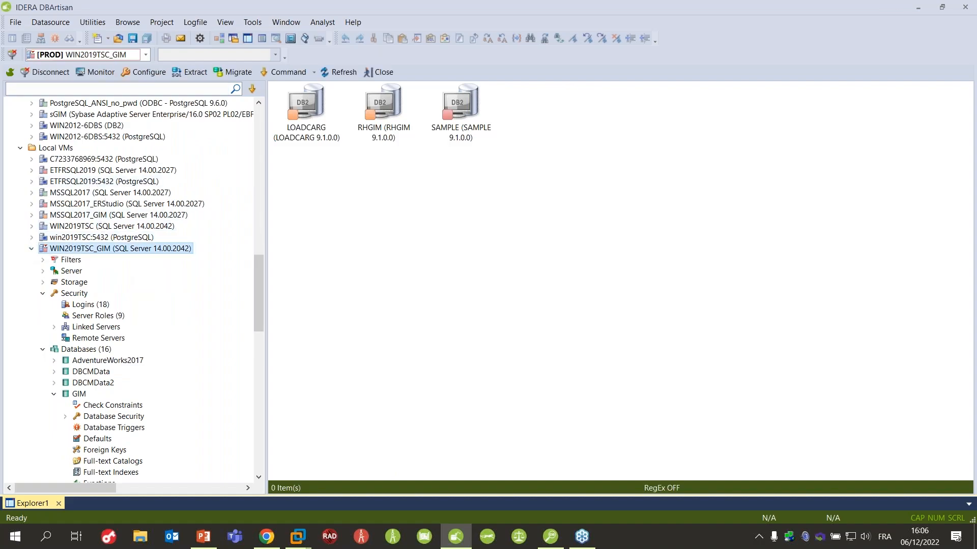
pyautogui.rightClick(105, 249)
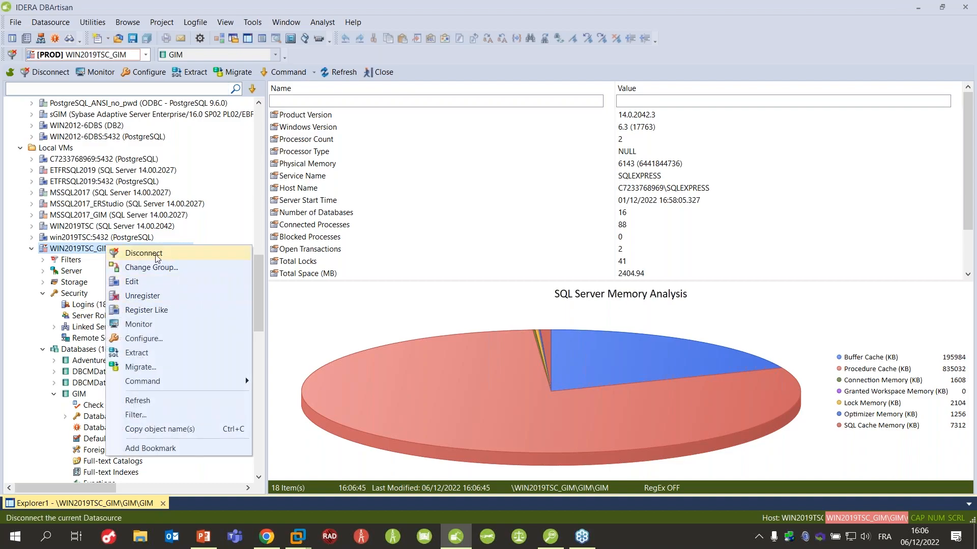
pyautogui.click(72, 249)
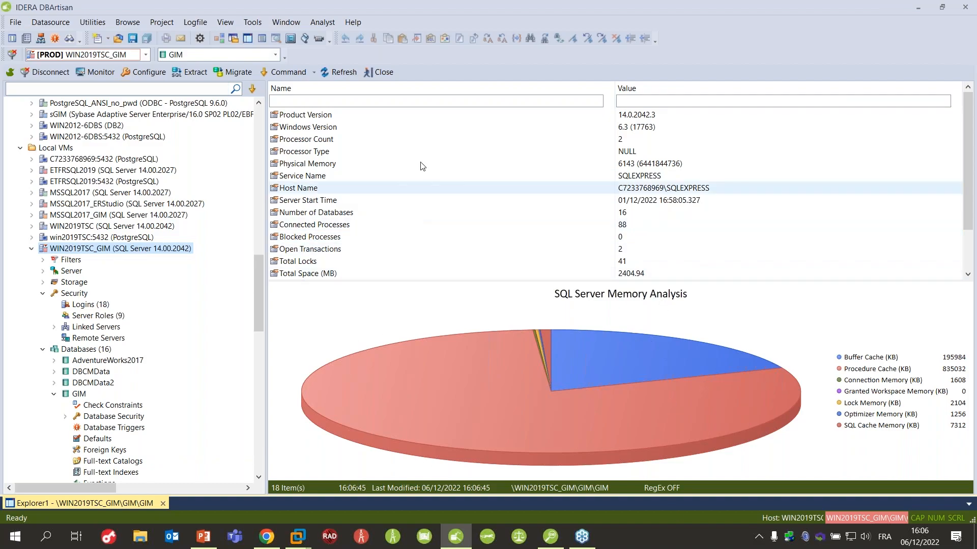
# Step: Examine the server properties of WIN2019TSC_GIM, from the product version to the procedure cache used
pyautogui.click(482, 118)
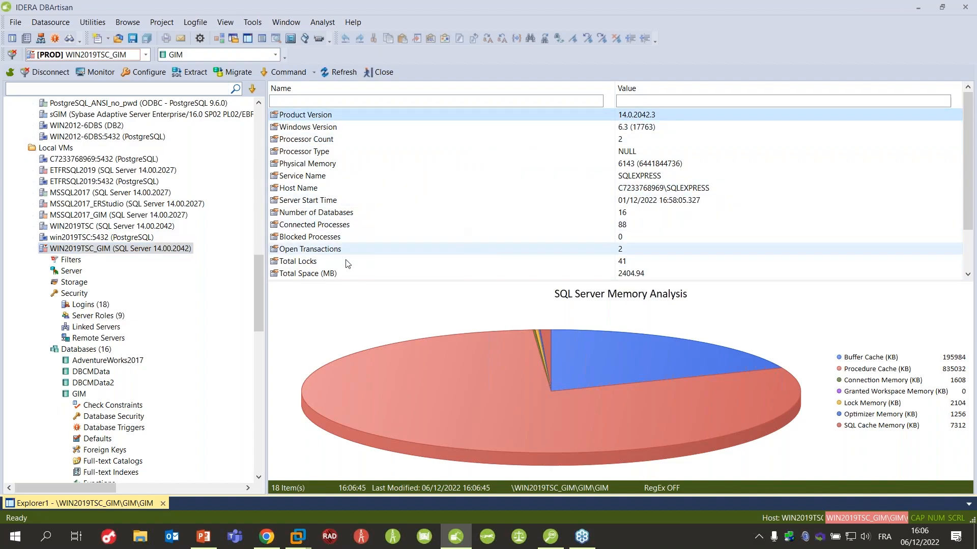
pyautogui.scroll(-1, 549, 207)
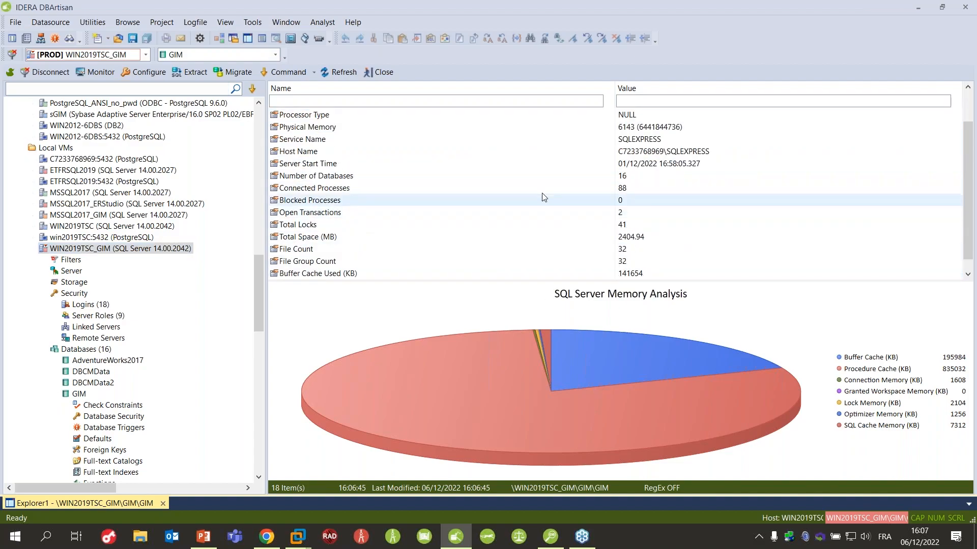
pyautogui.scroll(-1, 549, 207)
# Step: Browse the object types of the GIM database on WIN2019TSC_GIM and list its system tables
pyautogui.scroll(-3, 175, 353)
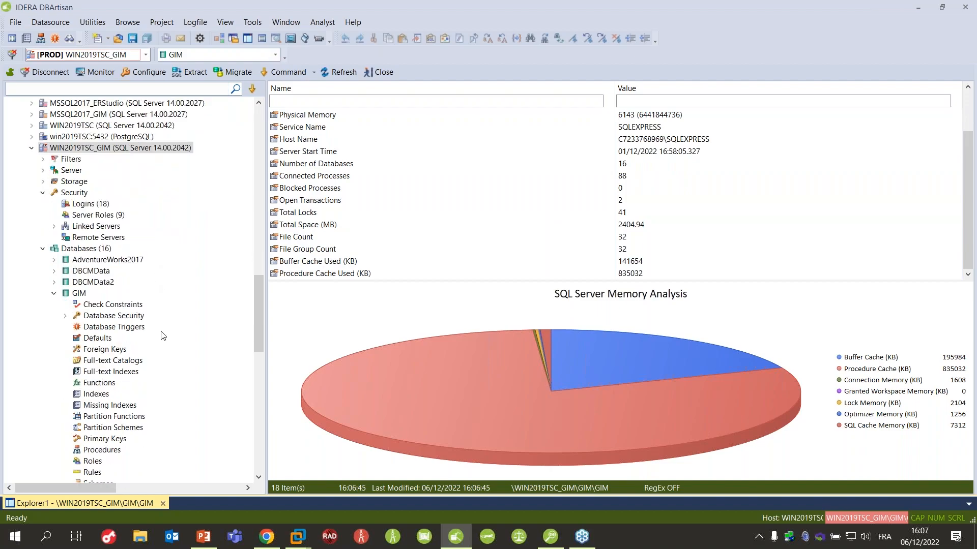
pyautogui.scroll(-1, 163, 335)
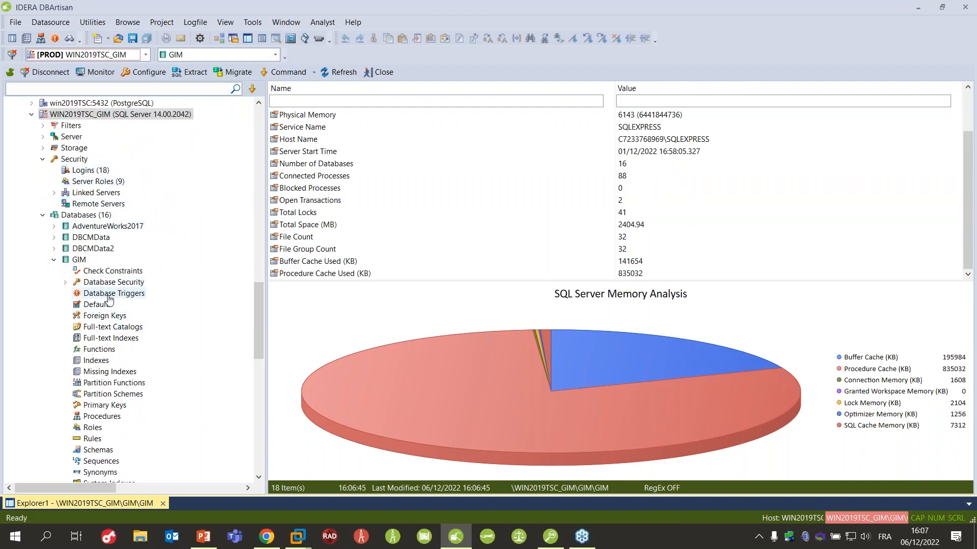
pyautogui.scroll(-1, 109, 300)
pyautogui.scroll(-3, 152, 364)
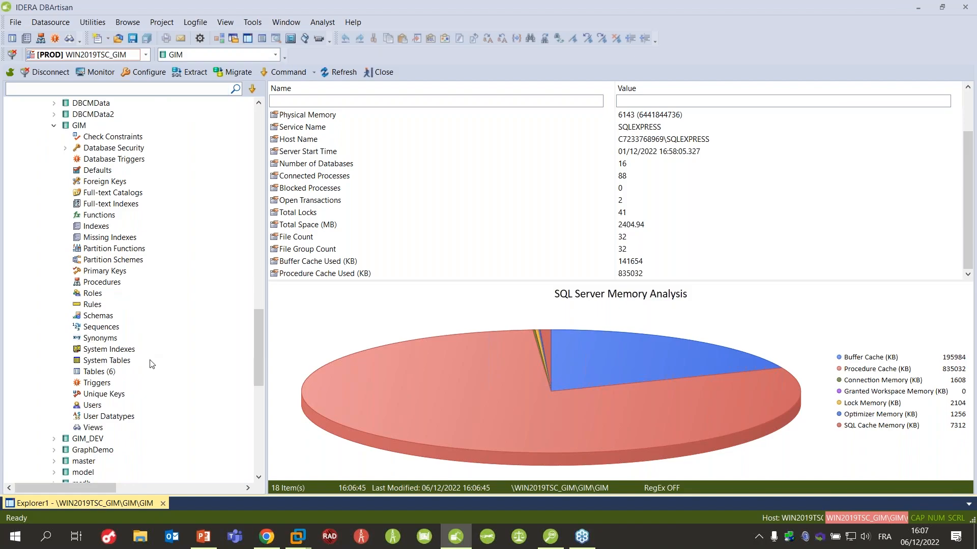
pyautogui.scroll(-4, 152, 364)
pyautogui.scroll(-2, 138, 322)
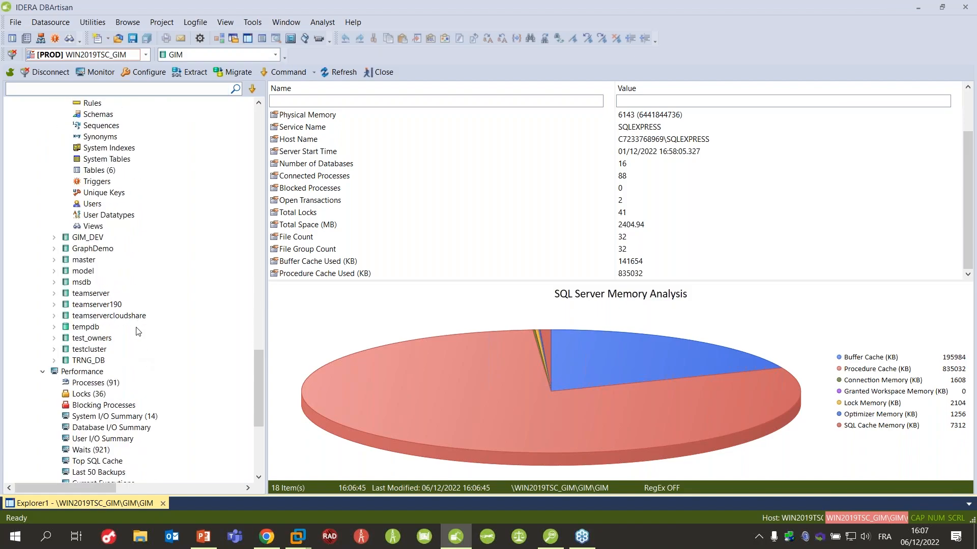
pyautogui.scroll(8, 138, 332)
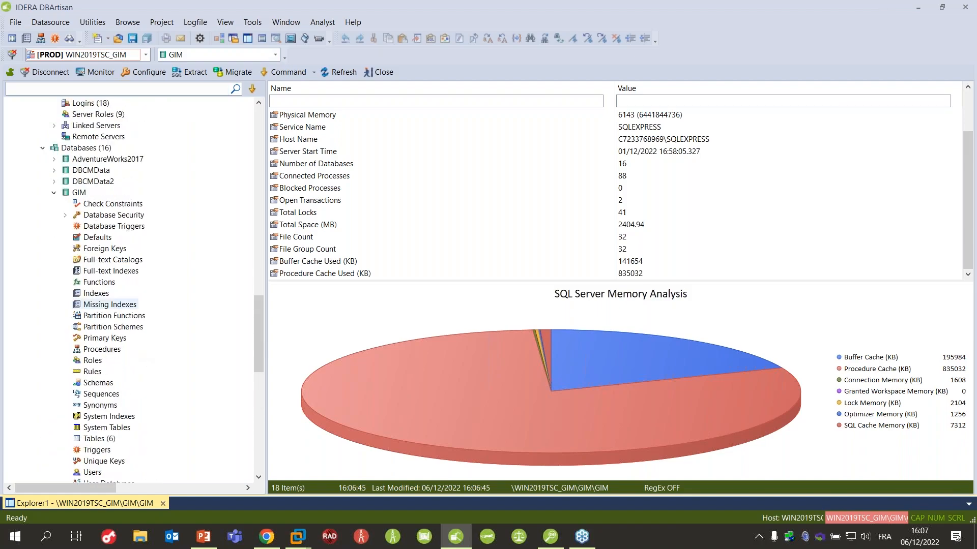
pyautogui.scroll(-1, 124, 283)
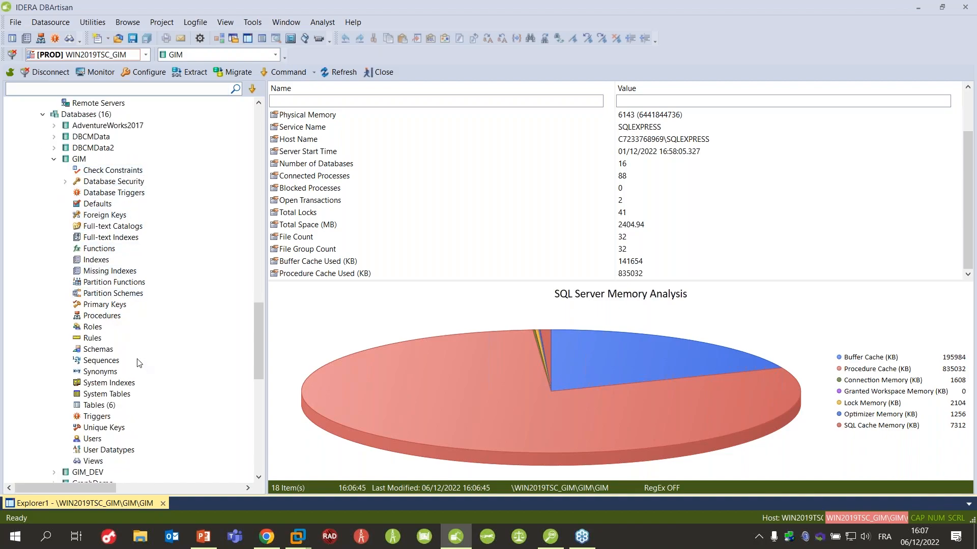
pyautogui.click(108, 394)
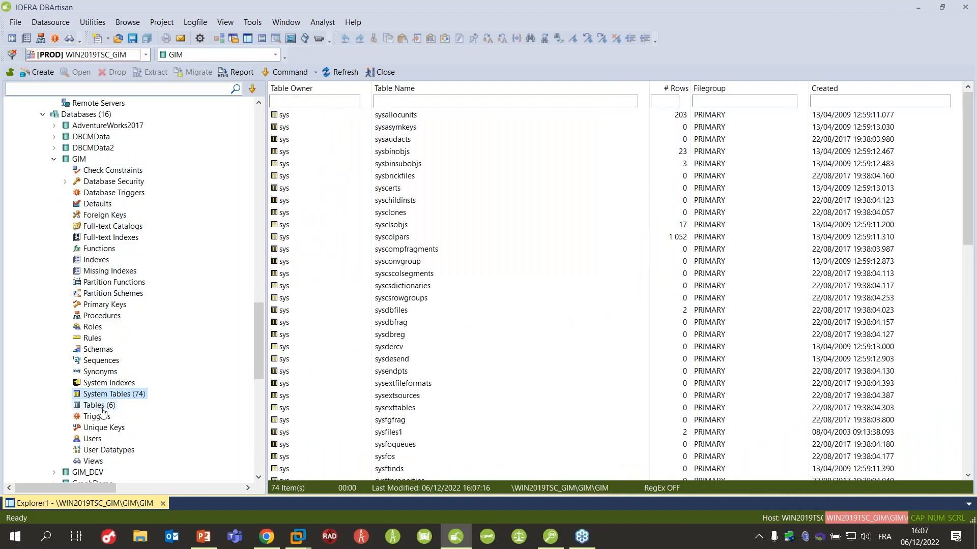
# Step: Open the BROKER table from the GIM database's tables and review its columns, properties and permissions
pyautogui.click(101, 407)
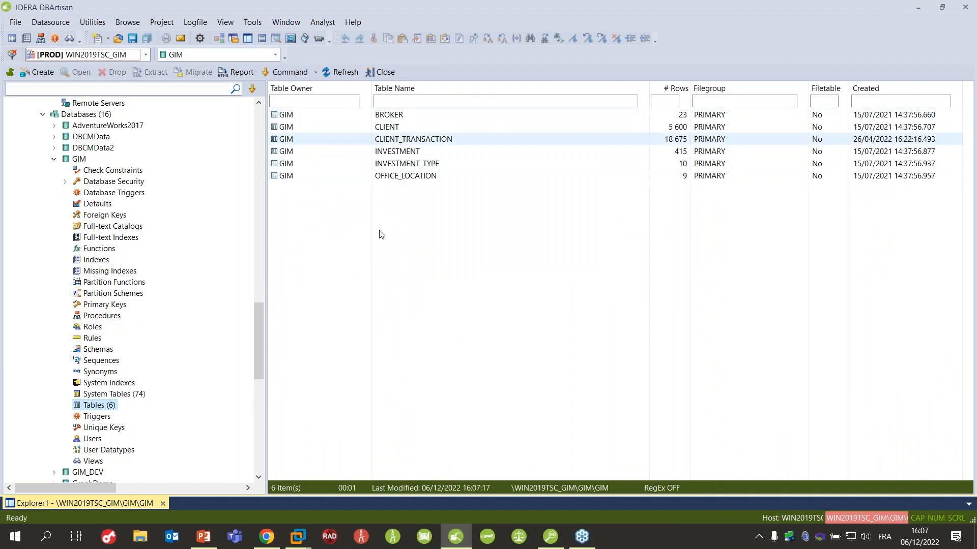
pyautogui.rightClick(295, 114)
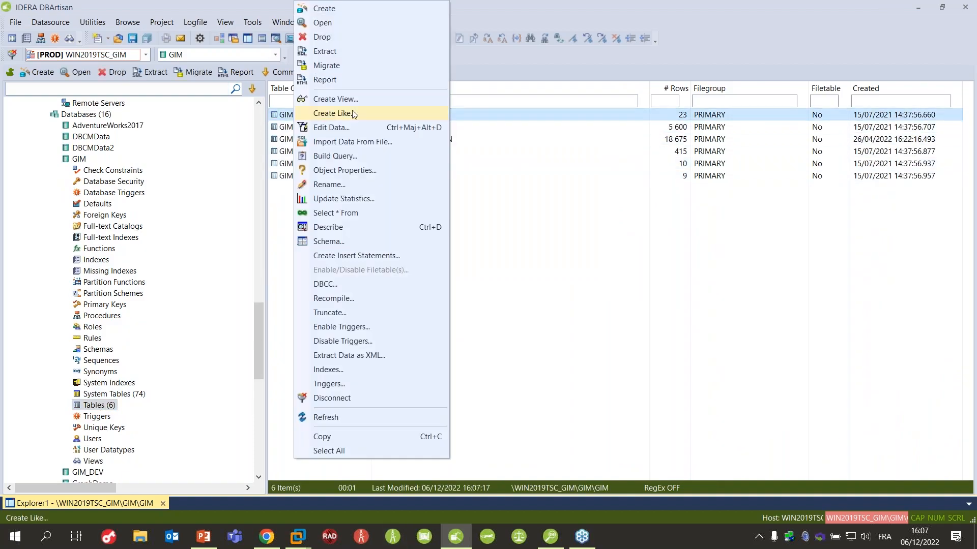
pyautogui.click(363, 25)
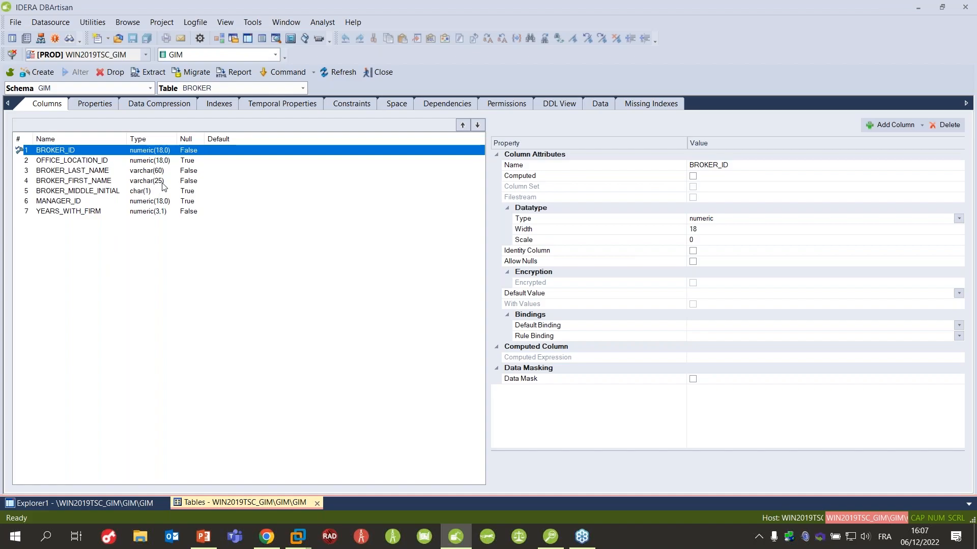
pyautogui.click(93, 105)
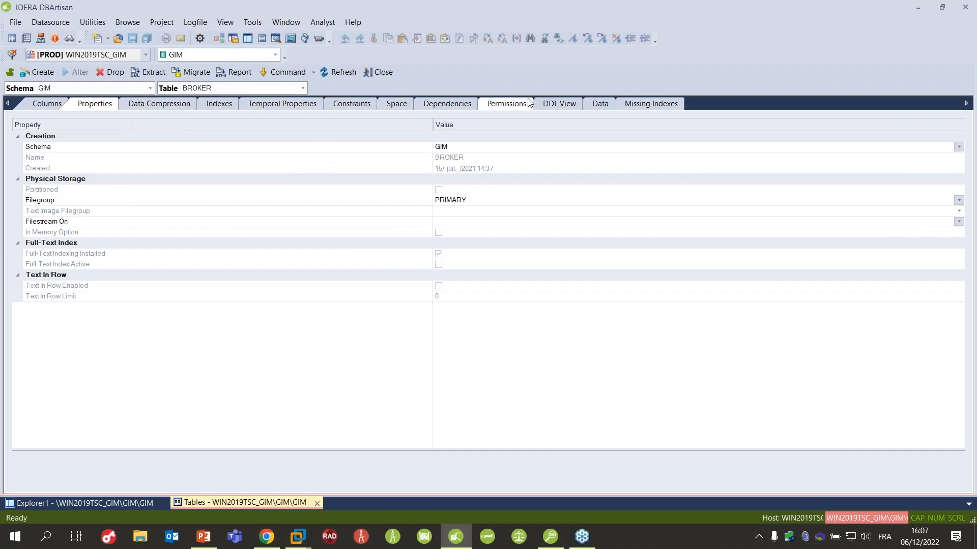
pyautogui.click(502, 105)
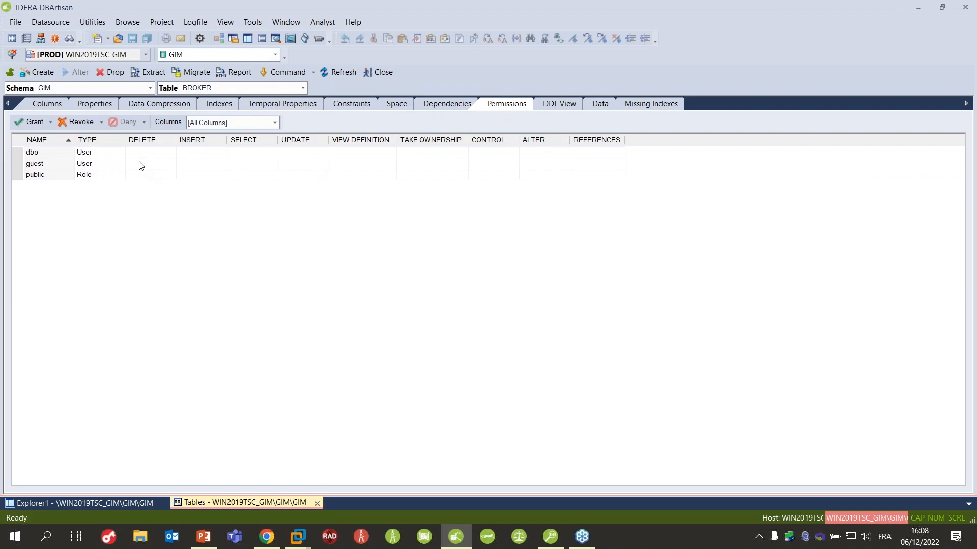
# Step: Grant DELETE and SELECT to guest, SELECT to dbo, and INSERT and UPDATE to public on the BROKER table
pyautogui.click(153, 164)
pyautogui.keyDown('ctrl'); pyautogui.click(196, 175); pyautogui.keyUp('ctrl')
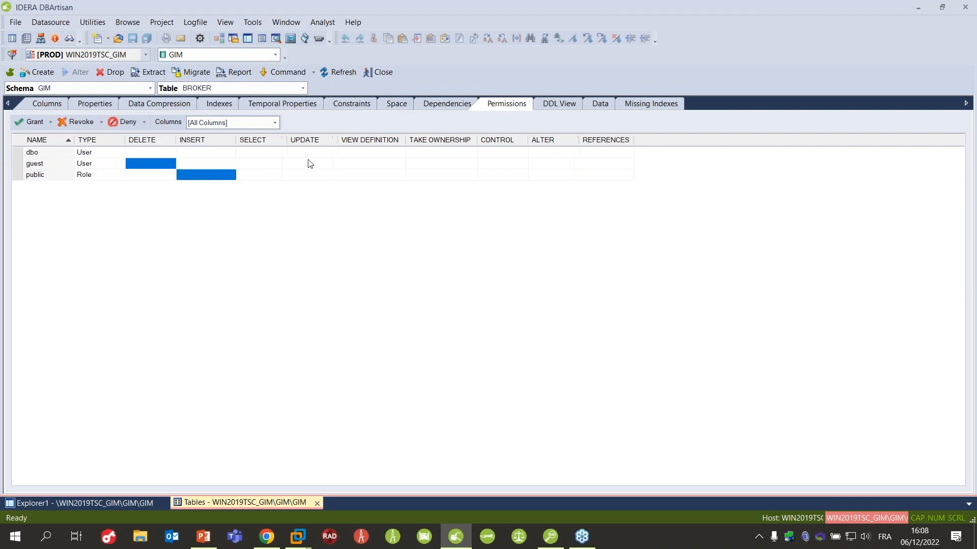
pyautogui.keyDown('ctrl'); pyautogui.click(262, 164); pyautogui.keyUp('ctrl')
pyautogui.keyDown('ctrl'); pyautogui.click(277, 153); pyautogui.keyUp('ctrl')
pyautogui.keyDown('ctrl'); pyautogui.click(296, 175); pyautogui.keyUp('ctrl')
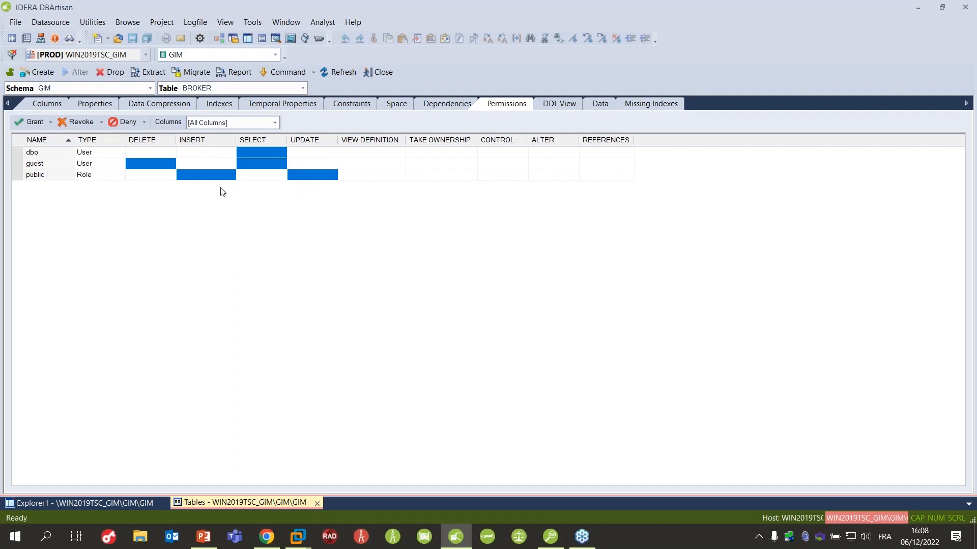
pyautogui.click(32, 122)
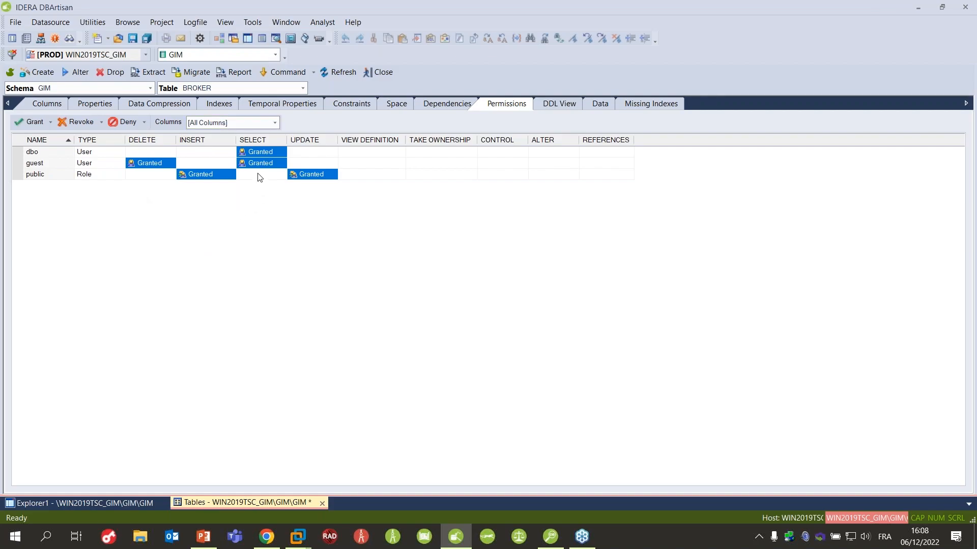
# Step: Review BROKER's column-level permission choices and pending grants, and close the table editor without saving the changes
pyautogui.click(274, 123)
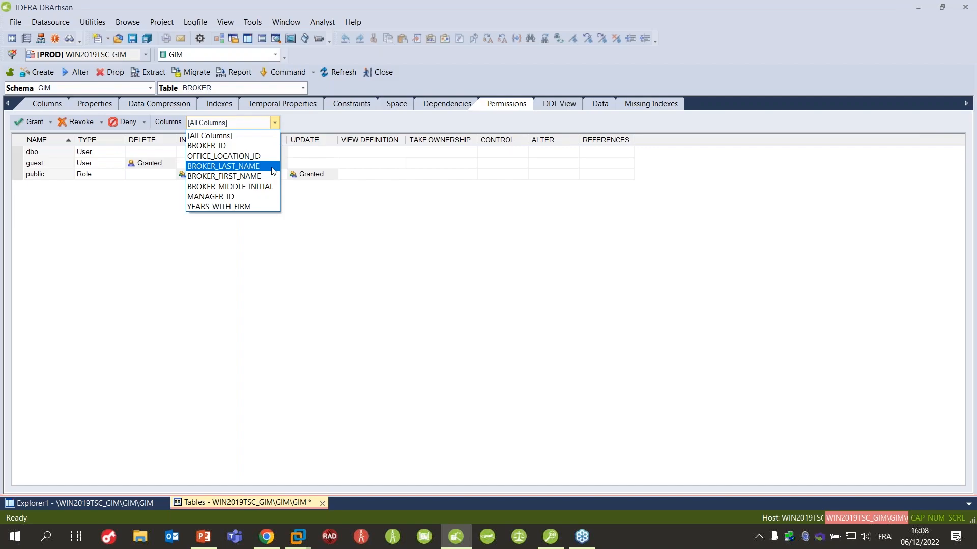
pyautogui.click(390, 216)
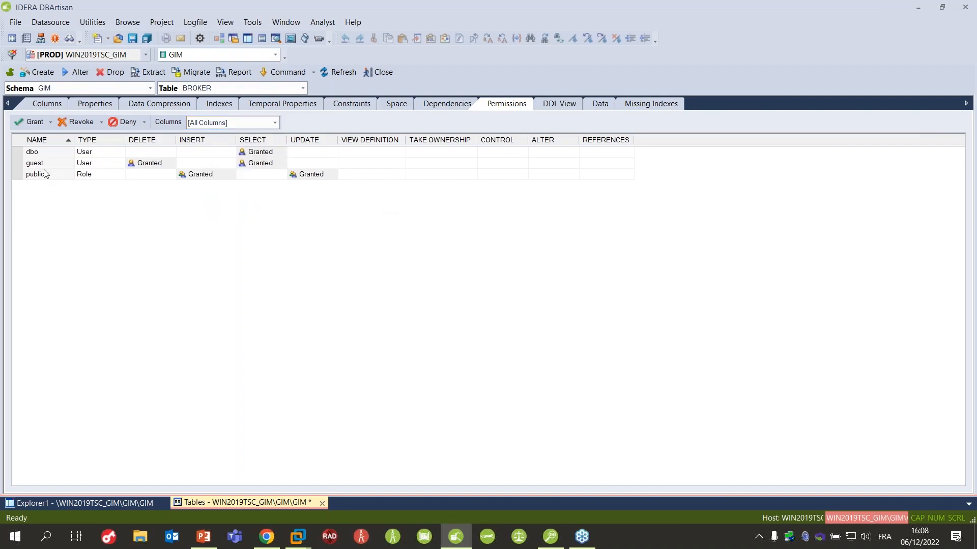
pyautogui.click(30, 151)
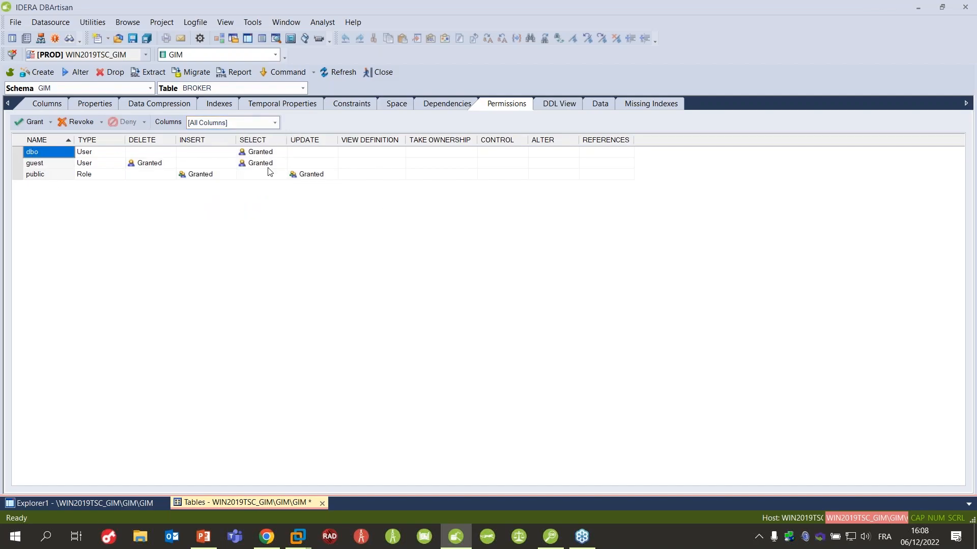
pyautogui.click(267, 152)
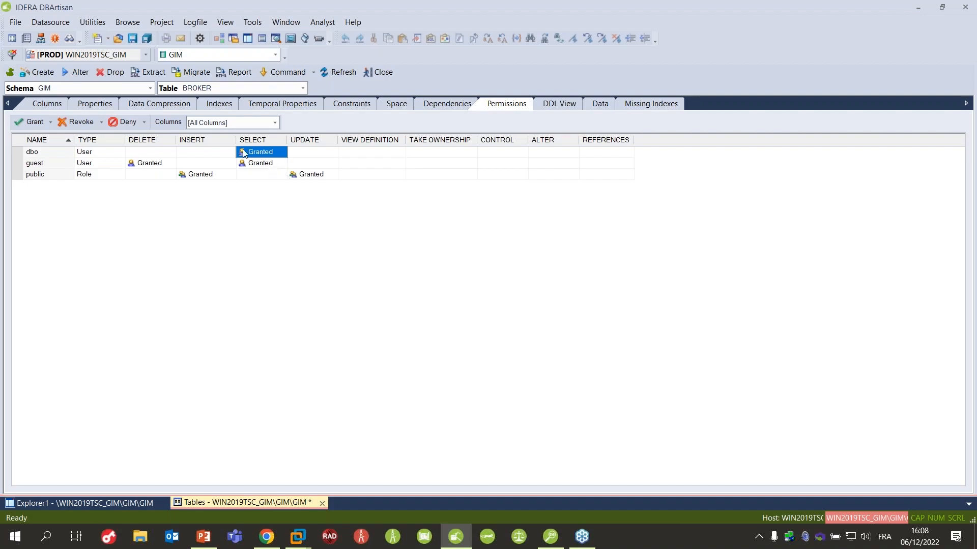
pyautogui.click(154, 163)
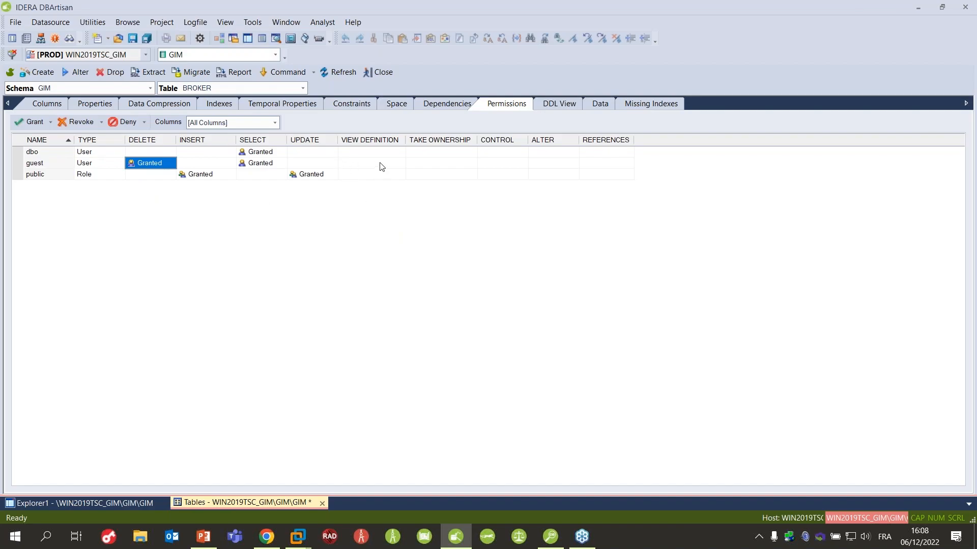
pyautogui.click(379, 72)
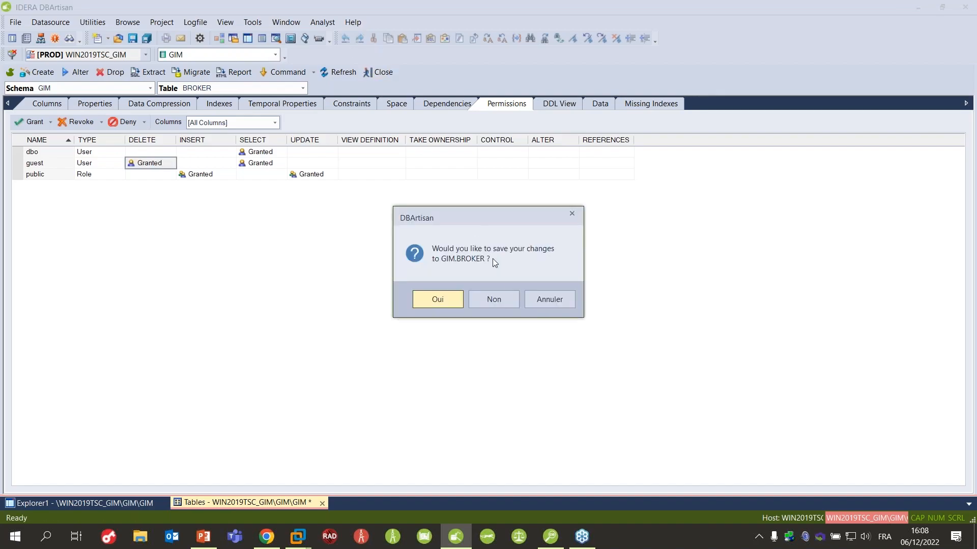
pyautogui.click(496, 301)
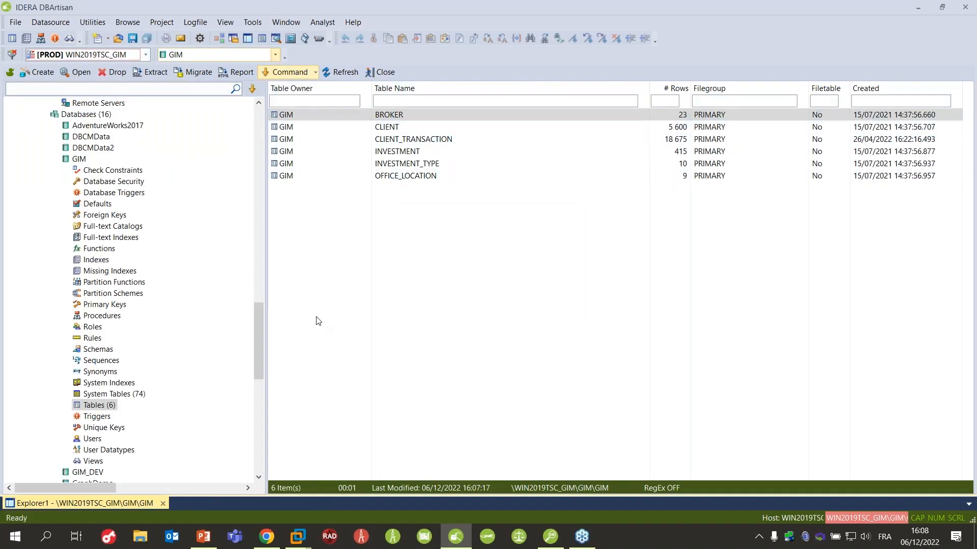
# Step: List the GIM database's users and the WIN2019TSC_GIM server logins, and open the GIM login
pyautogui.click(93, 439)
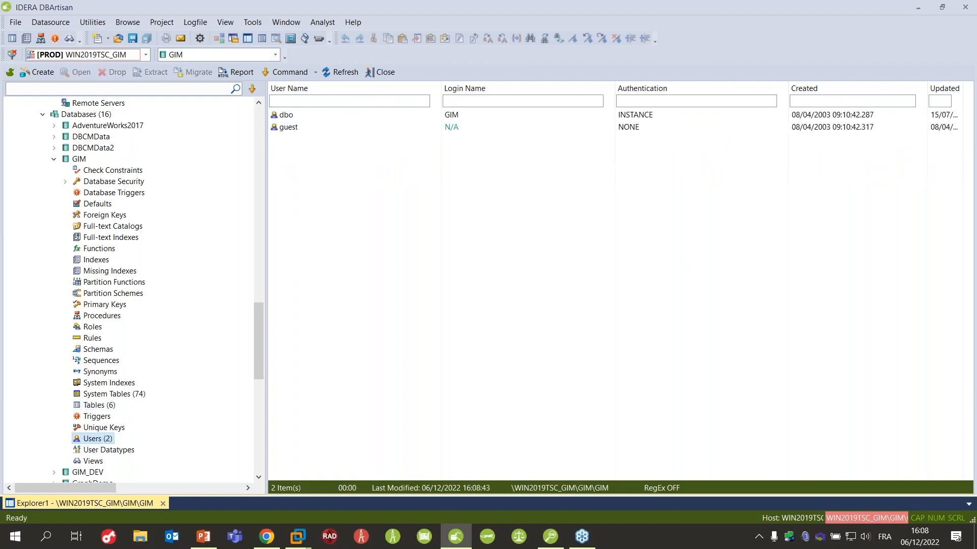
pyautogui.scroll(4, 155, 310)
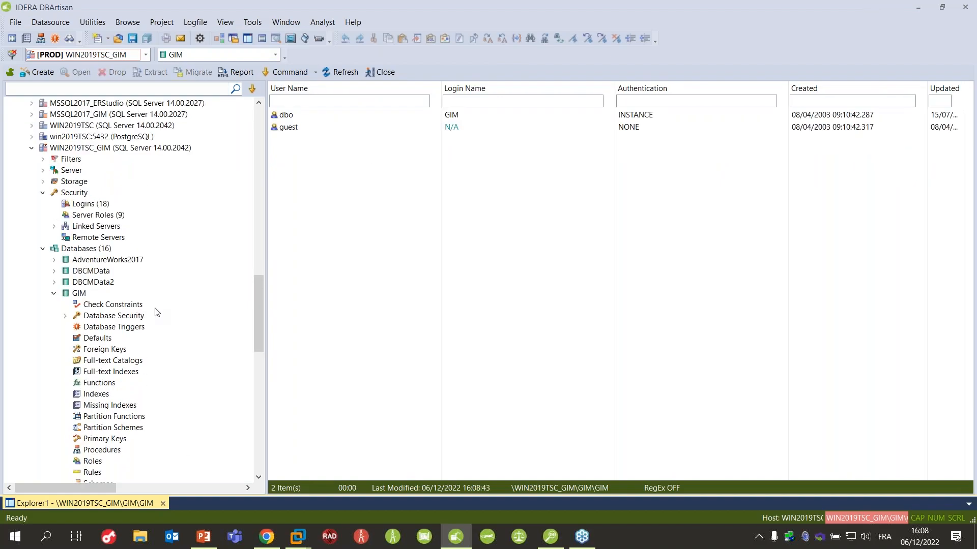
pyautogui.click(77, 192)
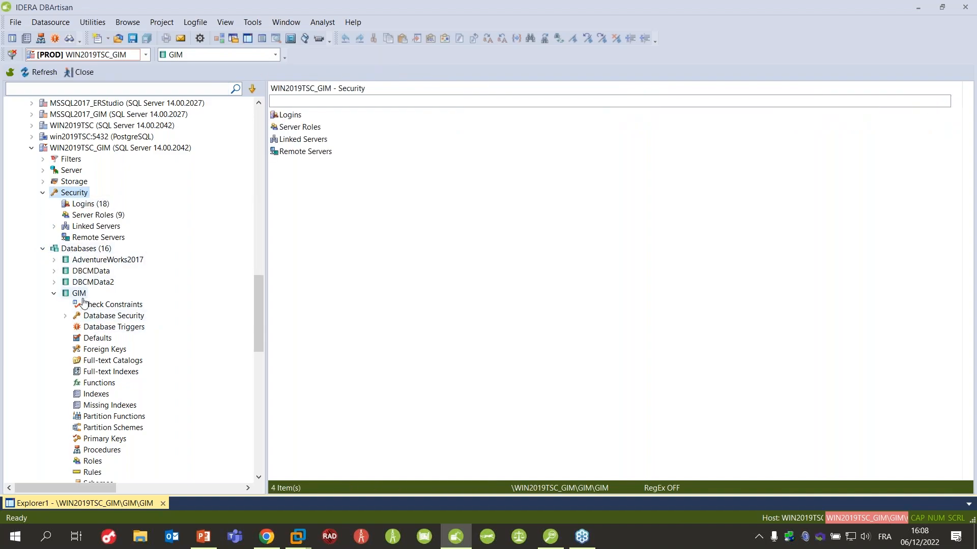
pyautogui.click(83, 204)
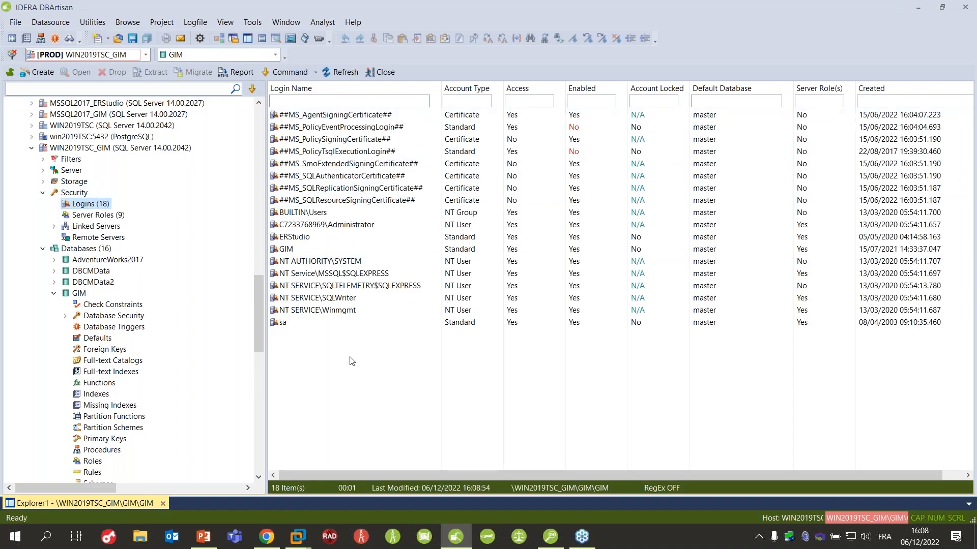
pyautogui.click(297, 255)
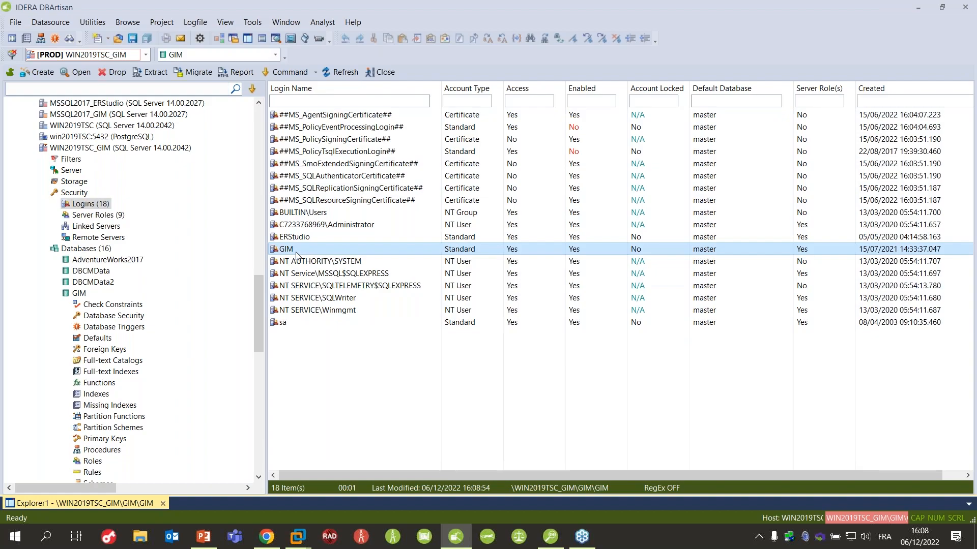
pyautogui.doubleClick(296, 252)
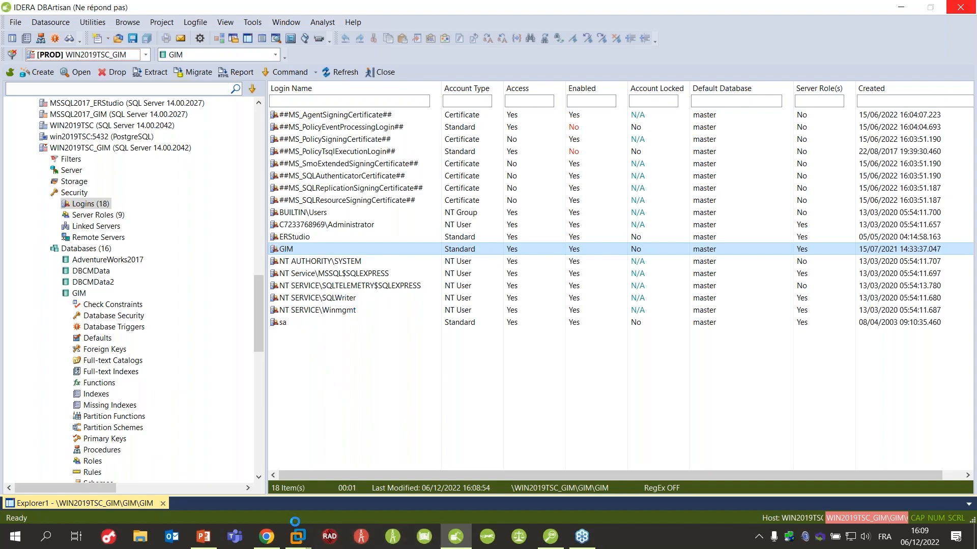
# Step: Switch to the Win2019-TSC virtual machine in VMware Workstation, check its CPU and memory usage in Task Manager, and return to DBArtisan
pyautogui.moveTo(298, 536)
pyautogui.moveTo(373, 461)
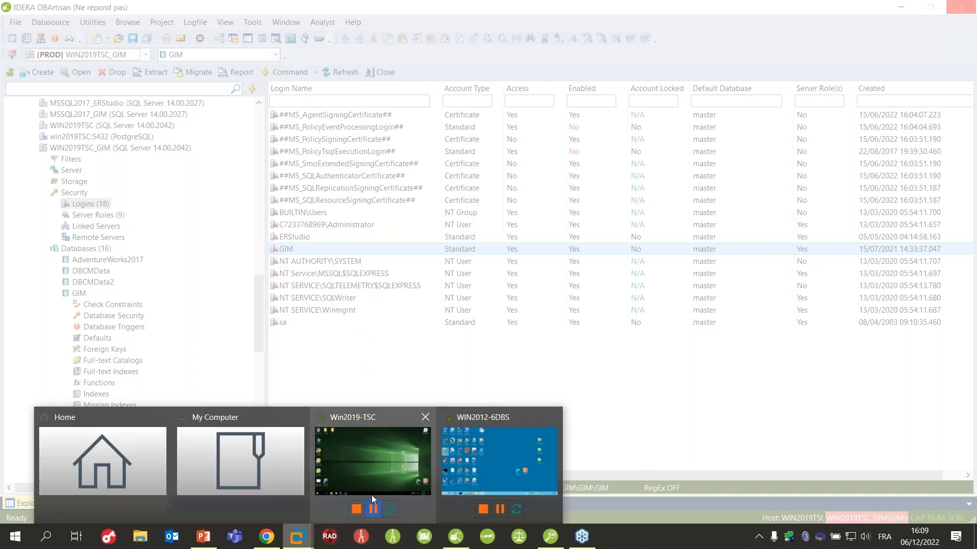
pyautogui.click(393, 463)
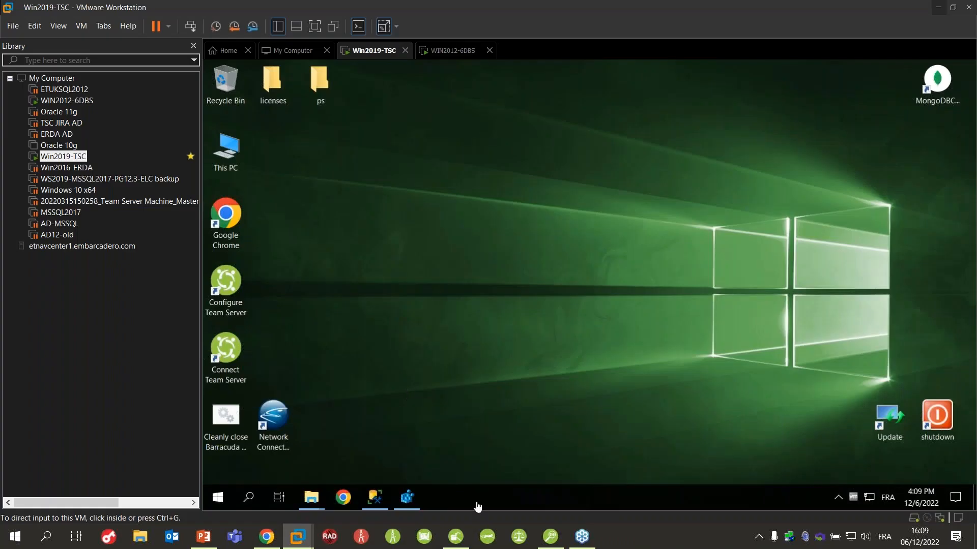
pyautogui.rightClick(478, 499)
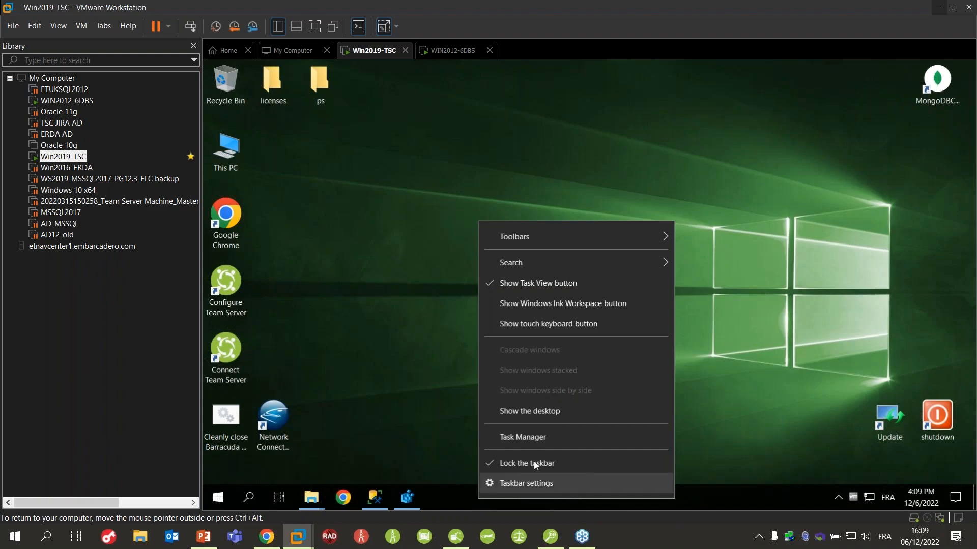
pyautogui.click(546, 437)
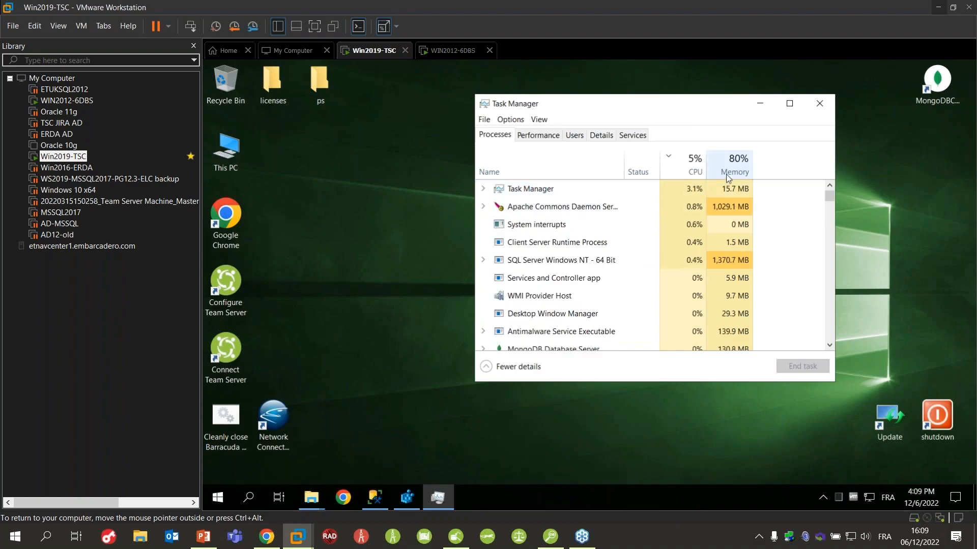
pyautogui.click(760, 104)
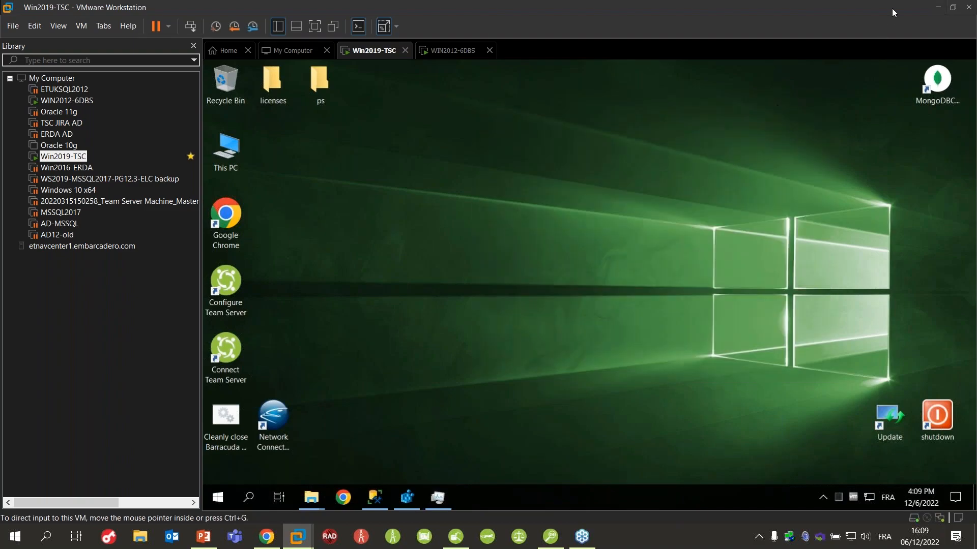
pyautogui.click(938, 7)
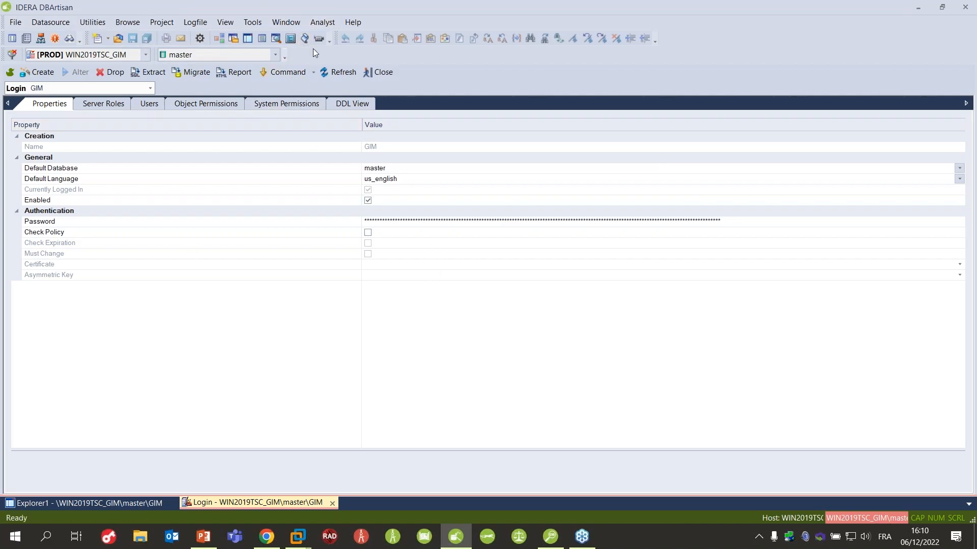
# Step: Truncate the DBArtisan.log file and enable logging of all SQL
pyautogui.click(194, 21)
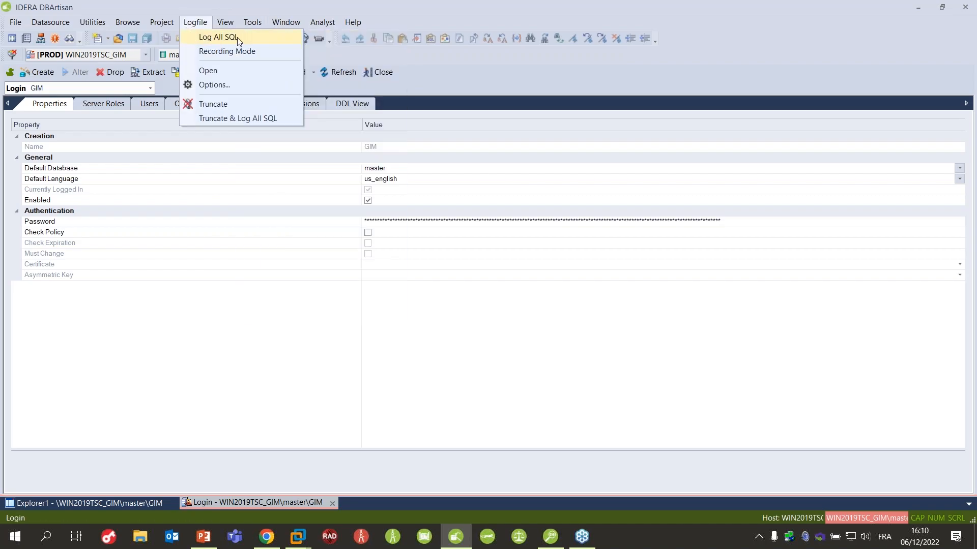
pyautogui.click(243, 119)
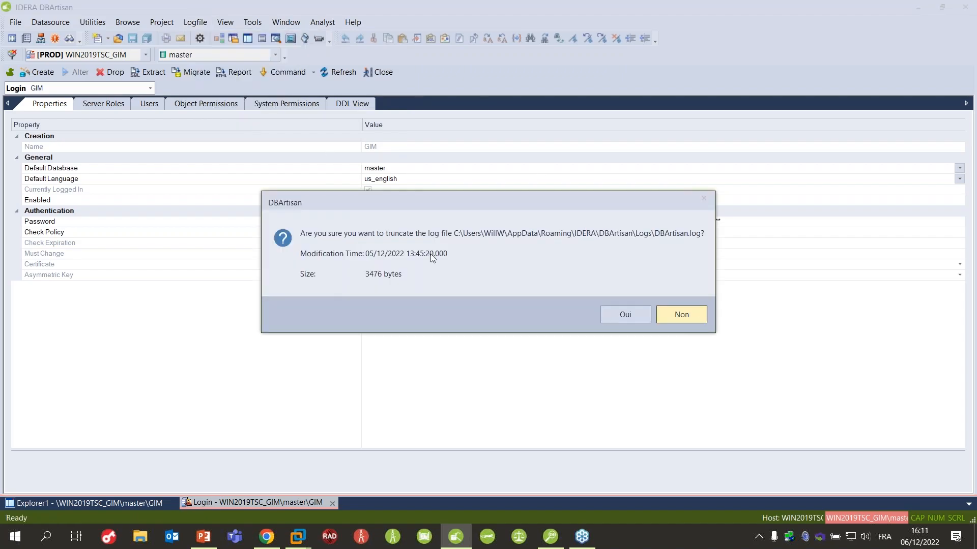
pyautogui.click(626, 316)
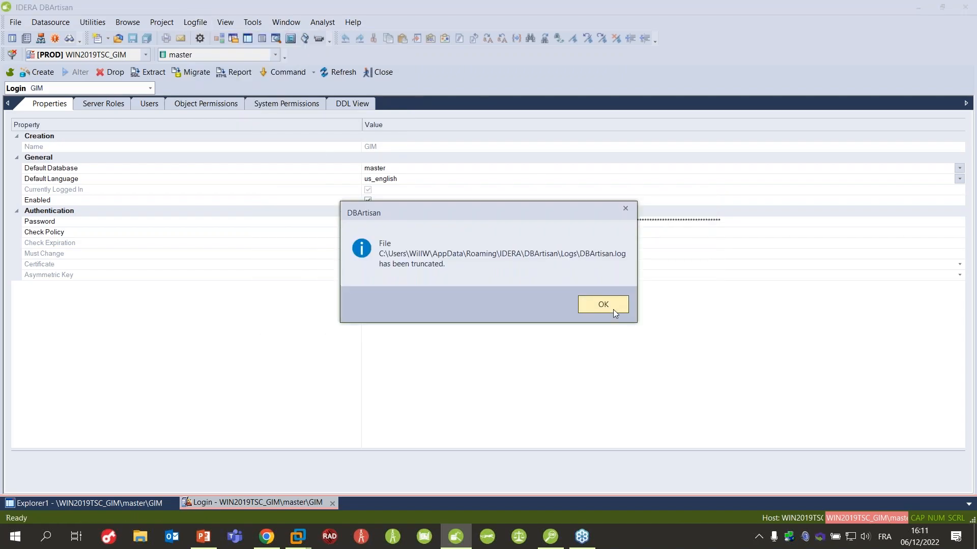
pyautogui.click(611, 310)
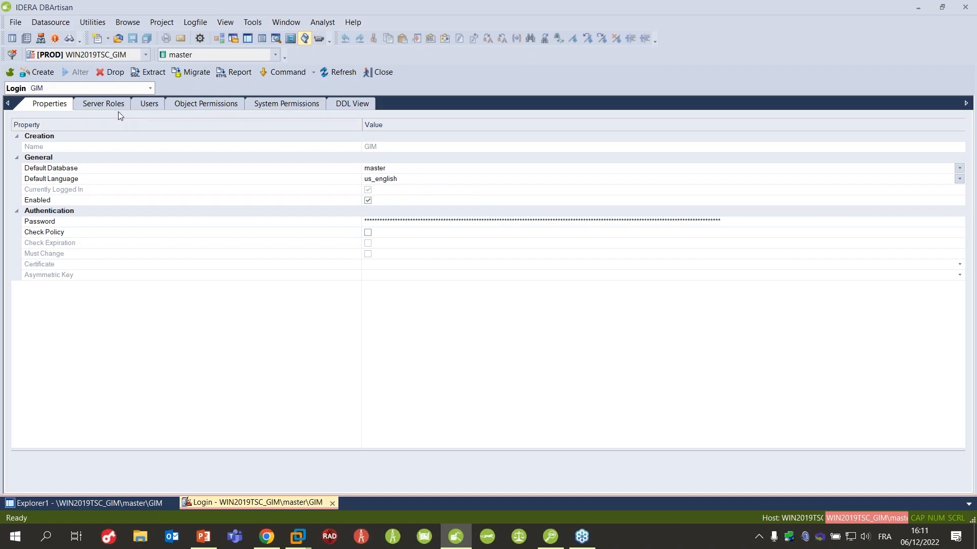
# Step: Display the database users mapped to the GIM login and examine the SQL recorded for it in the log file
pyautogui.click(149, 105)
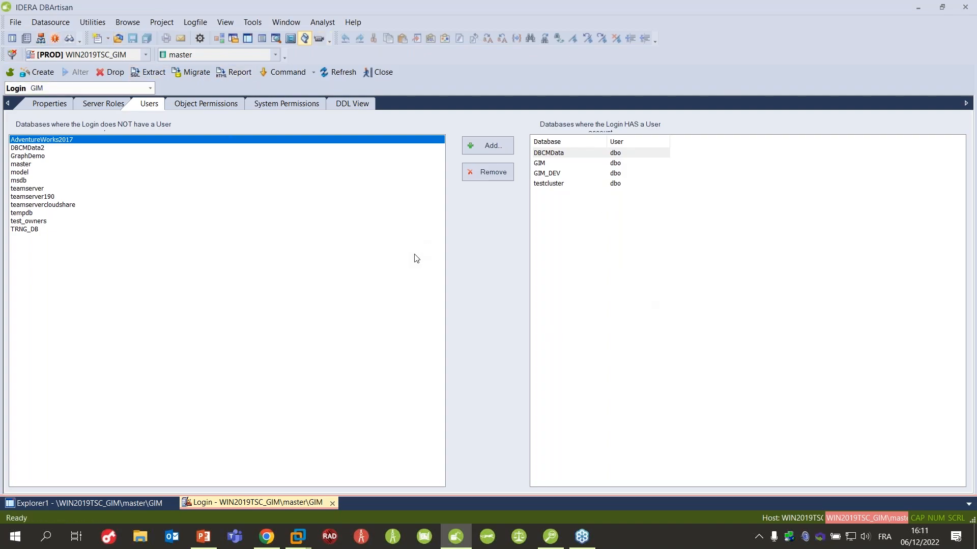
pyautogui.click(196, 22)
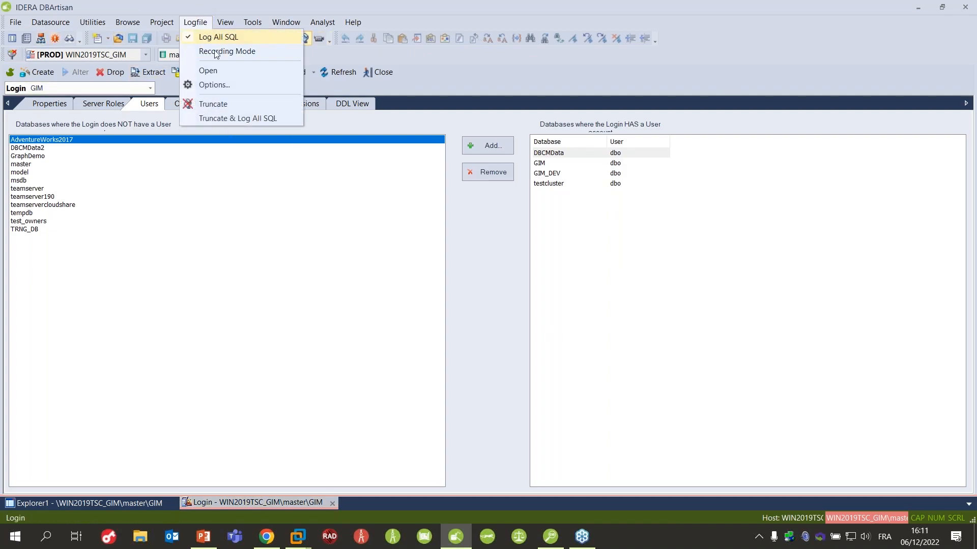
pyautogui.click(216, 85)
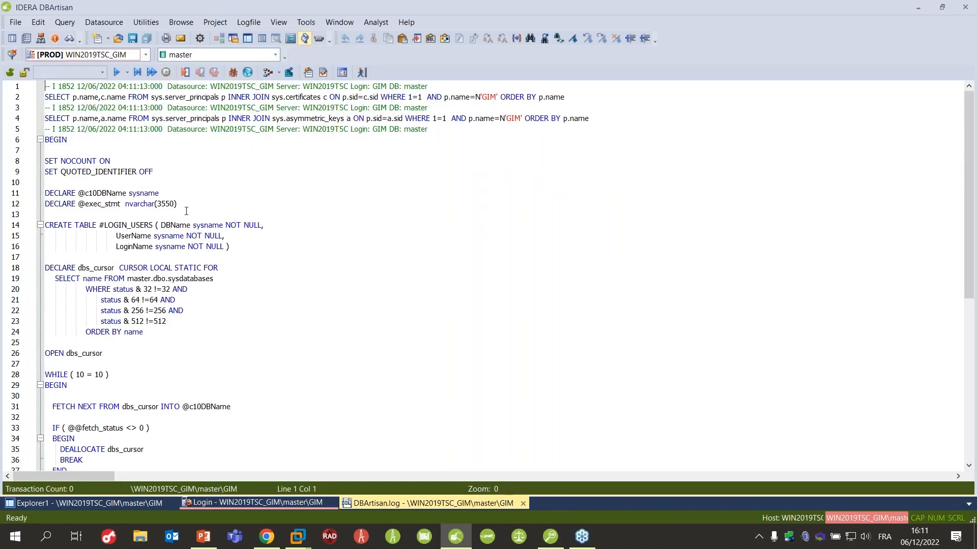
pyautogui.scroll(-9, 186, 211)
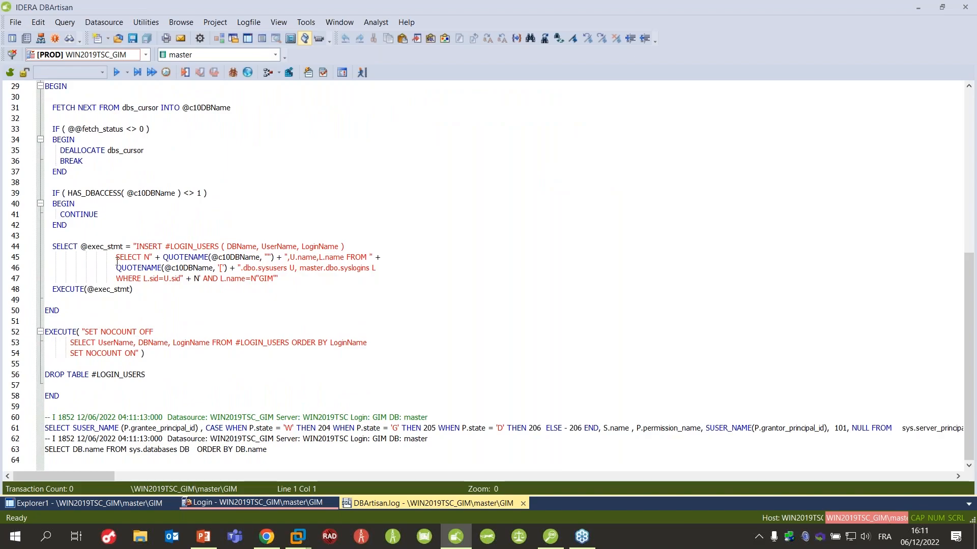
# Step: Examine the logged statements that retrieve the GIM login's database users and permissions, and close the GIM login editor
pyautogui.moveTo(154, 244); pyautogui.dragTo(185, 297)
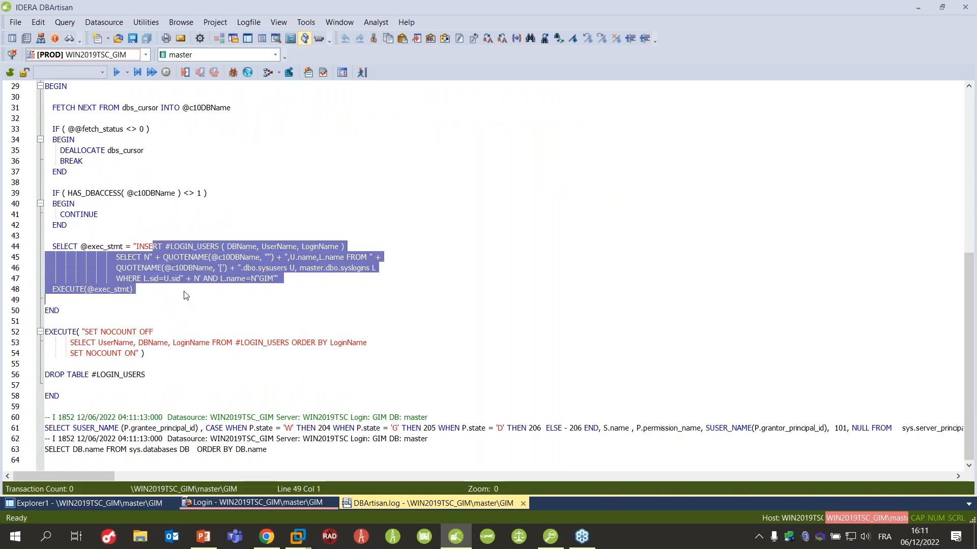
pyautogui.doubleClick(223, 309)
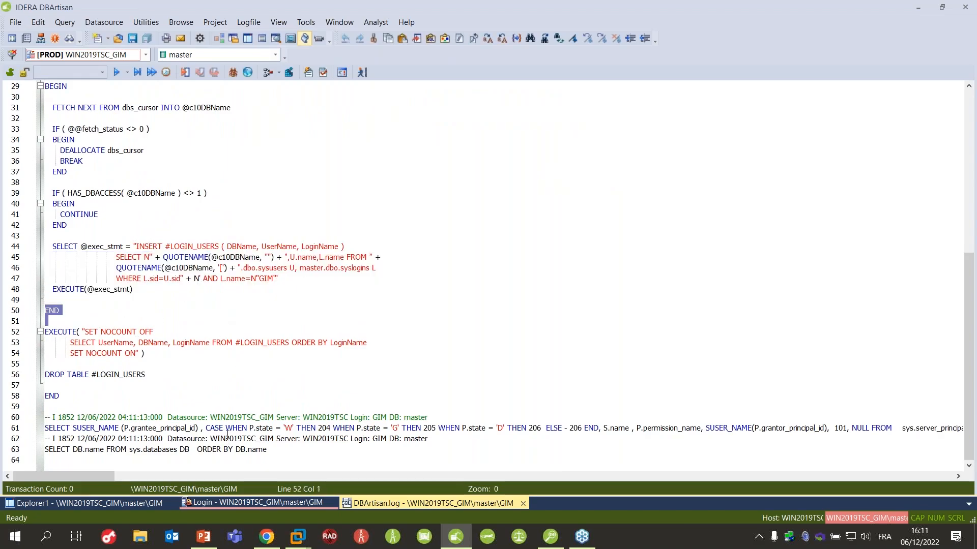
pyautogui.click(76, 418)
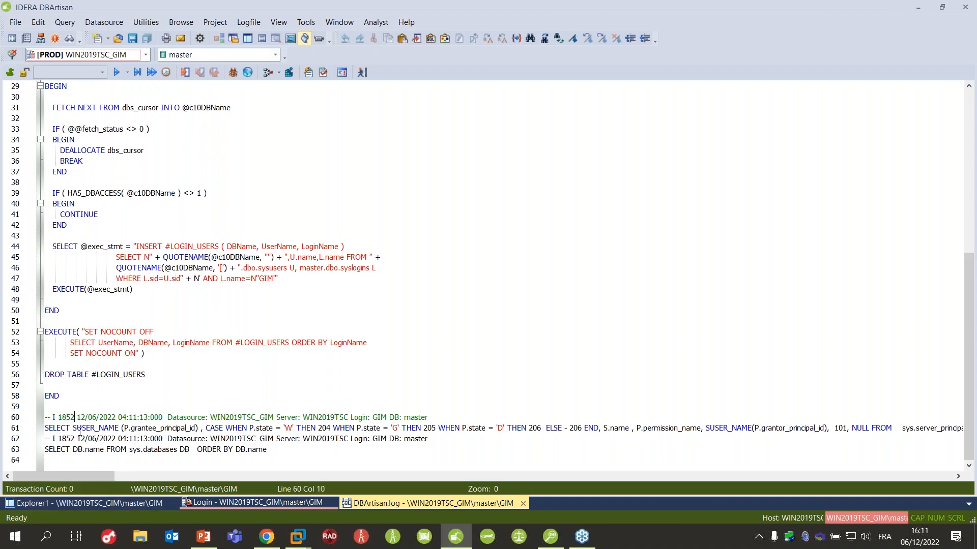
pyautogui.keyDown('shift'); pyautogui.click(300, 455); pyautogui.keyUp('shift')
pyautogui.click(318, 444)
pyautogui.click(277, 503)
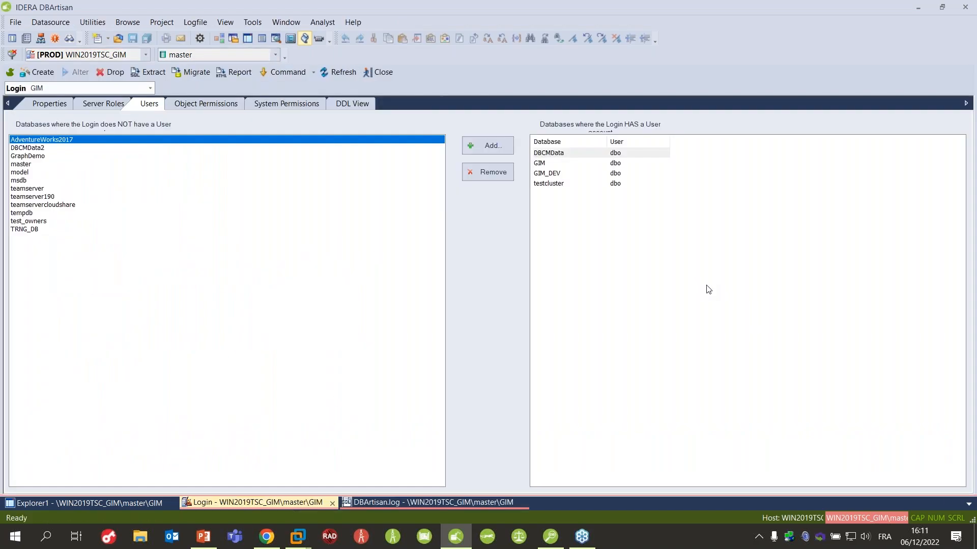
pyautogui.click(381, 72)
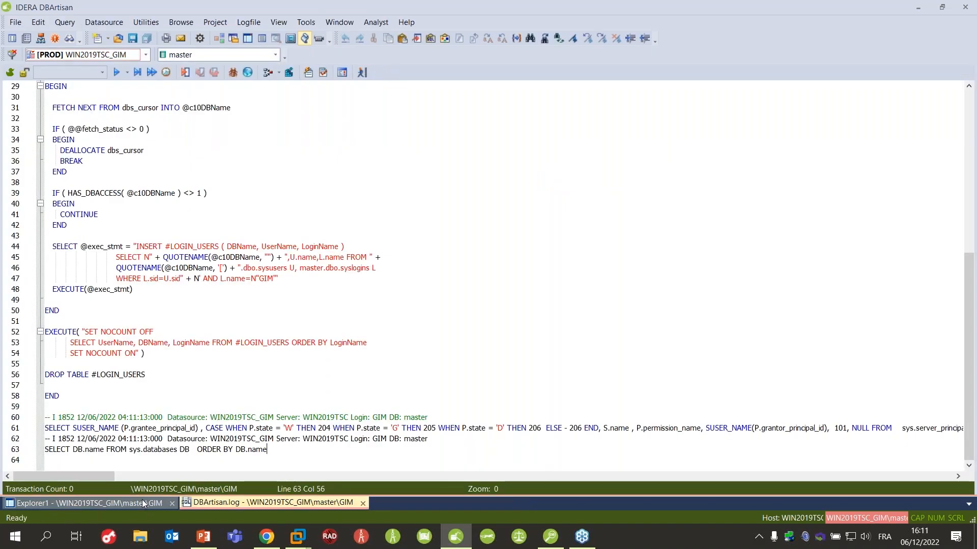
# Step: List the tables of the GIM database on WIN2019TSC_GIM and run Select * From on the BROKER table
pyautogui.click(142, 501)
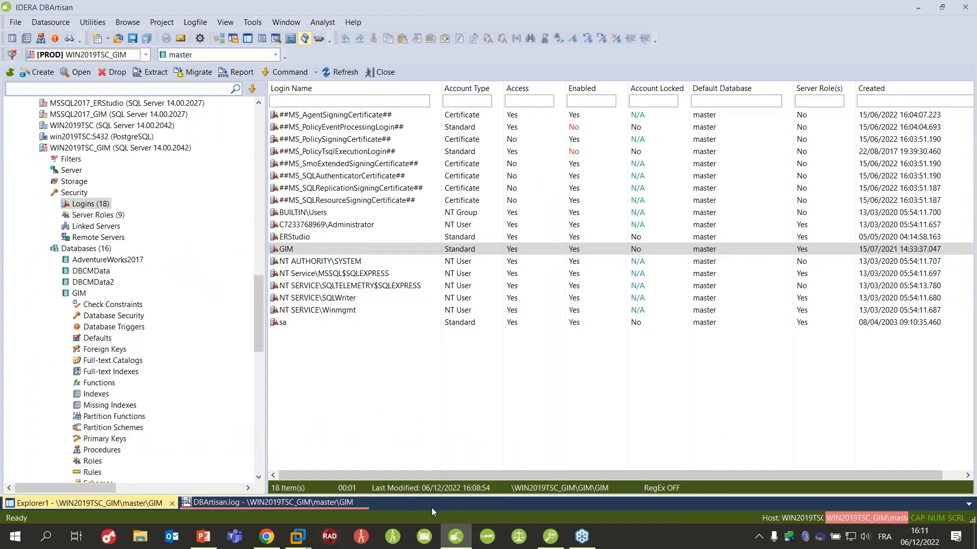
pyautogui.scroll(2, 131, 195)
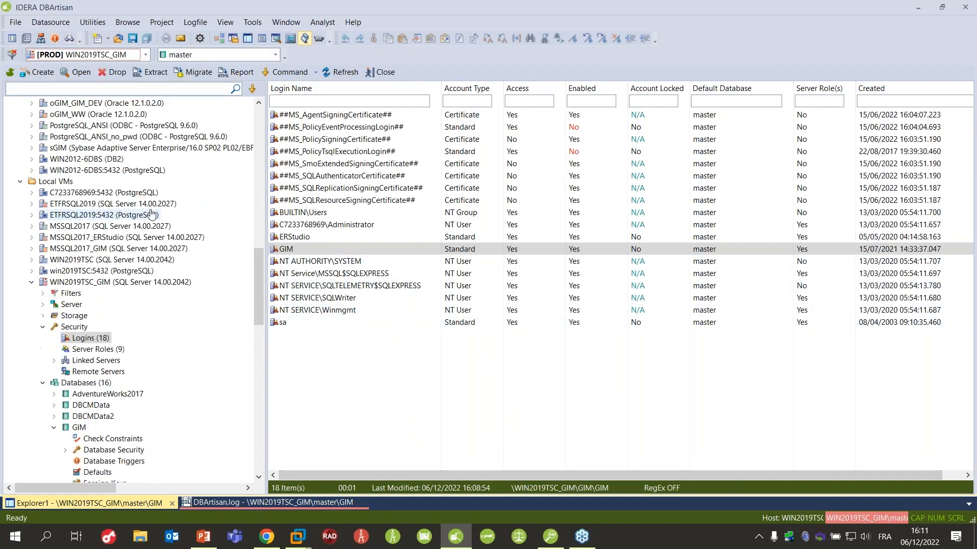
pyautogui.scroll(-2, 173, 304)
pyautogui.scroll(-4, 173, 304)
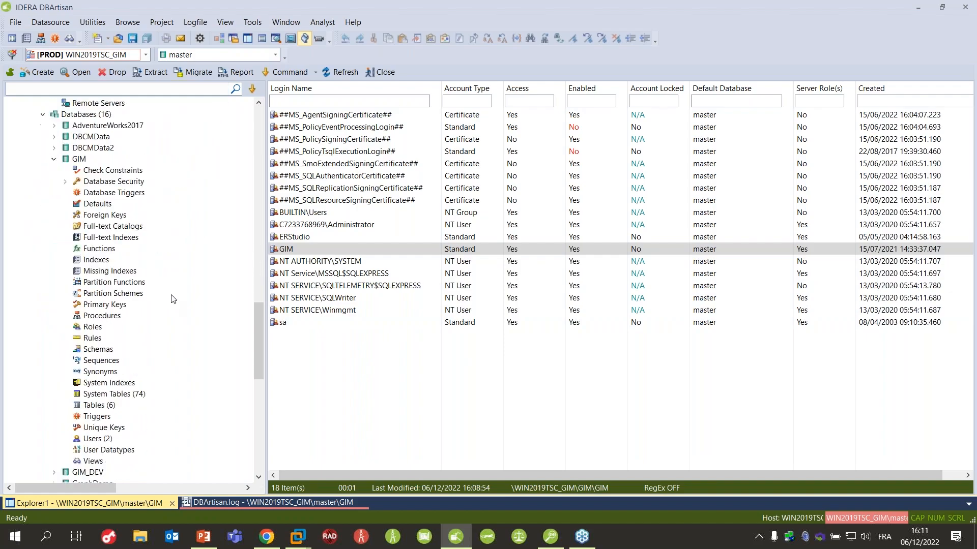
pyautogui.click(96, 405)
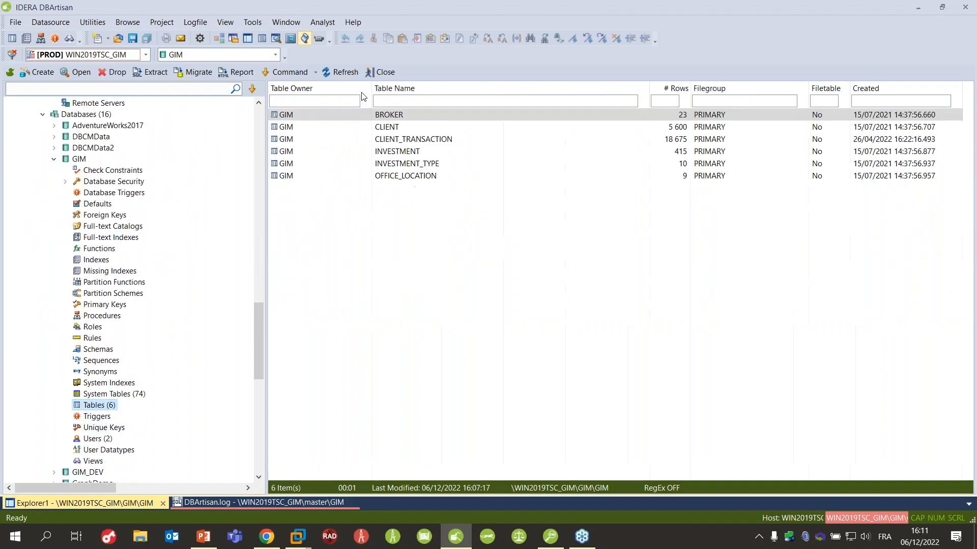
pyautogui.rightClick(307, 115)
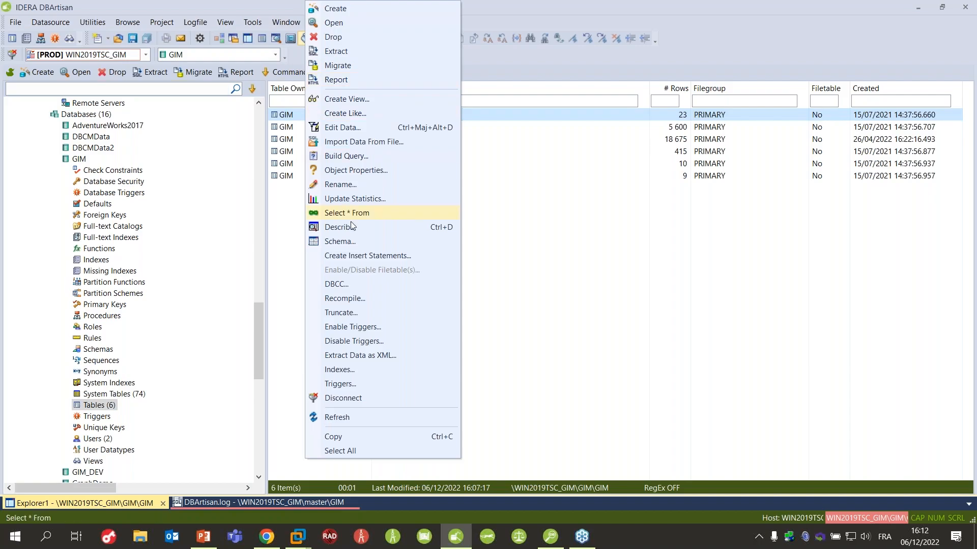
pyautogui.click(385, 213)
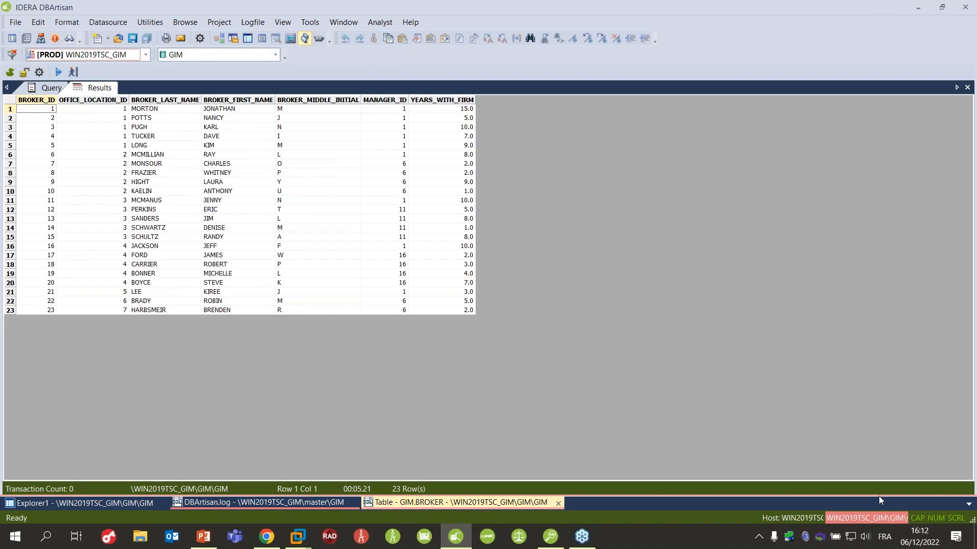
# Step: Return to the explorer and disconnect from the oGIM_GIM Oracle datasource
pyautogui.click(102, 504)
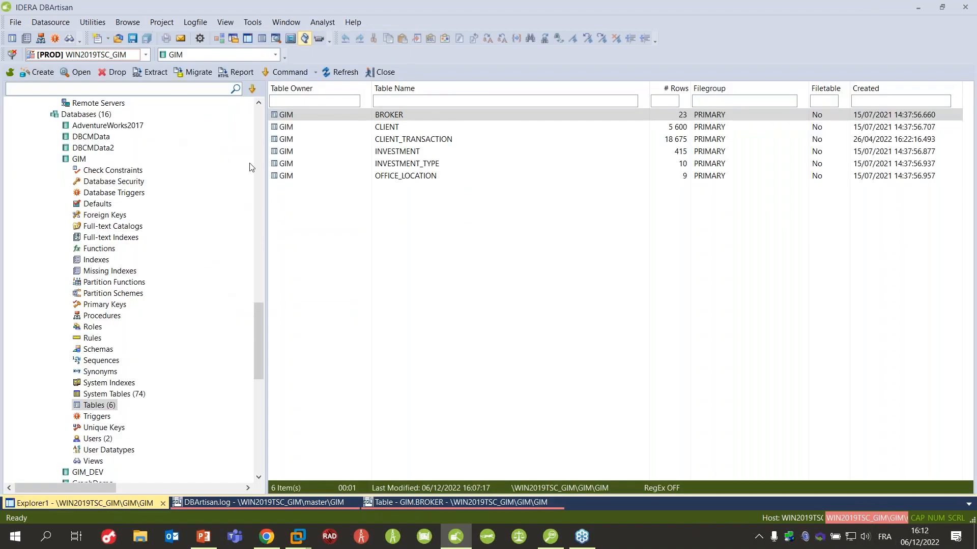
pyautogui.scroll(10, 261, 201)
pyautogui.scroll(6, 211, 199)
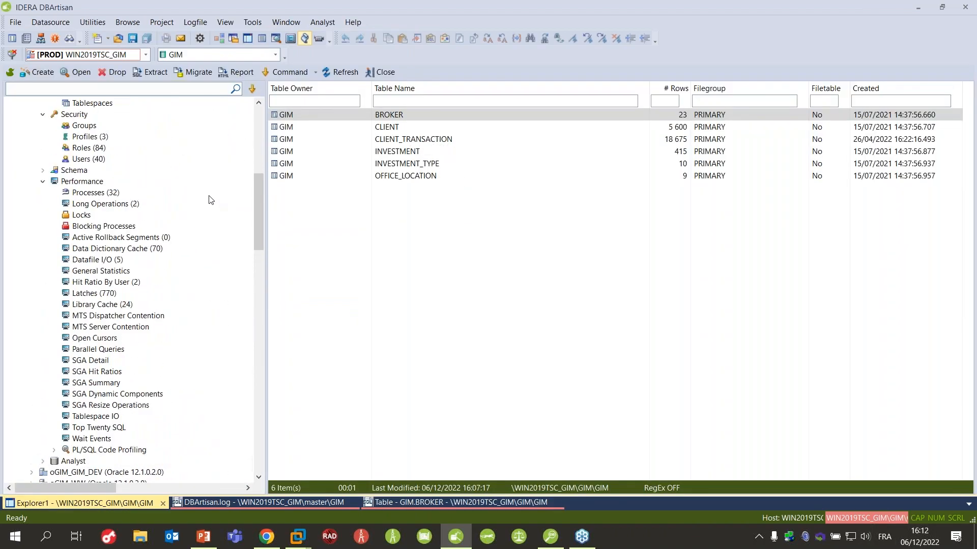
pyautogui.scroll(4, 210, 198)
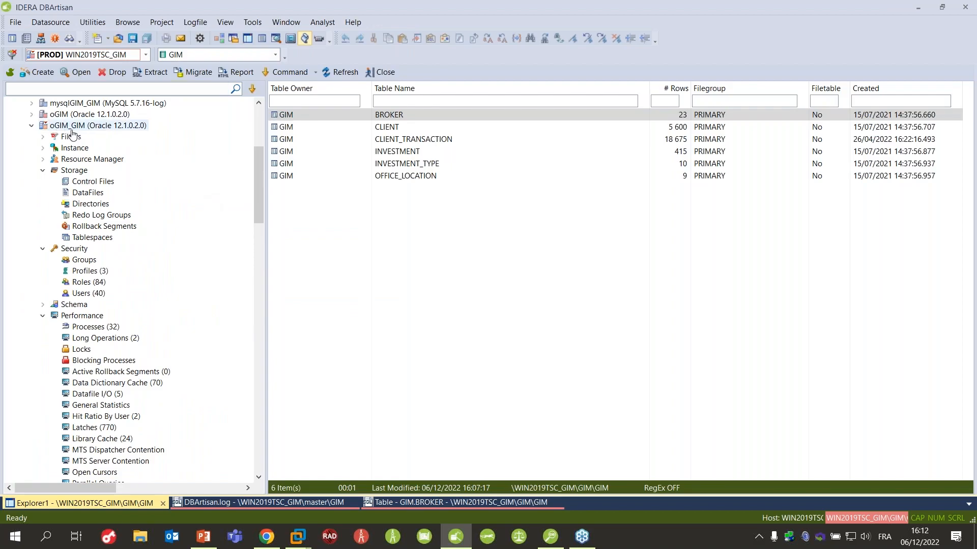
pyautogui.click(47, 127)
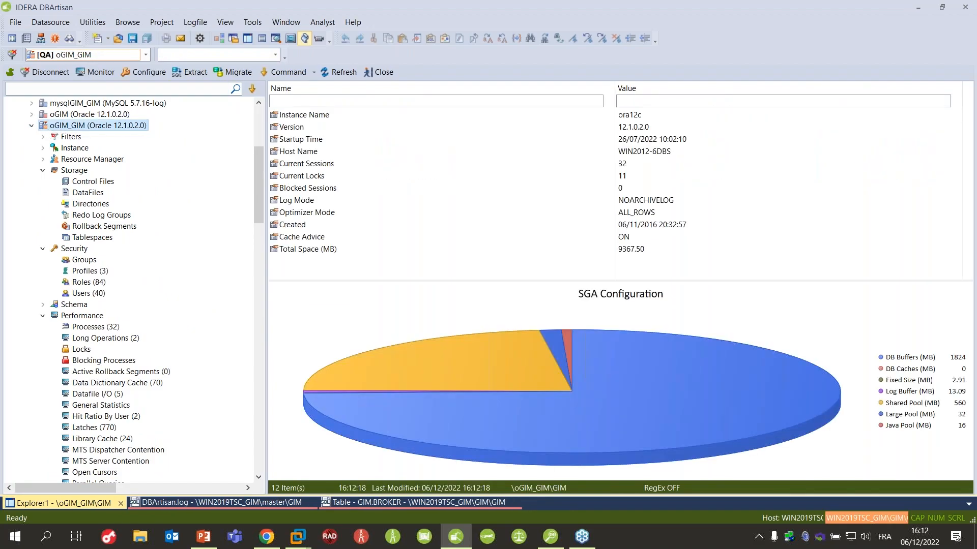
pyautogui.rightClick(93, 126)
pyautogui.click(98, 133)
pyautogui.click(490, 299)
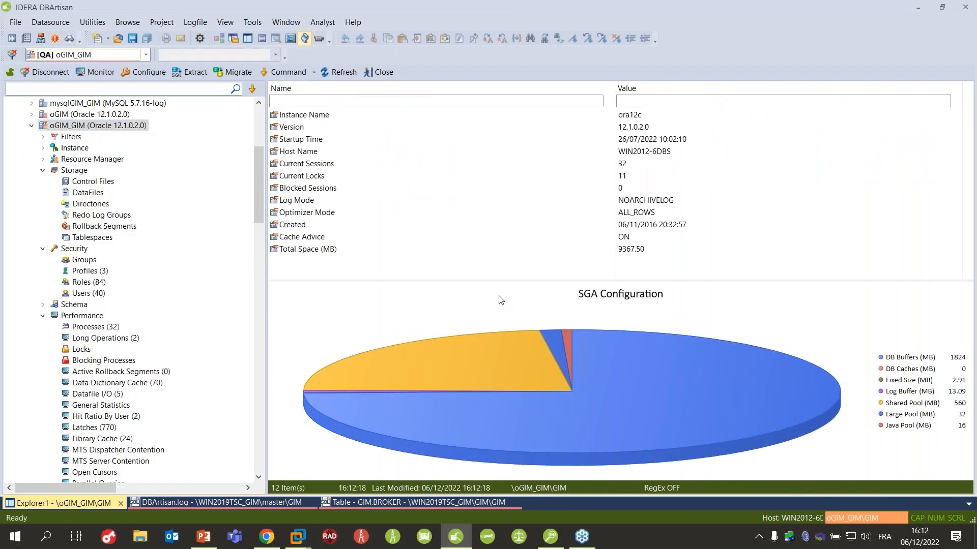
# Step: Open oGIM_GIM_DEV's registration for editing, view its datasource group and the category names and colours, and cancel without changes
pyautogui.rightClick(74, 127)
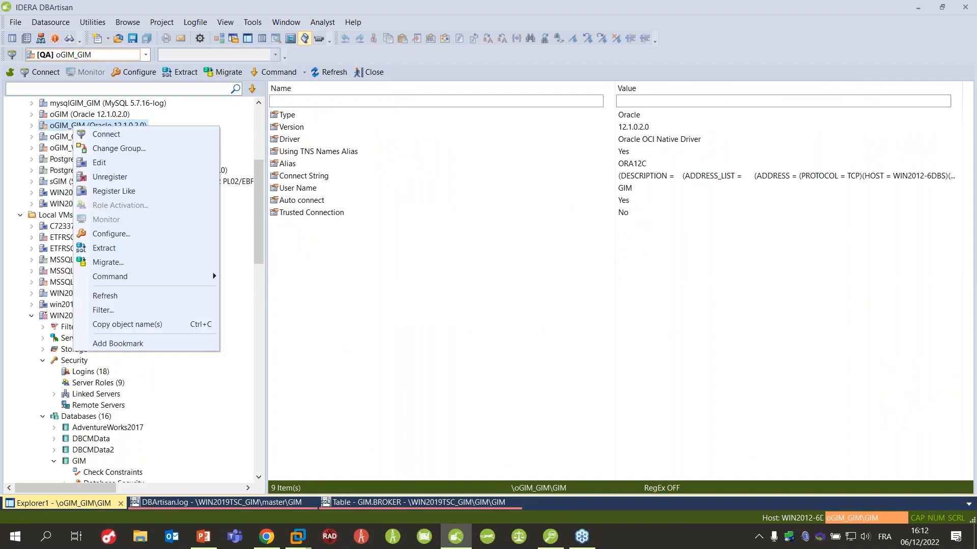
pyautogui.click(46, 139)
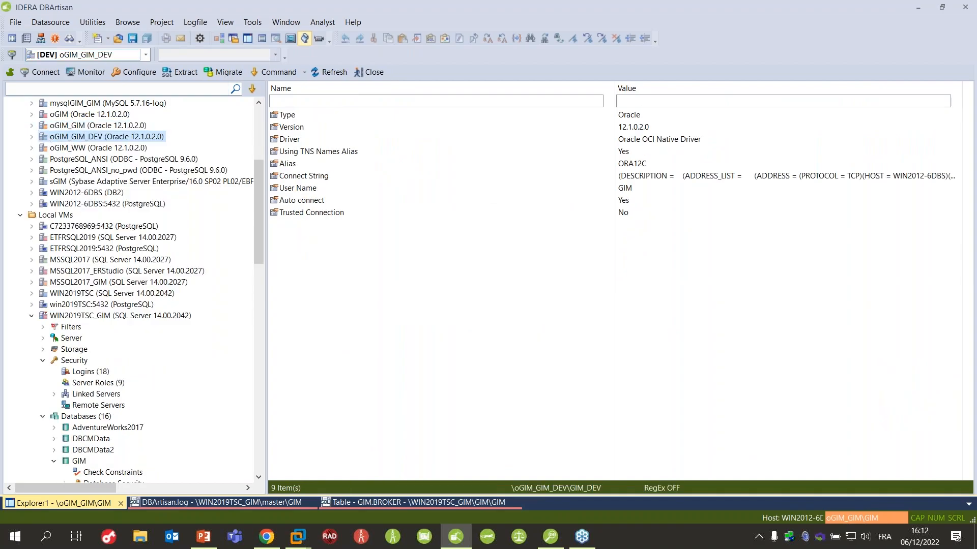
pyautogui.click(51, 127)
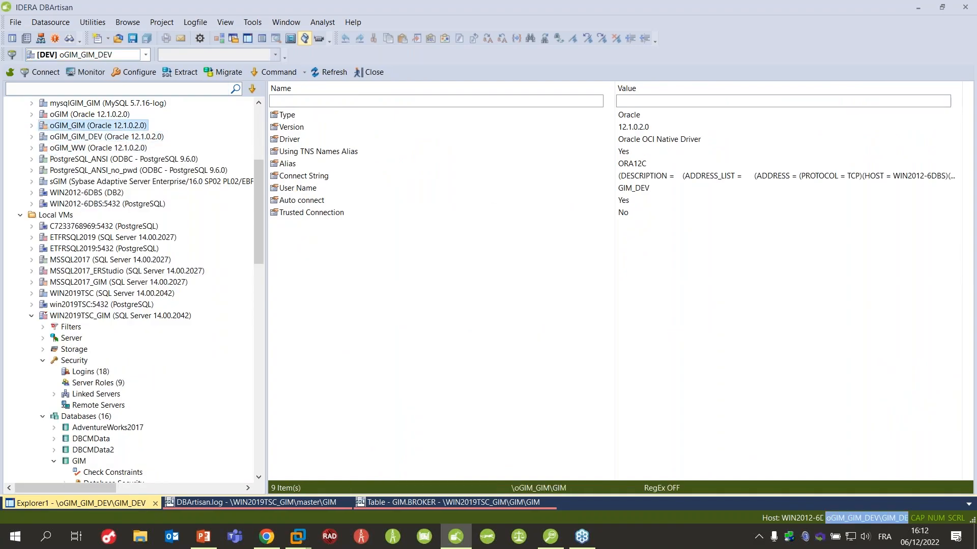
pyautogui.rightClick(71, 136)
pyautogui.click(111, 178)
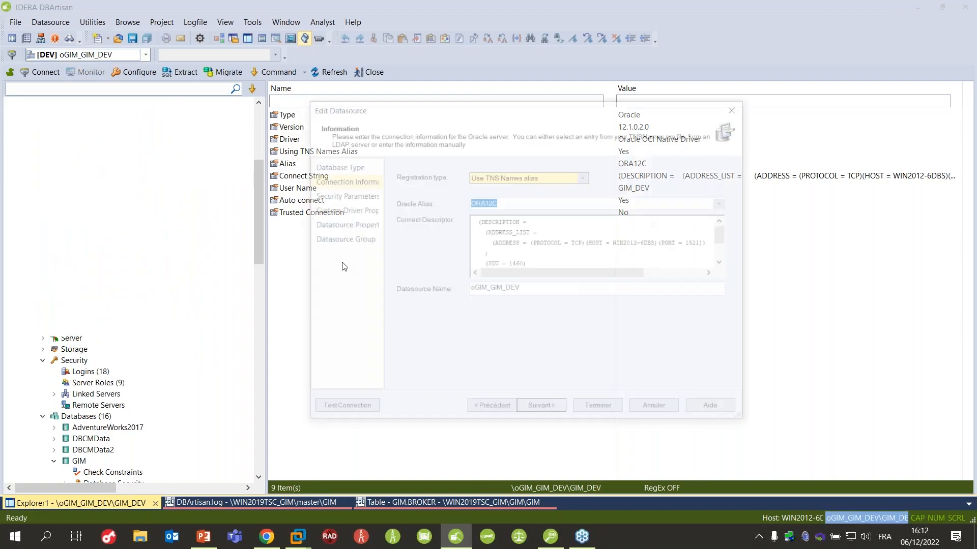
pyautogui.click(340, 240)
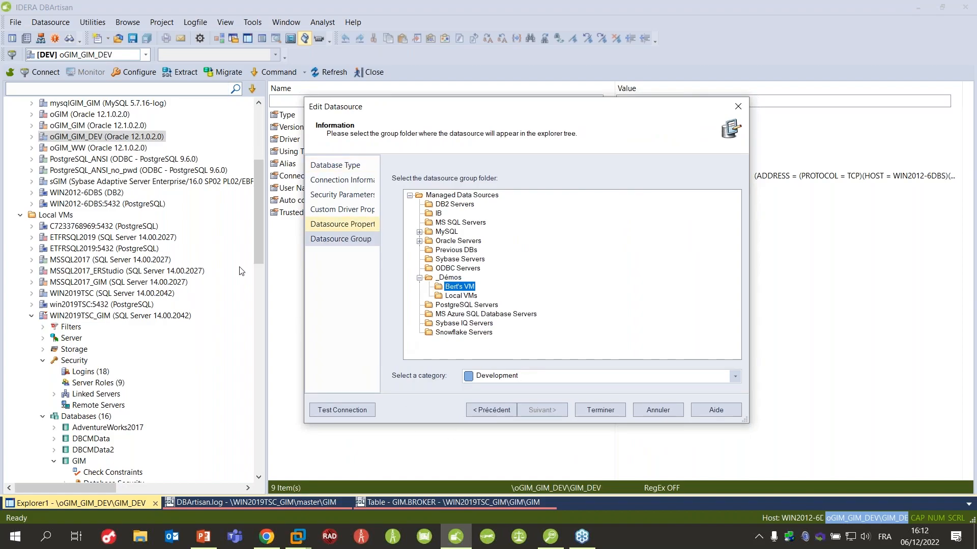
pyautogui.click(735, 377)
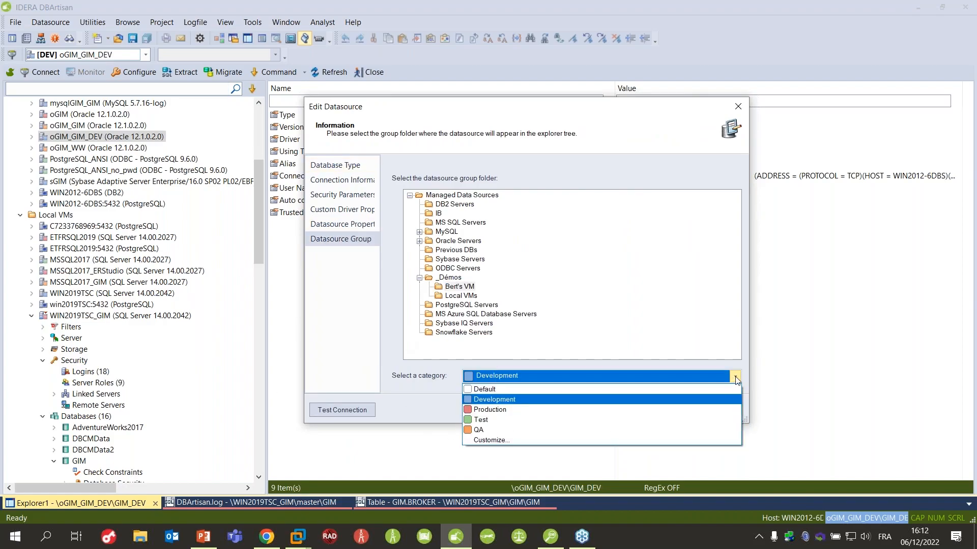
pyautogui.click(688, 438)
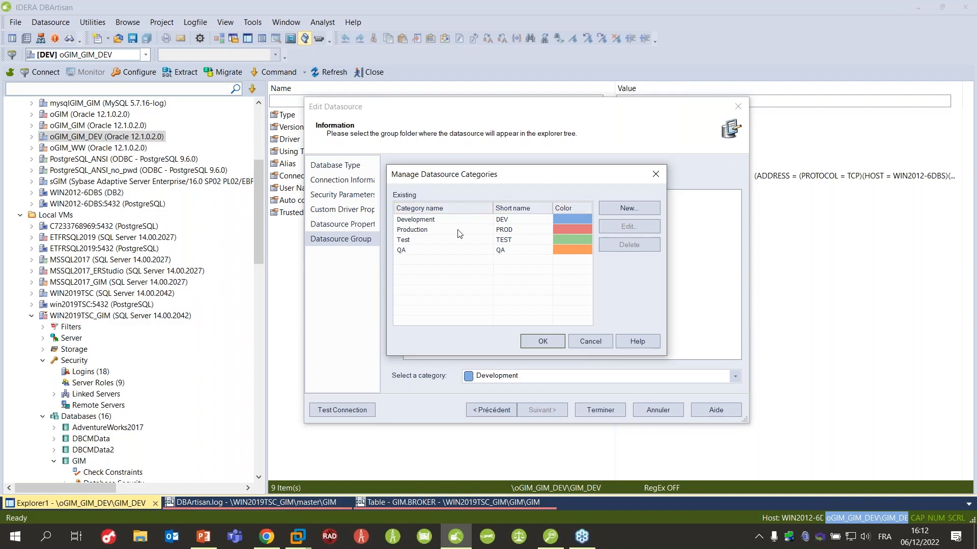
pyautogui.click(592, 345)
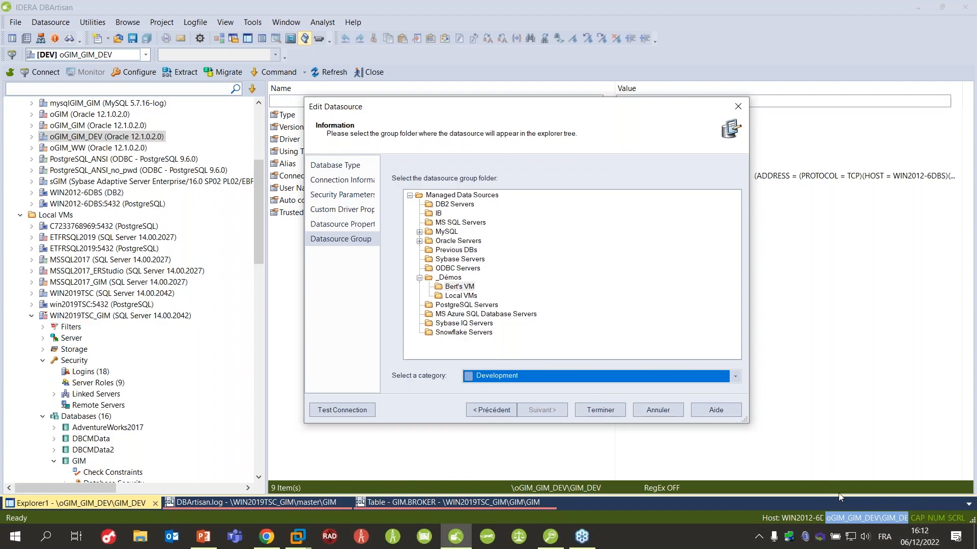
pyautogui.click(674, 410)
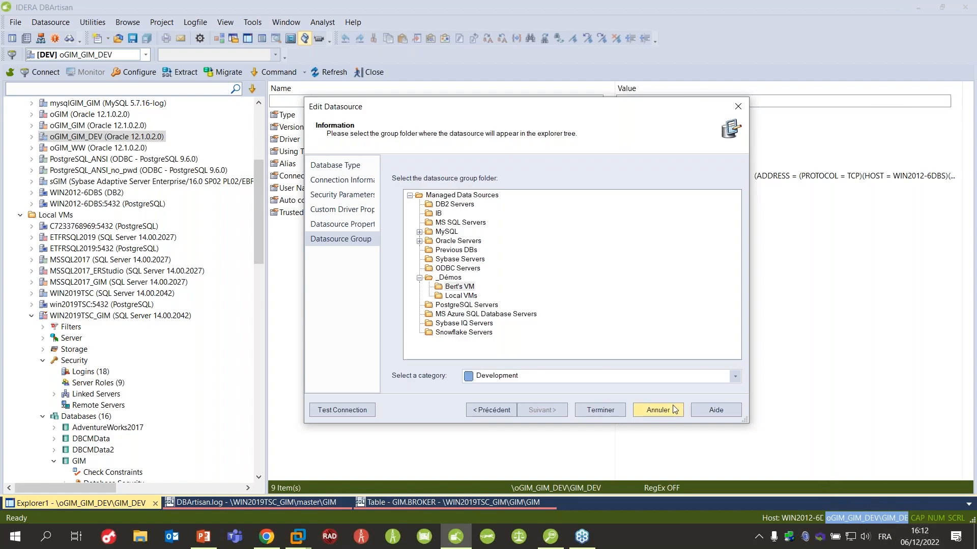
# Step: Browse the registered datasources in the datasource selector and close it, keeping oGIM_GIM_DEV as the current datasource
pyautogui.click(146, 55)
pyautogui.scroll(-8, 207, 196)
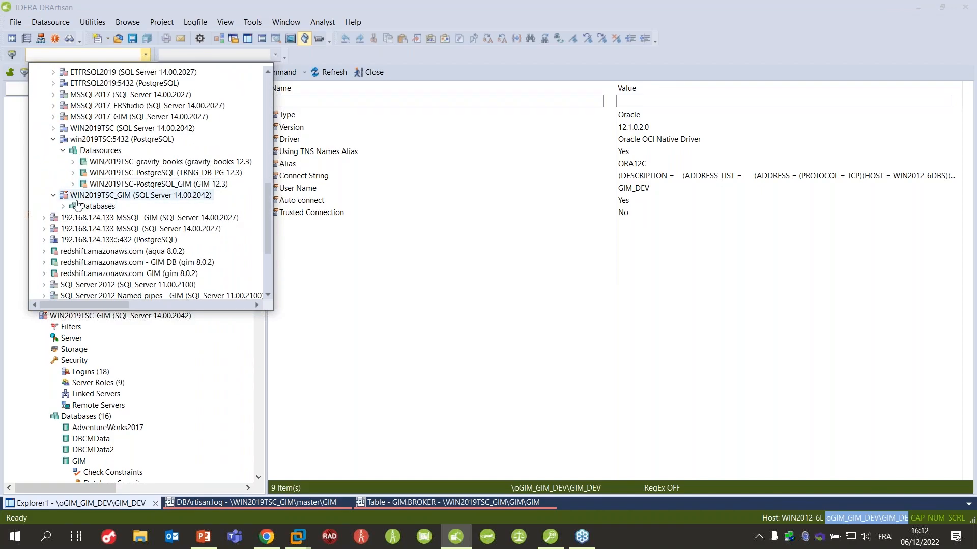
pyautogui.click(406, 273)
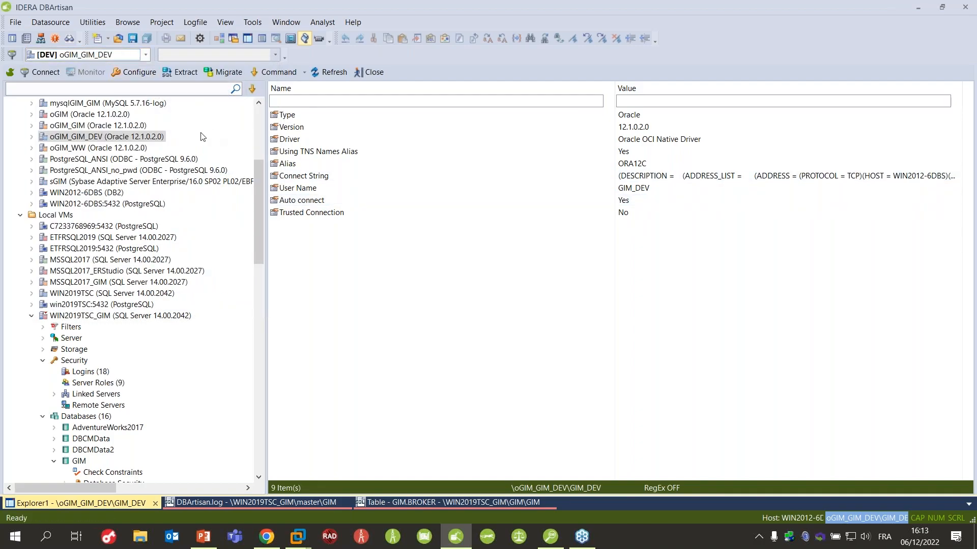
# Step: Connect to oGIM_GIM_DEV, list its schema tables, and filter them by table owner "gim"
pyautogui.doubleClick(126, 141)
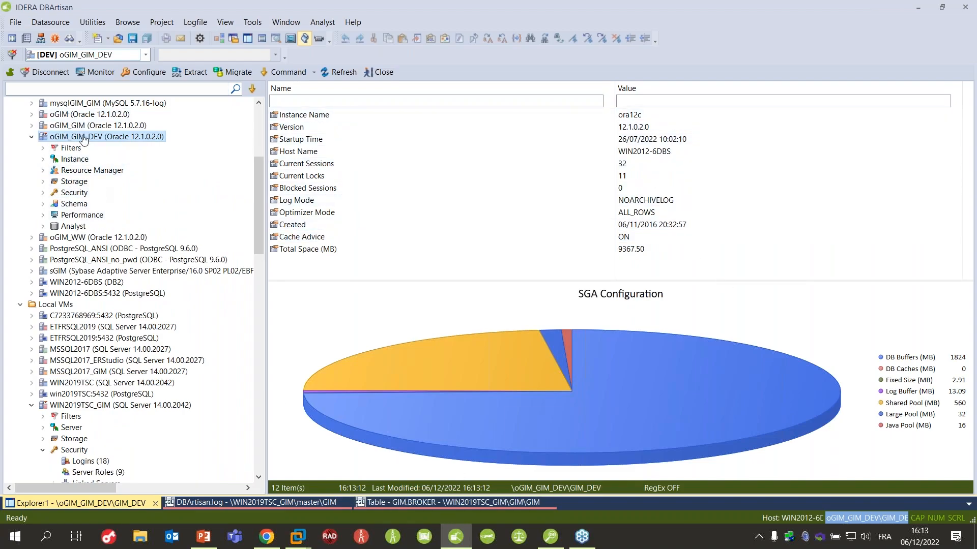
pyautogui.doubleClick(74, 204)
pyautogui.scroll(-2, 148, 325)
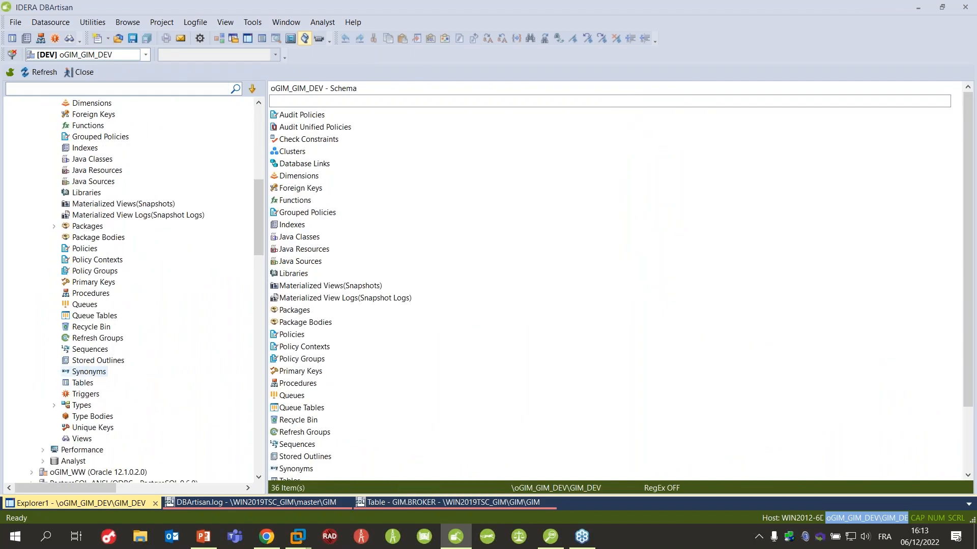
pyautogui.click(83, 384)
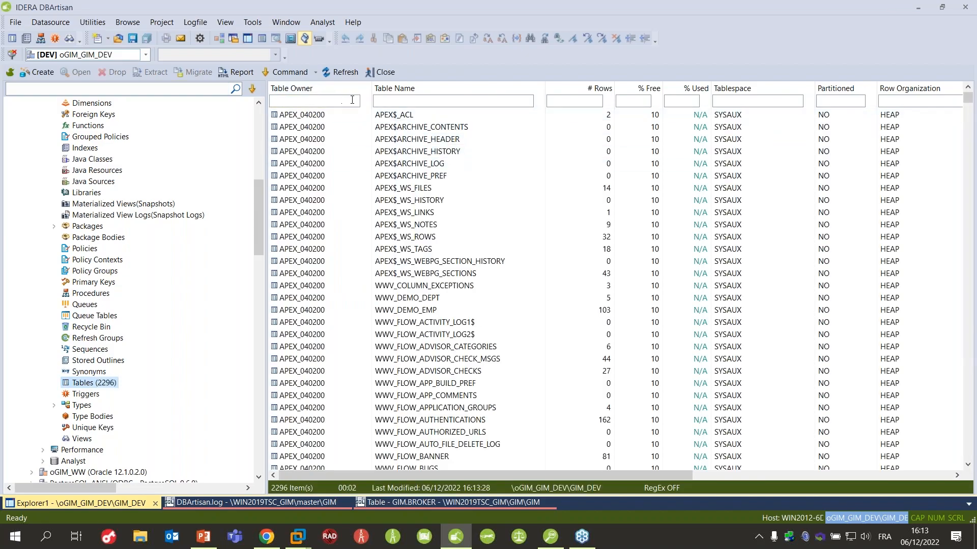
pyautogui.click(312, 98)
pyautogui.write('gim')
pyautogui.press('Return')
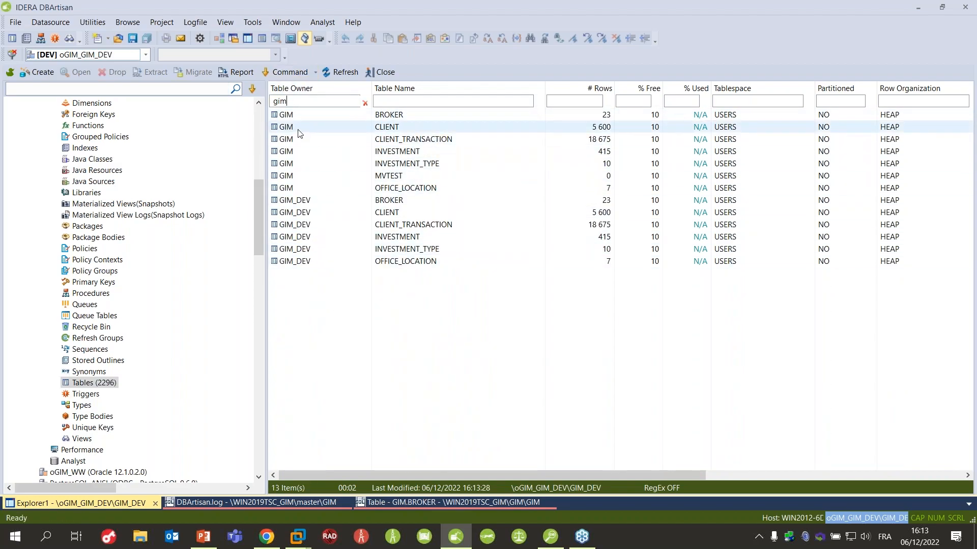
# Step: Run Select * From on GIM_DEV's BROKER table, compare it with the SQL Server BROKER results, and return to the table list
pyautogui.rightClick(301, 202)
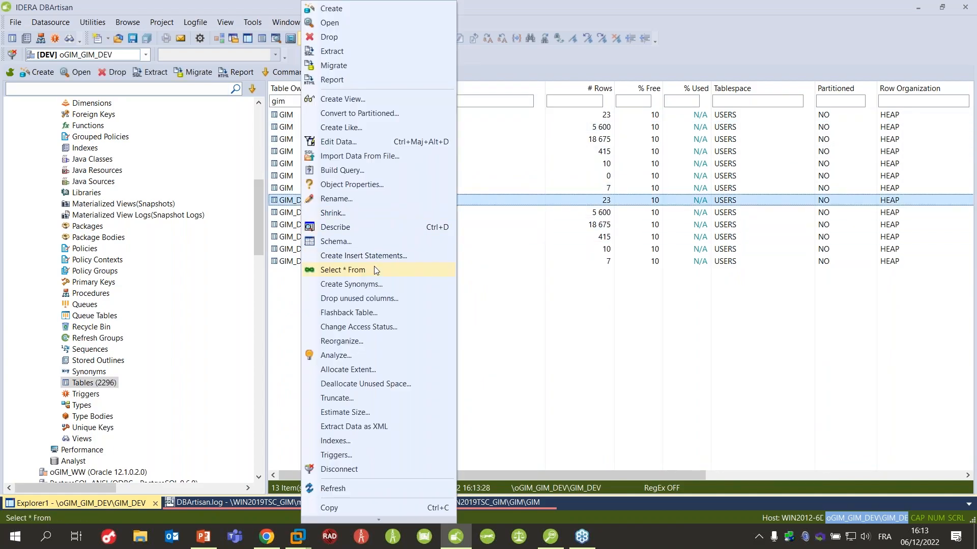
pyautogui.click(358, 270)
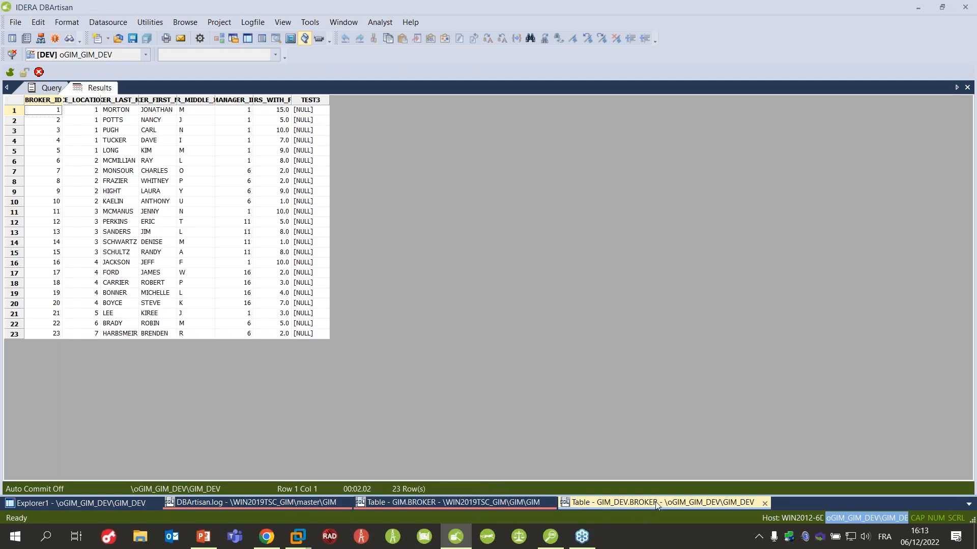
pyautogui.click(457, 504)
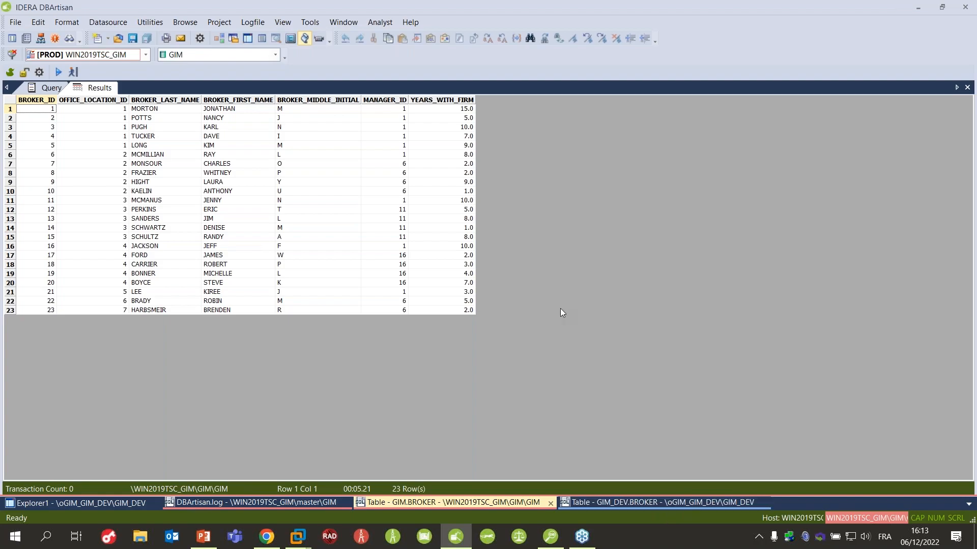
pyautogui.click(65, 503)
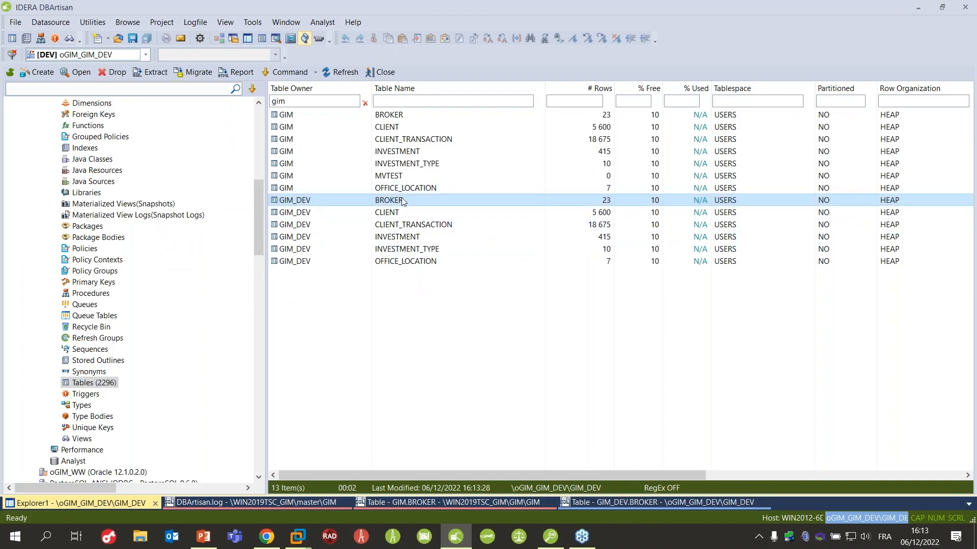
# Step: List the users and roles under oGIM_GIM_DEV's Security node and open the DBA role
pyautogui.scroll(5, 165, 349)
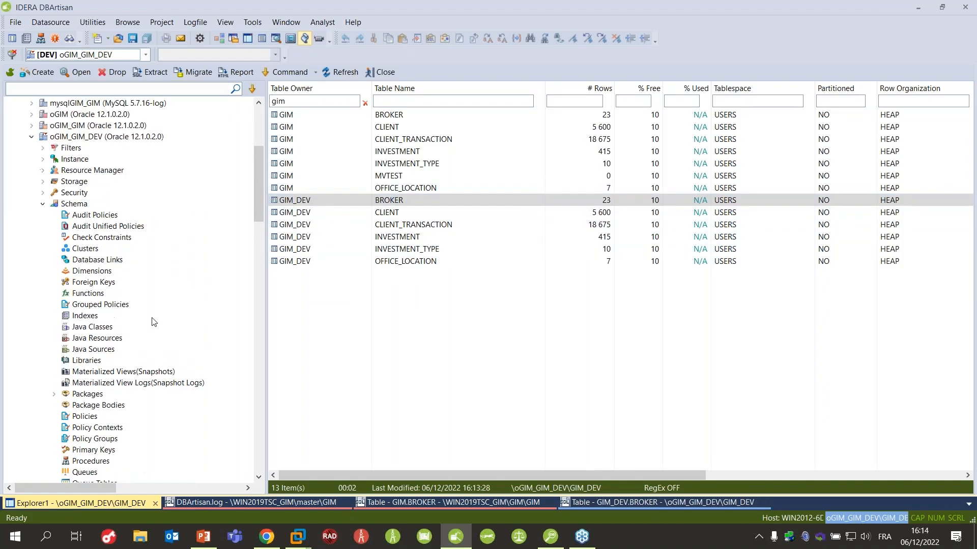
pyautogui.scroll(-3, 206, 260)
pyautogui.scroll(3, 203, 256)
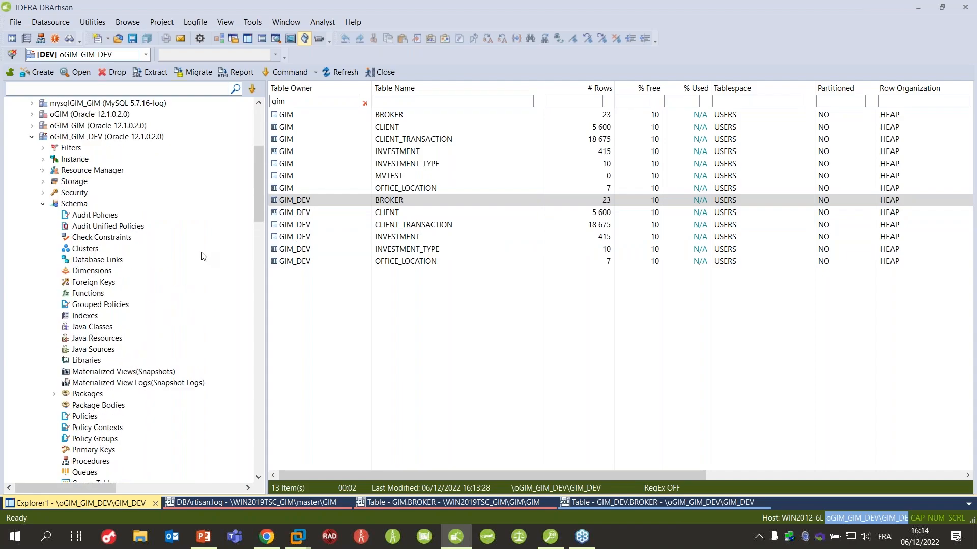
pyautogui.click(43, 192)
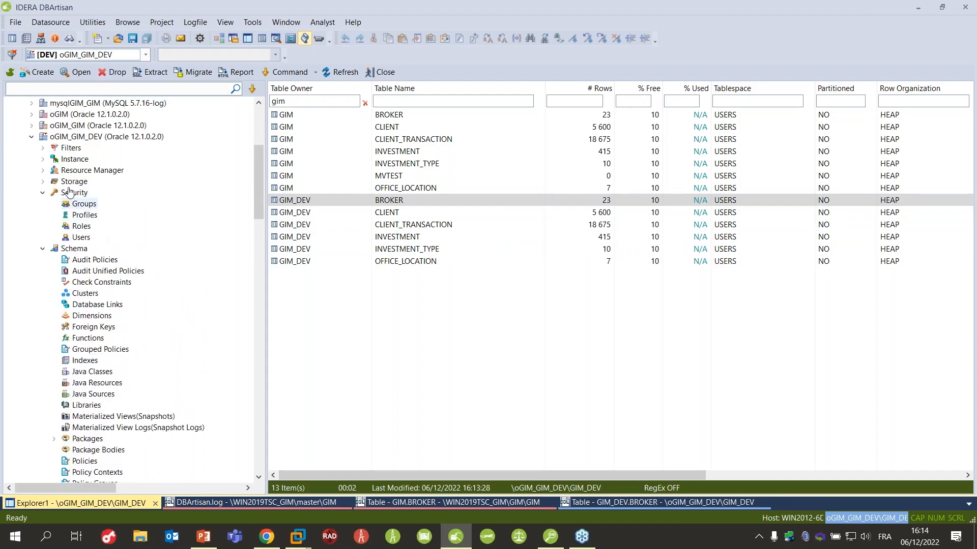
pyautogui.click(81, 238)
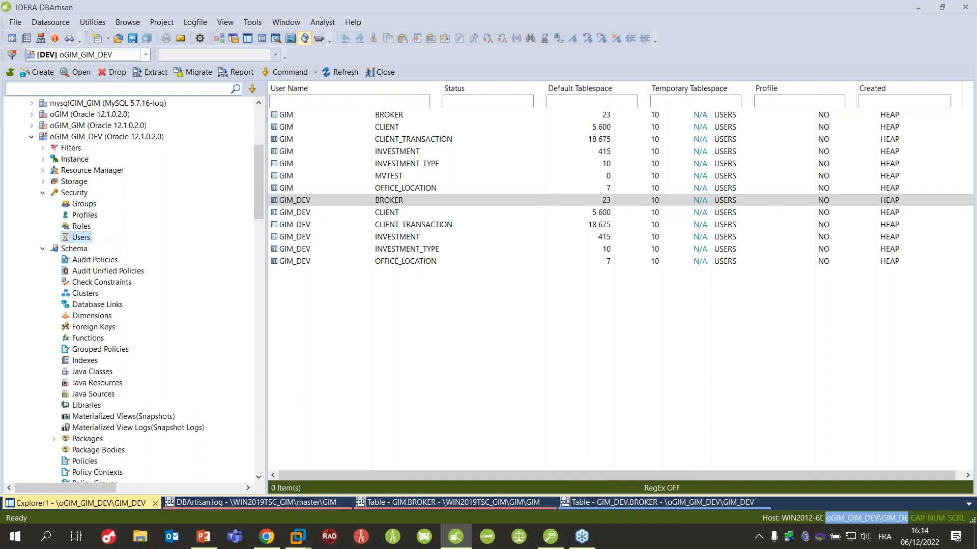
pyautogui.click(81, 226)
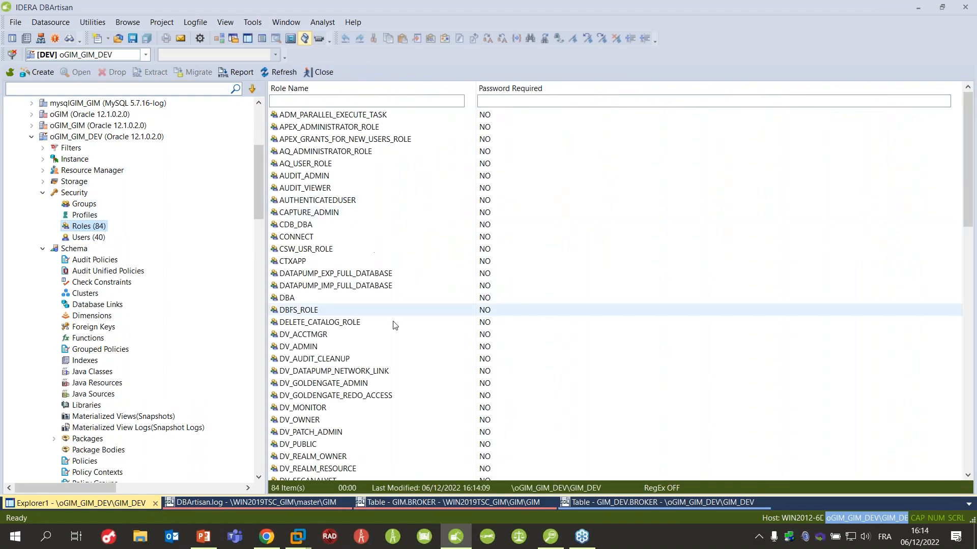
pyautogui.doubleClick(318, 298)
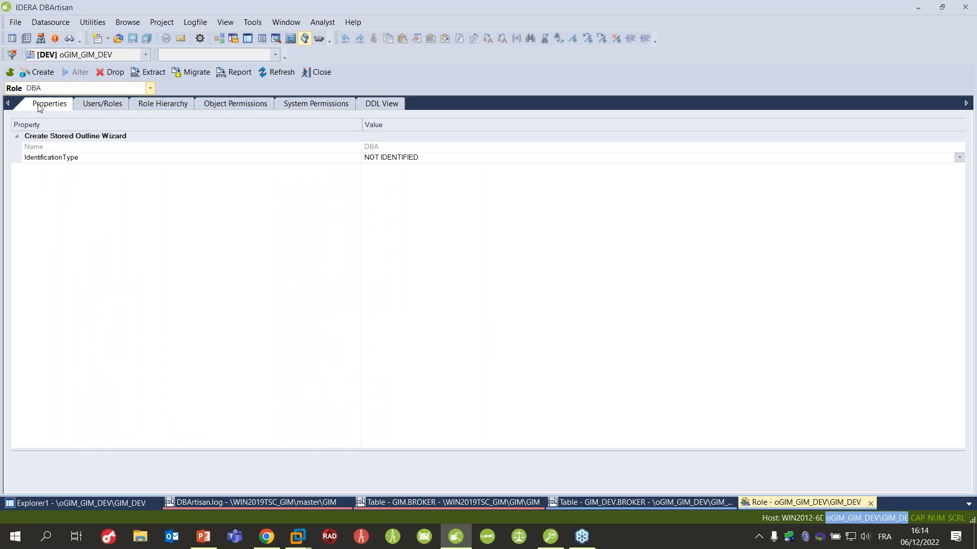
# Step: Review the DBA role's grantees and its role hierarchy, expanding DATAPUMP_EXP_FULL_DATABASE and EXP_FULL_DATABASE and comparing roles received with roles granted
pyautogui.click(110, 102)
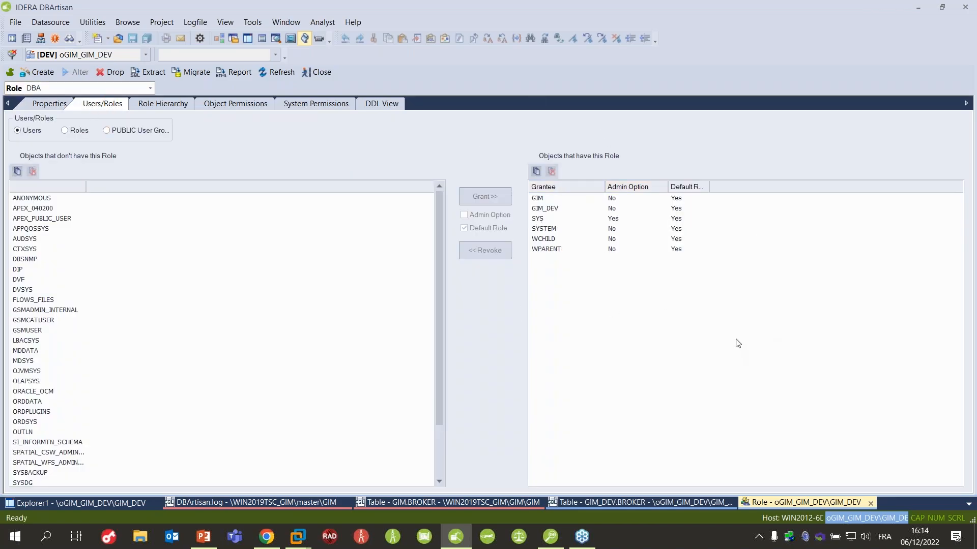
pyautogui.click(164, 106)
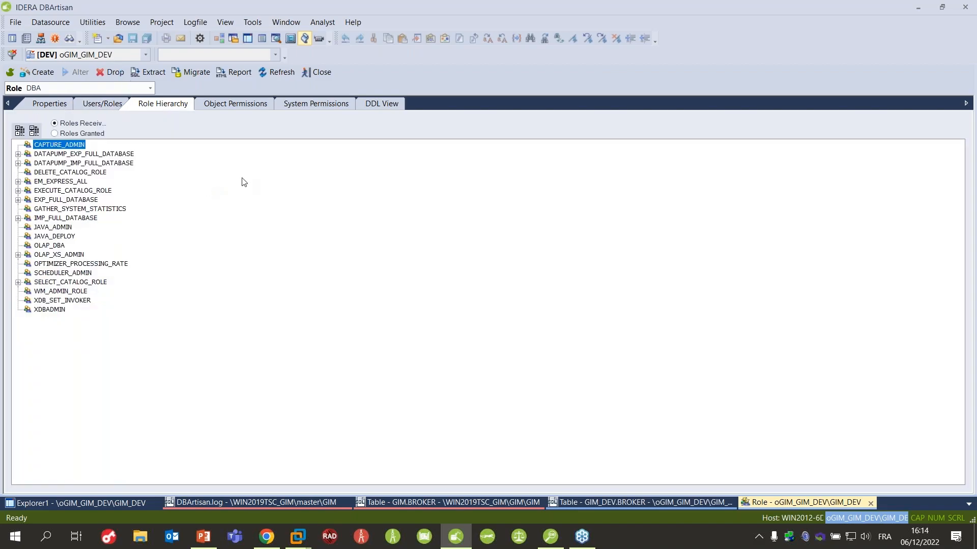
pyautogui.click(18, 154)
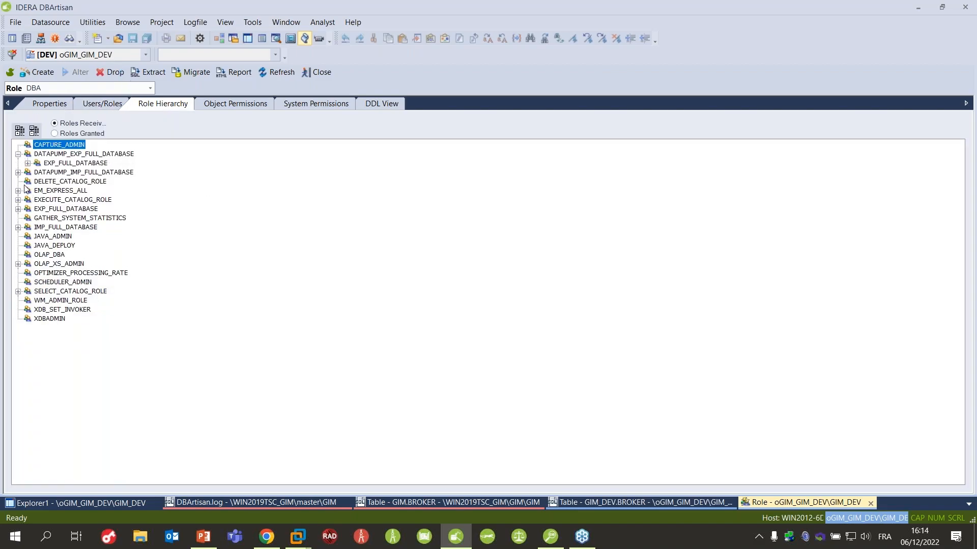
pyautogui.click(28, 163)
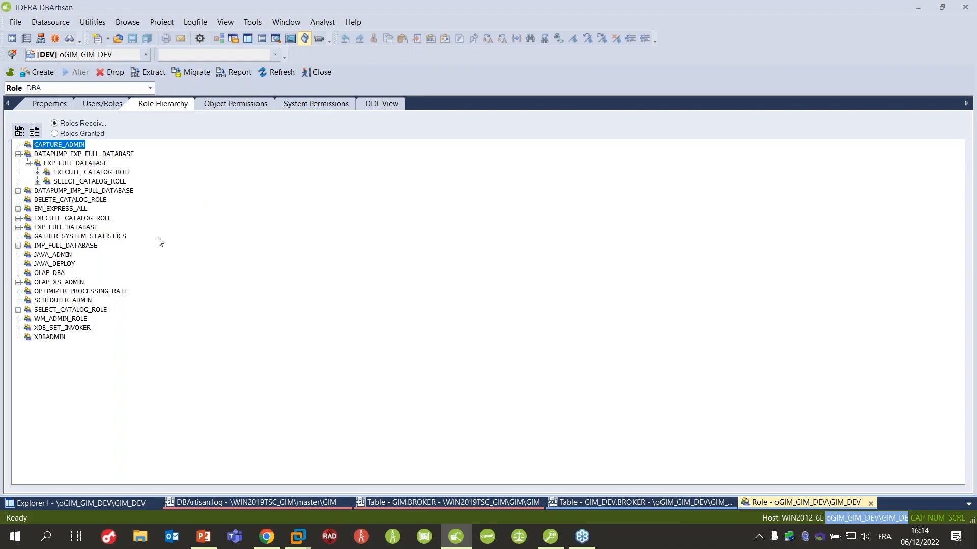
pyautogui.click(94, 135)
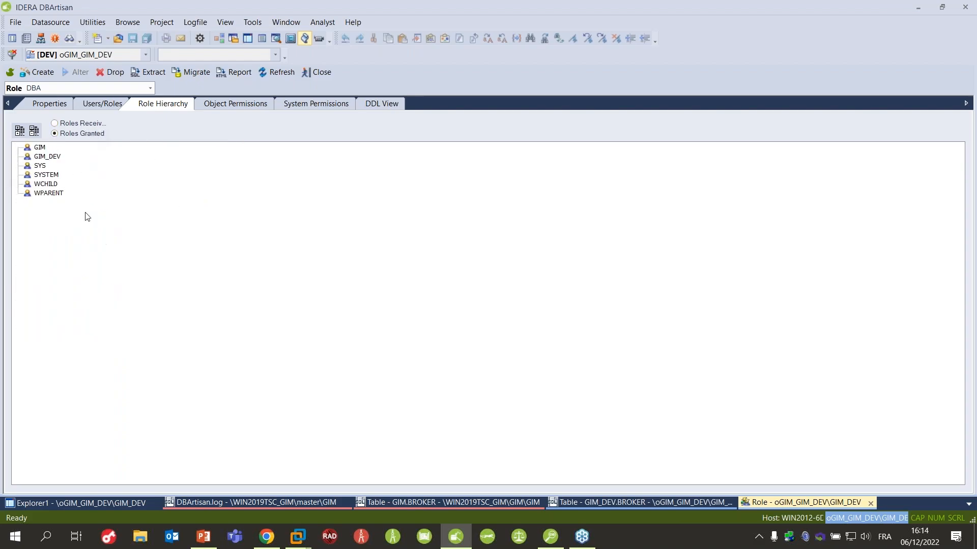
pyautogui.click(82, 123)
# Step: View the DBA role's object permissions on tables and restrict them to owner GIM
pyautogui.click(234, 104)
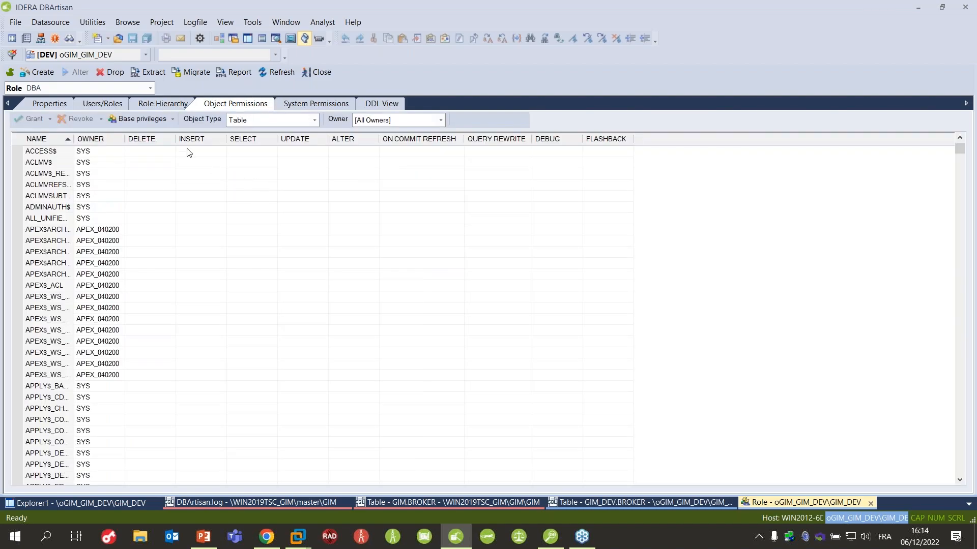
pyautogui.scroll(-20, 124, 318)
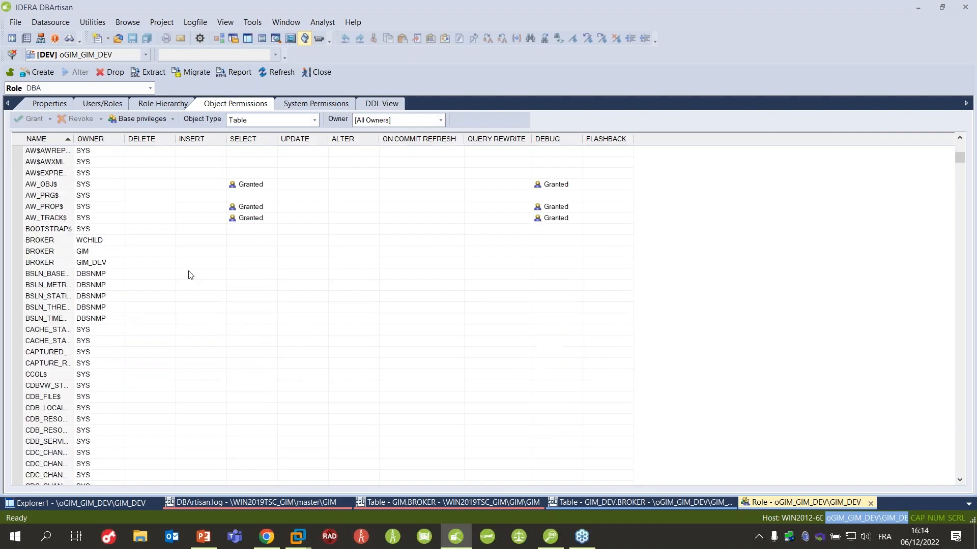
pyautogui.click(316, 122)
pyautogui.click(431, 121)
pyautogui.click(438, 121)
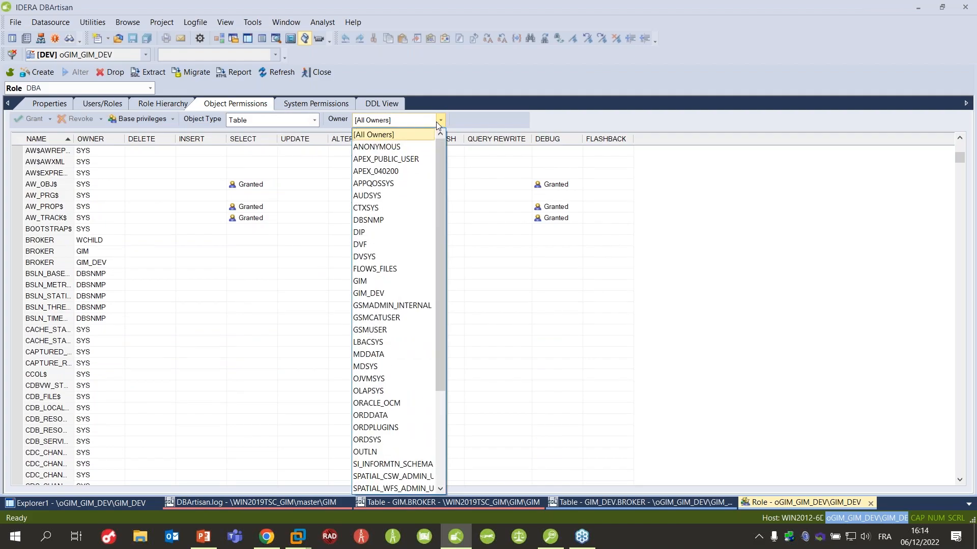
pyautogui.click(373, 281)
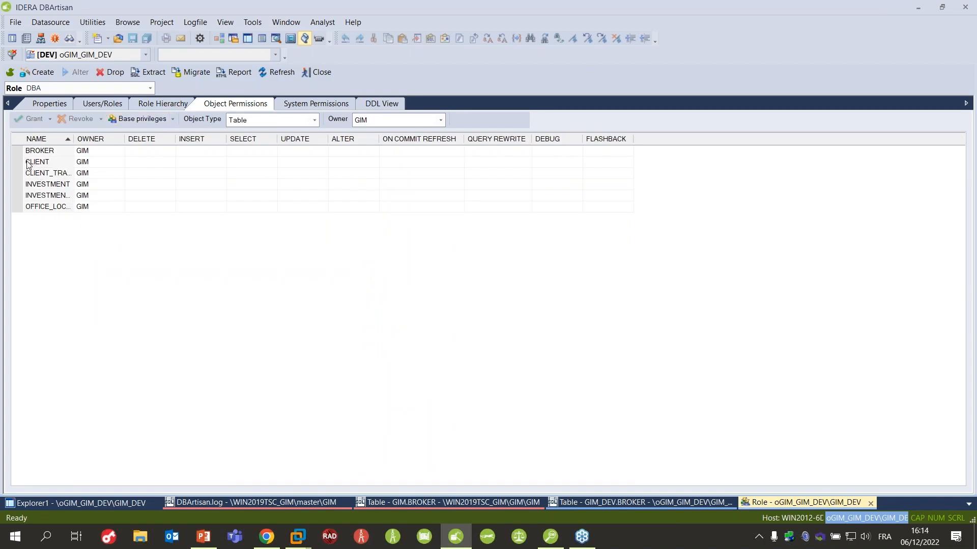
# Step: Grant the DBA role all privileges from DELETE through QUERY REWRITE on GIM's CLIENT, CLIENT_TRANSACTION and INVESTMENT tables
pyautogui.click(149, 163)
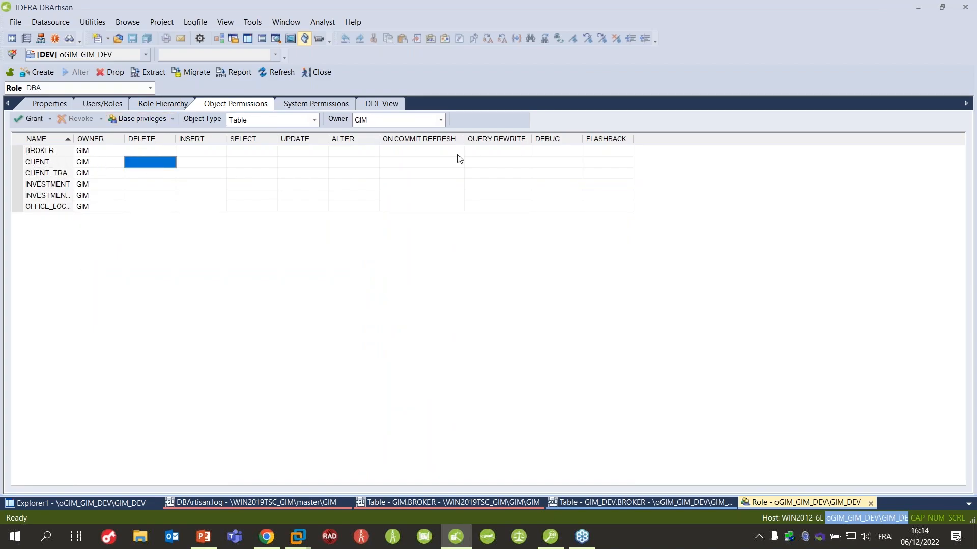
pyautogui.keyDown('shift'); pyautogui.click(523, 166); pyautogui.keyUp('shift')
pyautogui.keyDown('shift'); pyautogui.click(496, 188); pyautogui.keyUp('shift')
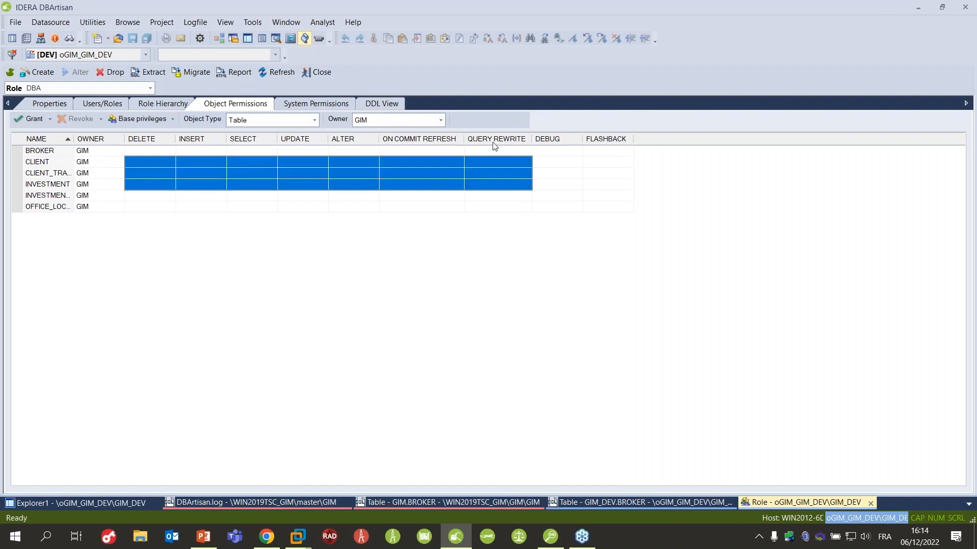
pyautogui.click(50, 119)
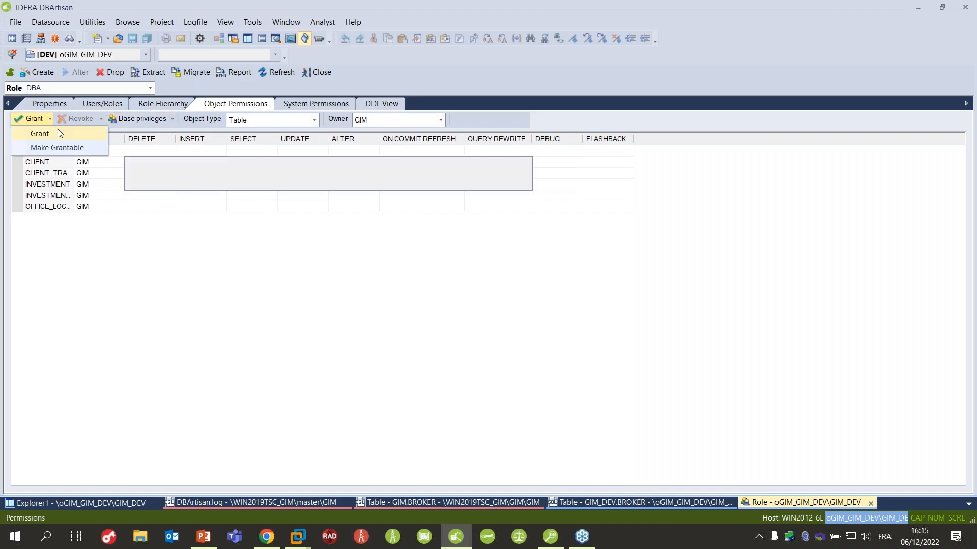
pyautogui.click(57, 130)
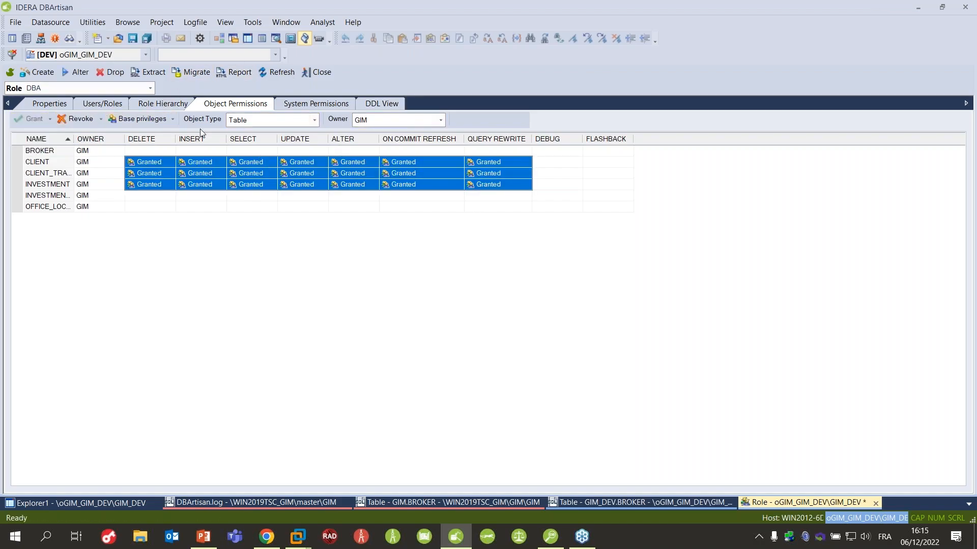
# Step: Check the base and all privileges options and the DBA role's system permissions, and close the role without saving changes
pyautogui.click(173, 120)
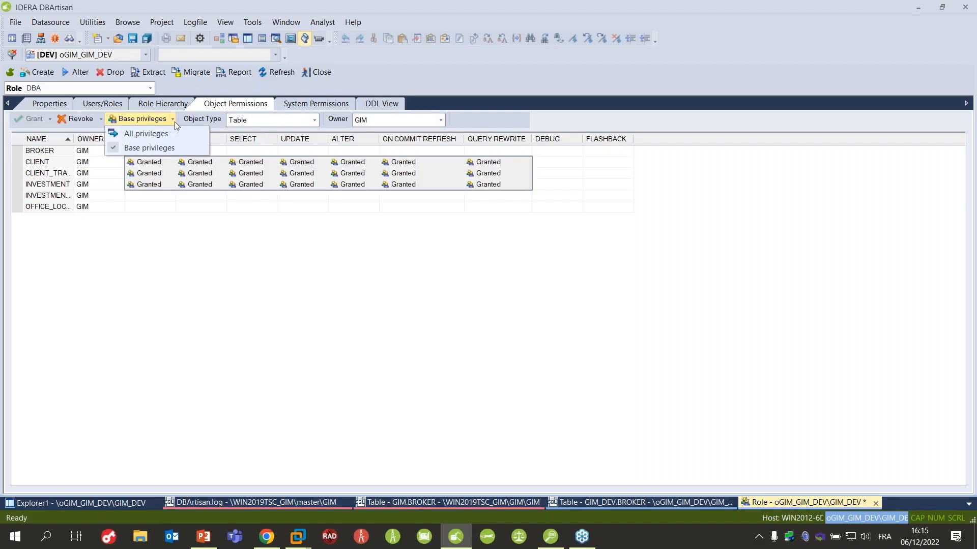
pyautogui.click(306, 231)
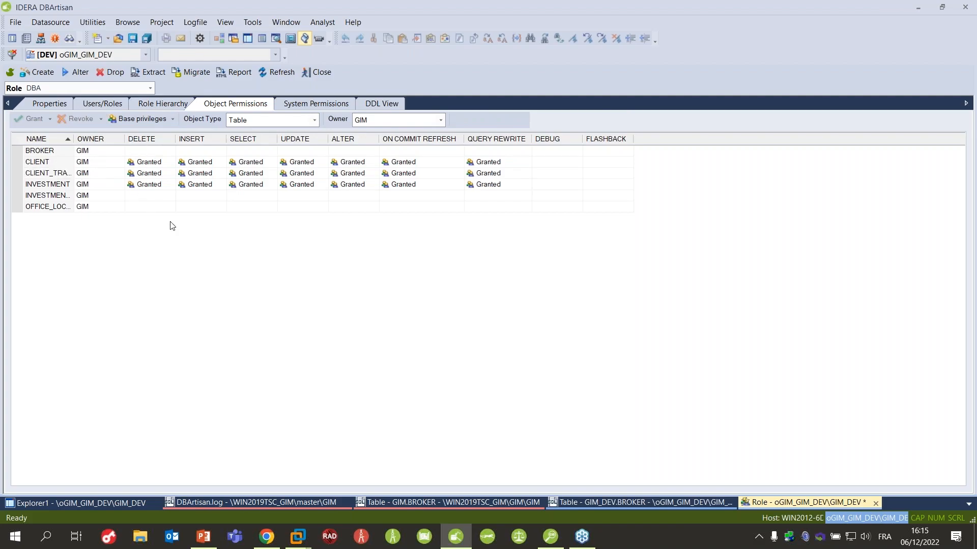
pyautogui.click(322, 105)
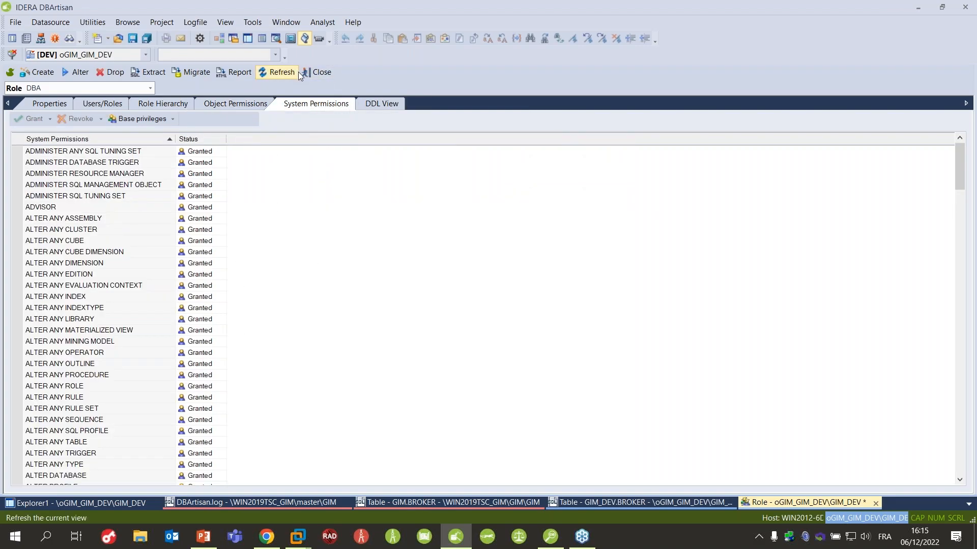
pyautogui.click(322, 72)
pyautogui.click(500, 300)
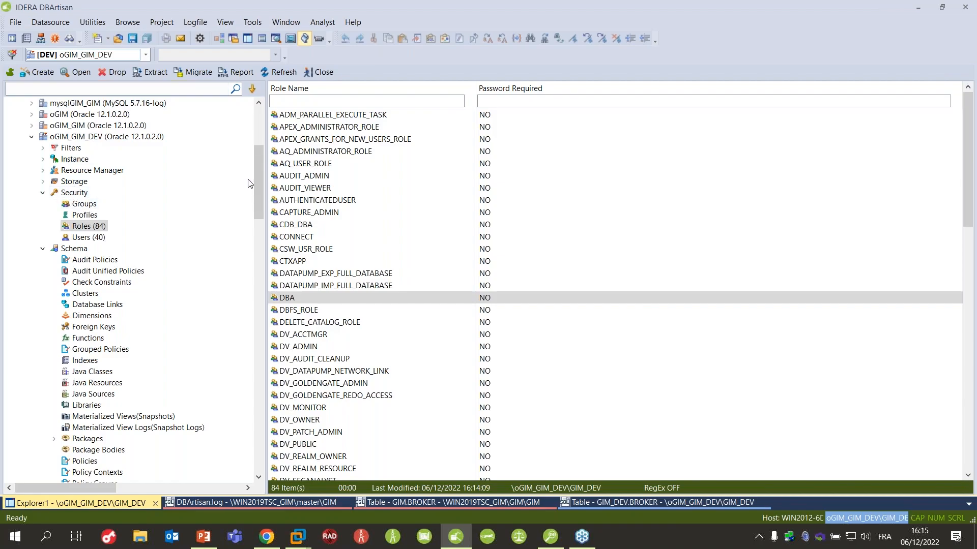
# Step: Examine the security and database object types available under the WIN2019TSC_GIM datasource, including its GIM database
pyautogui.moveTo(258, 189); pyautogui.dragTo(261, 347)
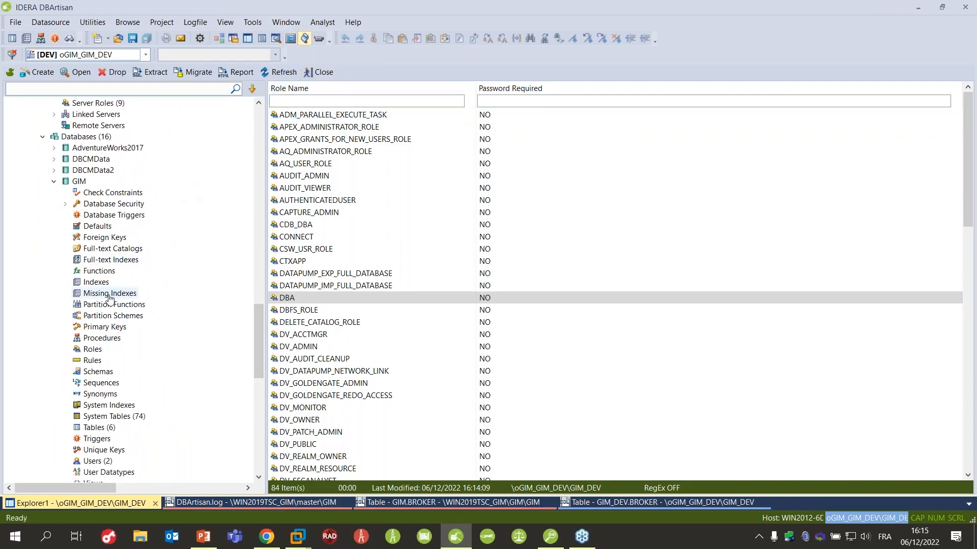
pyautogui.scroll(-1, 164, 310)
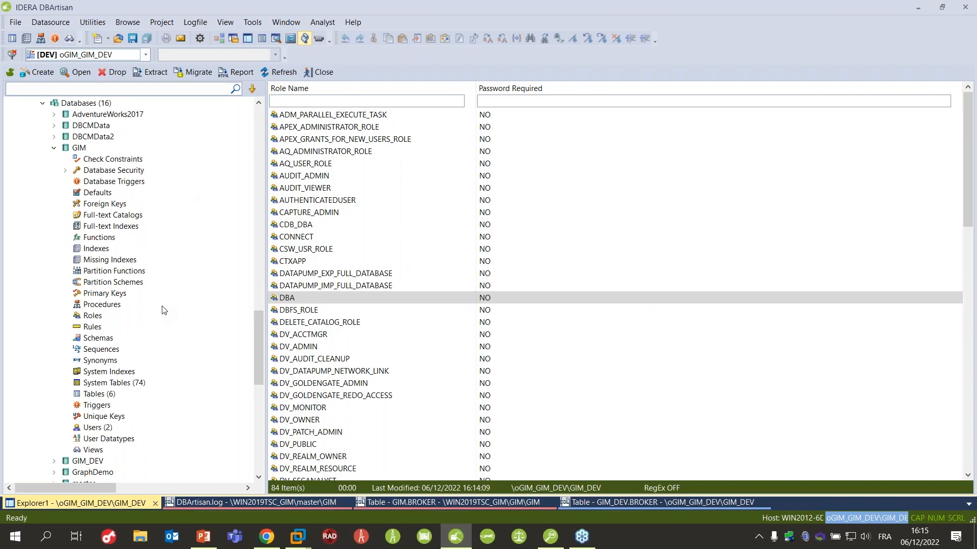
pyautogui.scroll(-1, 142, 277)
pyautogui.scroll(2, 137, 246)
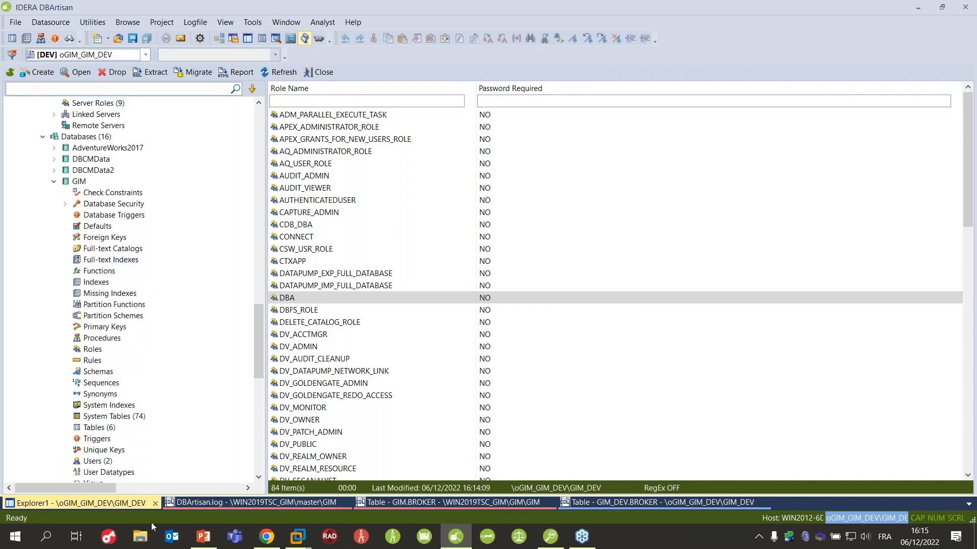
pyautogui.scroll(-2, 134, 438)
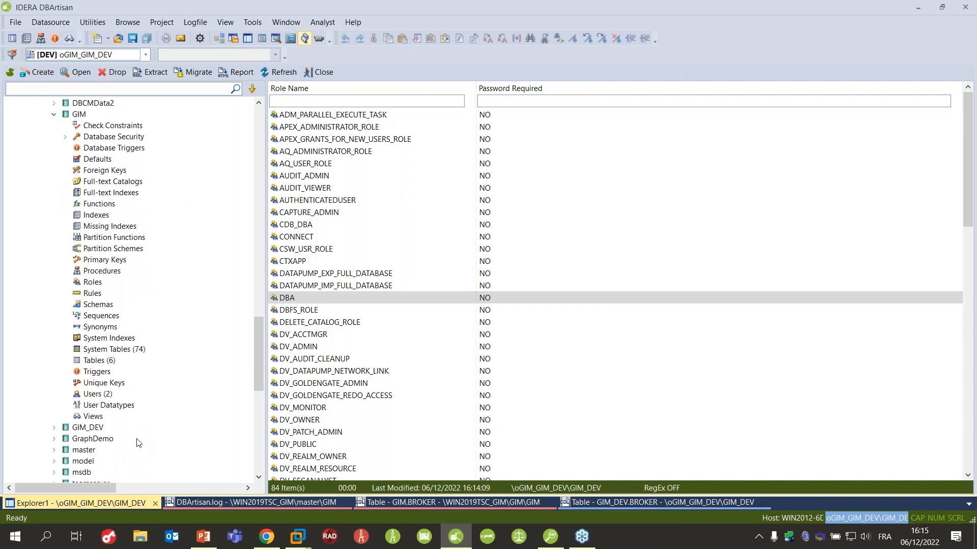
pyautogui.scroll(4, 163, 366)
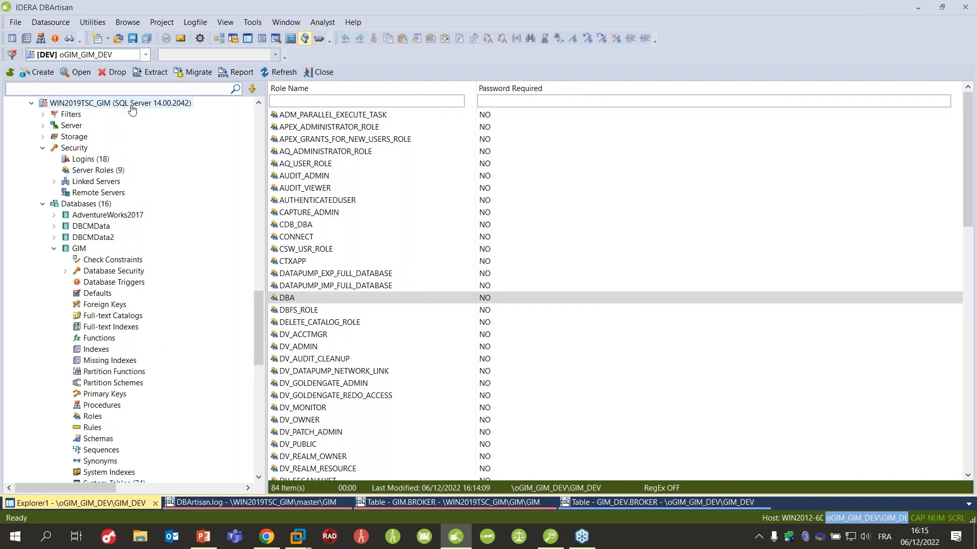
pyautogui.scroll(-1, 132, 110)
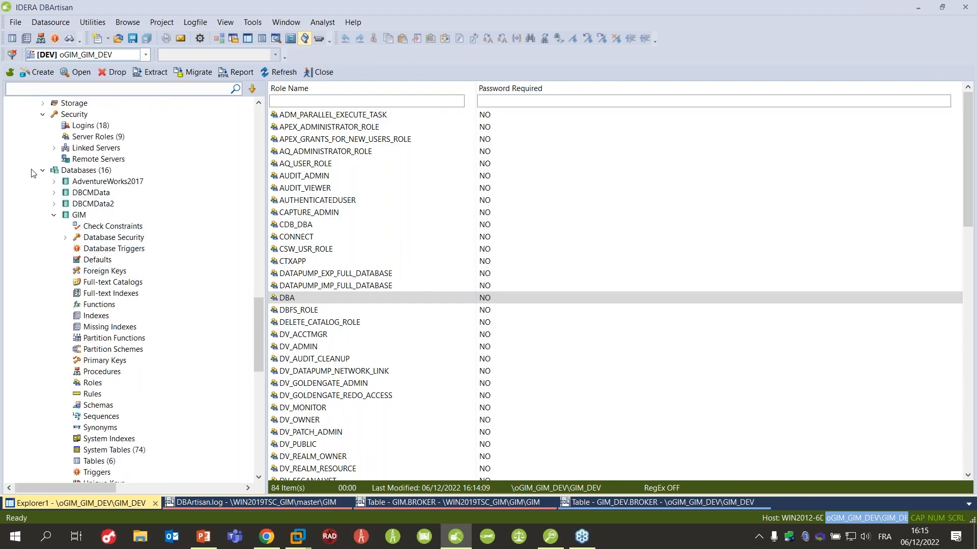
pyautogui.scroll(1, 43, 174)
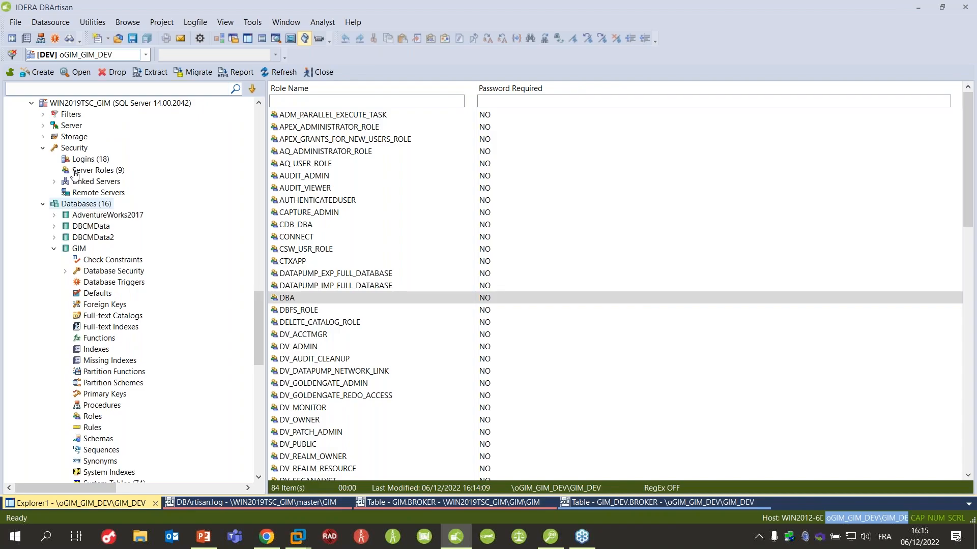
# Step: List WIN2019TSC_GIM's running processes under Performance and show the SQL of the last listed process
pyautogui.click(43, 204)
pyautogui.click(83, 216)
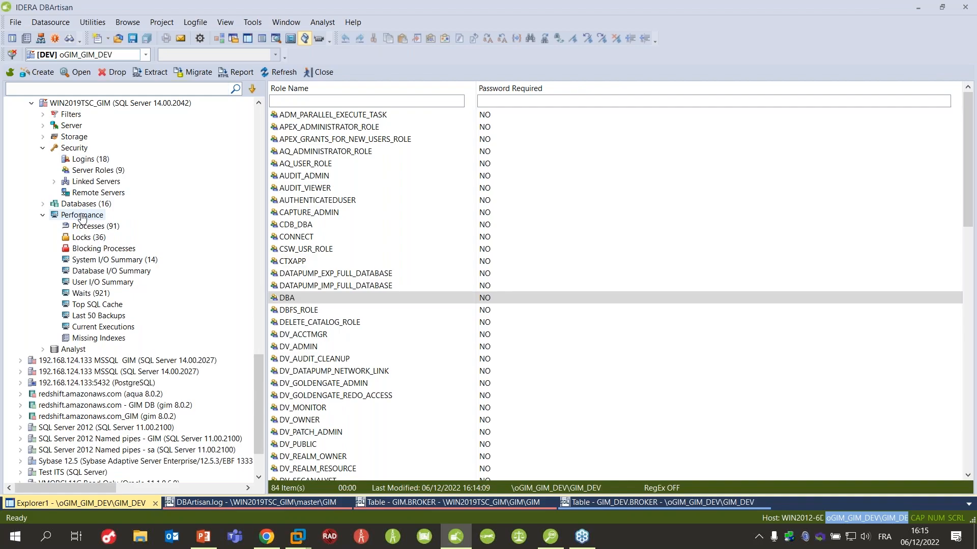
pyautogui.click(104, 226)
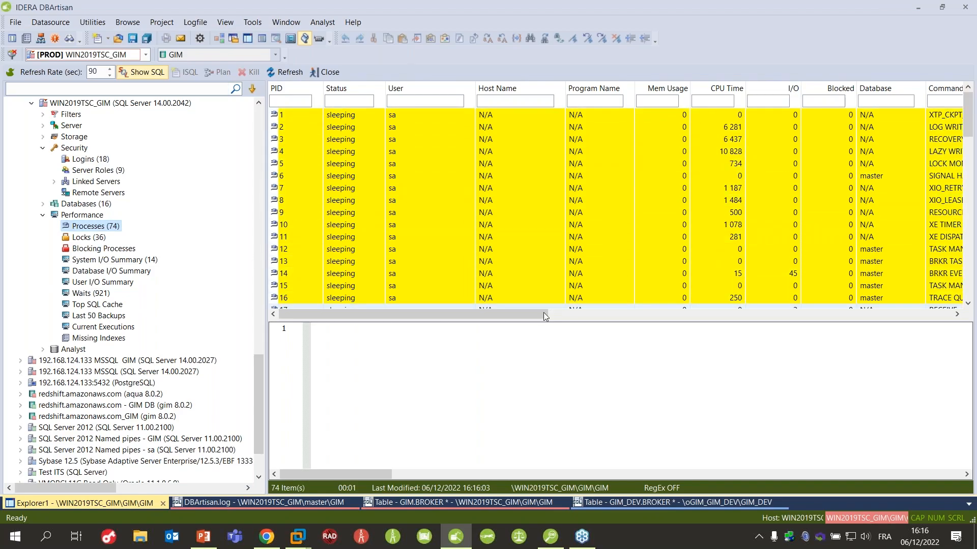
pyautogui.moveTo(535, 314); pyautogui.dragTo(577, 302)
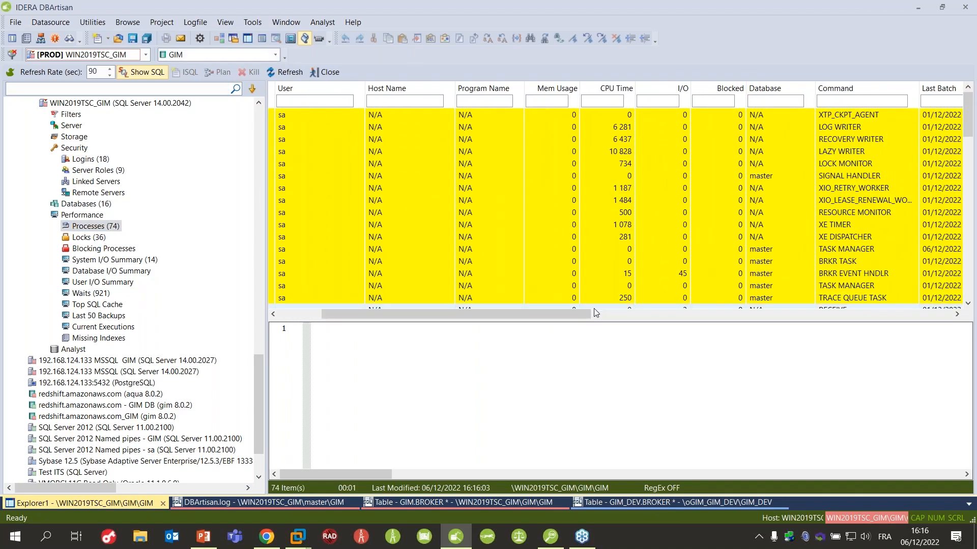
pyautogui.scroll(-15, 658, 152)
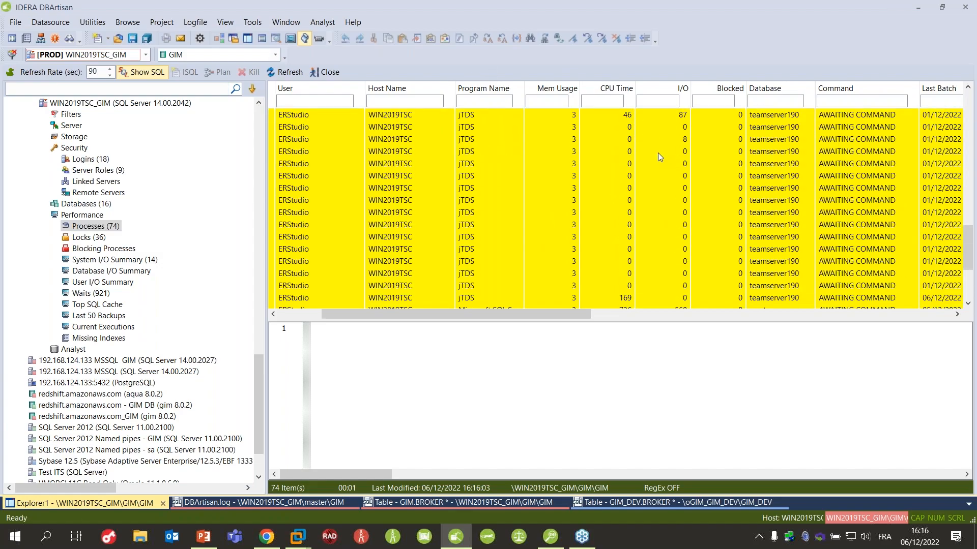
pyautogui.click(514, 298)
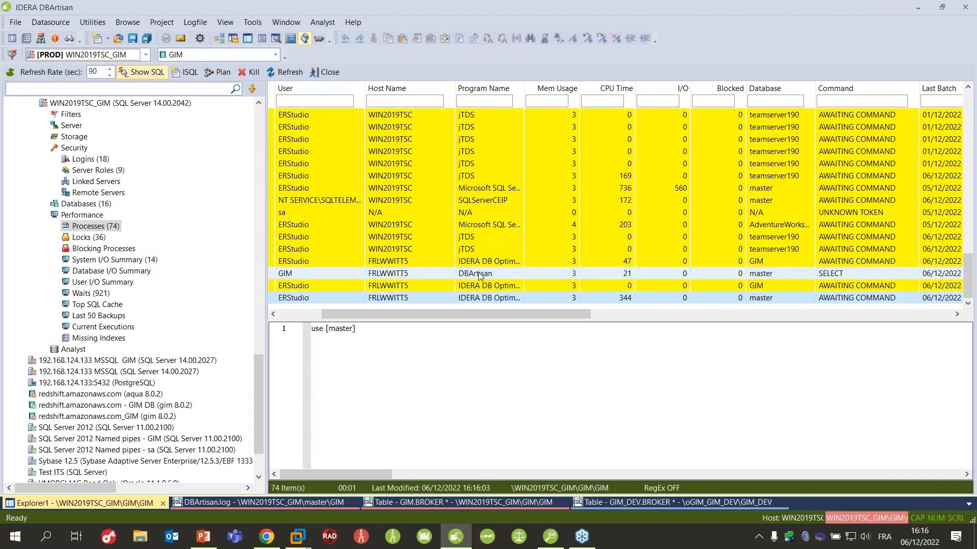
# Step: Show the SQL of the DBArtisan process, and switch to DB Optimizer to execute the GIM_Query_MSSQL load test on WIN2019TSC
pyautogui.click(471, 276)
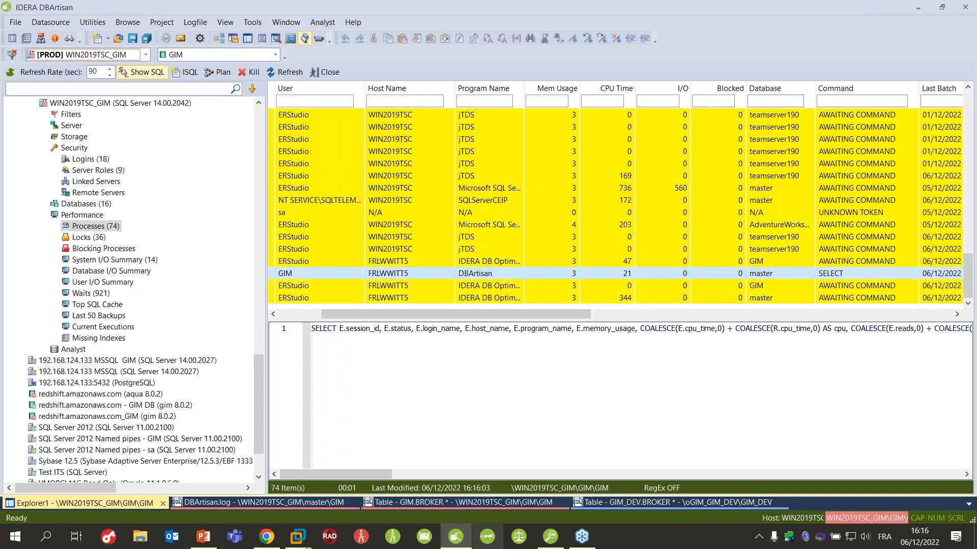
pyautogui.click(545, 539)
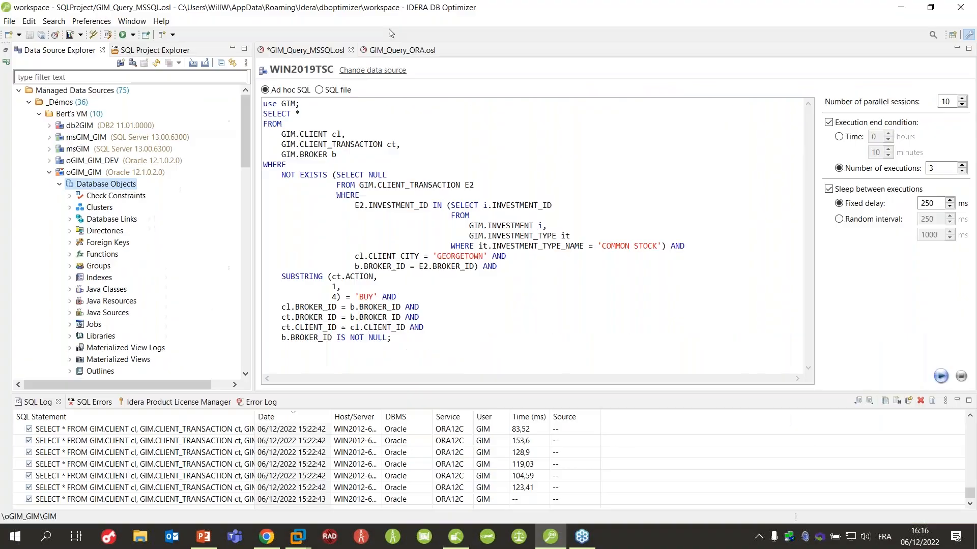
pyautogui.click(306, 52)
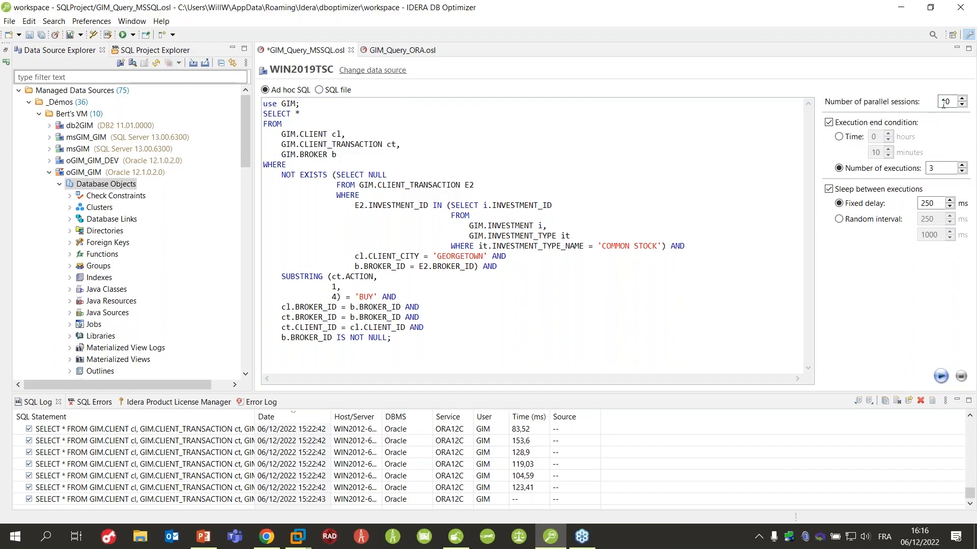
pyautogui.click(941, 168)
pyautogui.click(945, 376)
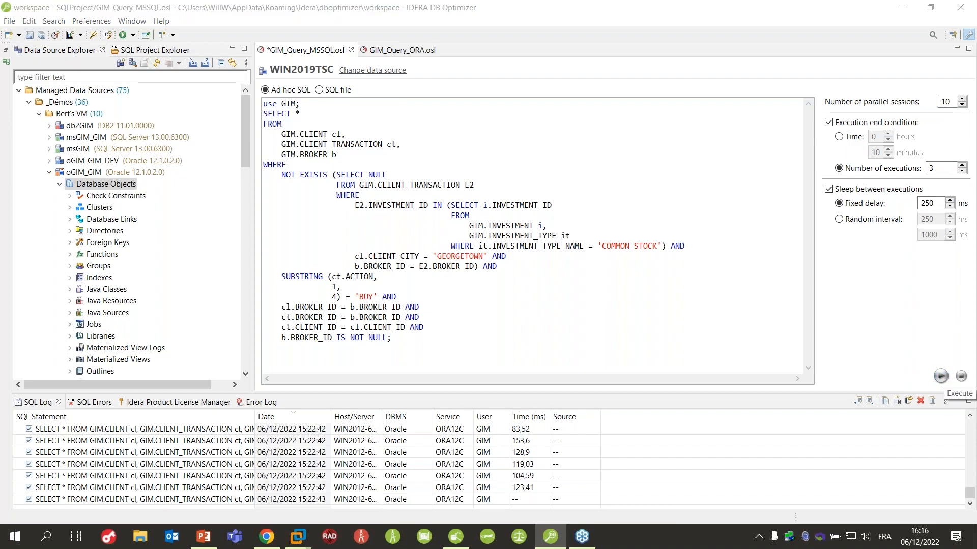
# Step: Switch to DBArtisan, refresh the process list, show the SQL of running process 100 and compare it with the query in DB Optimizer
pyautogui.click(451, 540)
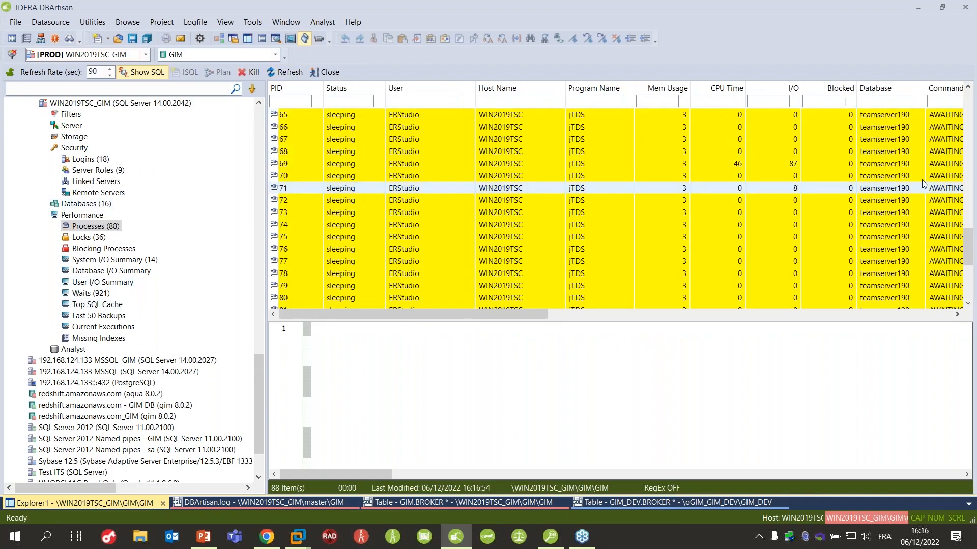
pyautogui.moveTo(969, 246); pyautogui.dragTo(967, 301)
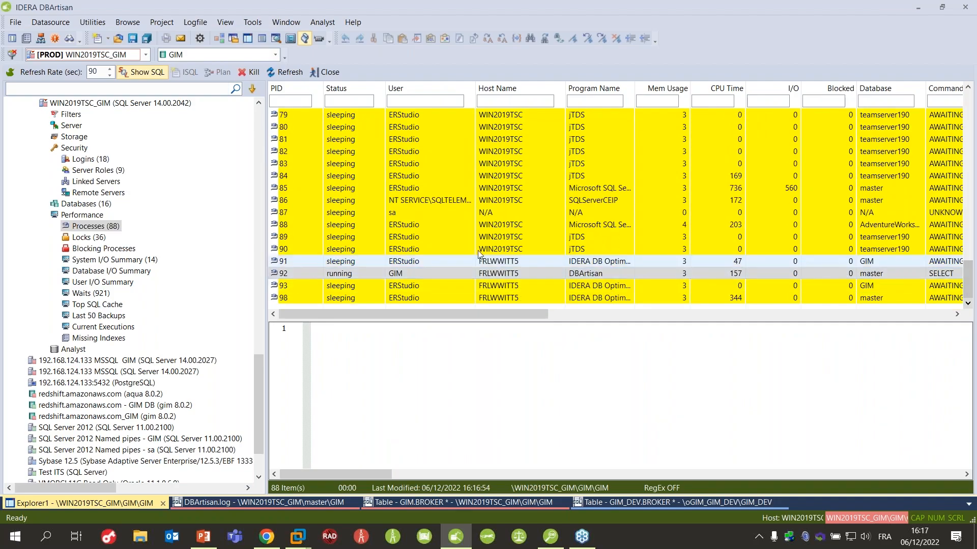
pyautogui.click(482, 273)
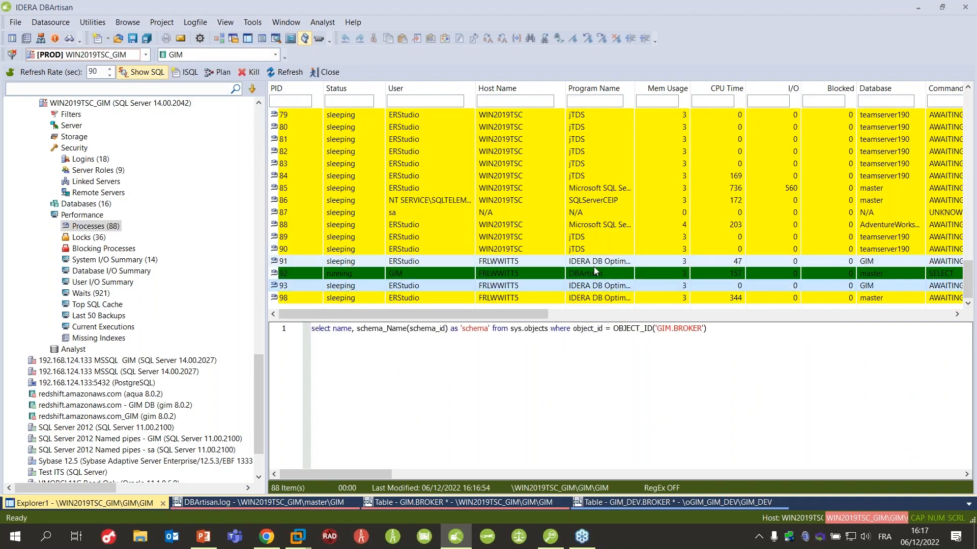
pyautogui.click(432, 299)
pyautogui.click(417, 248)
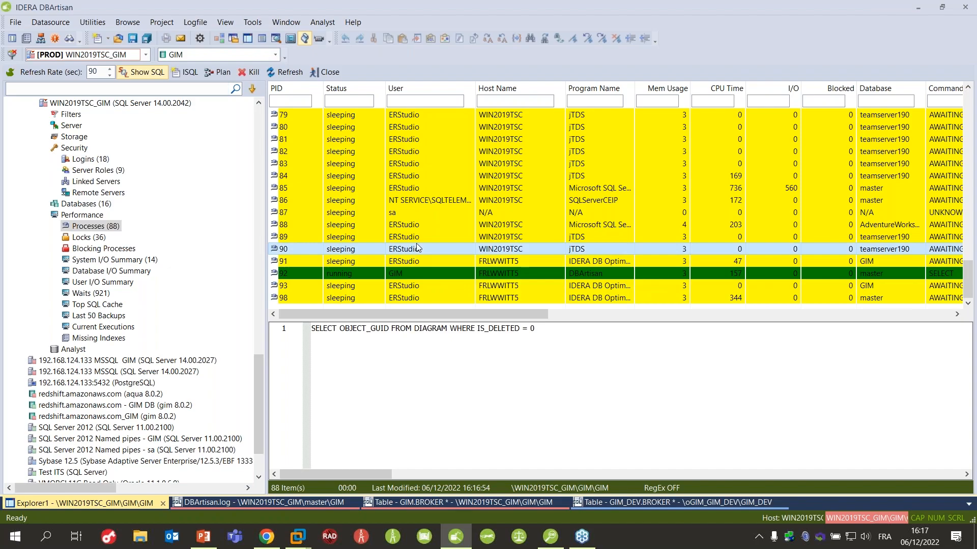
pyautogui.click(286, 71)
pyautogui.scroll(-4, 513, 250)
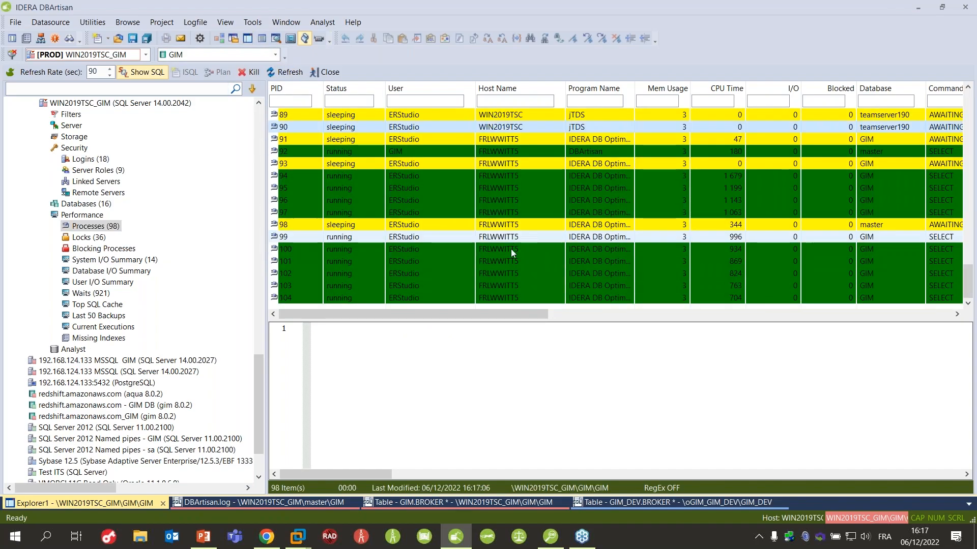
pyautogui.click(560, 248)
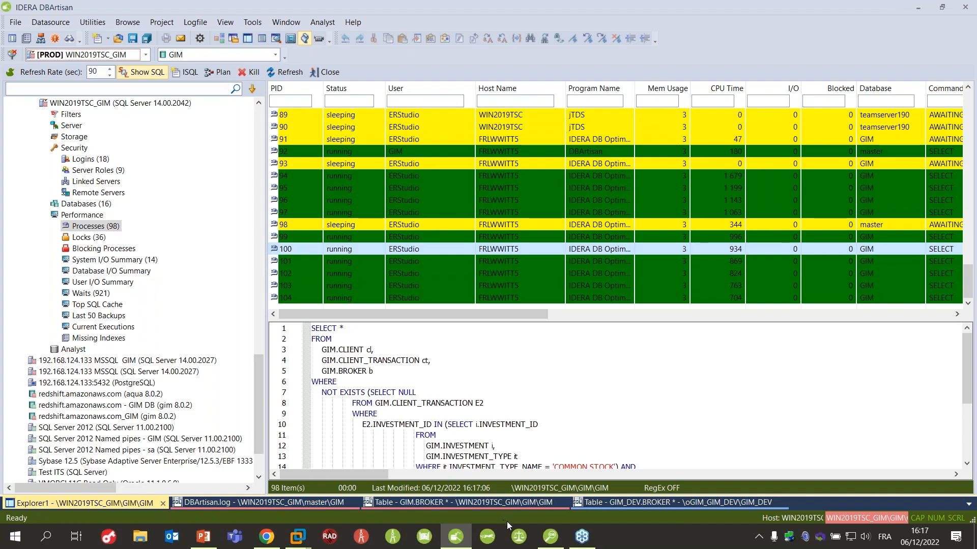
pyautogui.click(551, 537)
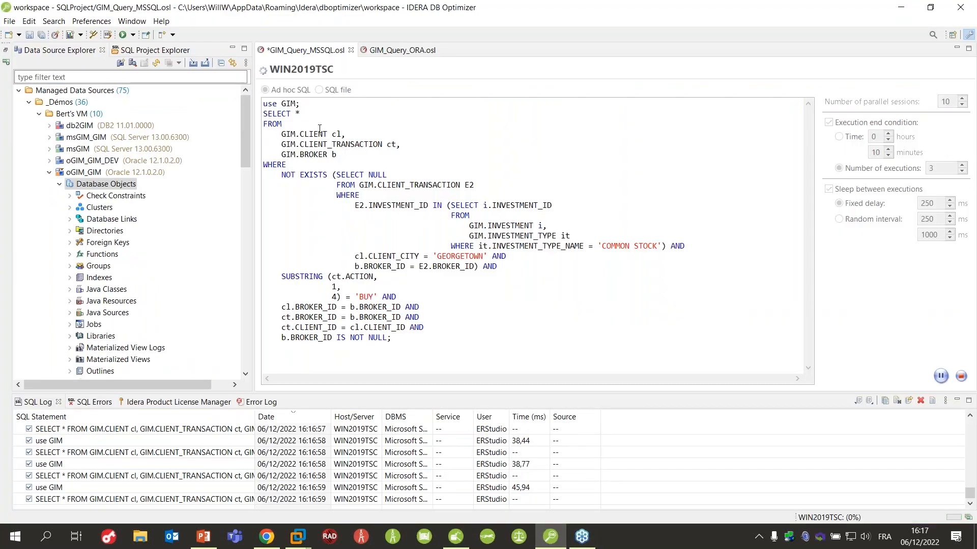
pyautogui.click(898, 8)
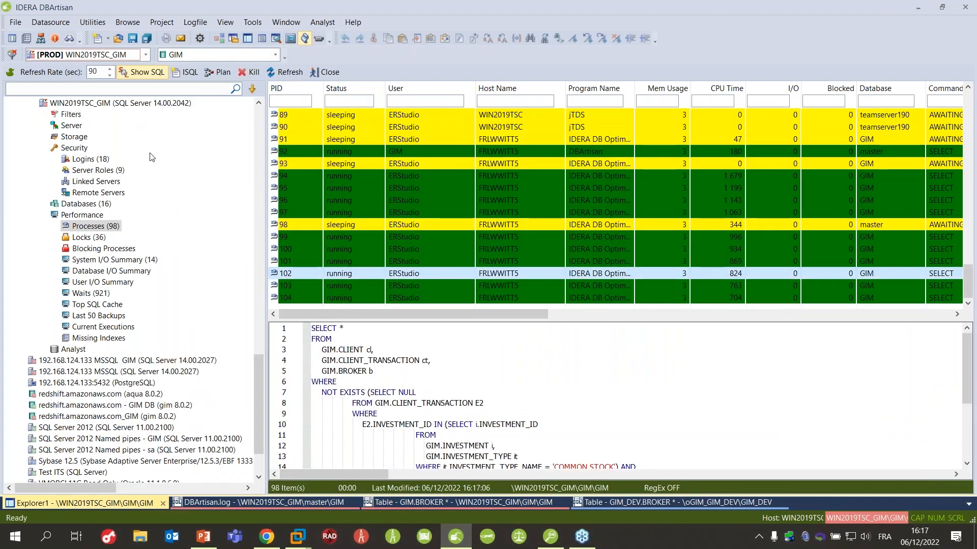
# Step: Generate the query plan for running process 95 and examine its operation costs and the SQL text behind it
pyautogui.rightClick(448, 188)
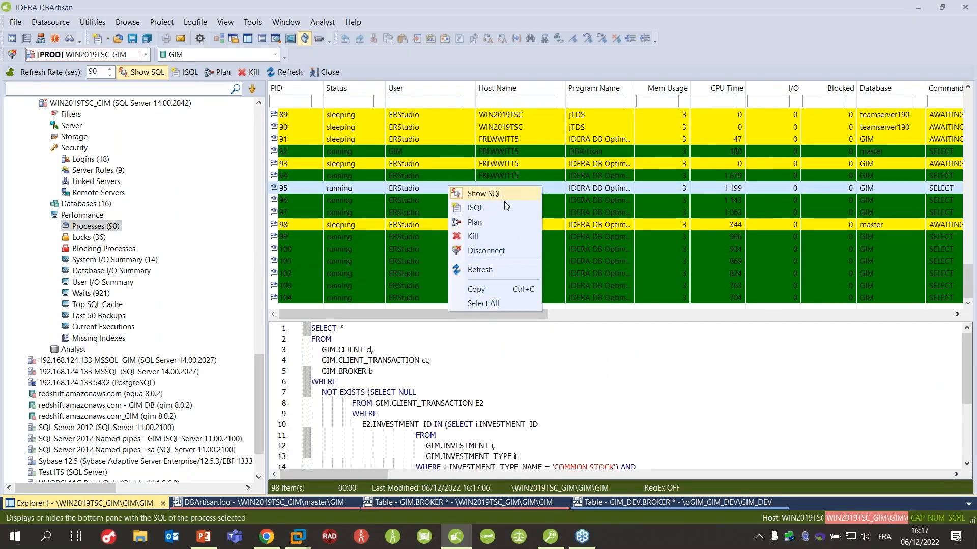
pyautogui.click(498, 222)
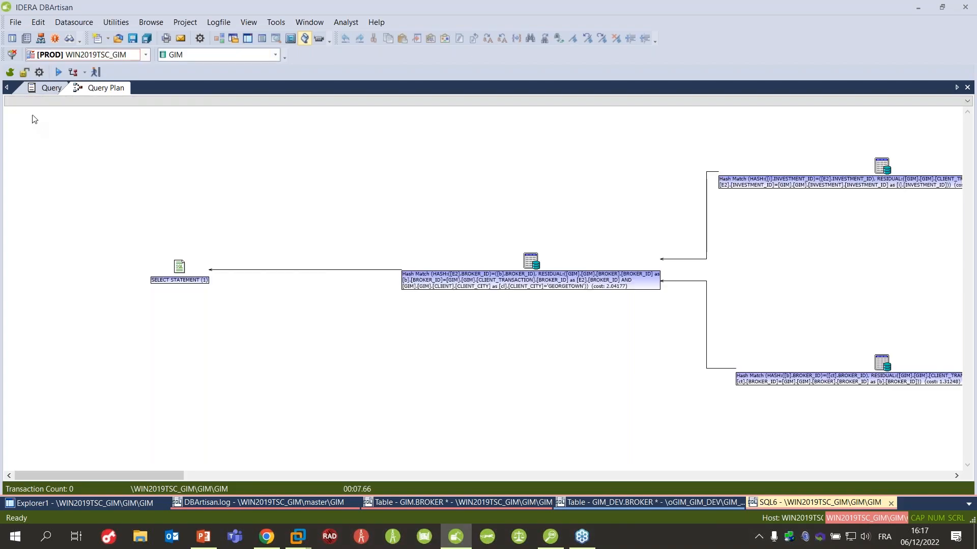
pyautogui.moveTo(150, 474); pyautogui.dragTo(373, 475)
pyautogui.moveTo(434, 455); pyautogui.dragTo(973, 417)
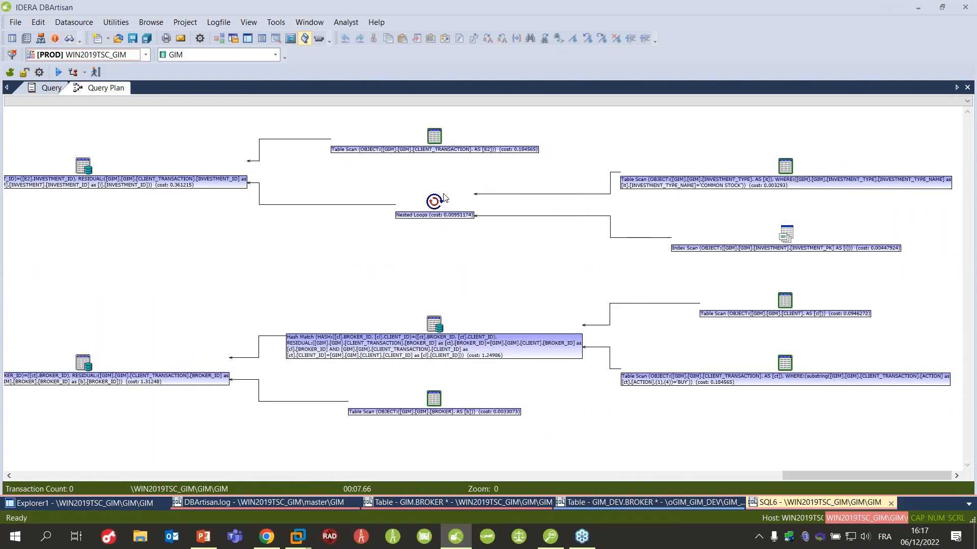
pyautogui.moveTo(435, 137)
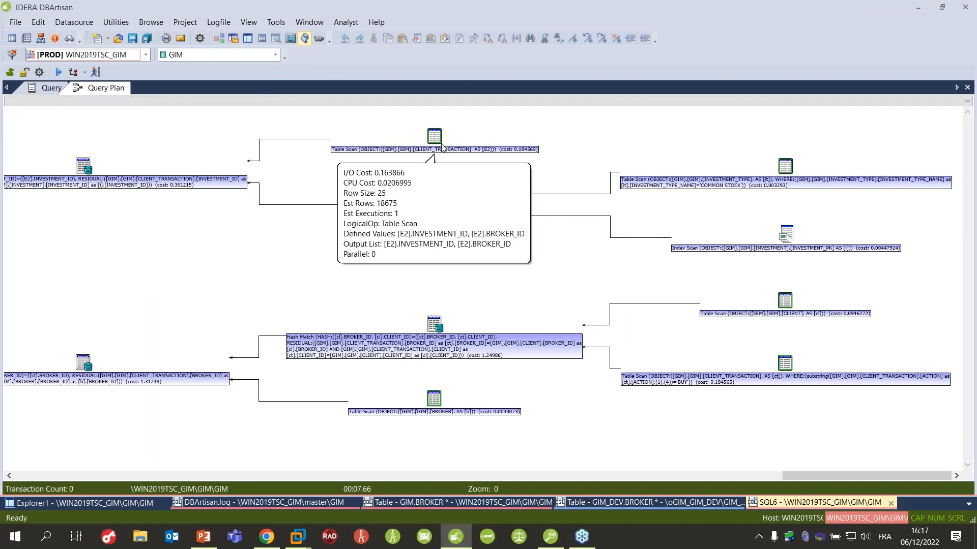
pyautogui.moveTo(790, 166)
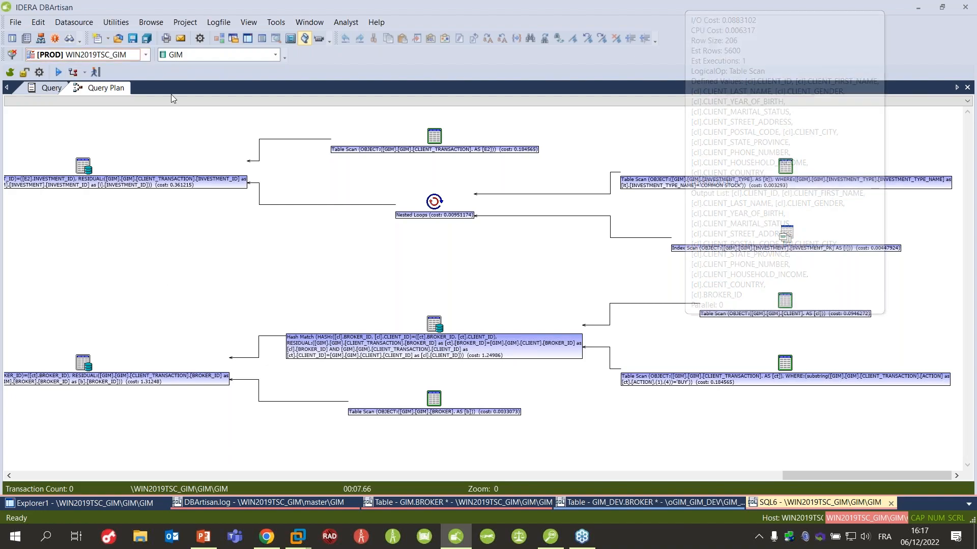
pyautogui.click(47, 92)
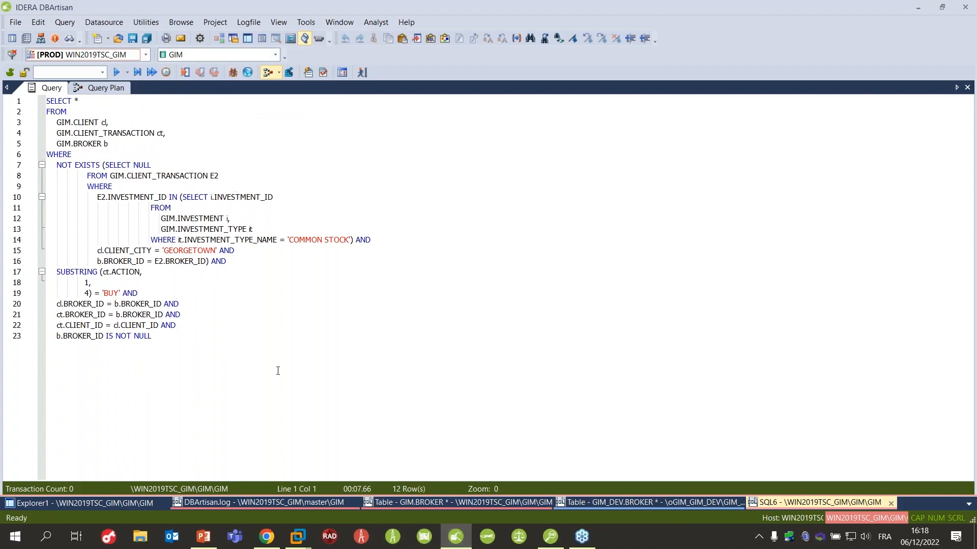
# Step: Return to the WIN2019TSC_GIM explorer and list the server's locks under Performance
pyautogui.moveTo(454, 542)
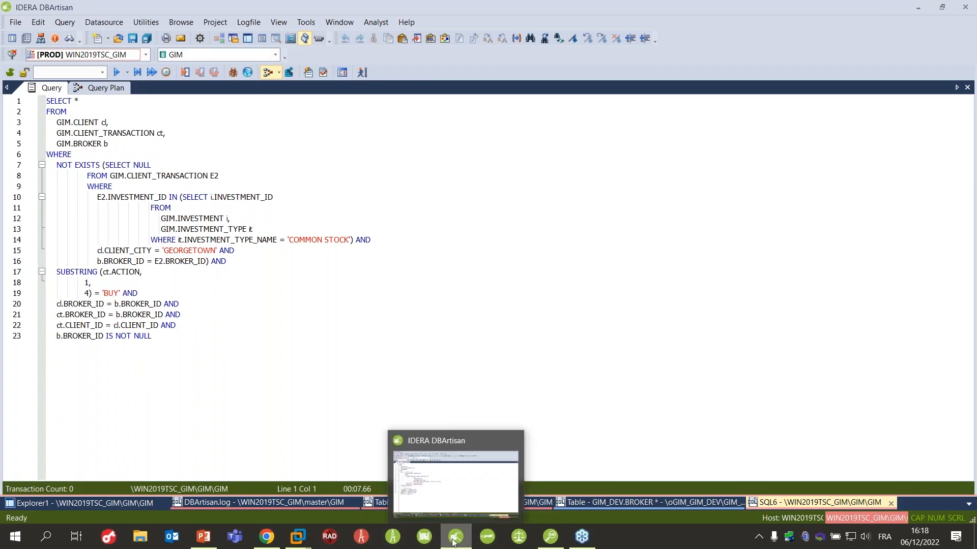
pyautogui.click(81, 505)
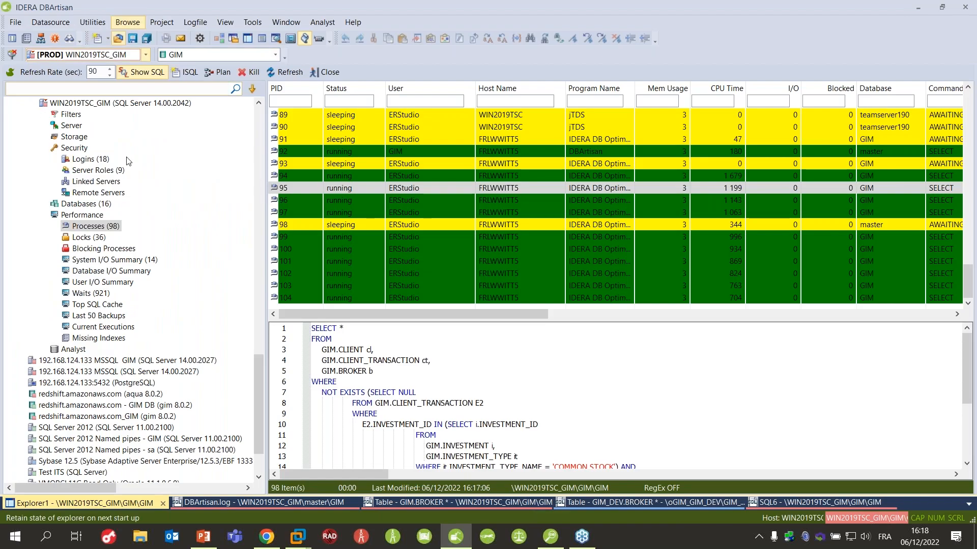
pyautogui.click(82, 237)
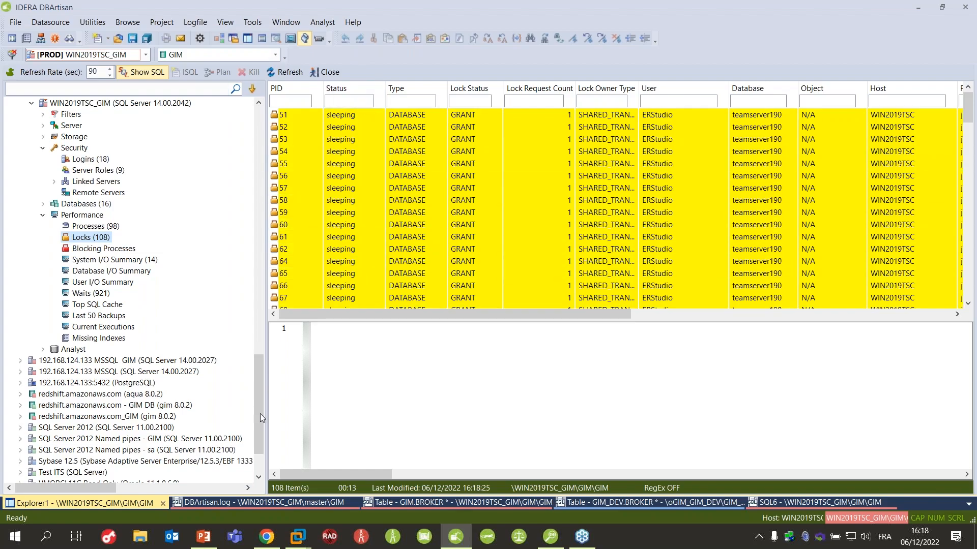
# Step: Collapse the Schema objects of oGIM_GIM_DEV and list its processes under Performance
pyautogui.moveTo(255, 387); pyautogui.dragTo(263, 155)
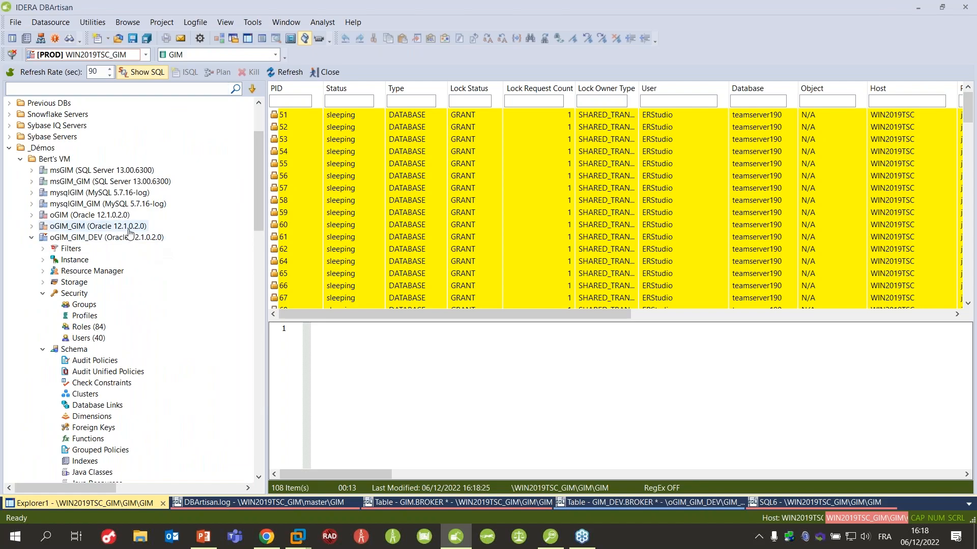
pyautogui.click(42, 349)
pyautogui.scroll(-2, 44, 305)
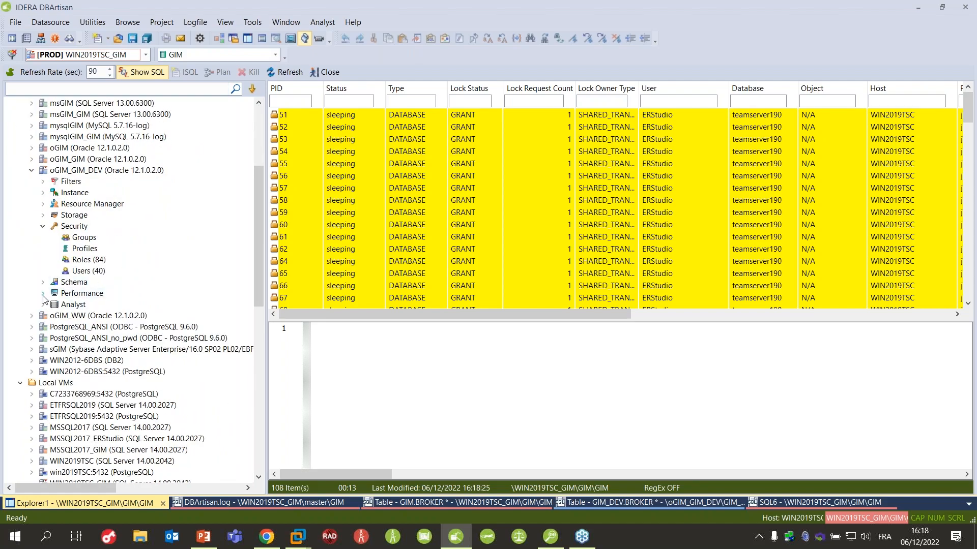
pyautogui.click(43, 294)
pyautogui.click(94, 215)
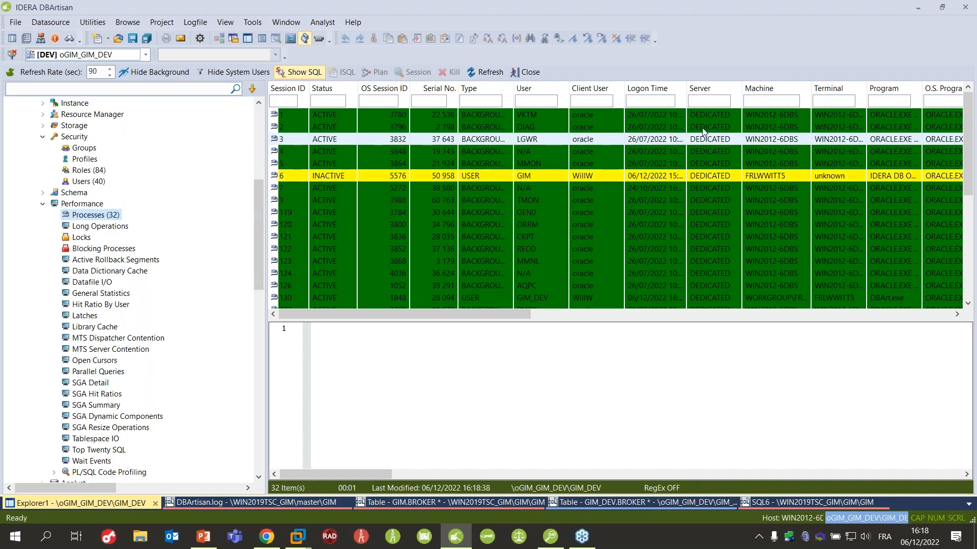
pyautogui.scroll(-5, 707, 252)
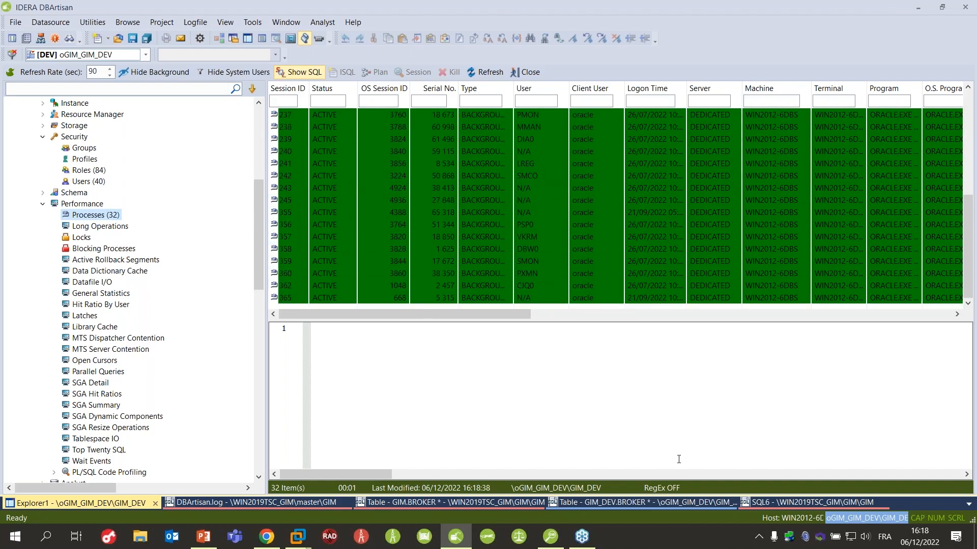
# Step: Switch to DB Optimizer, execute the GIM_Query_ORA load test on oGIM_GIM, and return to DBArtisan
pyautogui.click(551, 538)
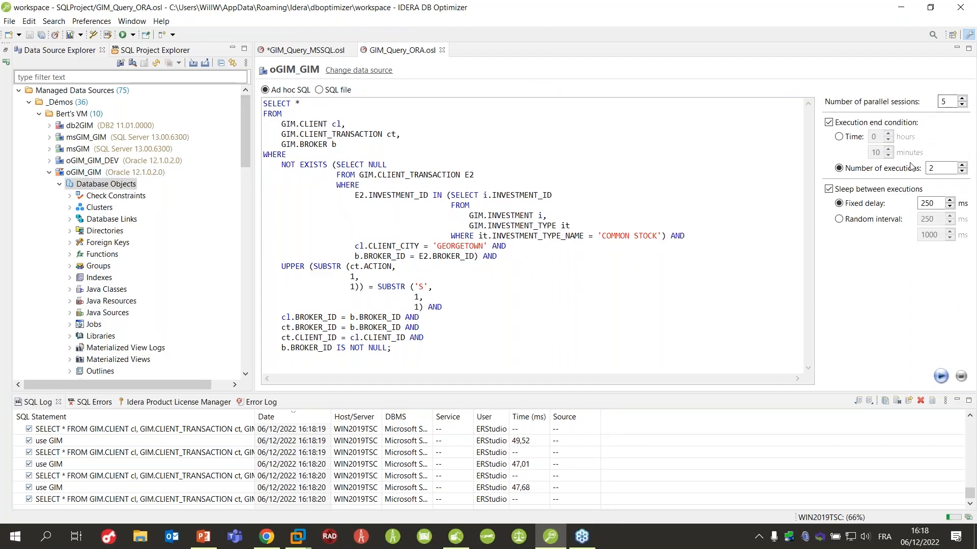
pyautogui.click(940, 376)
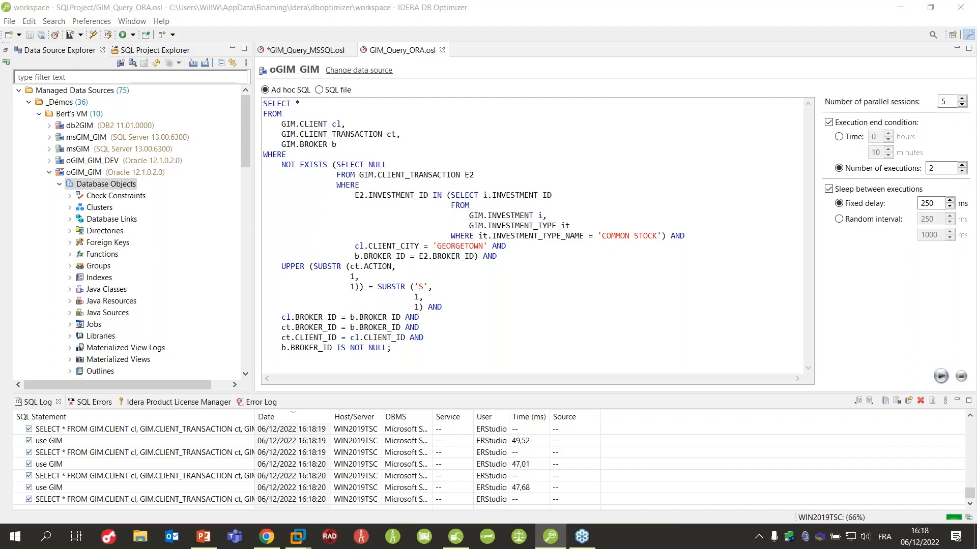
pyautogui.click(455, 536)
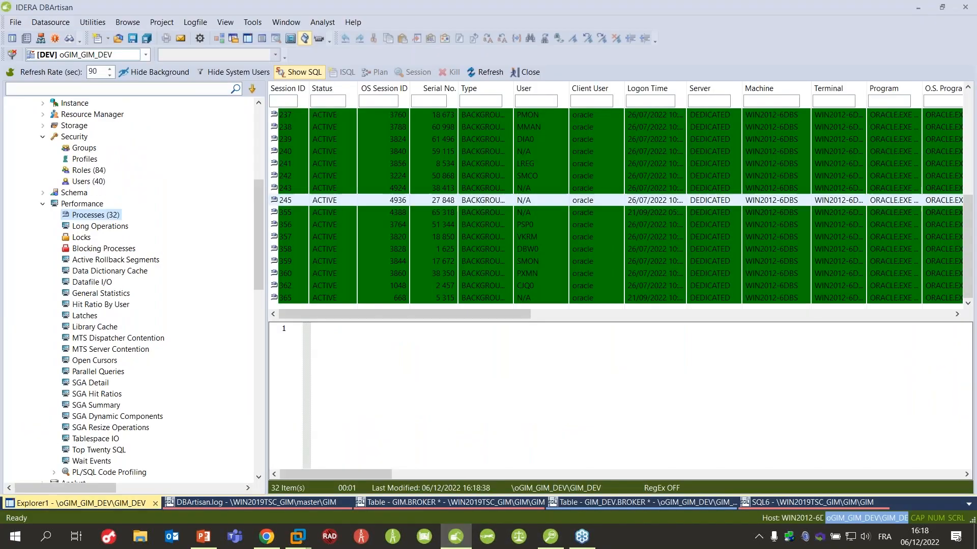
# Step: Refresh the oGIM_GIM_DEV process list, look through the sessions and request the SQL of the inactive DB Optimizer session 6
pyautogui.click(484, 71)
pyautogui.click(483, 151)
pyautogui.scroll(6, 605, 252)
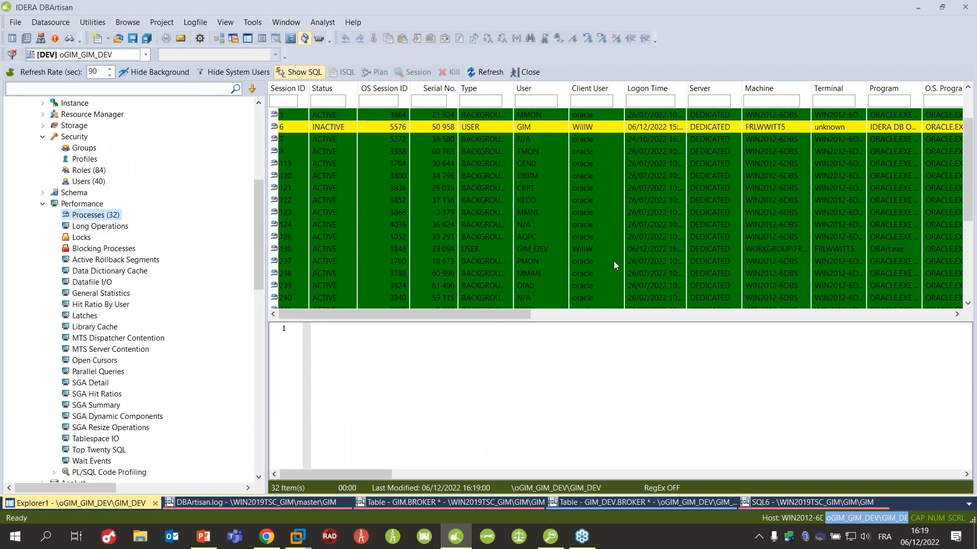
pyautogui.scroll(-6, 598, 237)
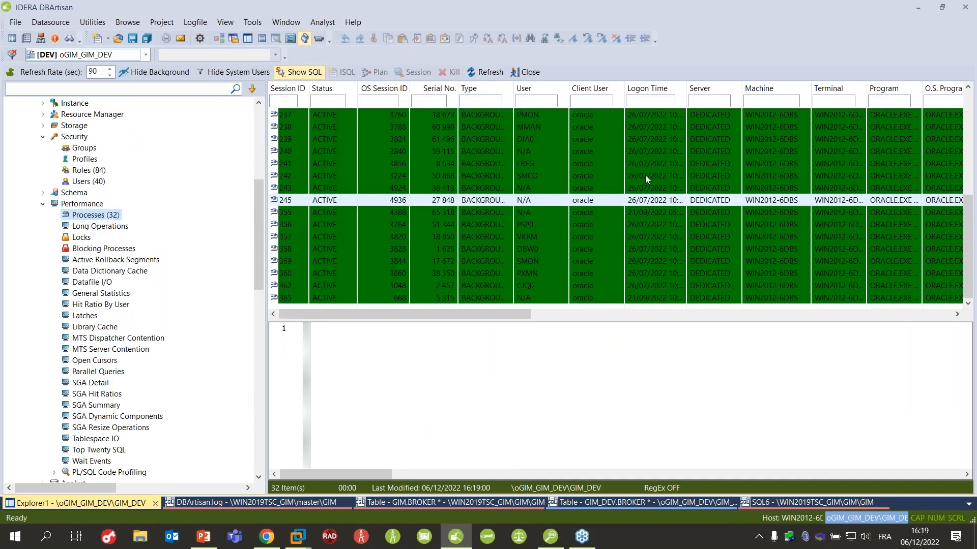
pyautogui.click(732, 178)
pyautogui.scroll(2, 732, 181)
pyautogui.scroll(-2, 731, 182)
pyautogui.scroll(6, 915, 176)
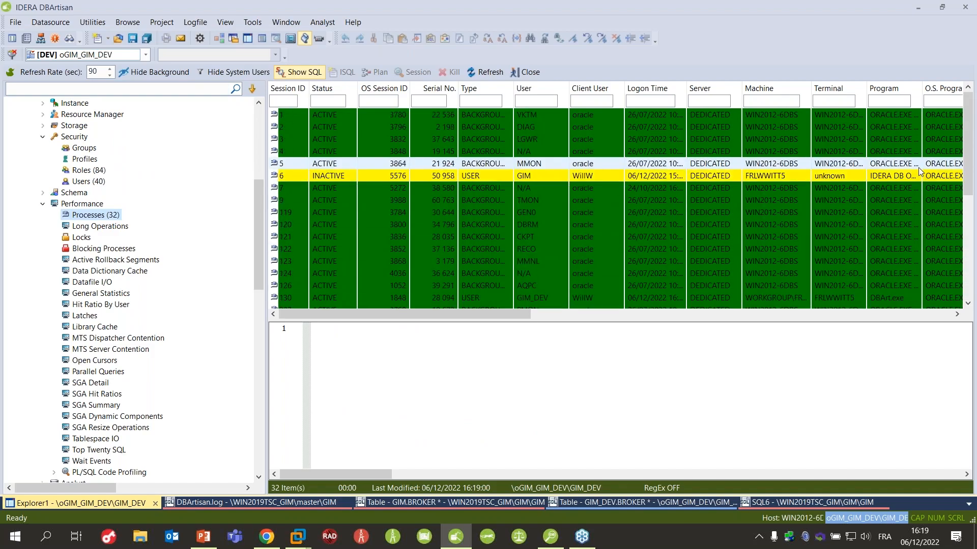
pyautogui.click(901, 178)
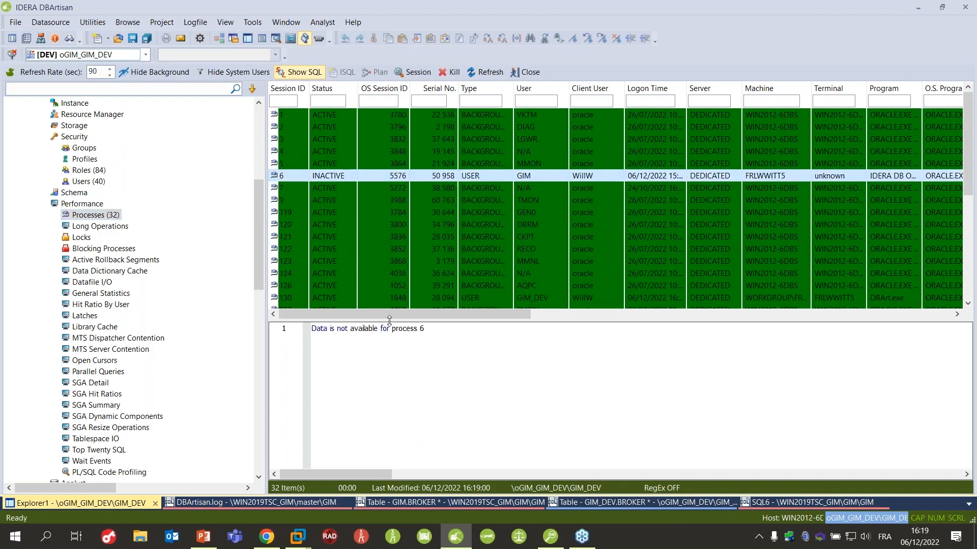
pyautogui.click(334, 342)
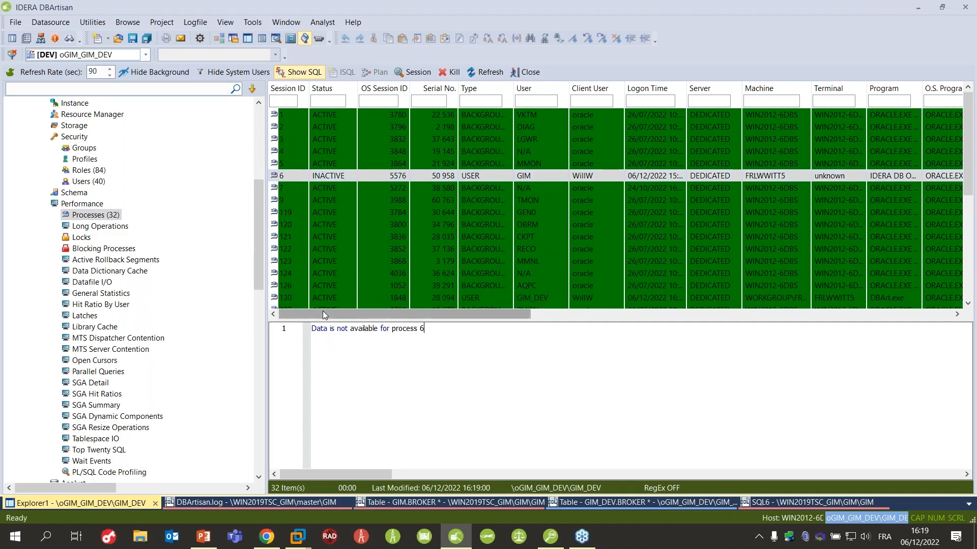
# Step: List the locks and the long operations of oGIM_GIM_DEV under Performance
pyautogui.click(81, 237)
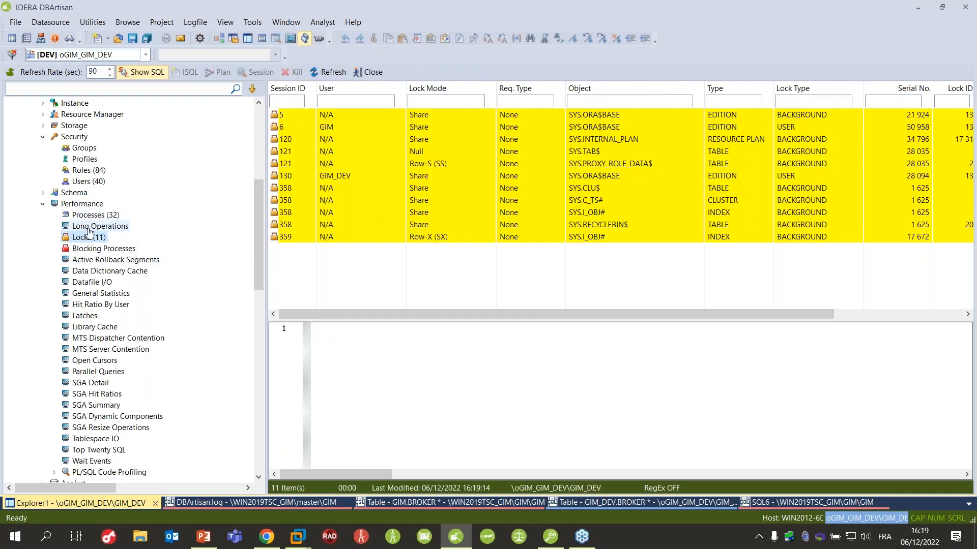
pyautogui.click(101, 226)
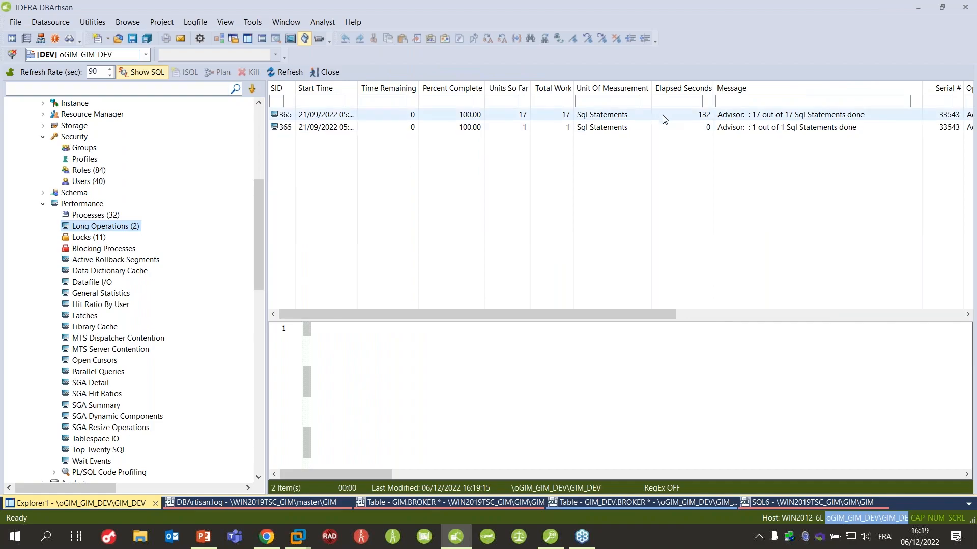
# Step: Request the SQL of the first long operation of oGIM_GIM_DEV, and list its PL/SQL Code Profiling entries and processes
pyautogui.click(659, 115)
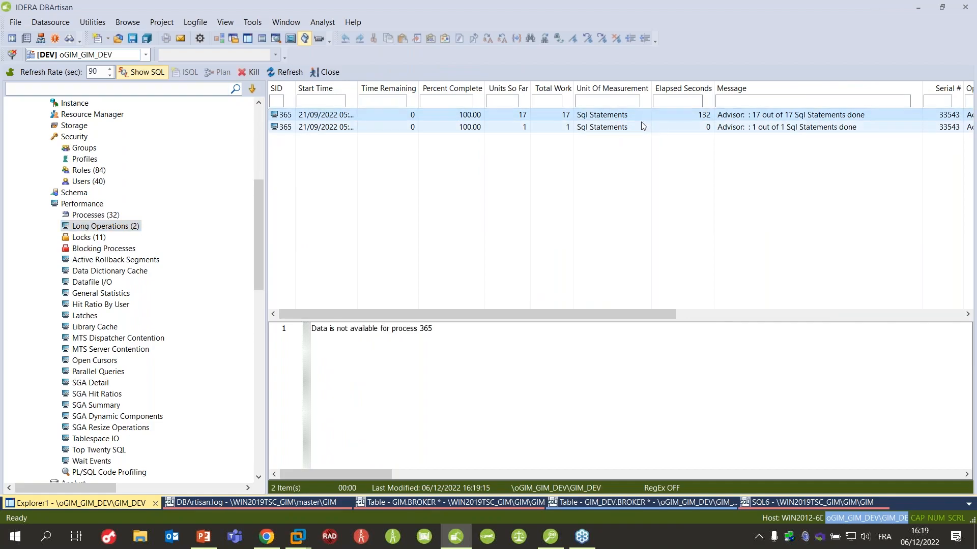
pyautogui.scroll(-1, 110, 387)
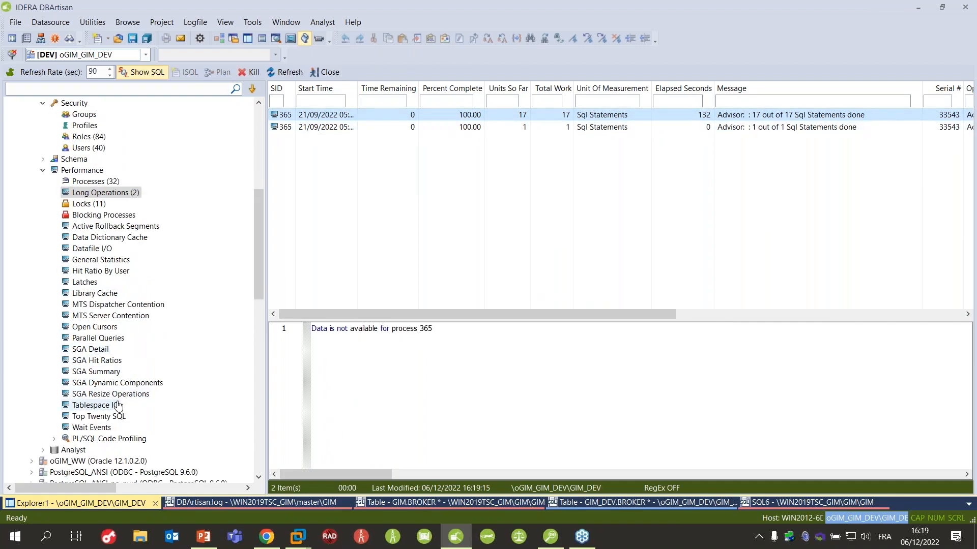
pyautogui.click(139, 440)
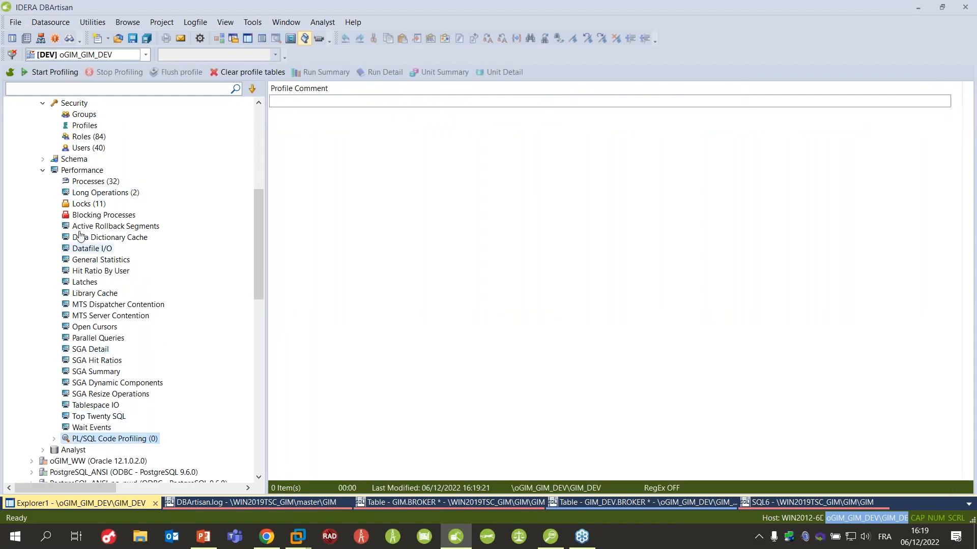
pyautogui.click(95, 181)
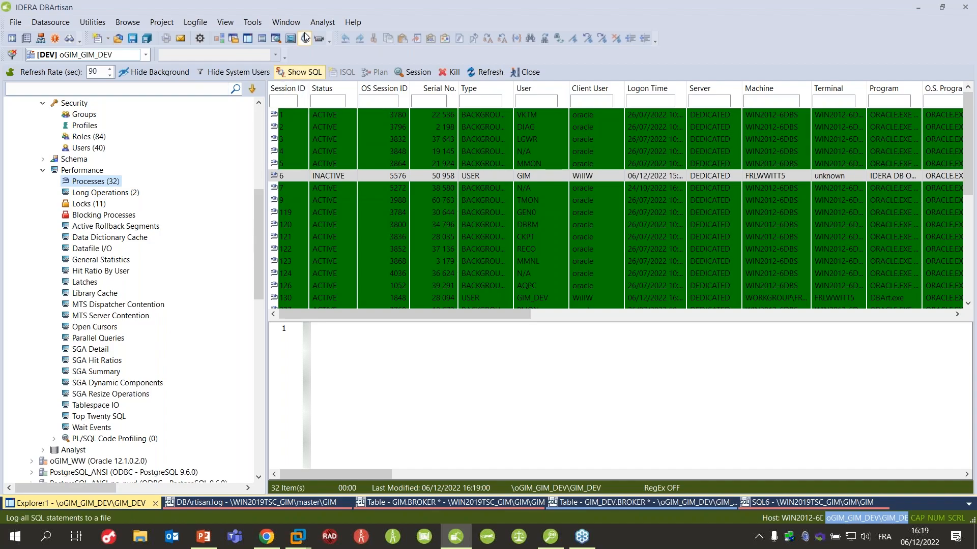
# Step: Start Performance Analyst for oGIM_GIM_DEV and look through its top sessions, including the inactive GIM session 6
pyautogui.click(319, 22)
pyautogui.click(340, 51)
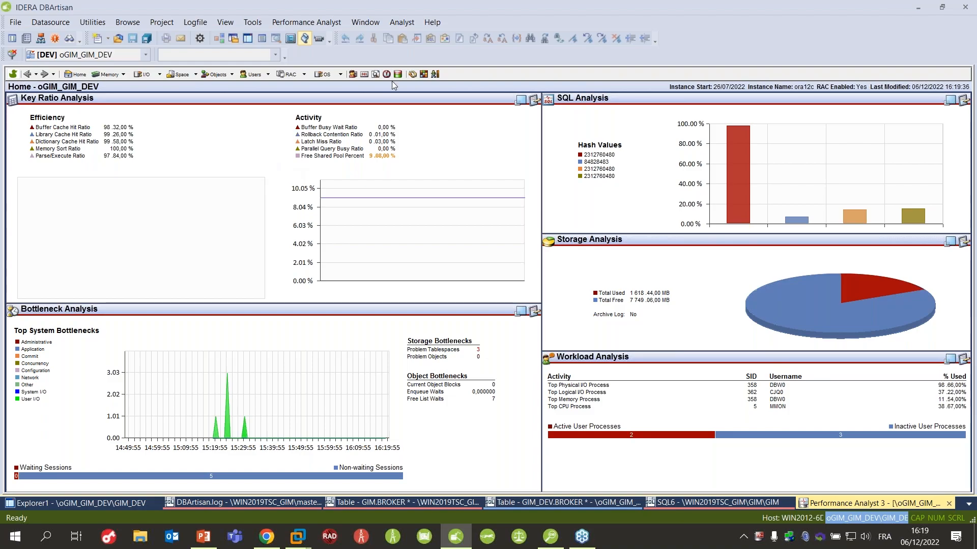
pyautogui.click(352, 74)
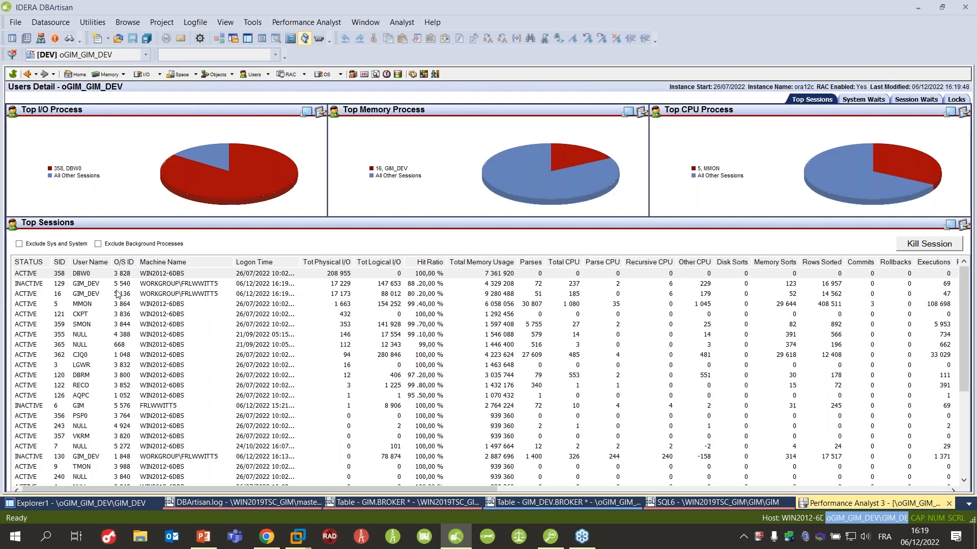
pyautogui.click(199, 408)
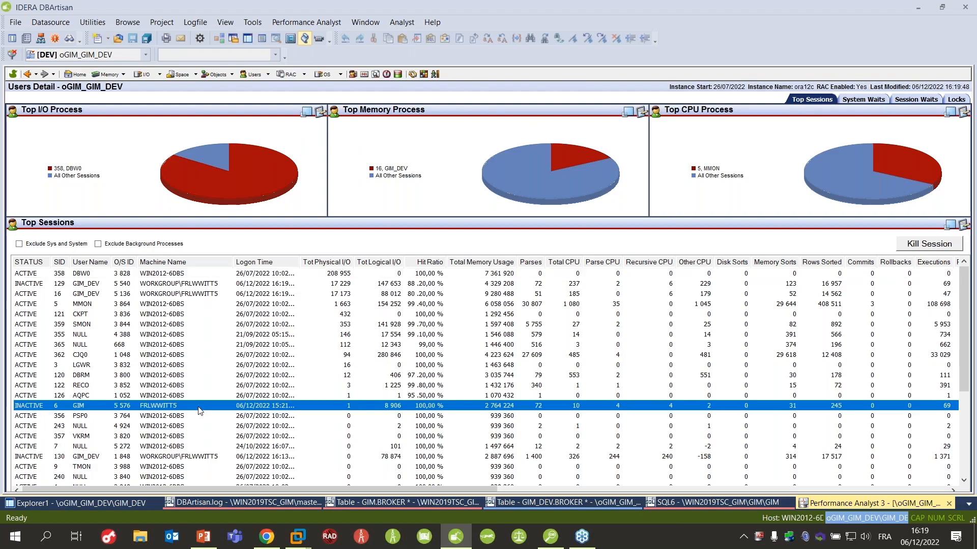
pyautogui.scroll(-5, 196, 406)
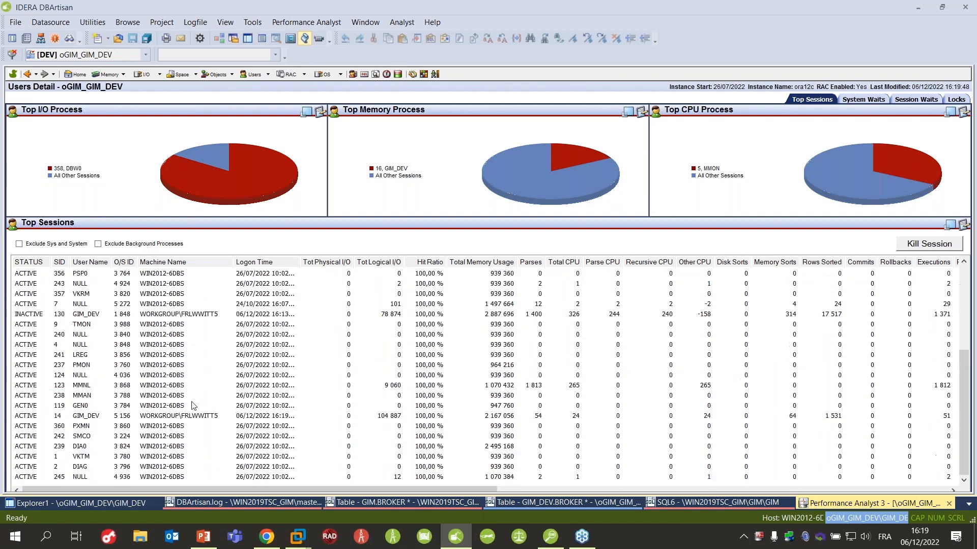
# Step: Show the Top SQL summary of oGIM_GIM_DEV and look through the CPU, Elapsed Time and Logical I/O statements
pyautogui.click(364, 74)
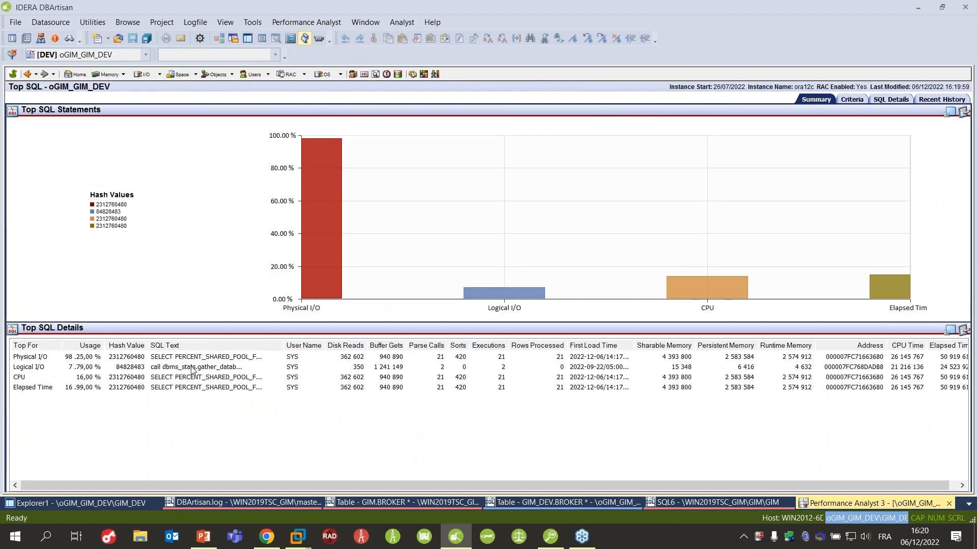
pyautogui.click(198, 378)
pyautogui.click(186, 388)
pyautogui.click(179, 367)
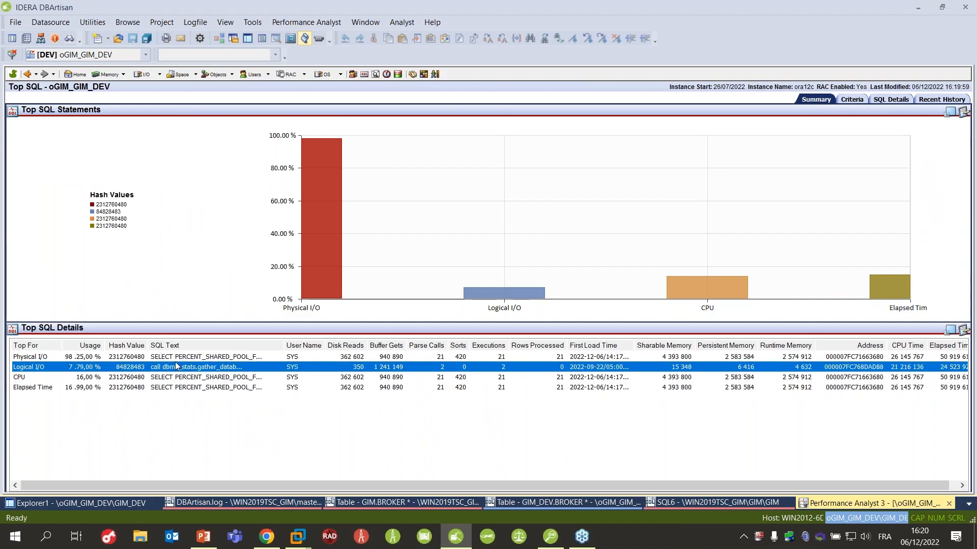
# Step: Switch to DB Optimizer, execute the GIM_Query_ORA load test on oGIM_GIM again, and return to DBArtisan
pyautogui.click(550, 537)
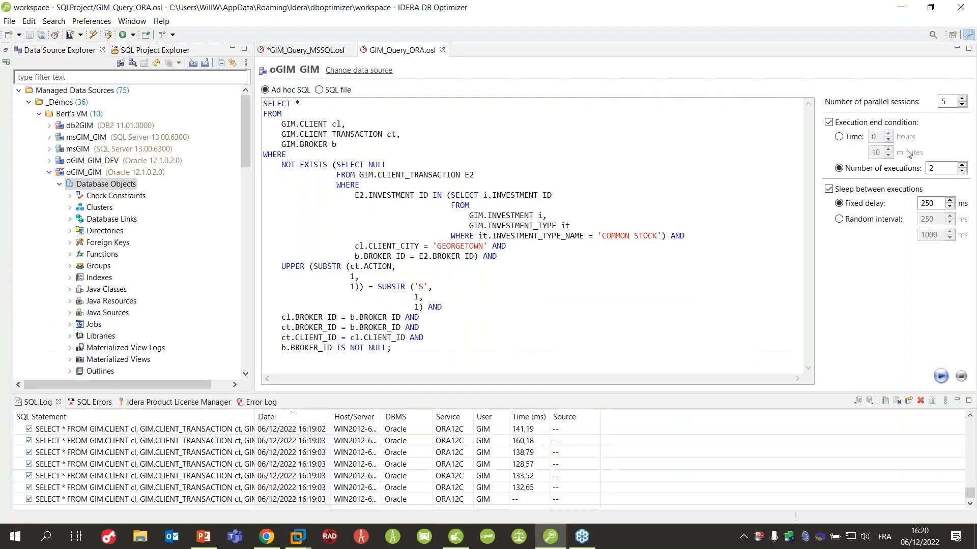
pyautogui.click(937, 376)
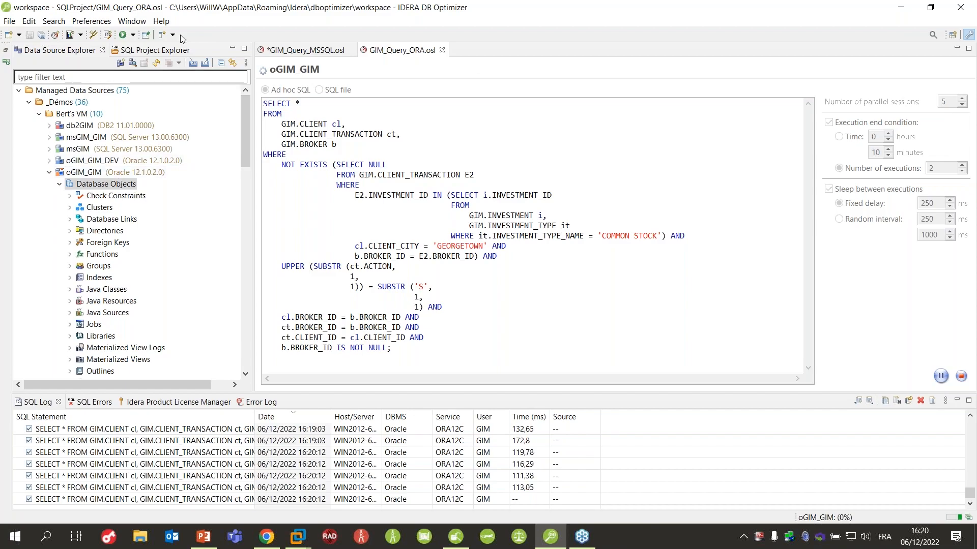
pyautogui.click(900, 7)
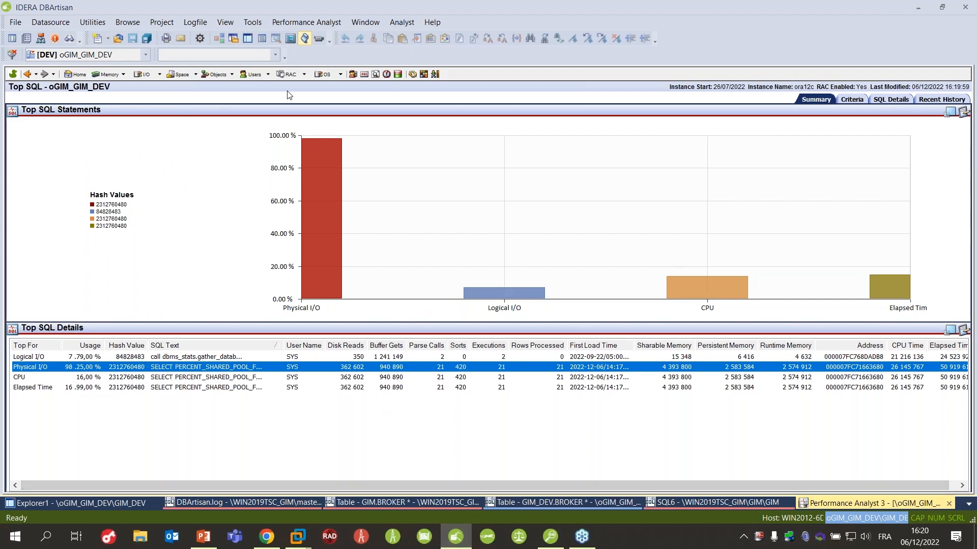
# Step: Examine the updated Top SQL details of oGIM_GIM_DEV, going down the statements to the Elapsed Time entry
pyautogui.click(411, 74)
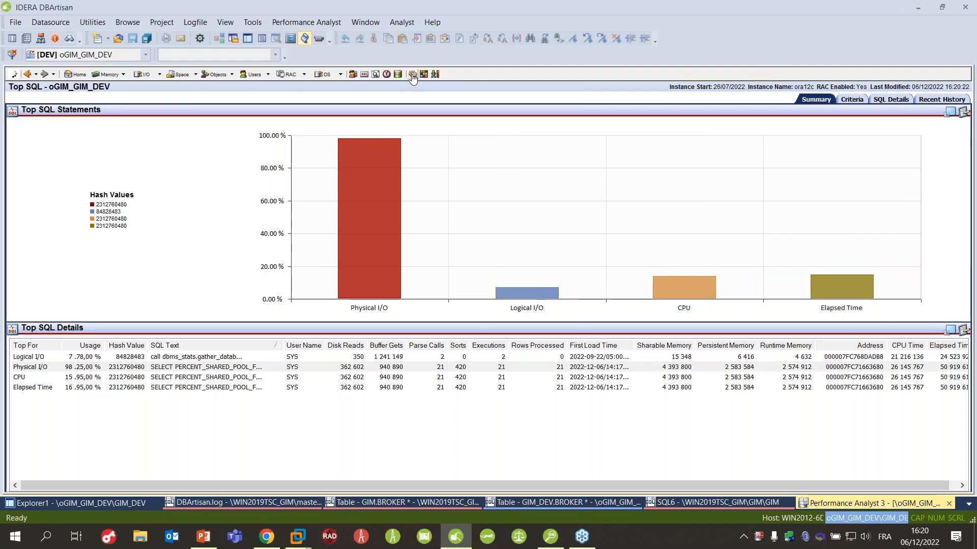
pyautogui.click(152, 369)
pyautogui.press('Down')
pyautogui.press('Down')
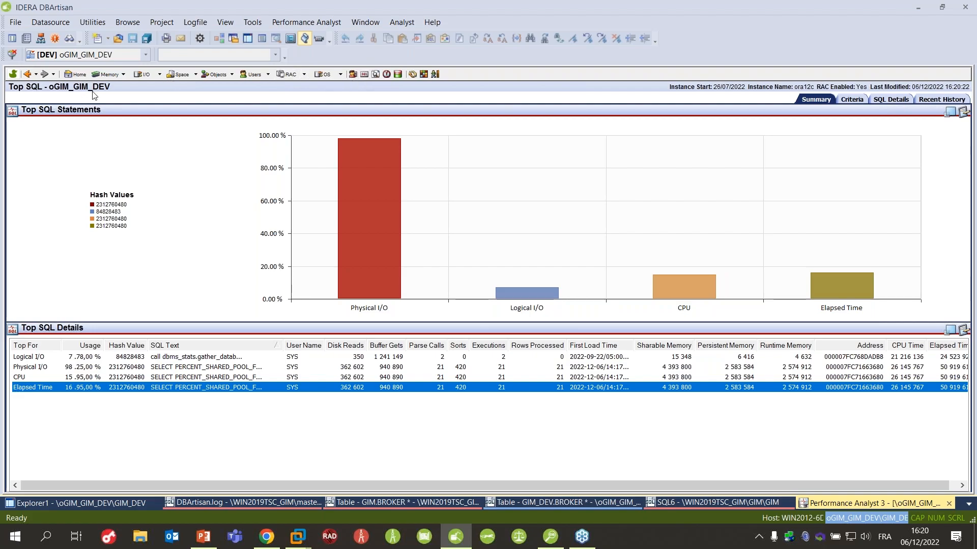
# Step: Return to the Performance Analyst home view and check the alarm notification for oGIM_GIM_DEV in the system tray
pyautogui.click(74, 75)
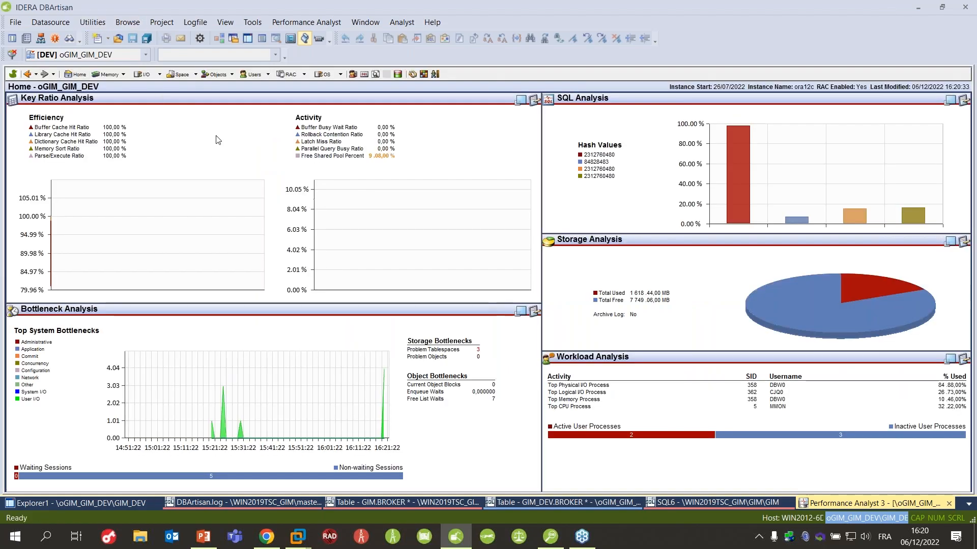
pyautogui.click(766, 533)
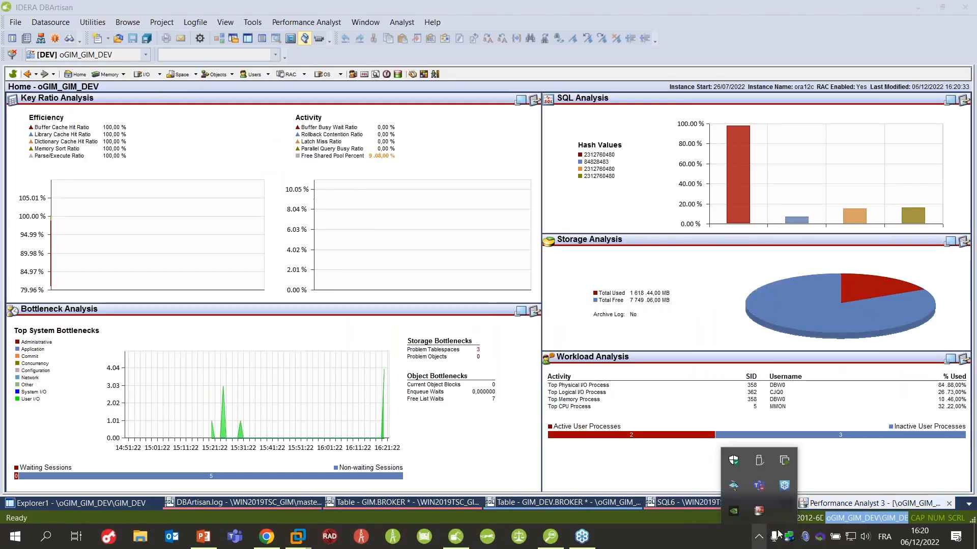
pyautogui.rightClick(762, 513)
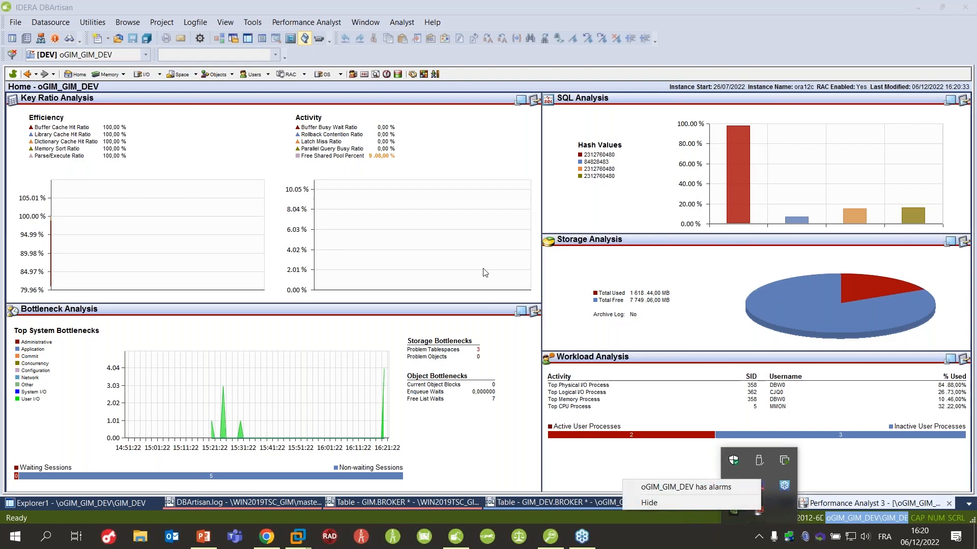
pyautogui.click(428, 205)
# Step: Show the details of the Storage Analysis and inspect the free space of the SYSTEM, TEMP and SYSAUX tablespaces
pyautogui.rightClick(746, 289)
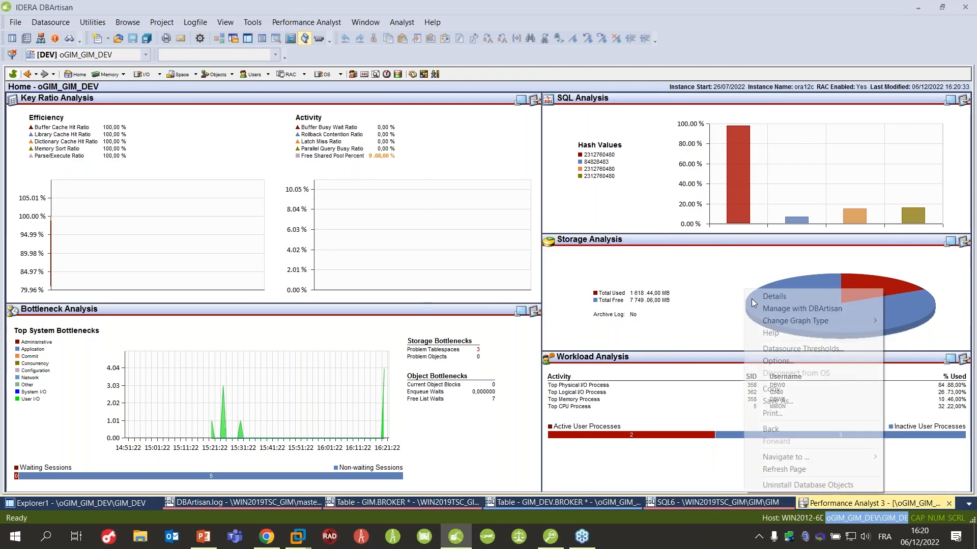
pyautogui.click(809, 301)
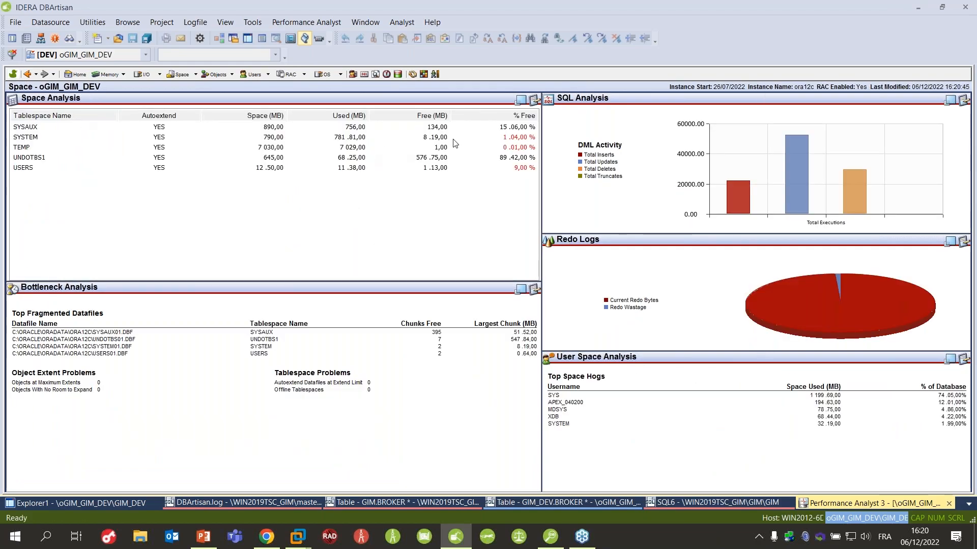
pyautogui.click(481, 139)
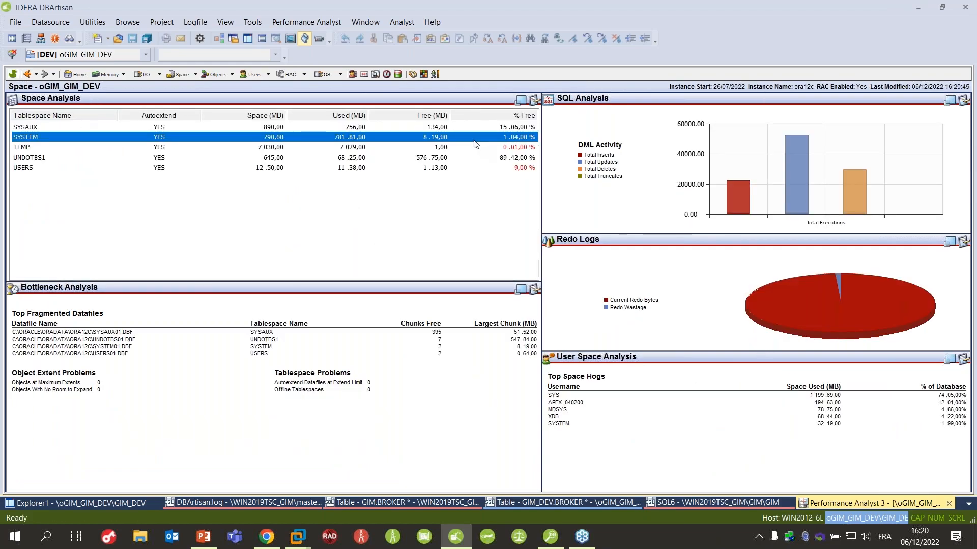
pyautogui.click(519, 150)
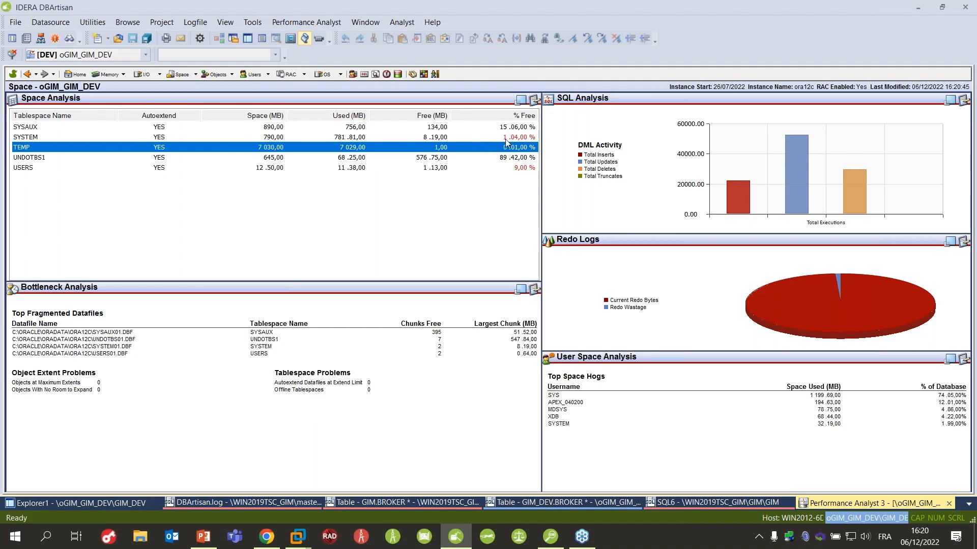
pyautogui.click(290, 129)
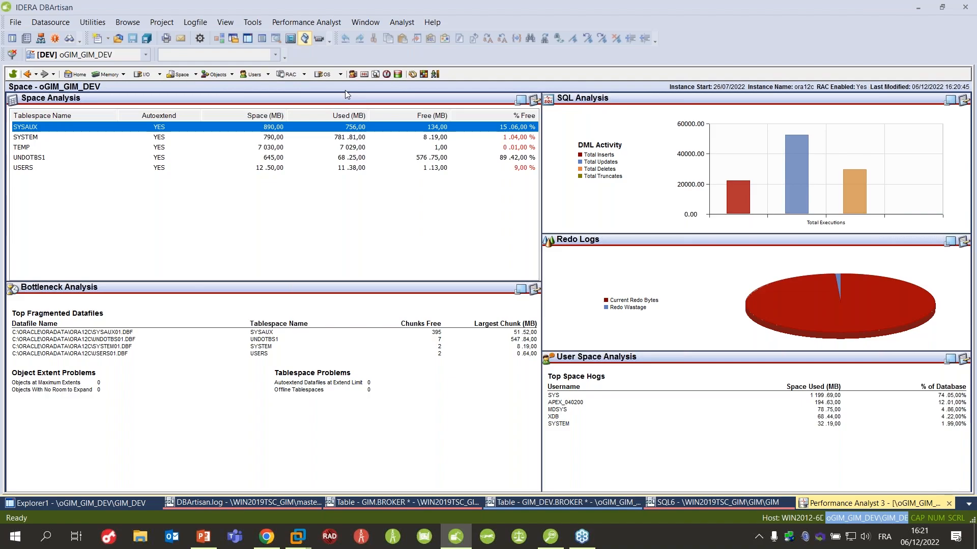
# Step: View the Oracle threshold templates, close their maintenance dialog, and list the alarms of oGIM_GIM_DEV
pyautogui.click(389, 76)
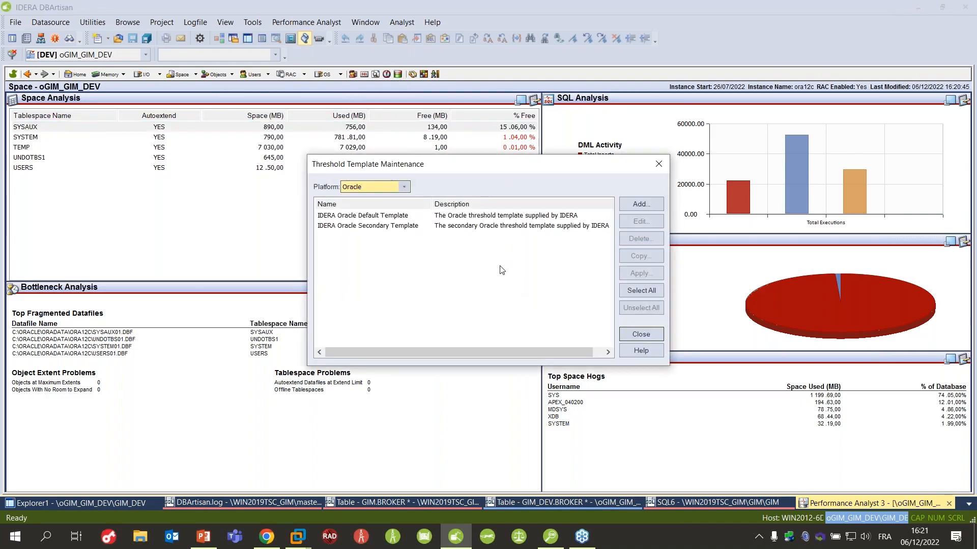
pyautogui.click(658, 164)
pyautogui.click(387, 74)
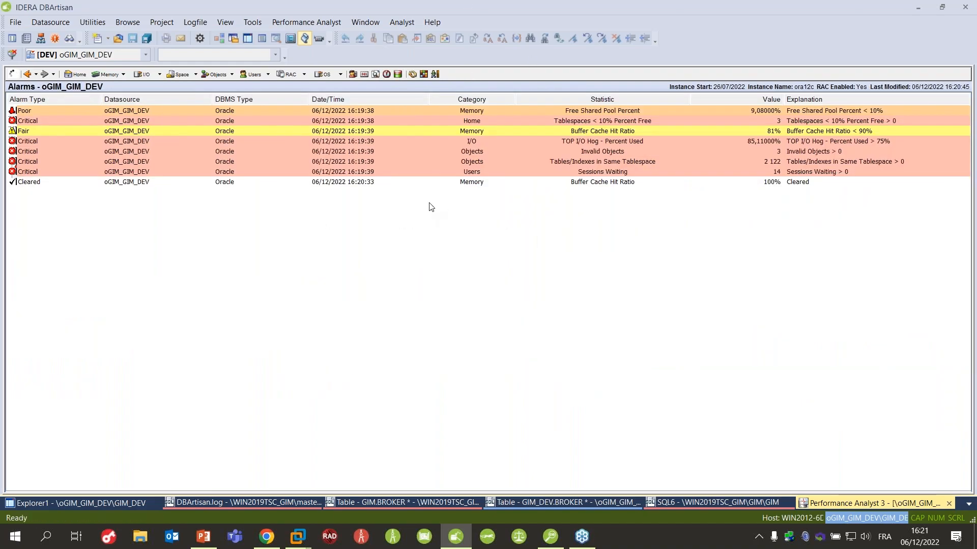
# Step: Open the memory analysis page behind the most recent Buffer Cache Hit Ratio alarm
pyautogui.click(142, 193)
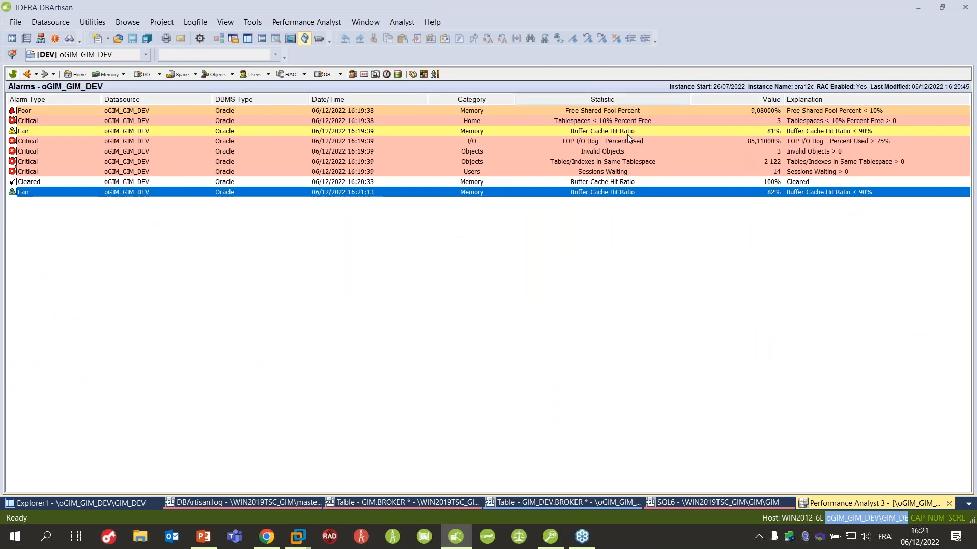
pyautogui.doubleClick(407, 194)
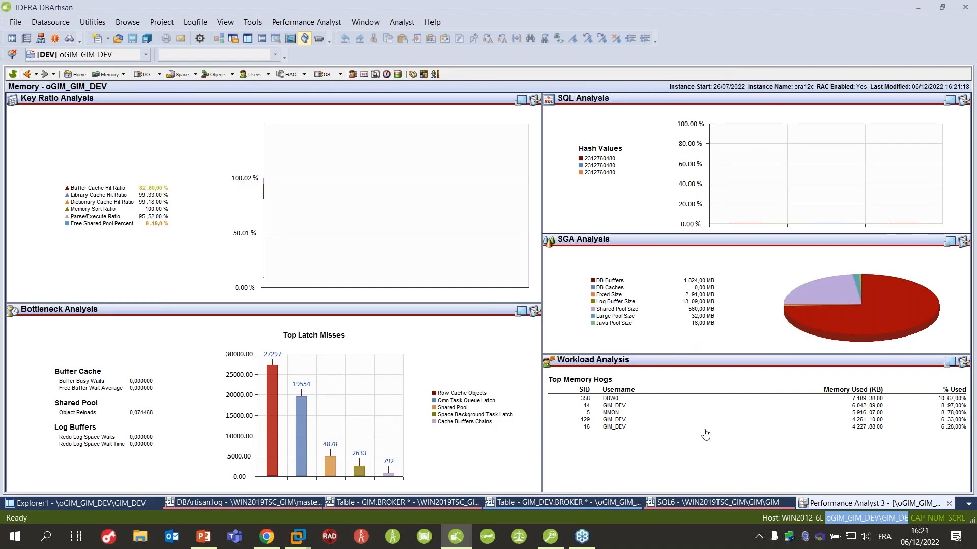
# Step: Copy the IDERA Oracle Default Template in the threshold template maintenance and name the copy "My Own Oracle settings"
pyautogui.click(398, 75)
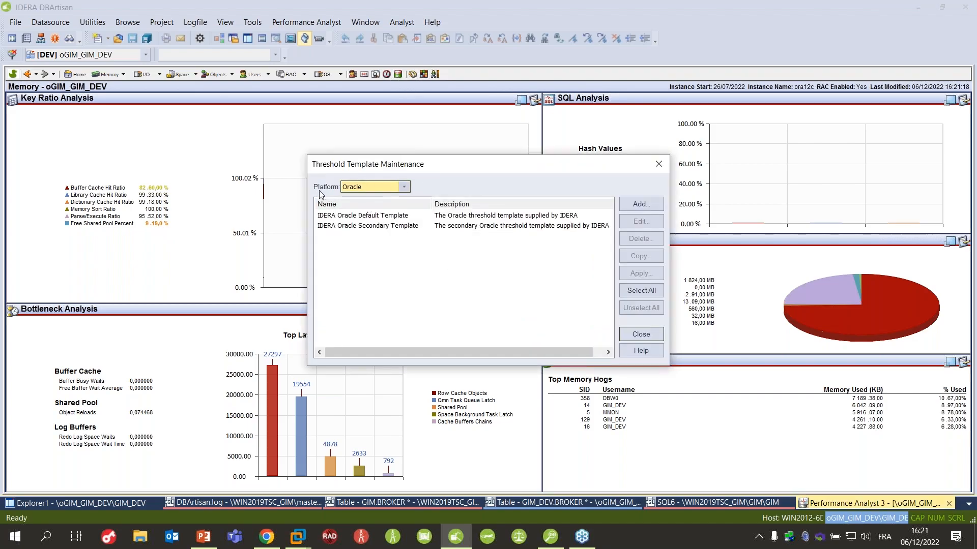
pyautogui.click(402, 188)
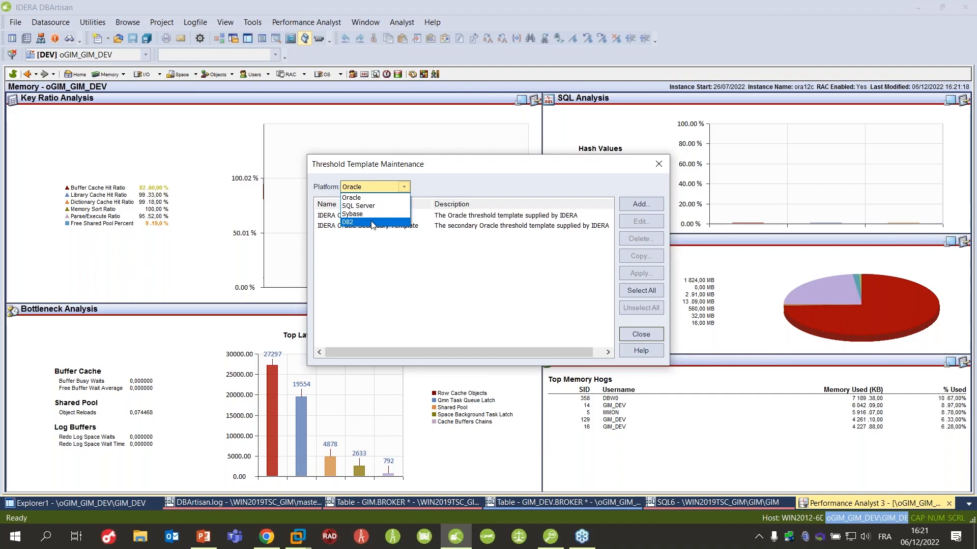
pyautogui.click(405, 245)
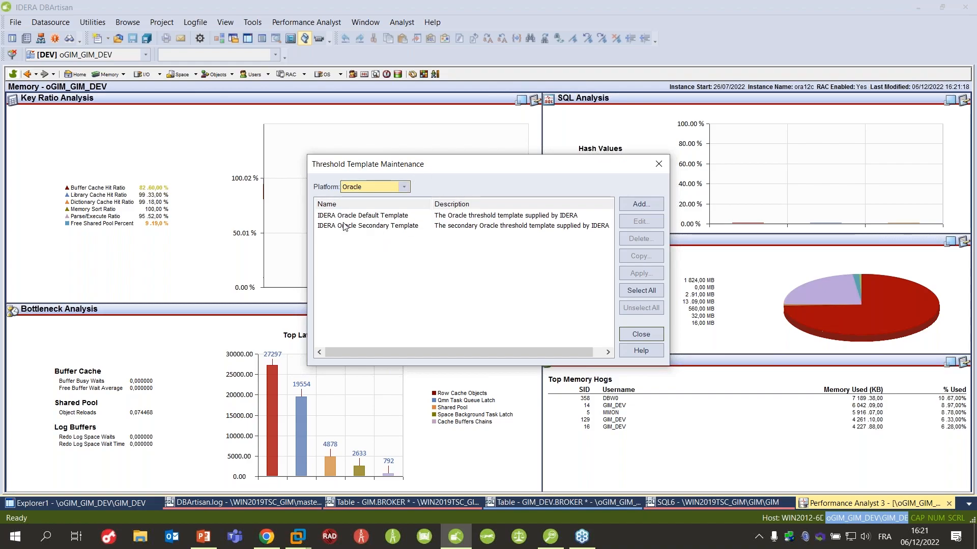
pyautogui.click(404, 216)
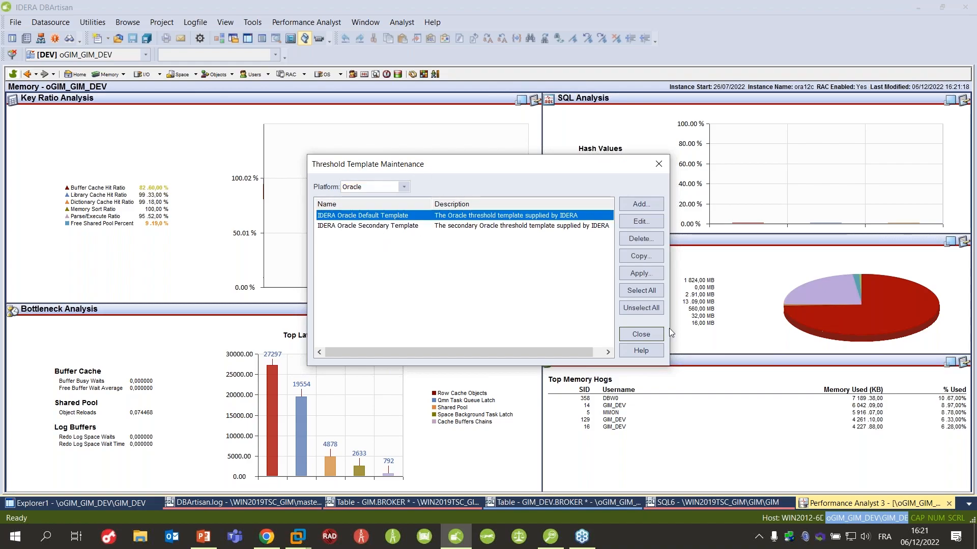
pyautogui.click(641, 256)
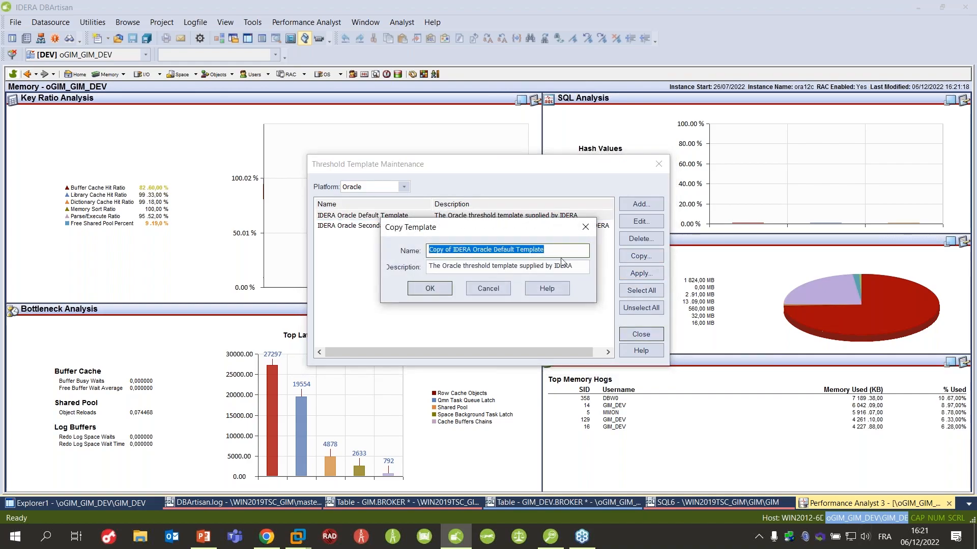
pyautogui.write('M')
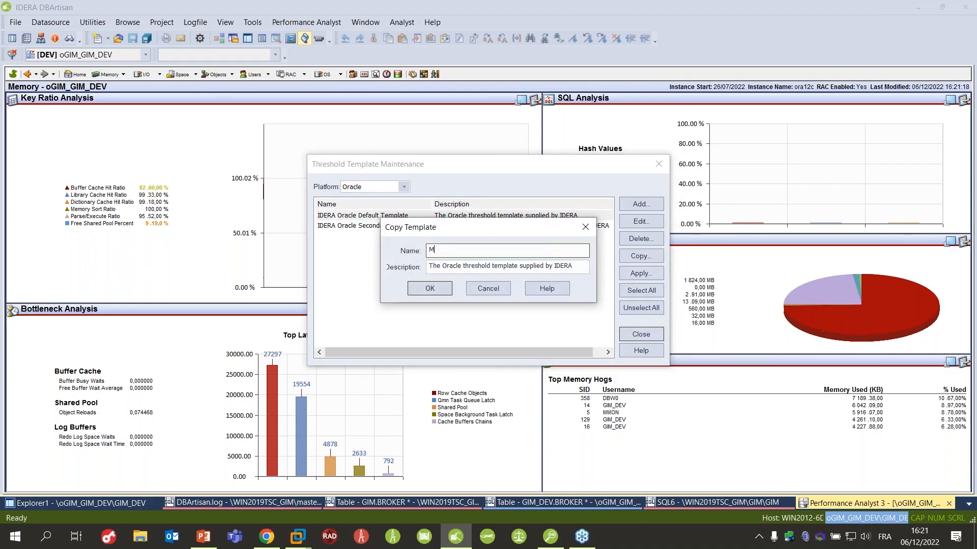
pyautogui.write('y Own Oa')
pyautogui.click(430, 287)
# Step: Open the My Own Oracle settings template for editing and sort its current thresholds by name
pyautogui.click(360, 239)
pyautogui.click(645, 221)
pyautogui.moveTo(686, 119); pyautogui.dragTo(664, 73)
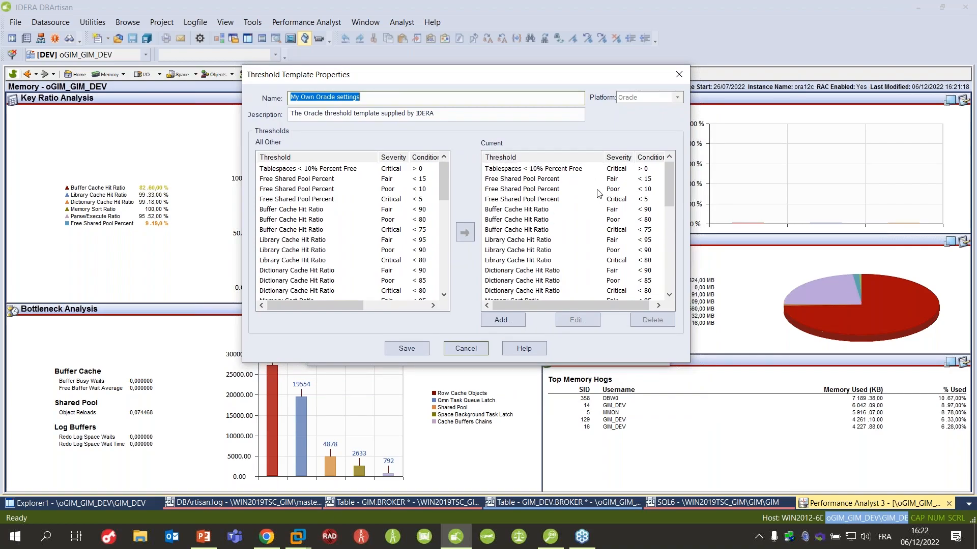
pyautogui.click(580, 168)
pyautogui.click(547, 157)
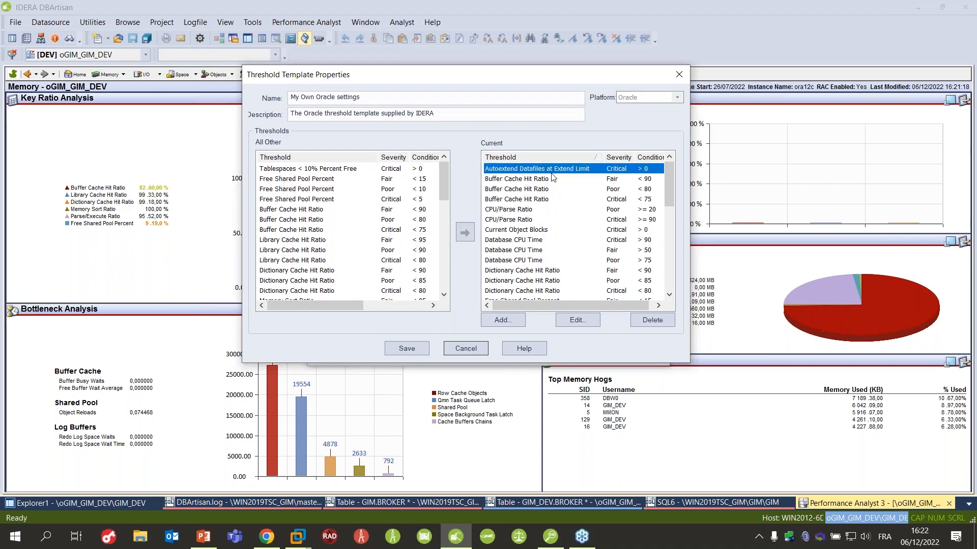
# Step: Examine the comparison operators and severity levels available for the Fair Buffer Cache Hit Ratio threshold, leaving it without applying changes
pyautogui.click(545, 179)
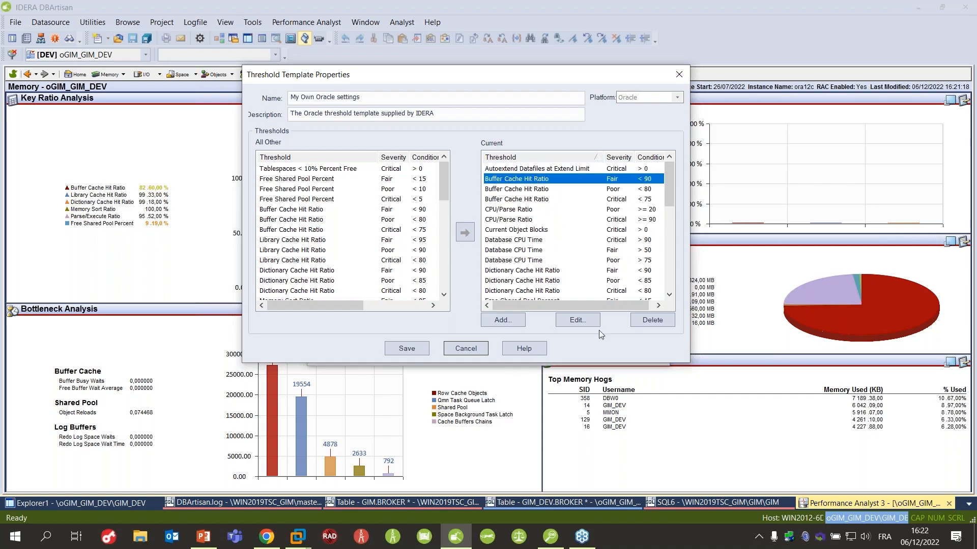
pyautogui.click(584, 322)
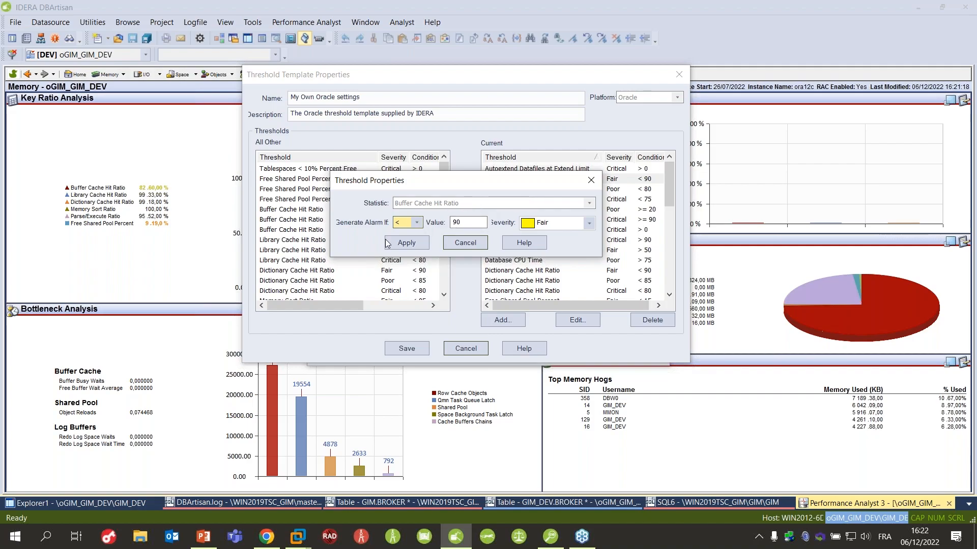
pyautogui.click(416, 223)
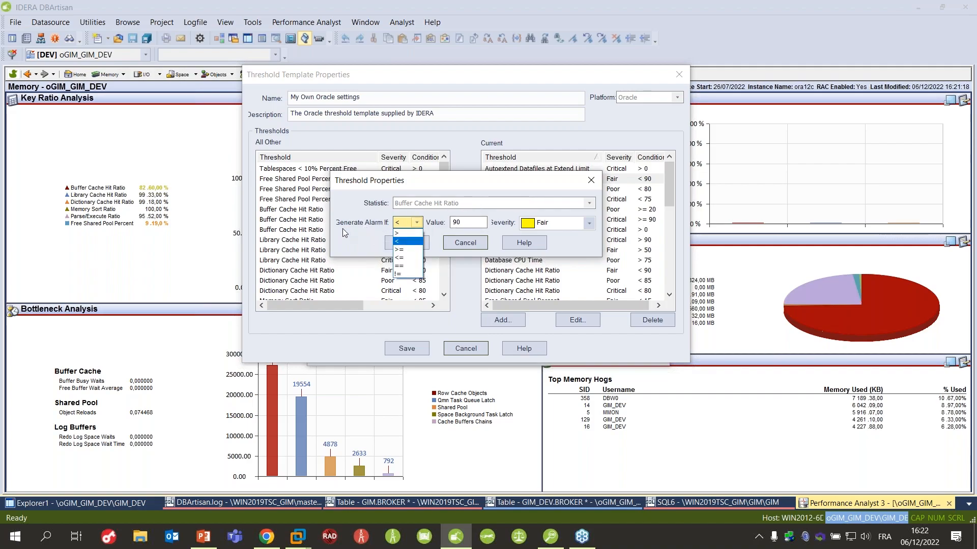
pyautogui.click(361, 227)
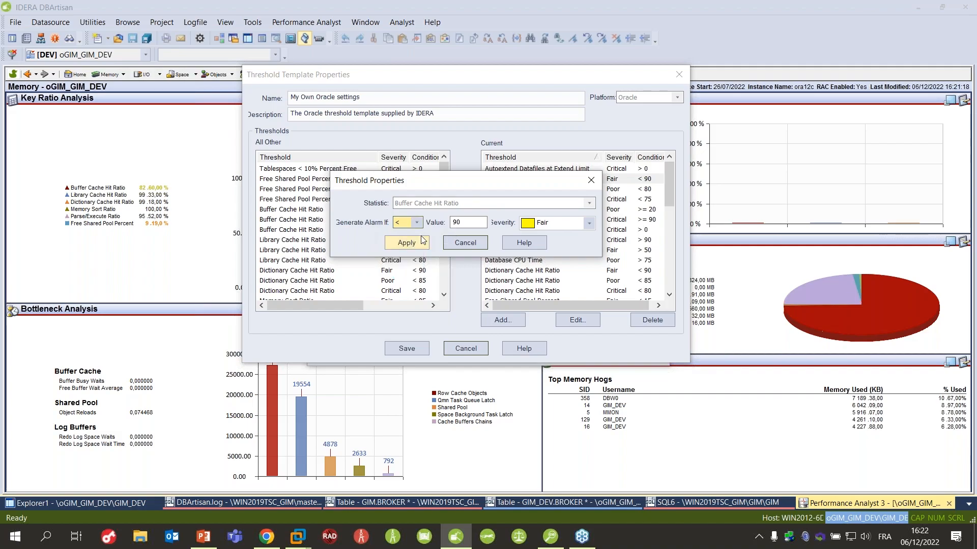
pyautogui.click(588, 224)
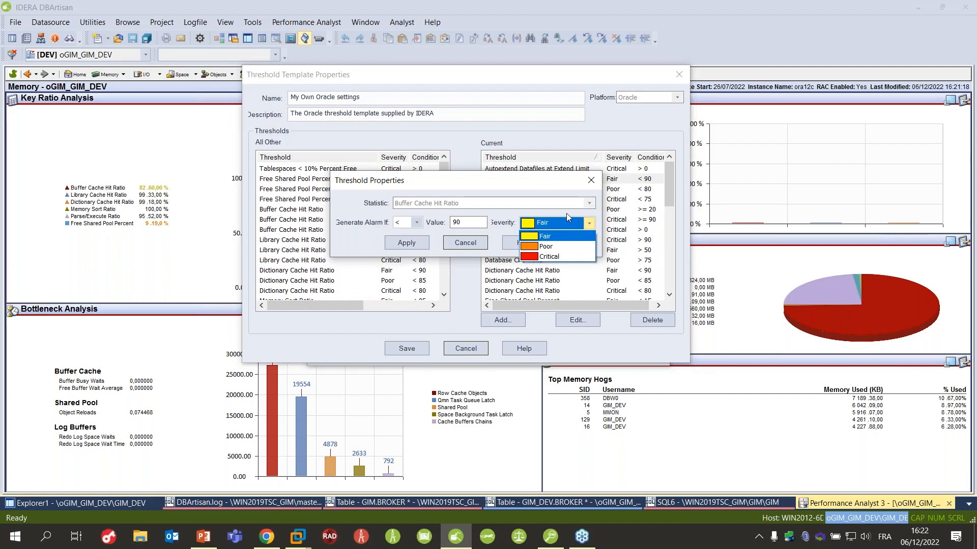
pyautogui.click(539, 214)
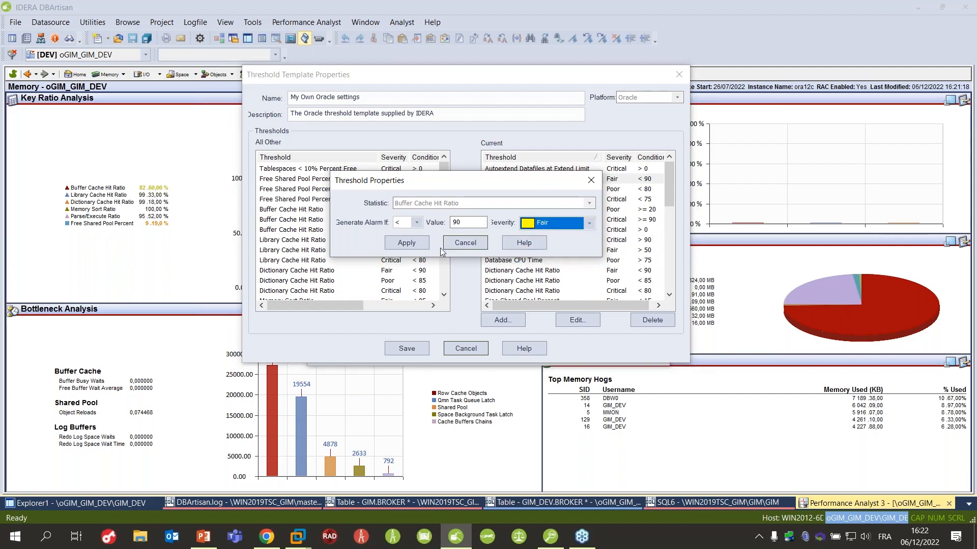
pyautogui.click(465, 242)
# Step: Look through the other available thresholds and leave the template and the template maintenance without saving
pyautogui.scroll(-8, 432, 262)
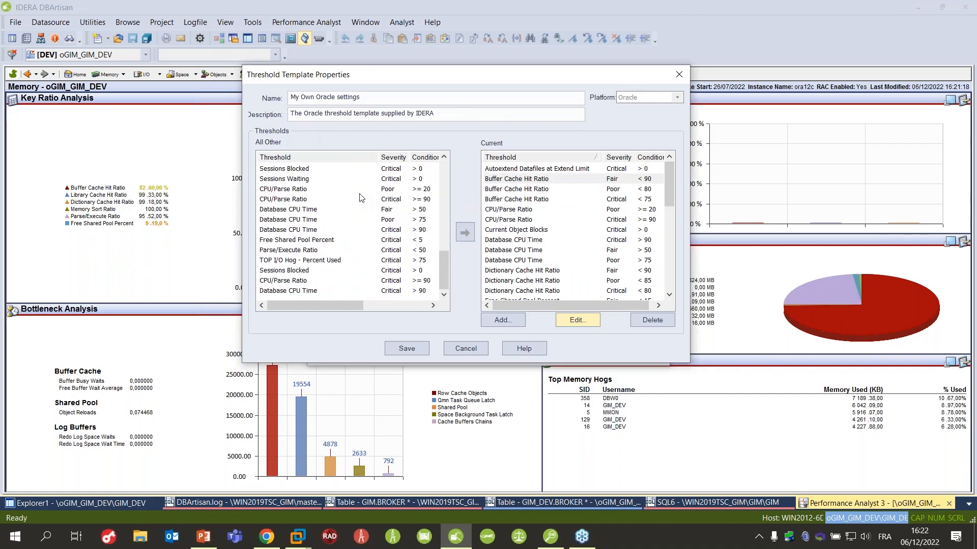
pyautogui.scroll(6, 356, 239)
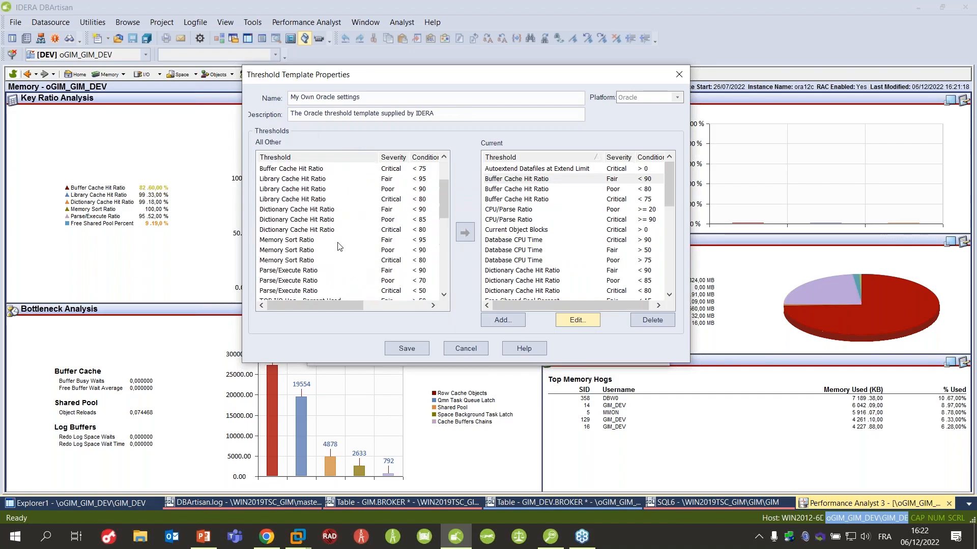
pyautogui.click(483, 349)
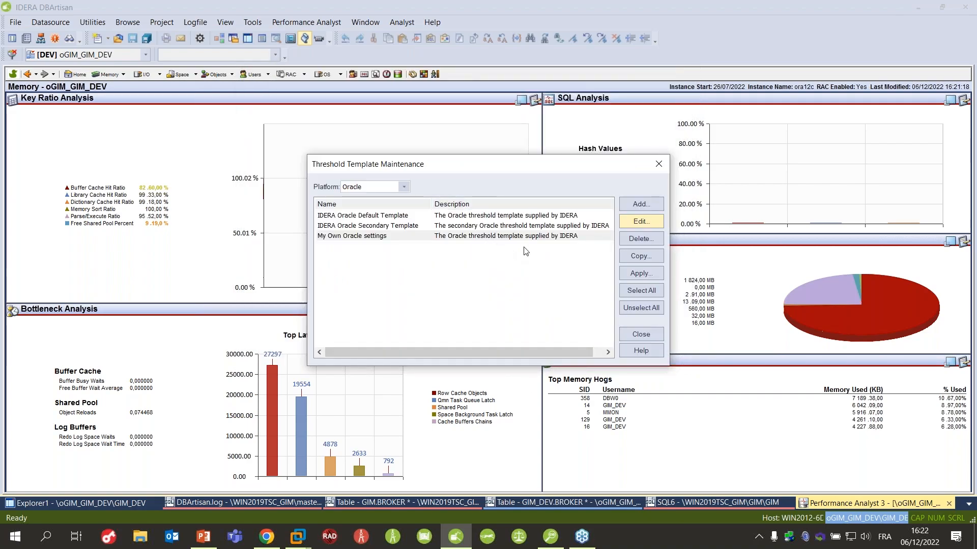
pyautogui.click(641, 334)
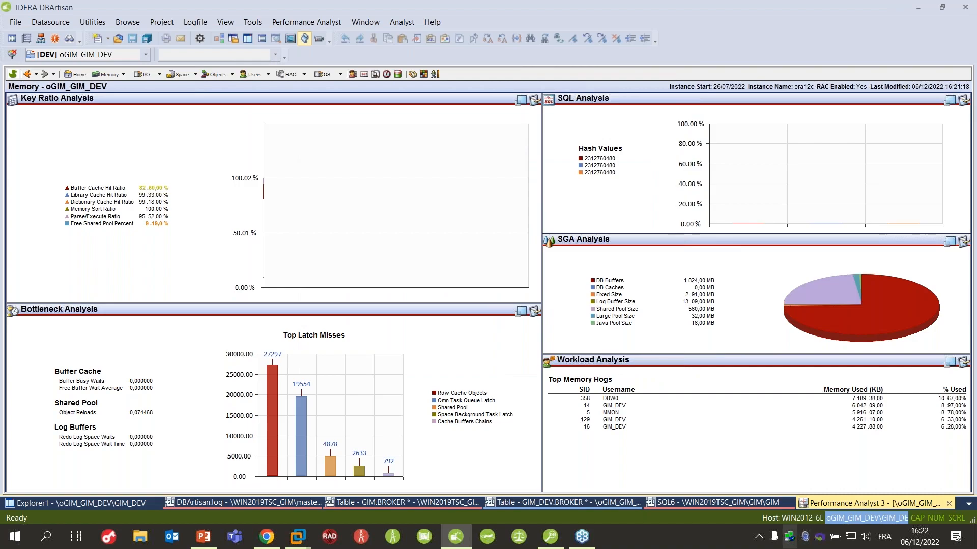
# Step: Return to the alarm list through the system tray notification for oGIM_GIM_DEV
pyautogui.click(759, 537)
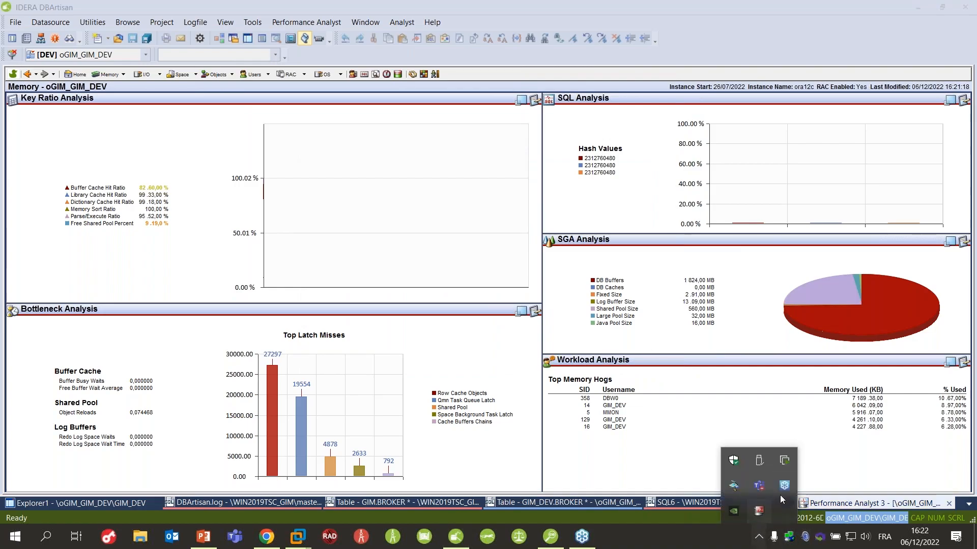
pyautogui.rightClick(760, 512)
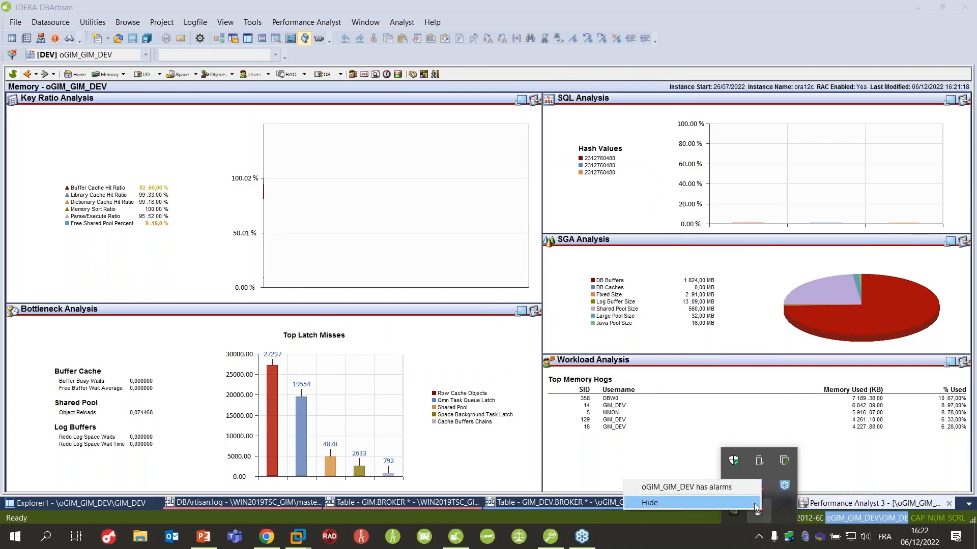
pyautogui.click(735, 489)
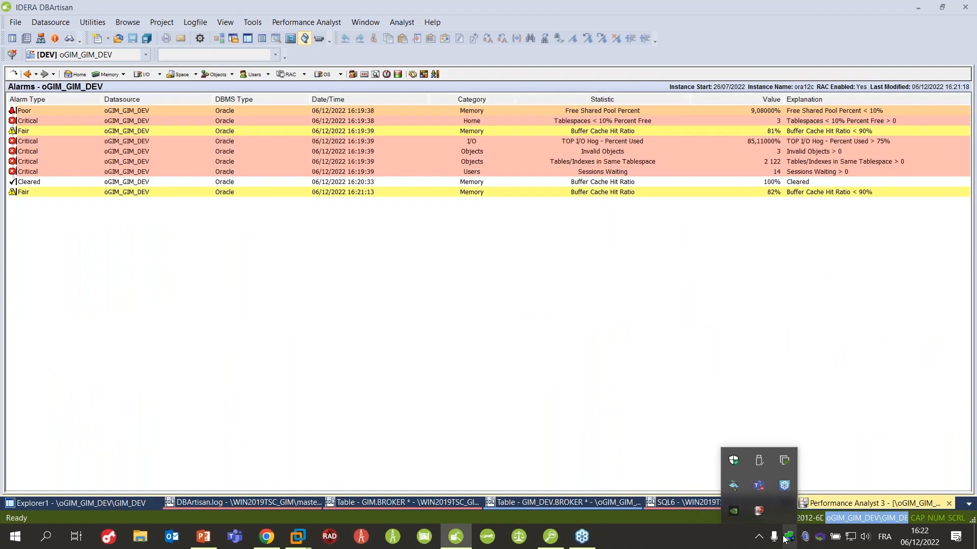
pyautogui.rightClick(758, 513)
pyautogui.click(439, 284)
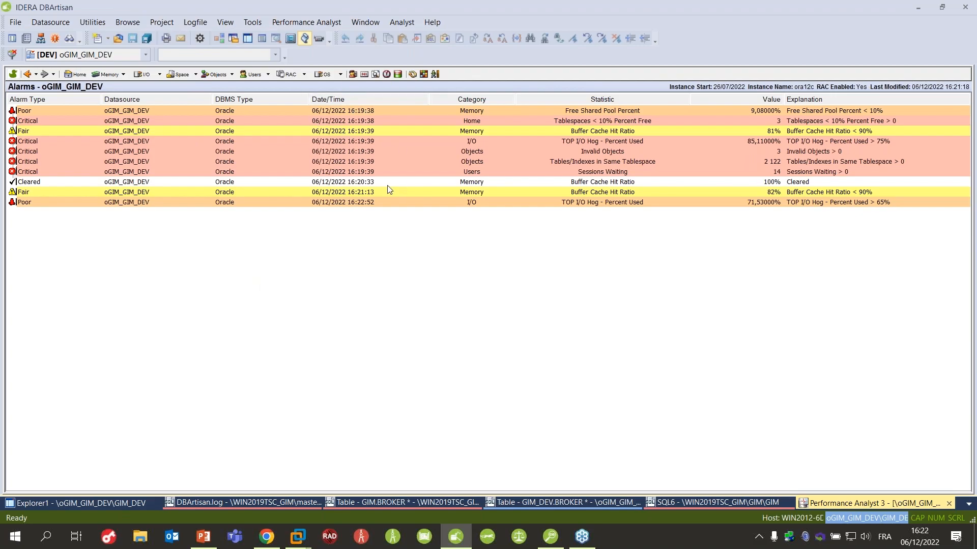
# Step: Open the I/O page for the critical TOP I/O Hog alarm and view the DBW0 session's current work
pyautogui.rightClick(328, 143)
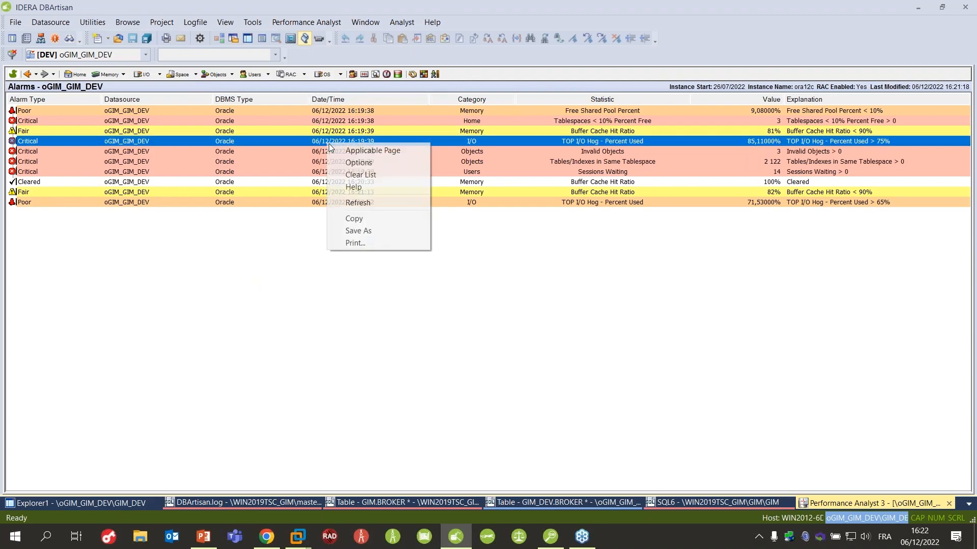
pyautogui.click(388, 150)
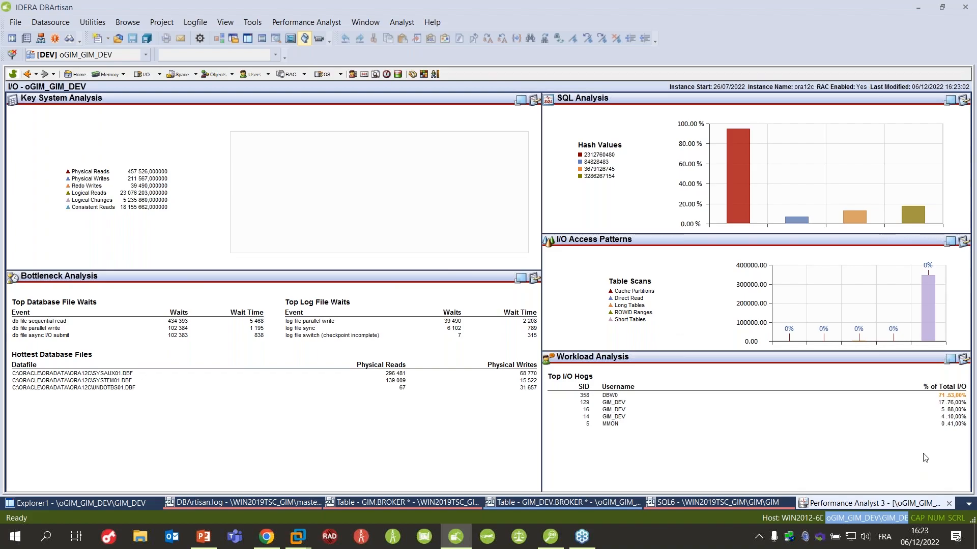
pyautogui.click(960, 398)
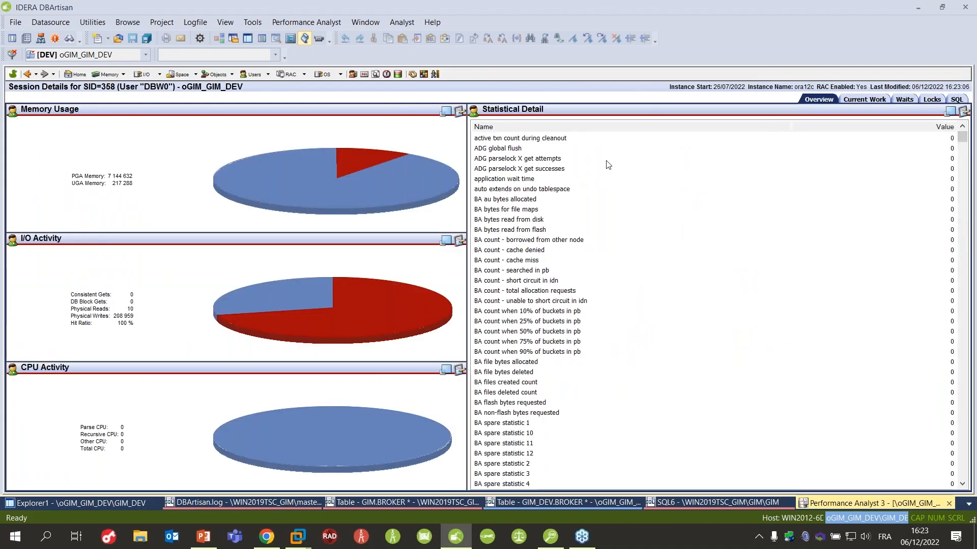
pyautogui.click(865, 100)
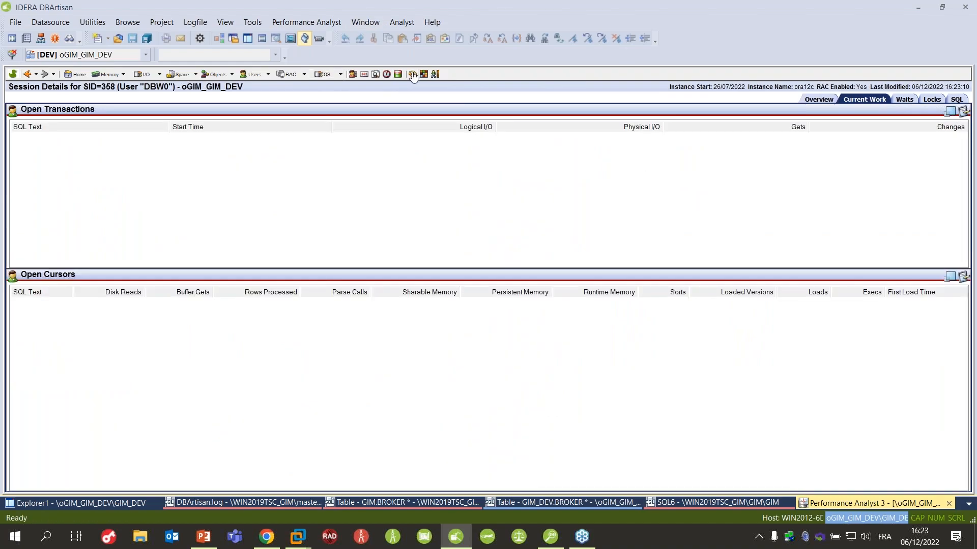
# Step: View the home and memory overviews, and open the Buffer Cache memory details
pyautogui.click(77, 74)
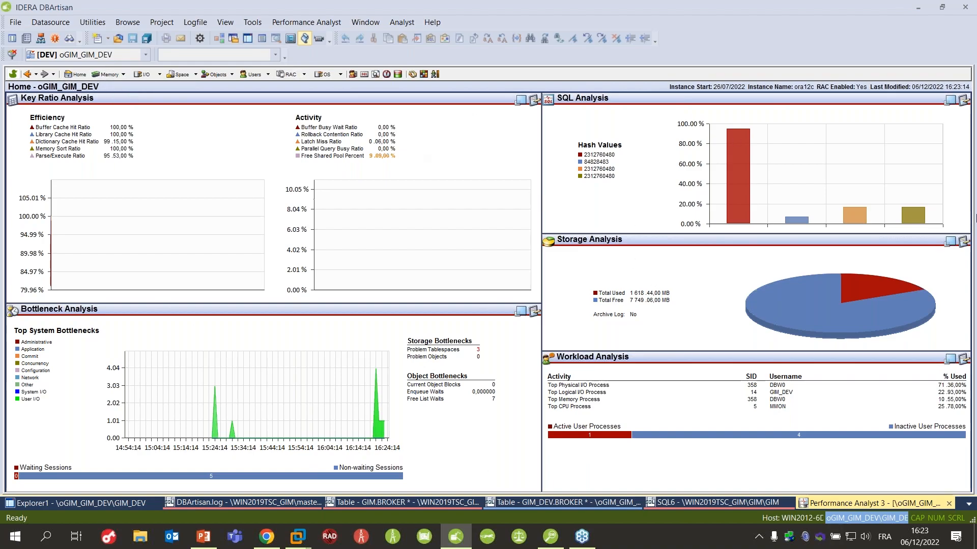
pyautogui.click(105, 75)
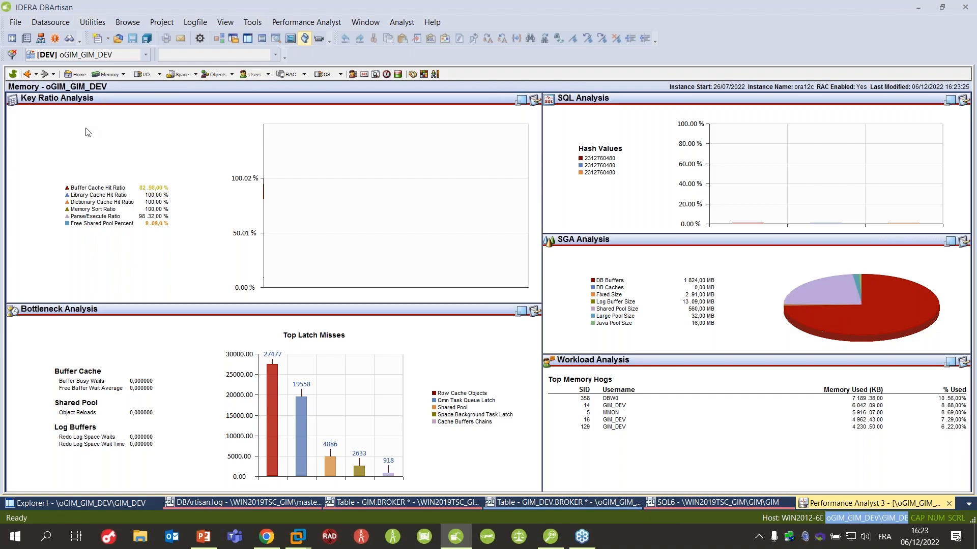
pyautogui.click(123, 74)
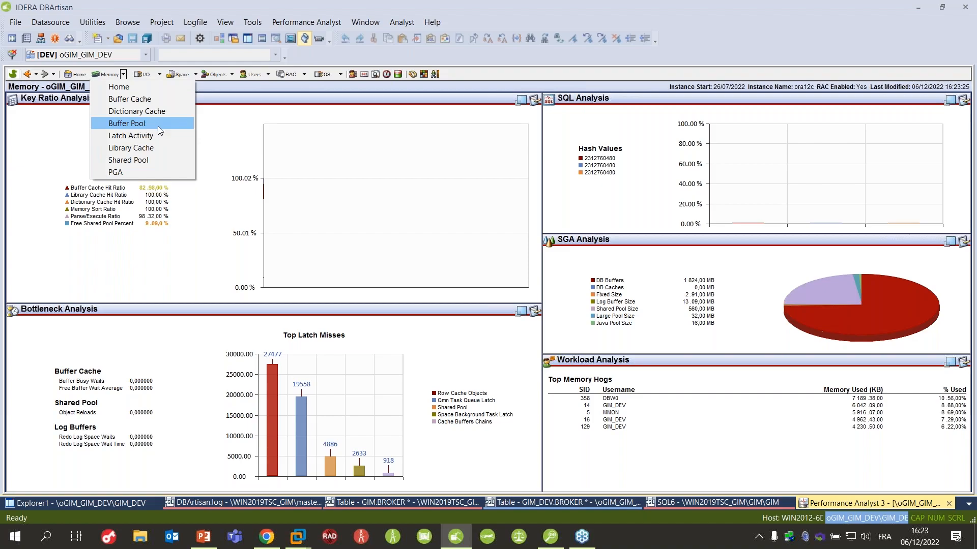
pyautogui.click(151, 100)
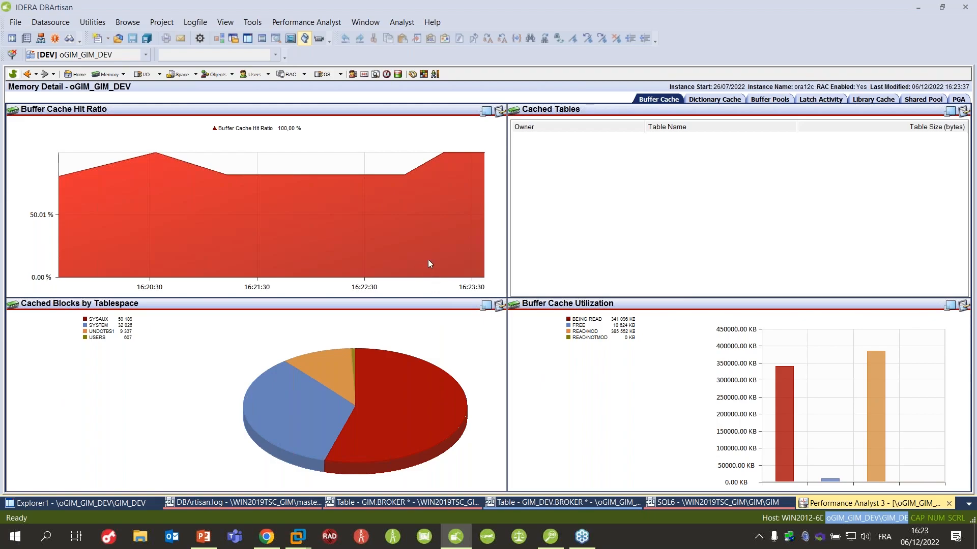
# Step: Examine the save options for exporting the Cached Tables list as an Excel workbook and leave without saving
pyautogui.rightClick(563, 185)
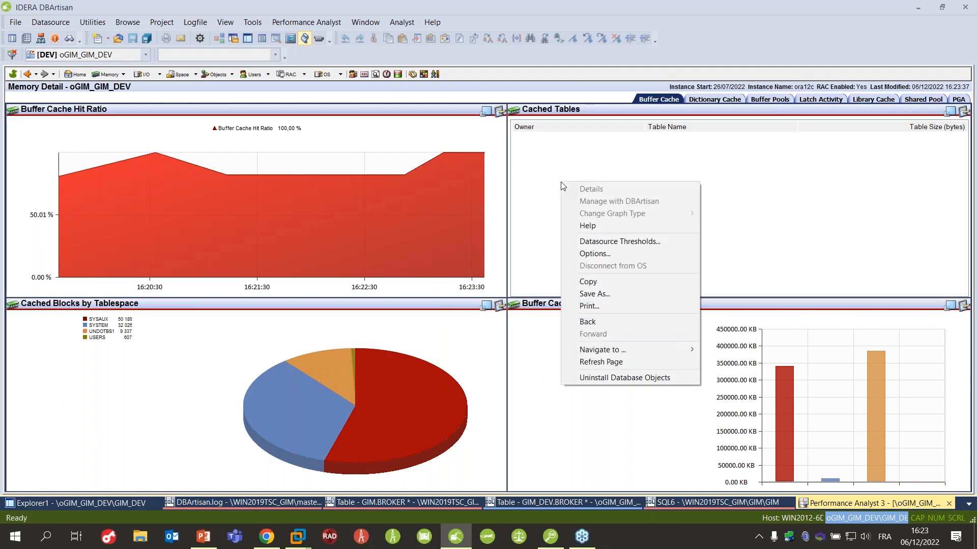
pyautogui.click(607, 293)
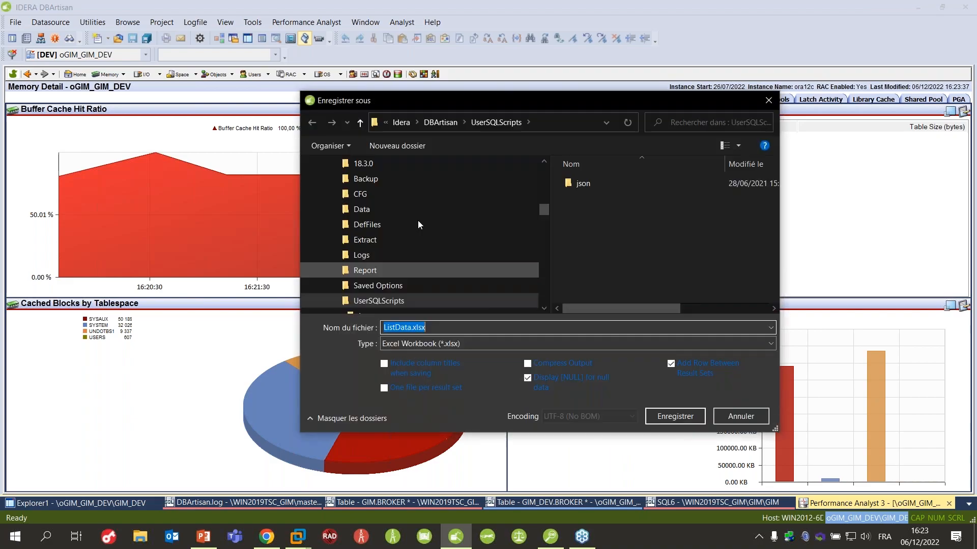
pyautogui.click(521, 344)
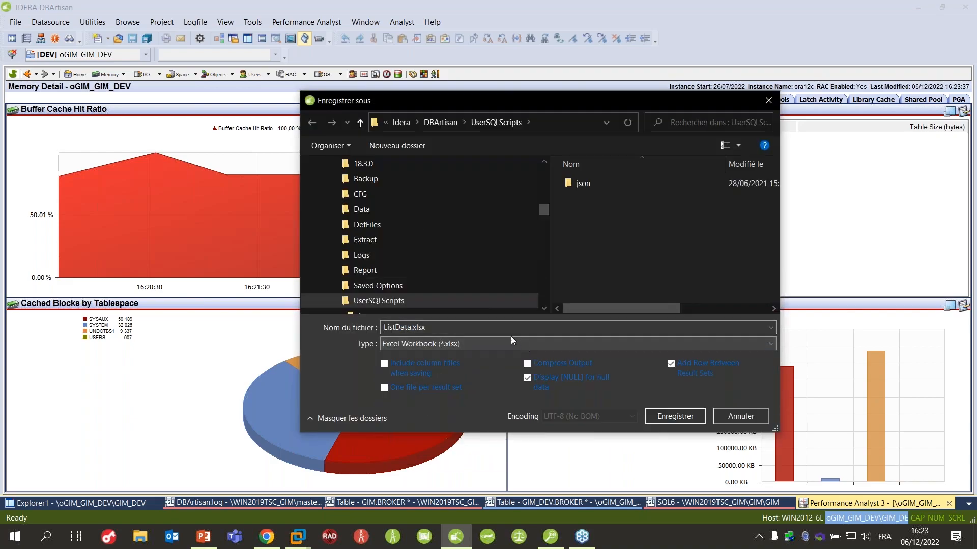
pyautogui.moveTo(593, 105); pyautogui.dragTo(597, 102)
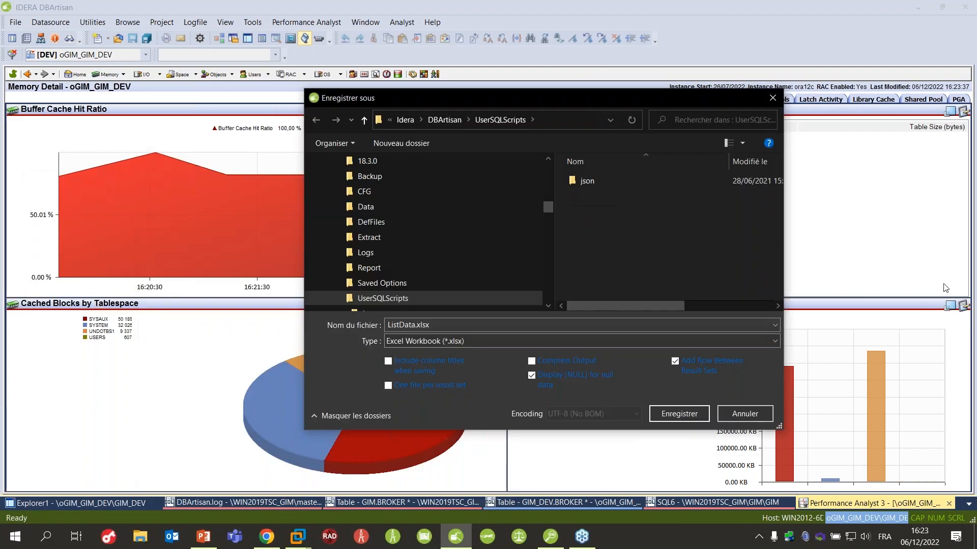
pyautogui.click(726, 413)
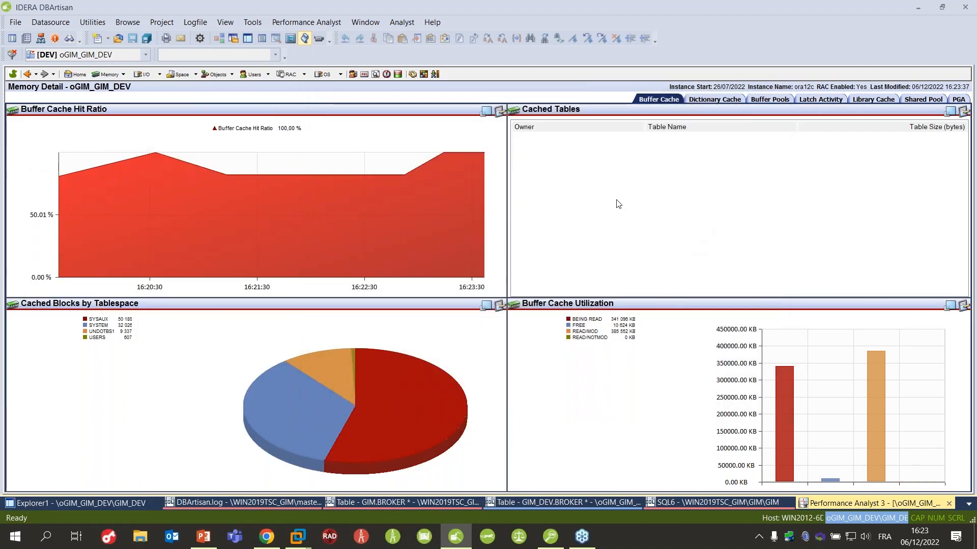
# Step: View the Latch Activity memory details and look through the detail pages available for I/O, Space and Objects
pyautogui.click(784, 99)
pyautogui.click(830, 100)
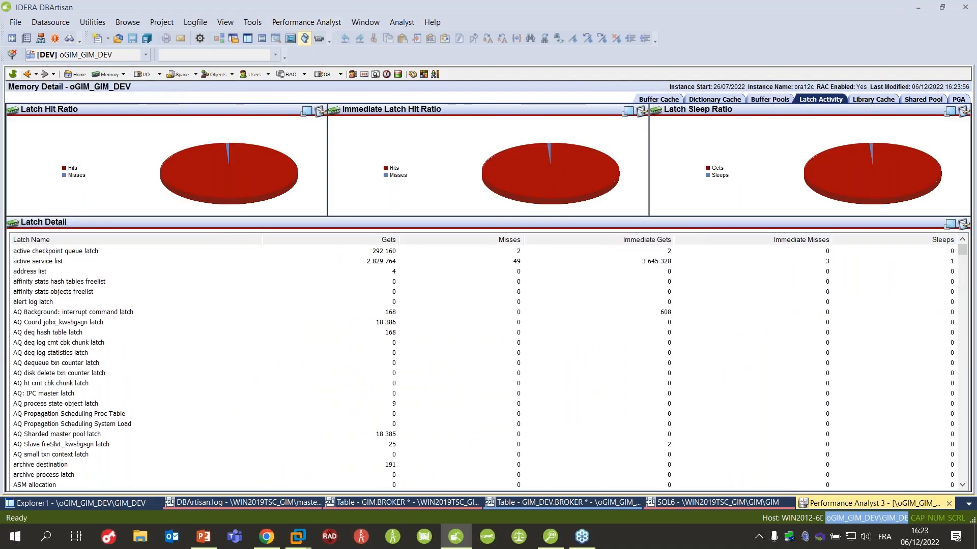
pyautogui.click(160, 75)
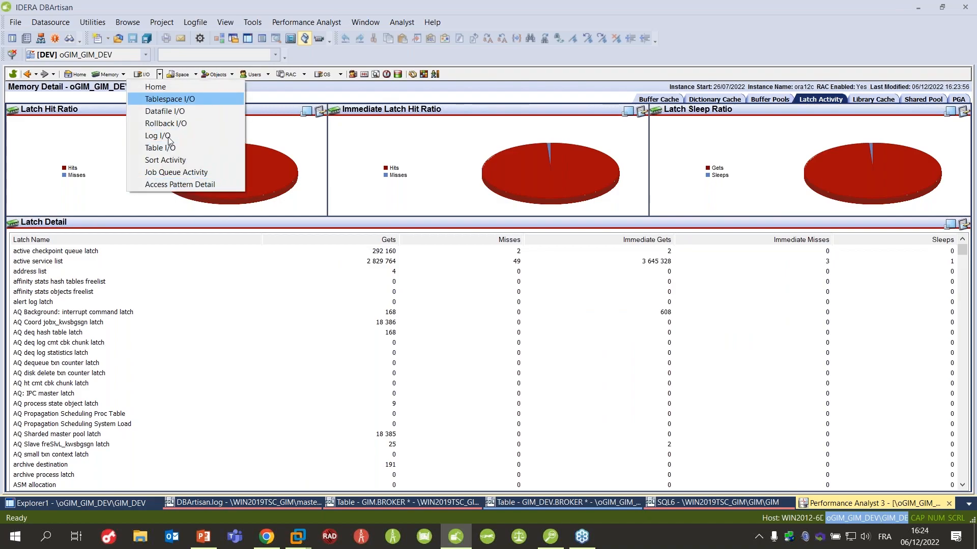
pyautogui.click(195, 74)
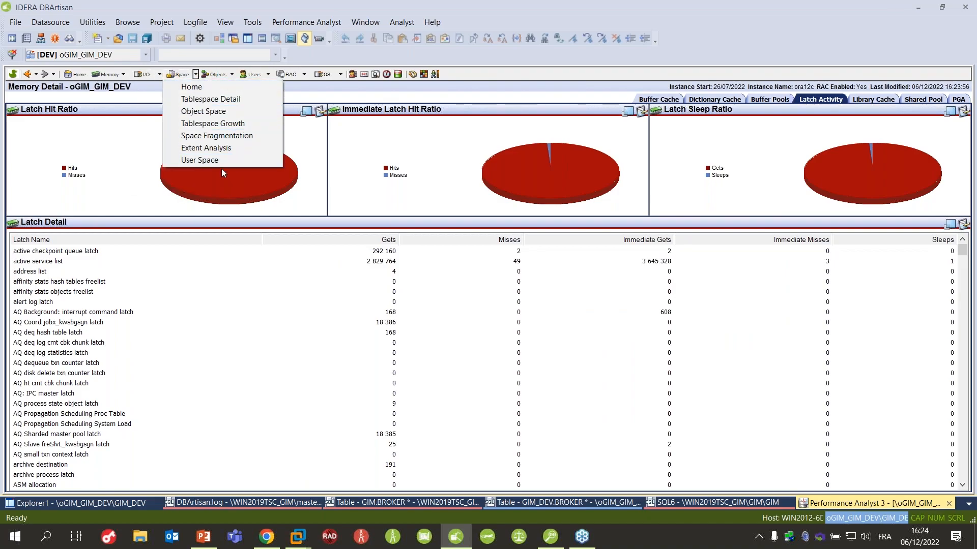
pyautogui.click(232, 75)
pyautogui.click(231, 75)
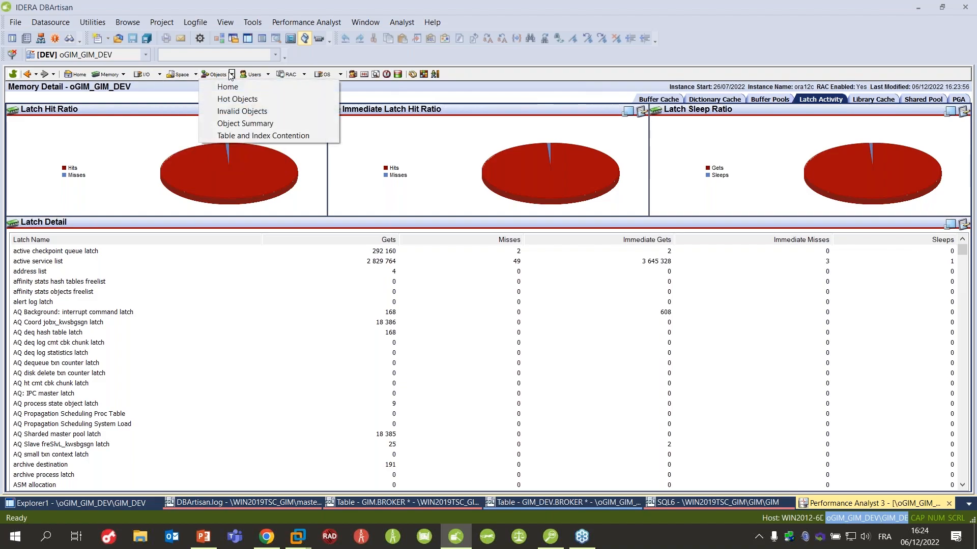
pyautogui.click(558, 73)
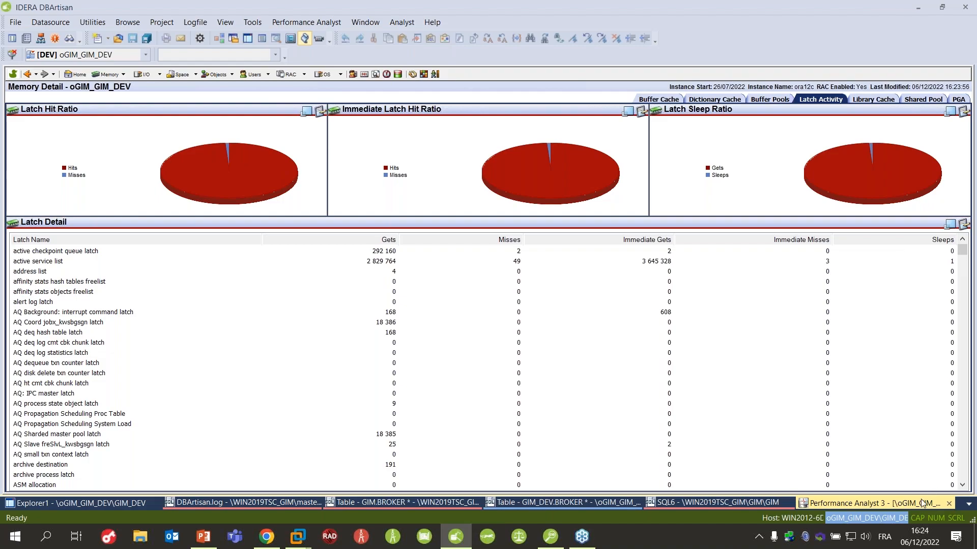
# Step: Open Performance Analyst for the WIN2019TSC_GIM SQL Server datasource and look over its available commands
pyautogui.click(84, 503)
pyautogui.scroll(-10, 170, 198)
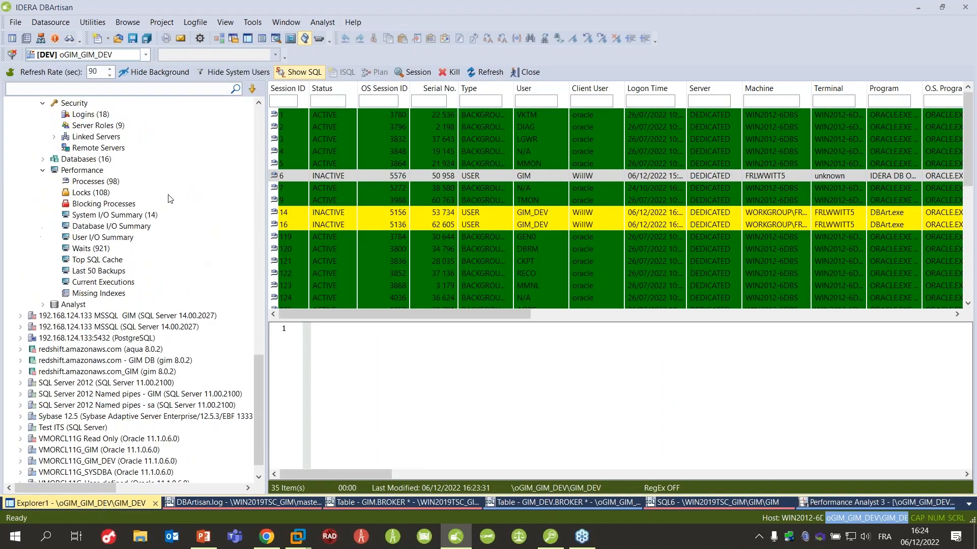
pyautogui.scroll(3, 169, 198)
pyautogui.click(109, 159)
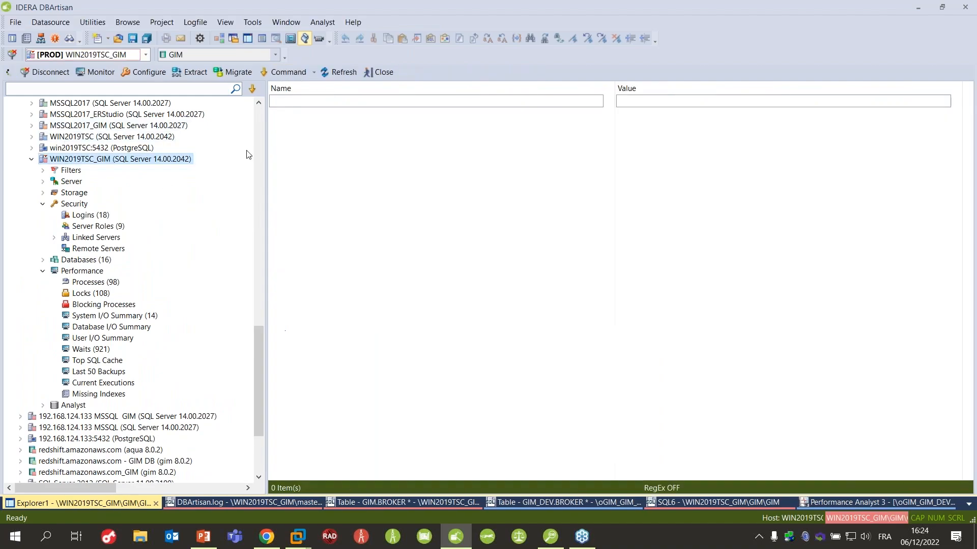
pyautogui.click(324, 22)
pyautogui.click(351, 49)
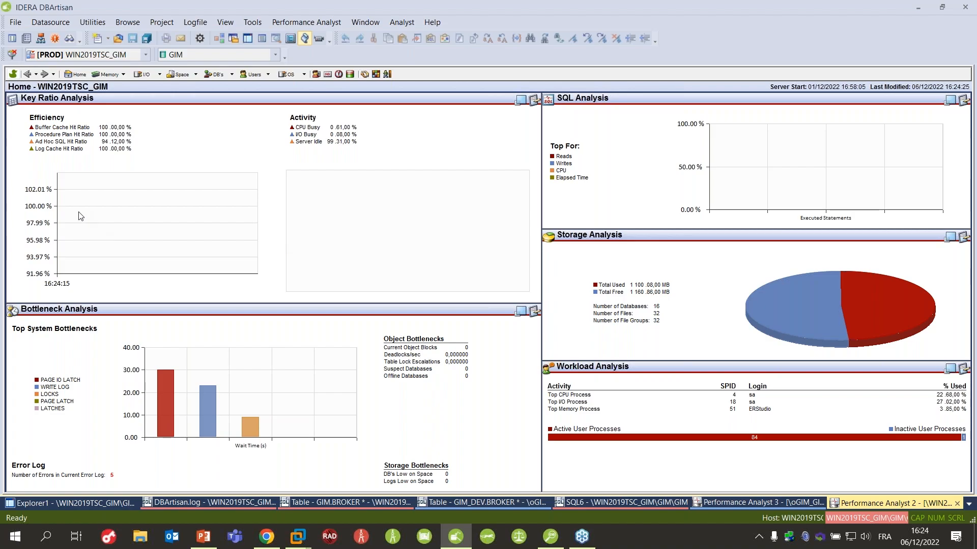
pyautogui.click(313, 28)
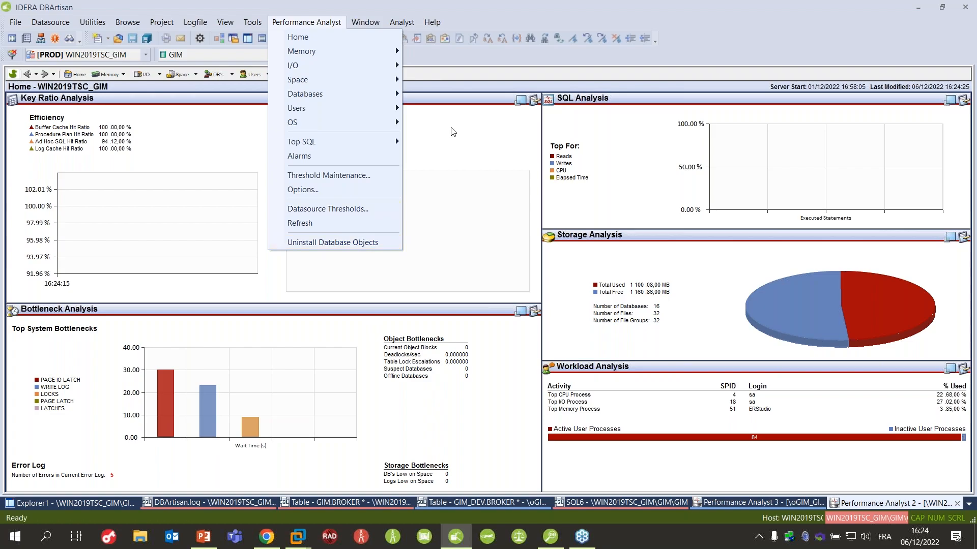
pyautogui.click(461, 142)
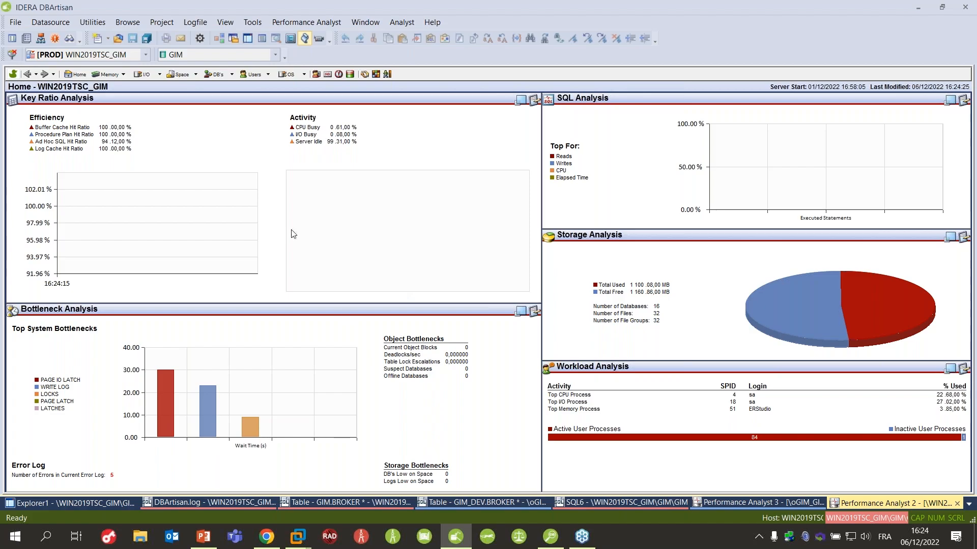
# Step: Turn off Log All SQL and close the open DBArtisan.log file
pyautogui.click(204, 25)
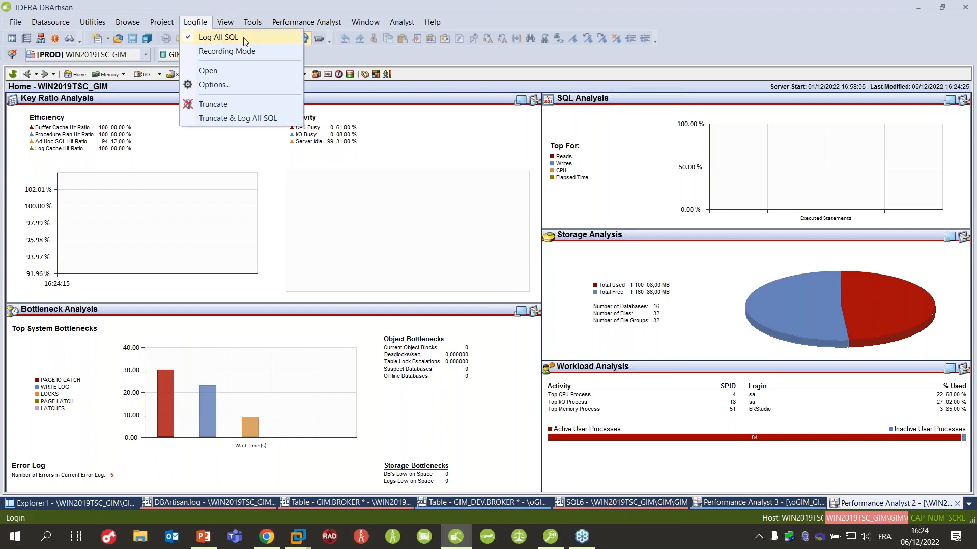
pyautogui.click(191, 24)
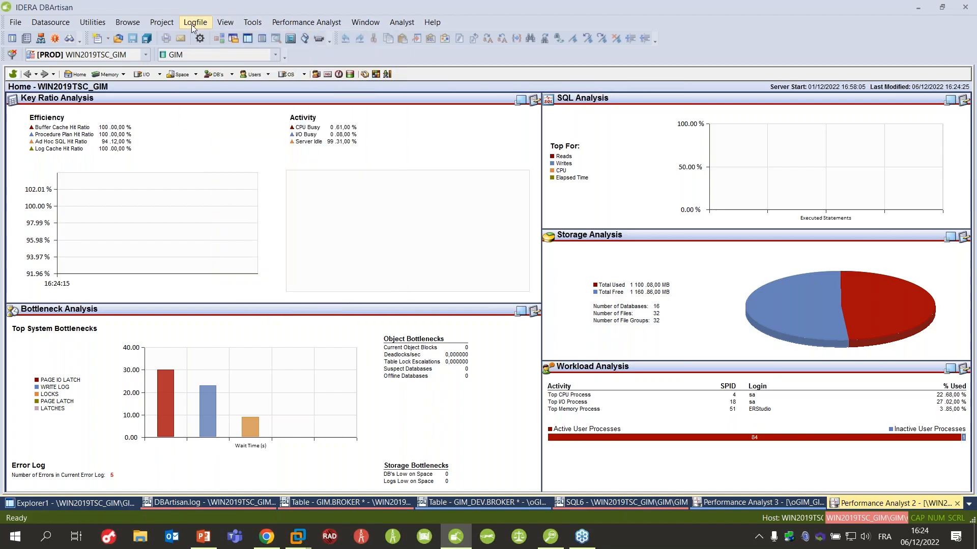
pyautogui.click(191, 25)
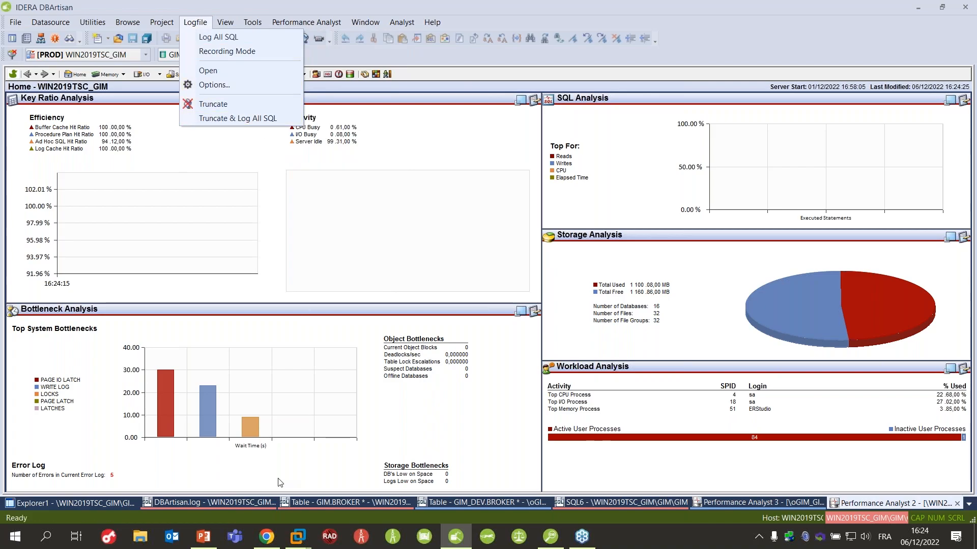
pyautogui.click(204, 503)
pyautogui.click(271, 504)
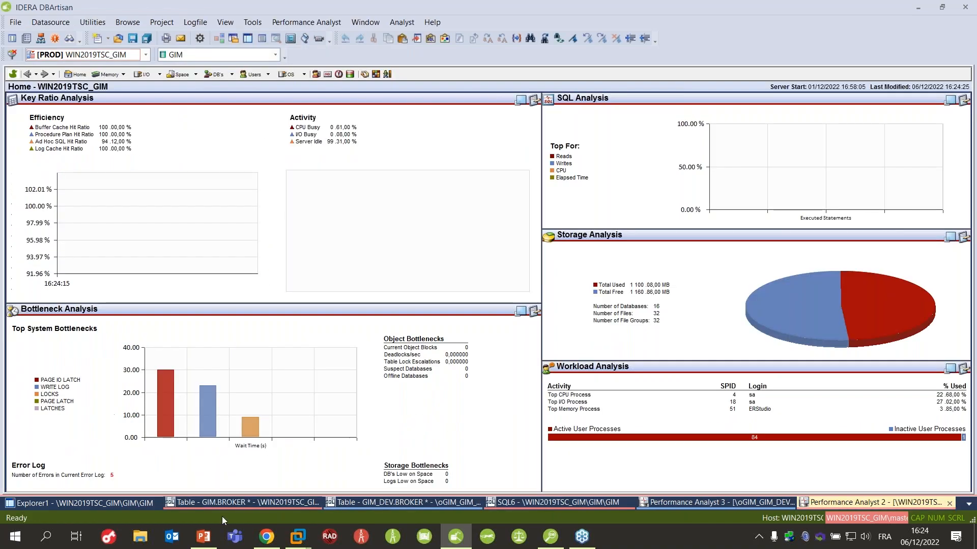
# Step: Reopen the DBArtisan log file and read through the SQL statements recorded for the SQL Server and Oracle datasources
pyautogui.click(191, 26)
pyautogui.click(206, 67)
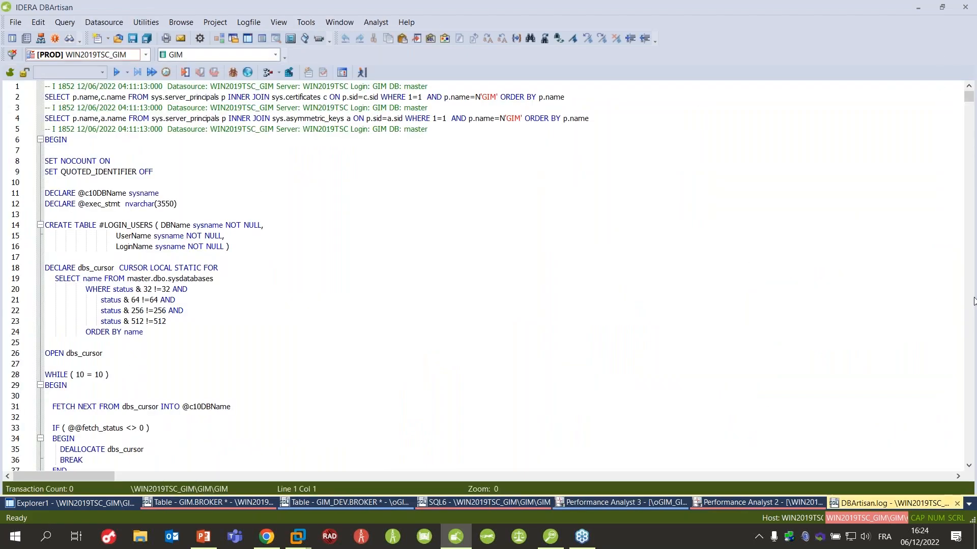
pyautogui.scroll(-20, 968, 330)
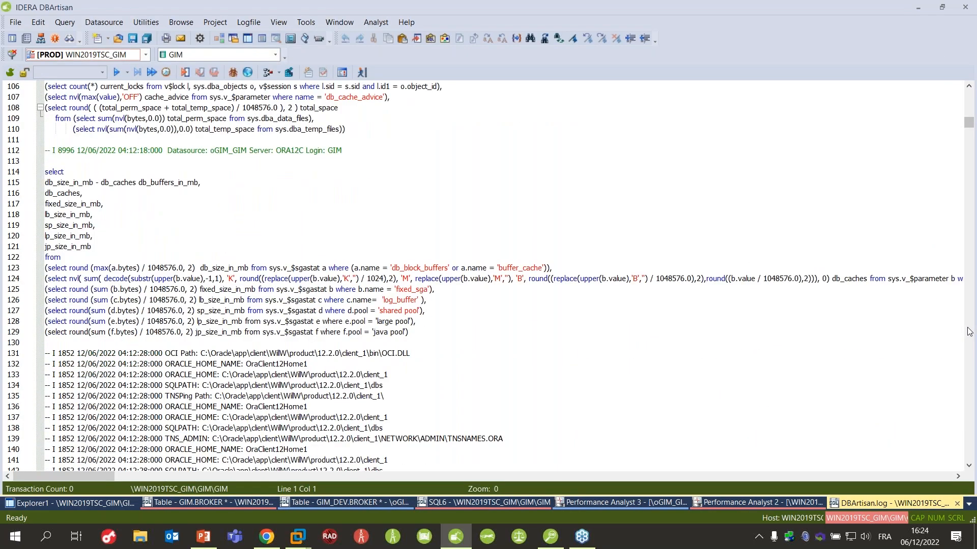
pyautogui.scroll(-20, 970, 332)
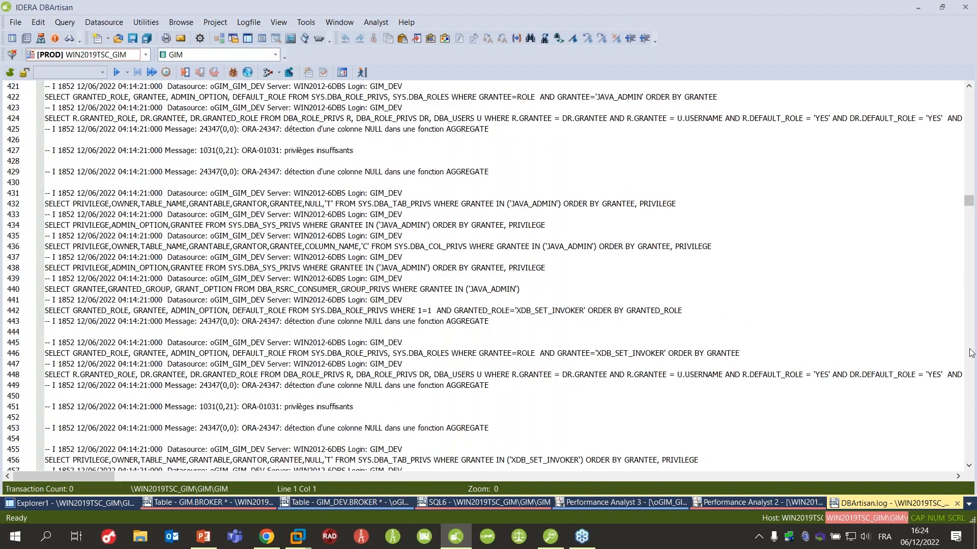
pyautogui.scroll(-20, 972, 352)
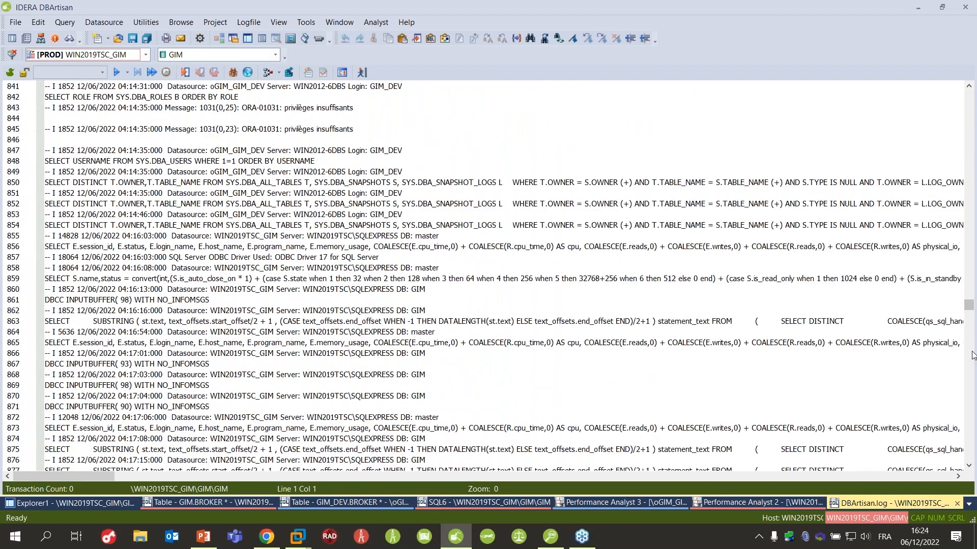
pyautogui.scroll(-20, 972, 355)
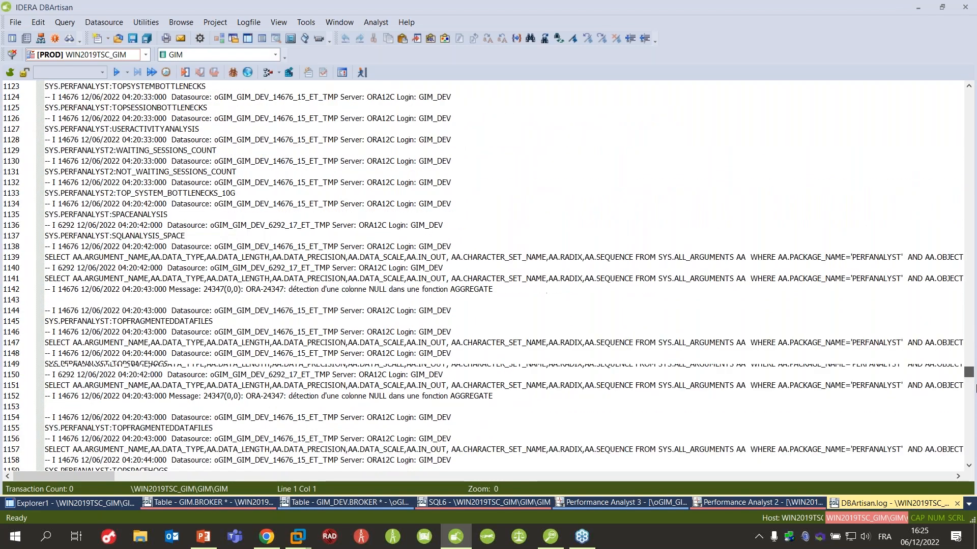
pyautogui.scroll(20, 974, 463)
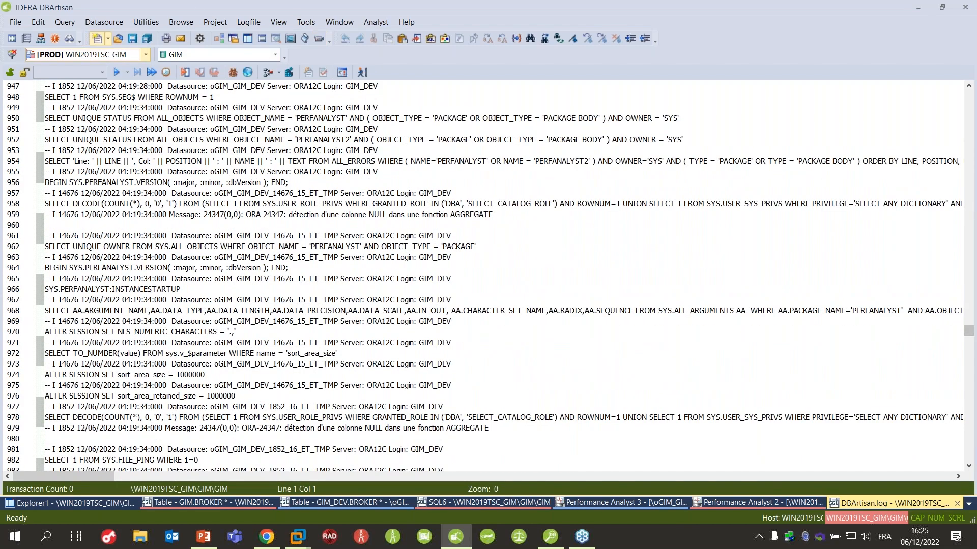
# Step: Return to the WIN2019TSC_GIM performance view and view its Memory, I/O, Users and Top SQL pages
pyautogui.click(749, 502)
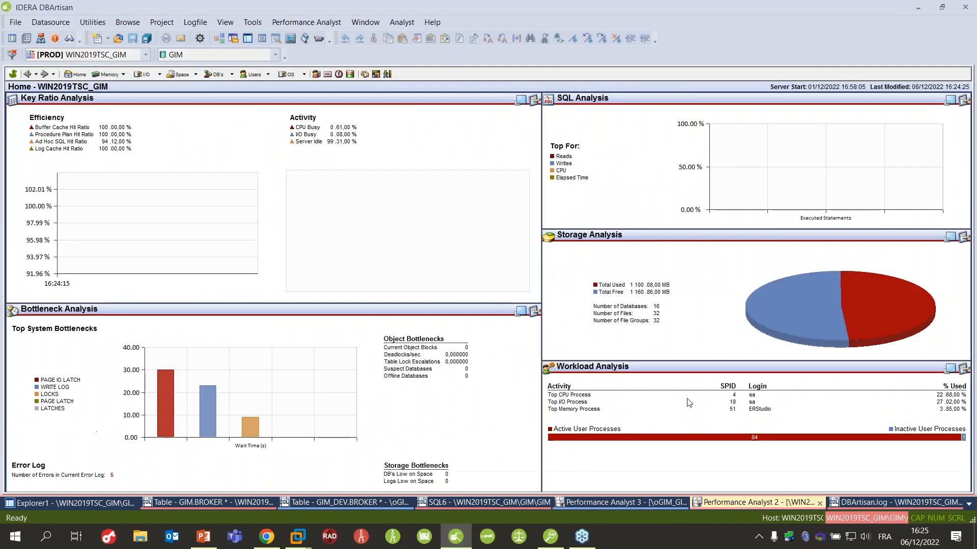
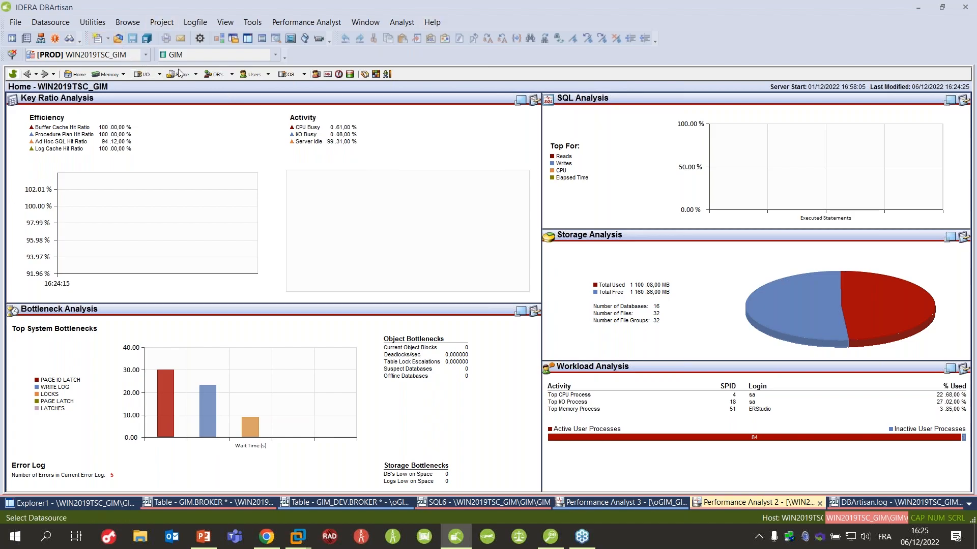
pyautogui.click(104, 75)
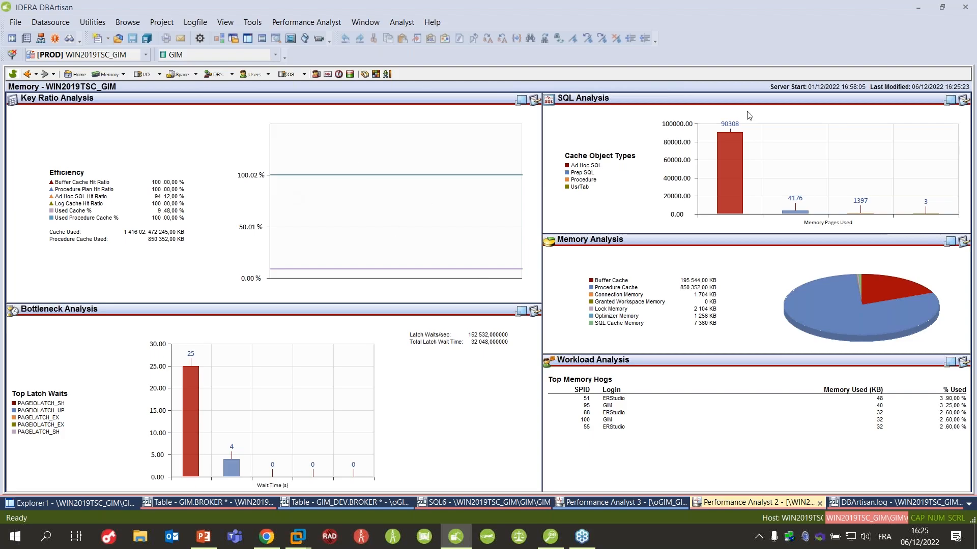
pyautogui.click(143, 75)
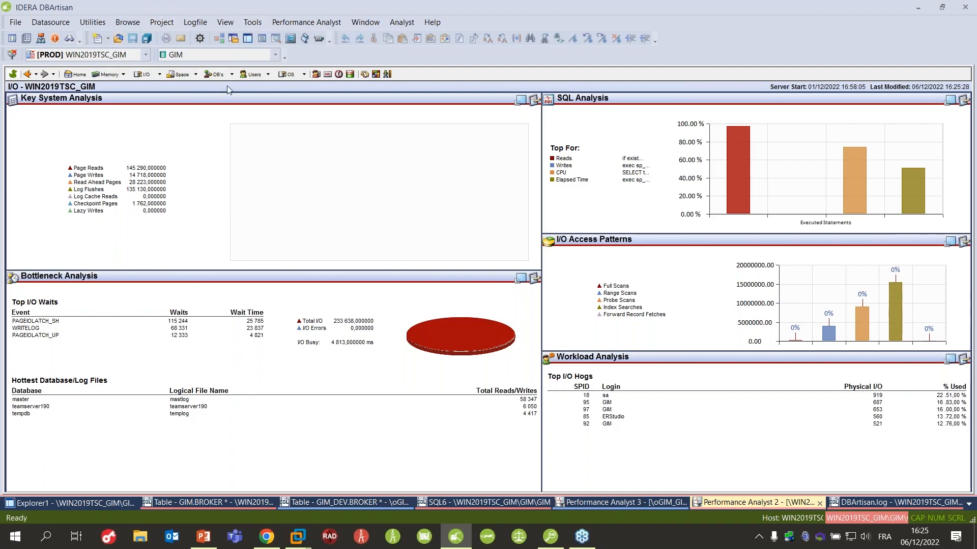
pyautogui.click(252, 75)
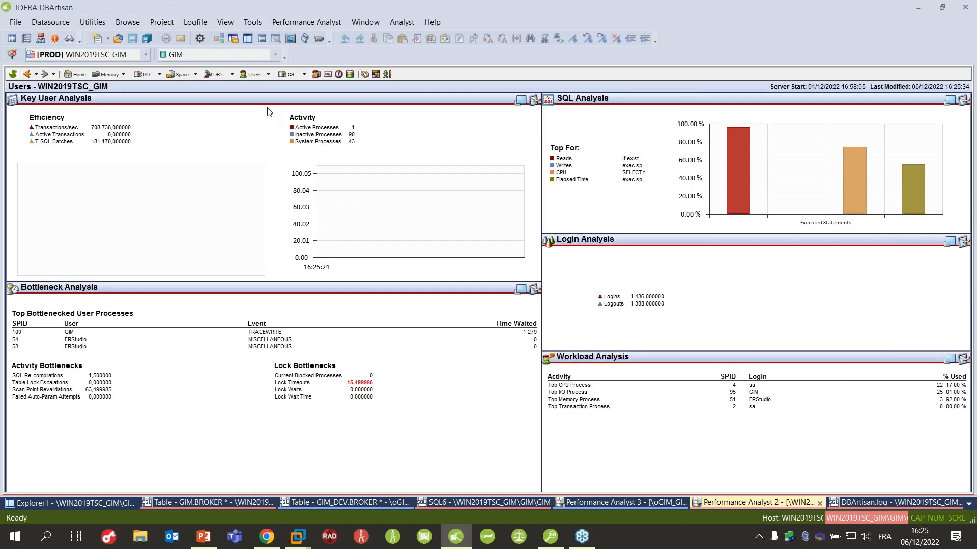
pyautogui.click(315, 74)
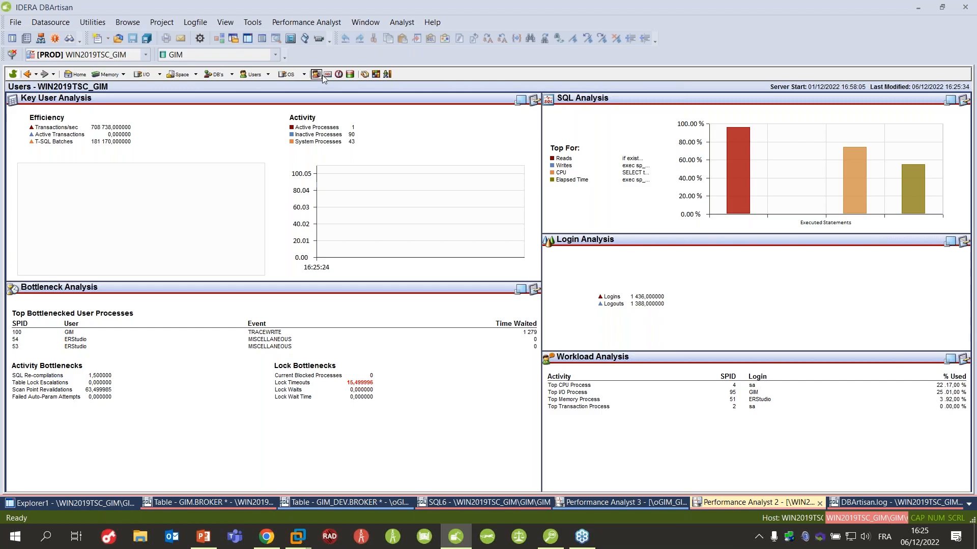
pyautogui.click(327, 75)
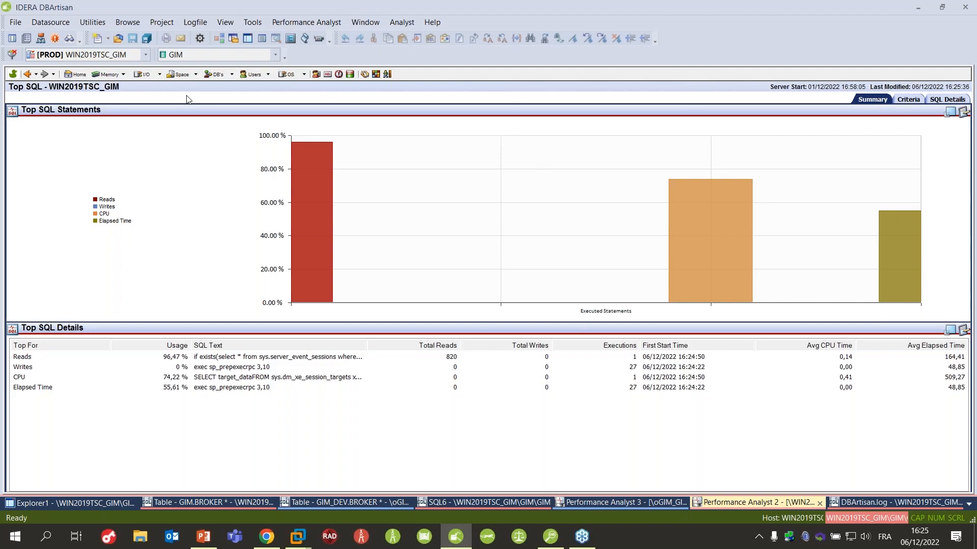
# Step: Return to the datasource explorer and expand the win2019TSC:5432 PostgreSQL server's datasources
pyautogui.click(318, 23)
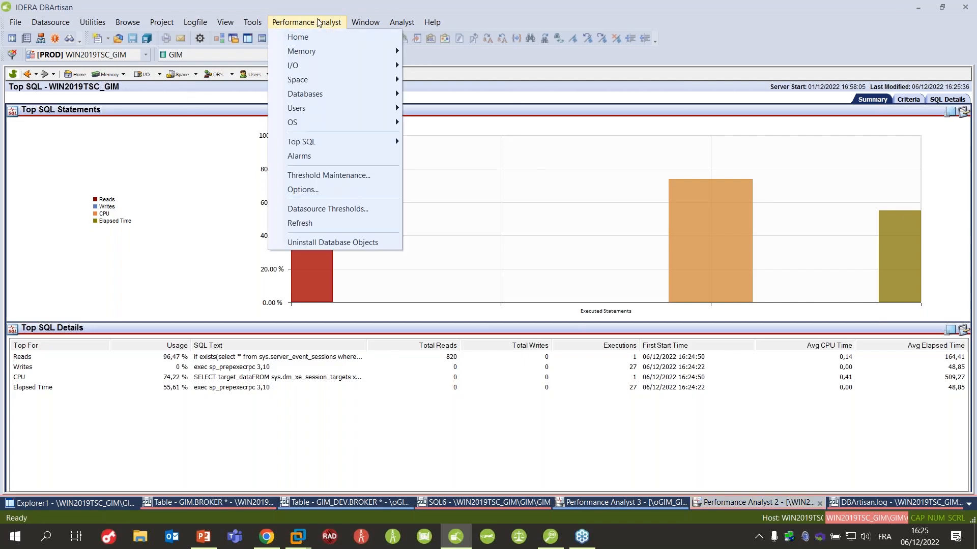
pyautogui.press('Escape')
pyautogui.click(61, 503)
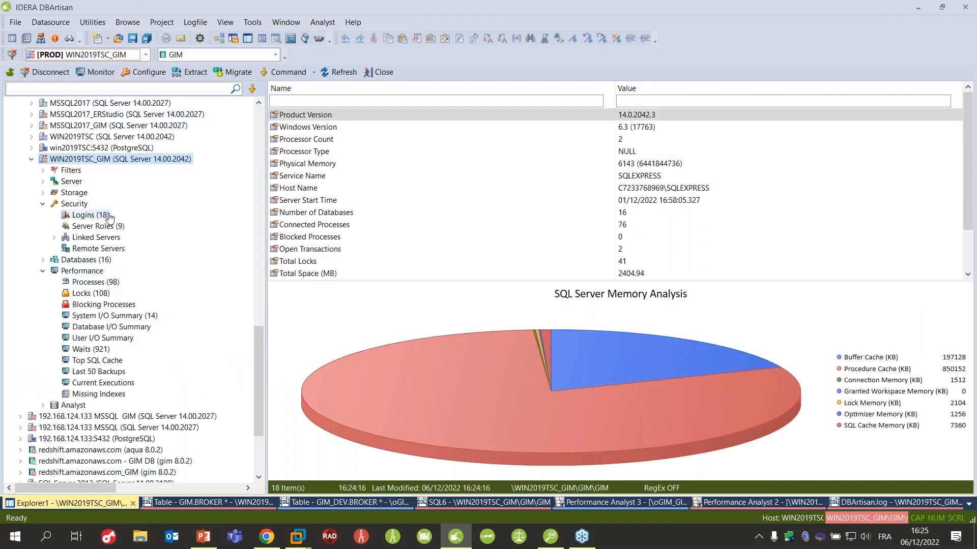
pyautogui.click(93, 149)
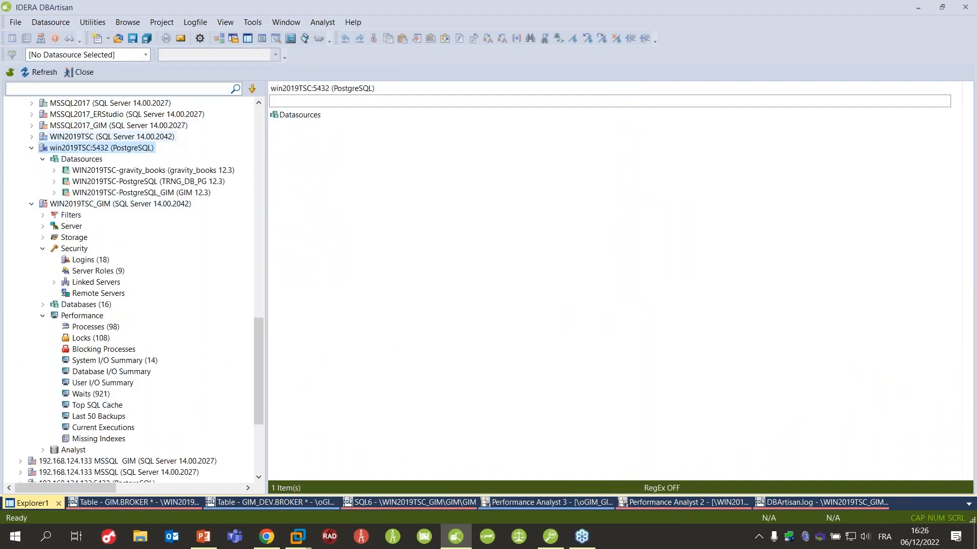
# Step: Connect to the WIN2019TSC-PostgreSQL datasource and list its security roles
pyautogui.click(102, 182)
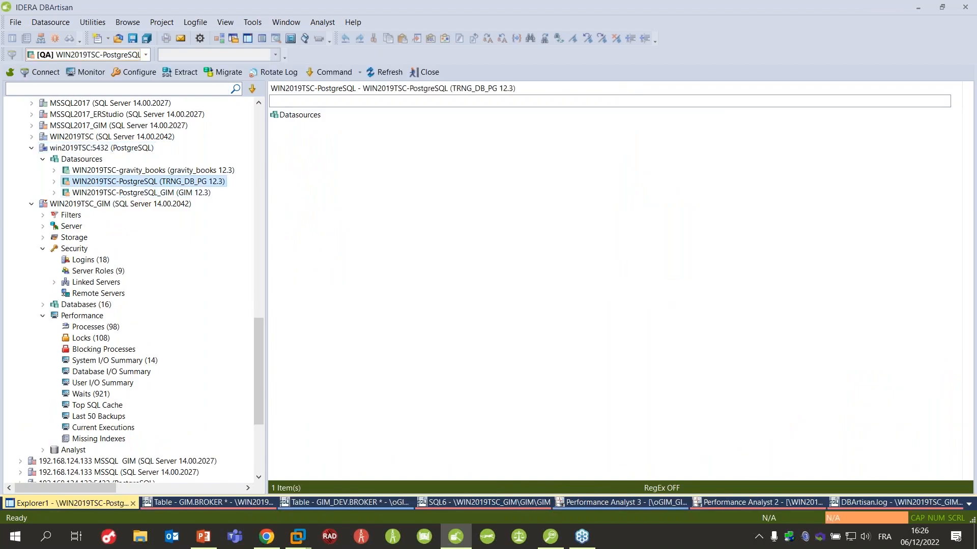
pyautogui.click(55, 182)
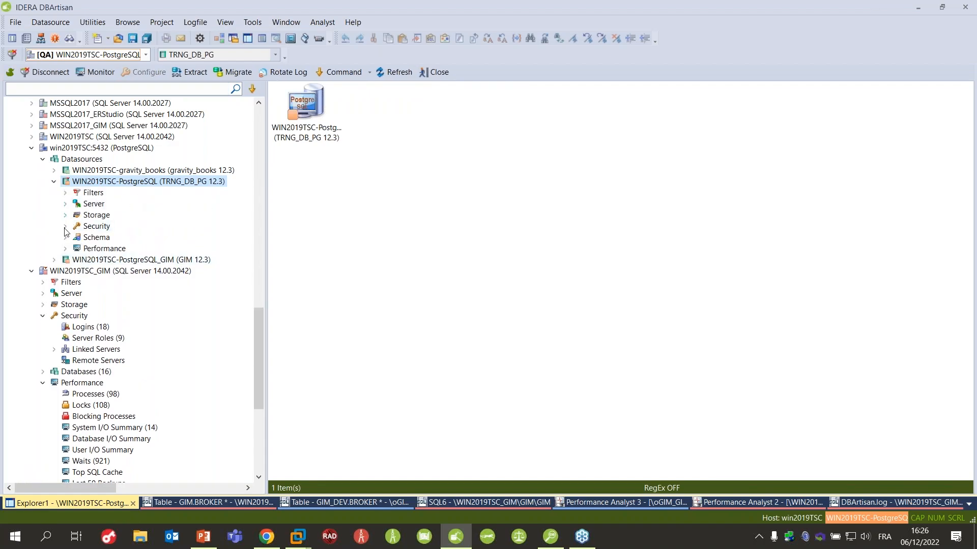
pyautogui.click(66, 227)
pyautogui.click(105, 237)
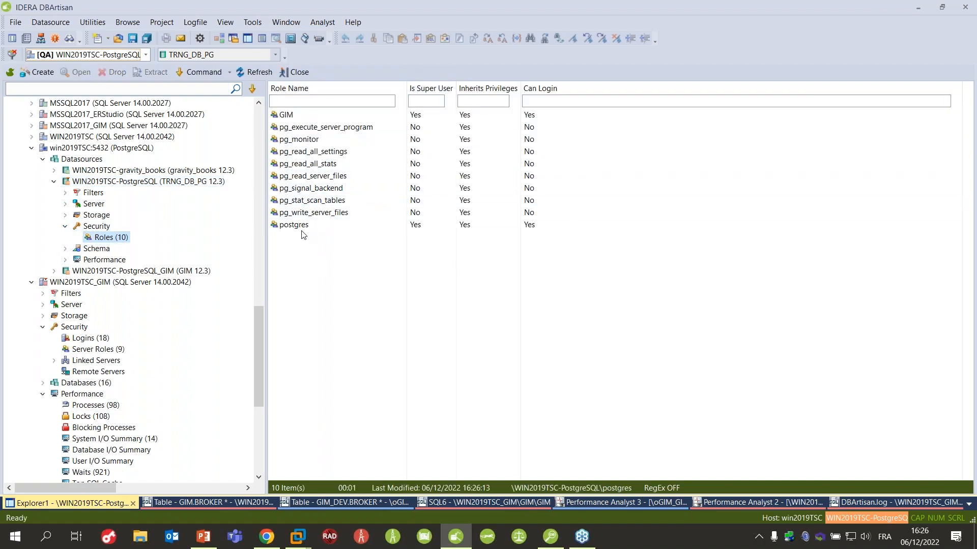
# Step: Open the postgres role, view its DDL and close the role editor
pyautogui.click(301, 227)
pyautogui.doubleClick(299, 228)
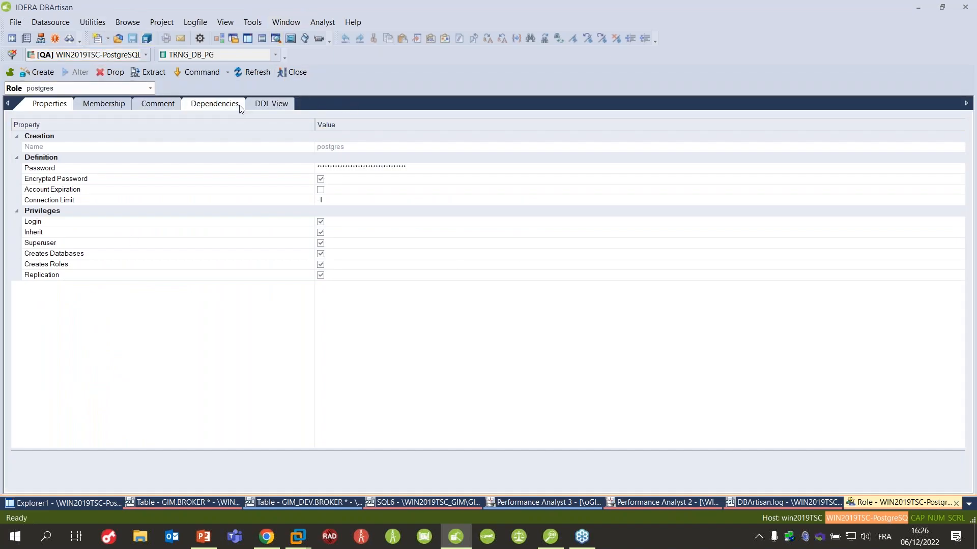
pyautogui.click(253, 103)
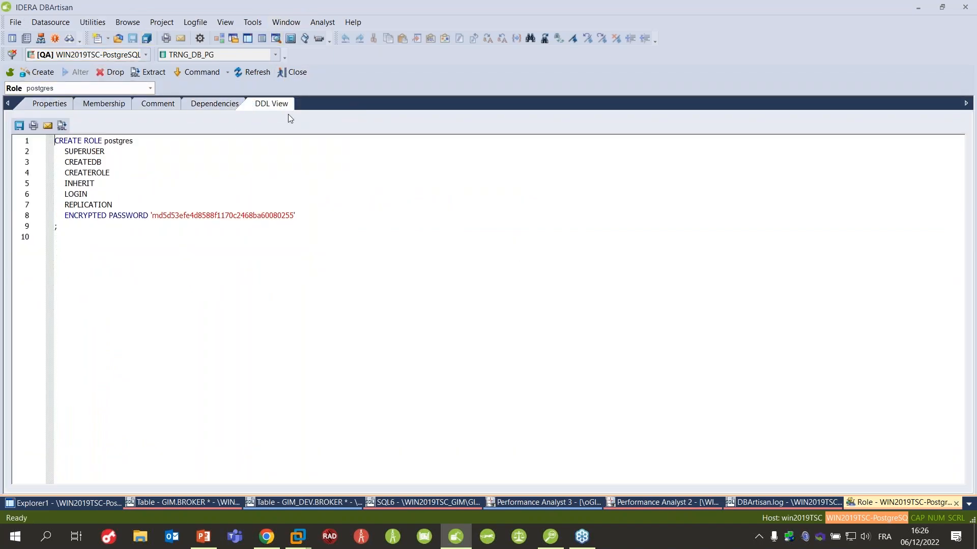
pyautogui.doubleClick(102, 215)
pyautogui.click(321, 278)
pyautogui.click(298, 72)
# Step: Expand the PostgreSQL datasource's Performance node and list its processes
pyautogui.click(105, 259)
pyautogui.click(66, 260)
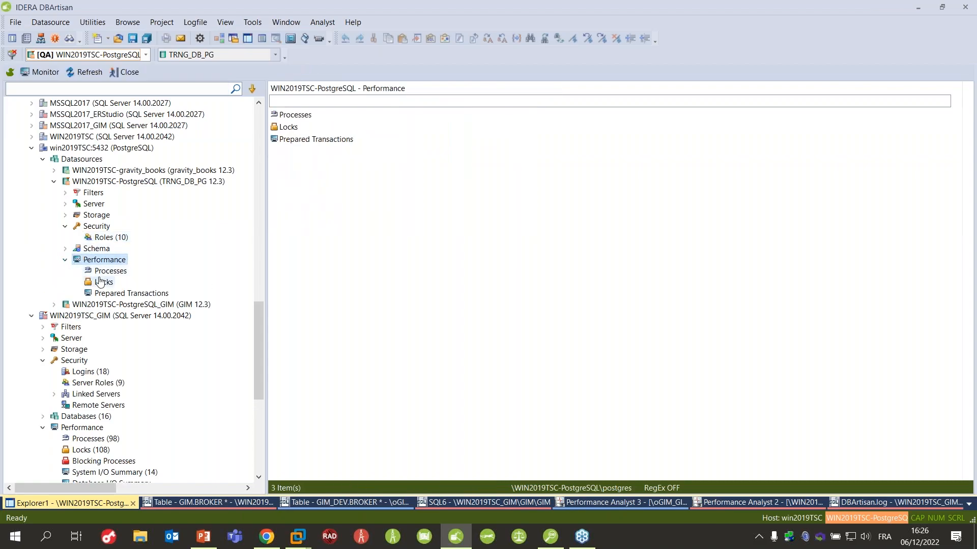
pyautogui.click(108, 270)
pyautogui.scroll(-4, 151, 408)
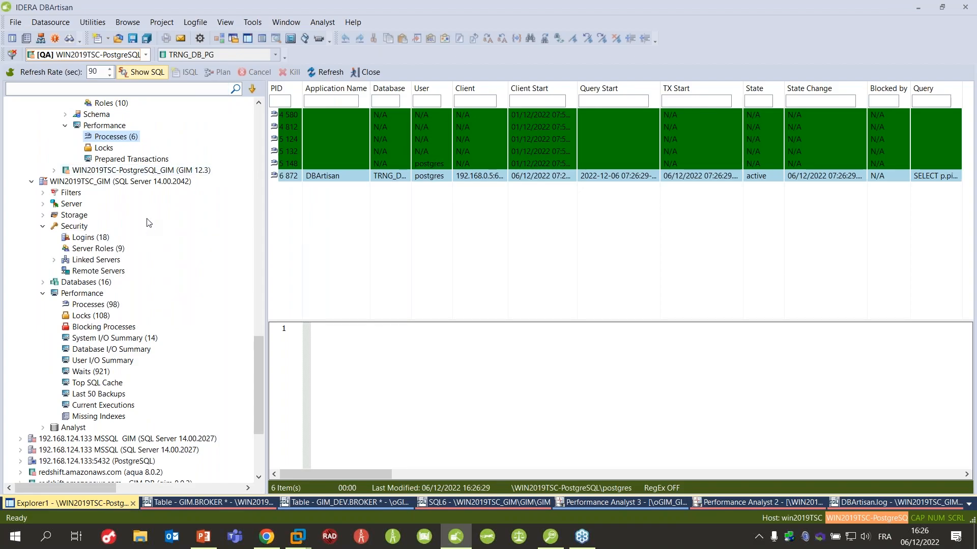
pyautogui.scroll(1, 135, 213)
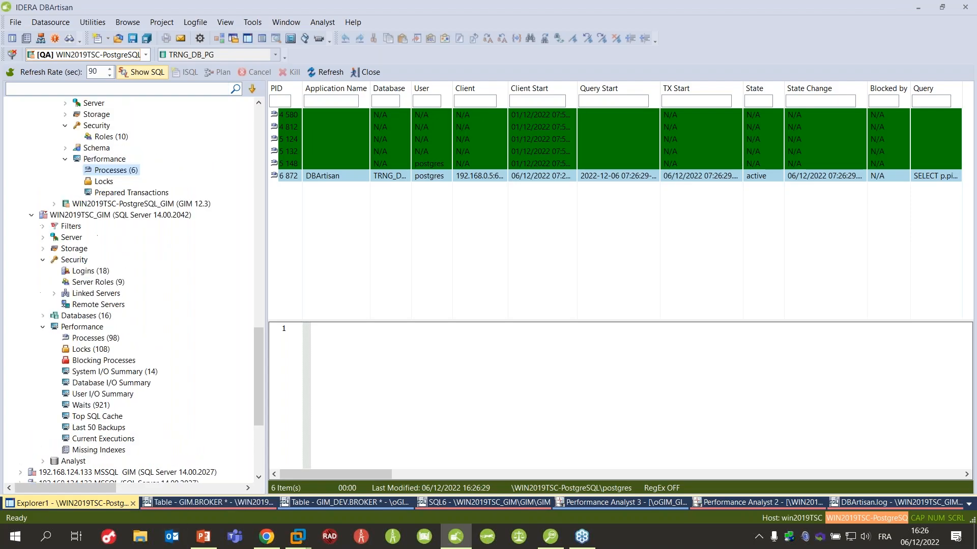
pyautogui.scroll(2, 112, 204)
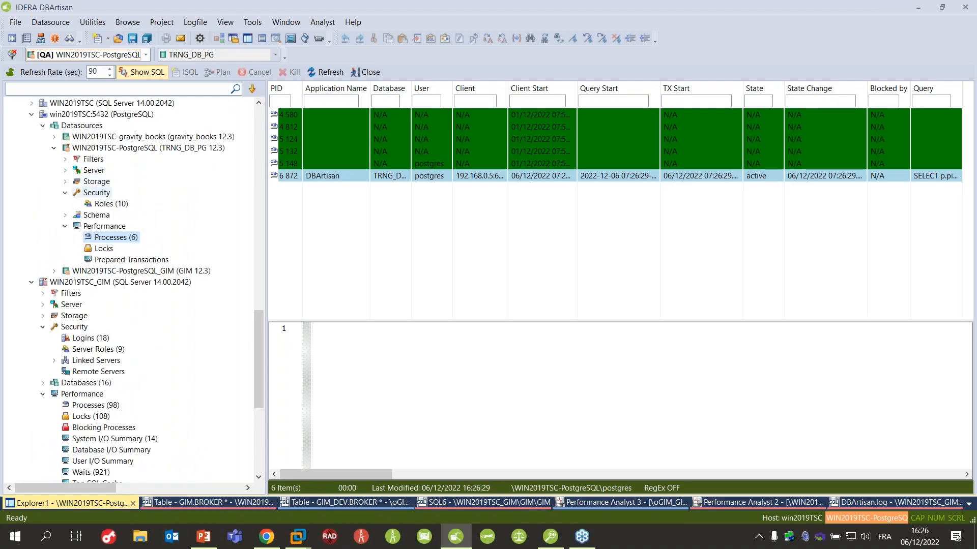
# Step: Expand the PostgreSQL datasource's Server and Schema nodes and list its tables
pyautogui.click(65, 171)
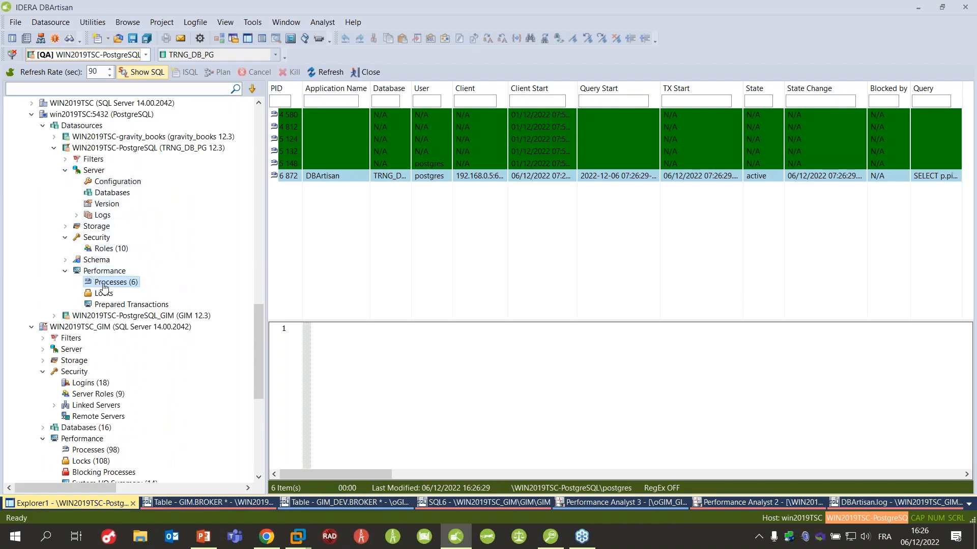
pyautogui.click(65, 260)
pyautogui.scroll(-4, 121, 308)
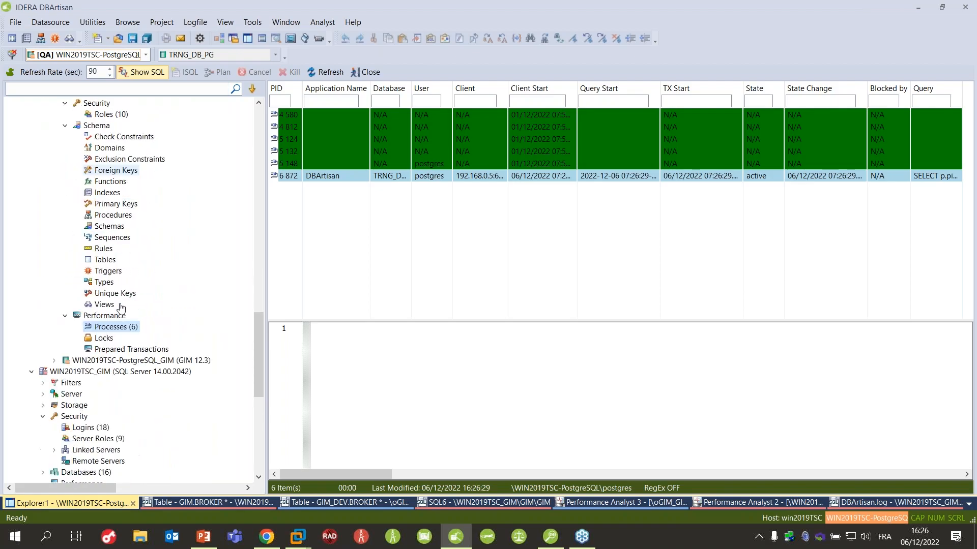
pyautogui.click(105, 260)
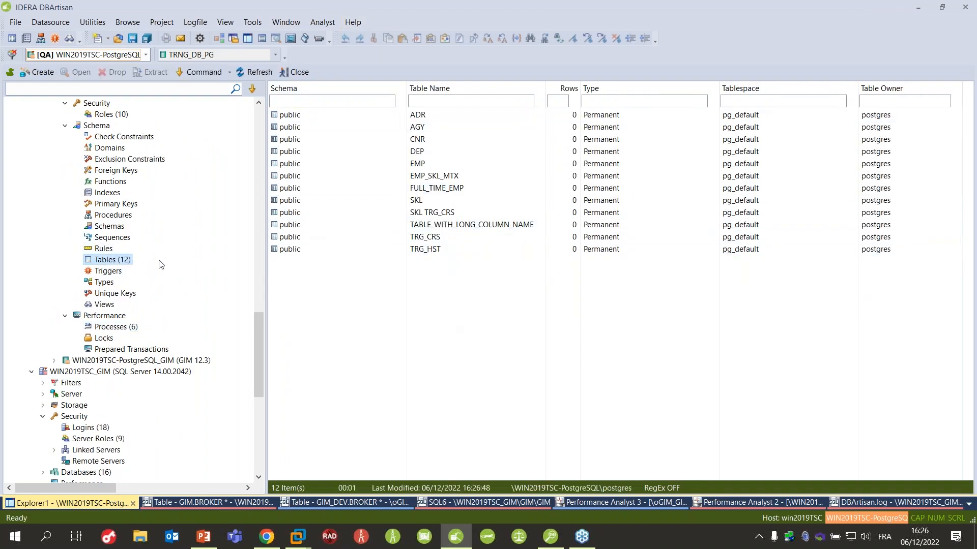
pyautogui.scroll(4, 161, 264)
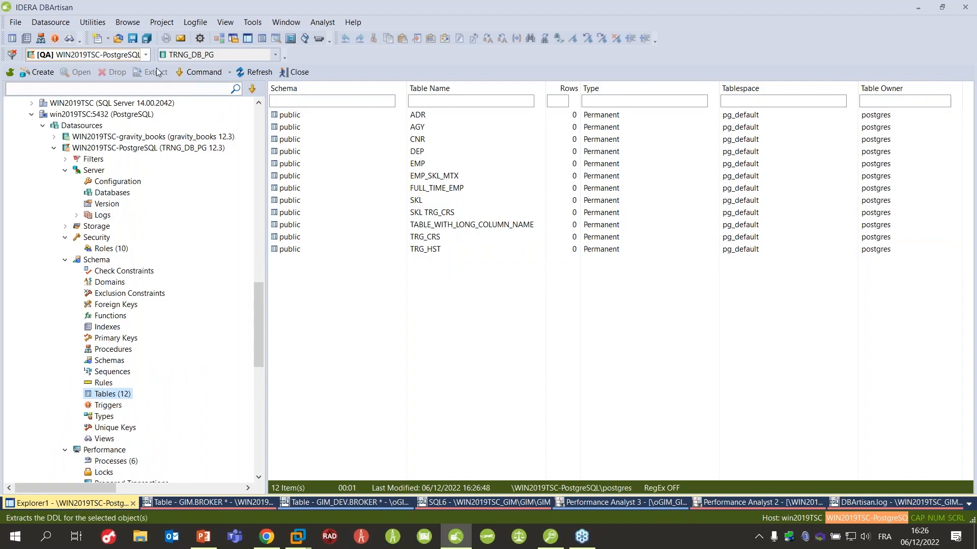
pyautogui.click(69, 24)
pyautogui.moveTo(93, 29)
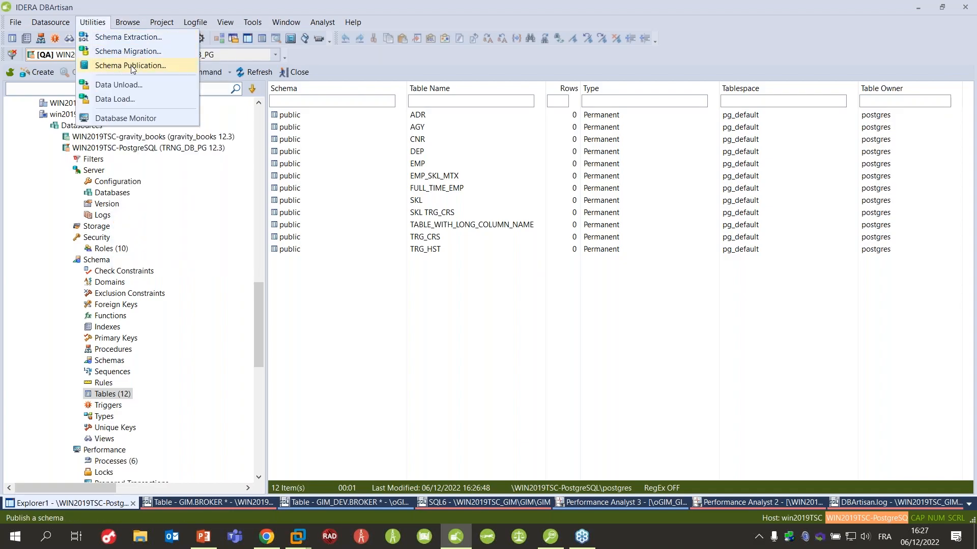
pyautogui.moveTo(138, 20)
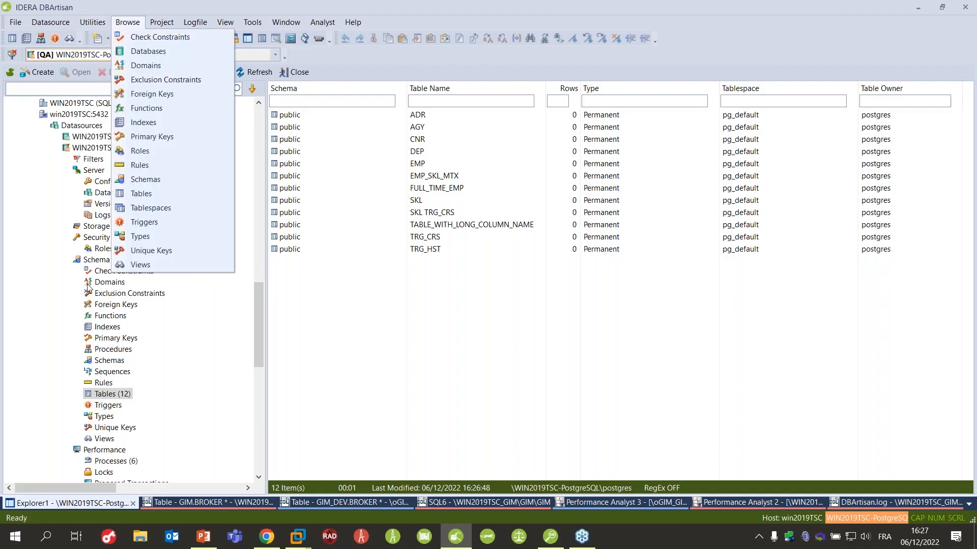
pyautogui.click(449, 330)
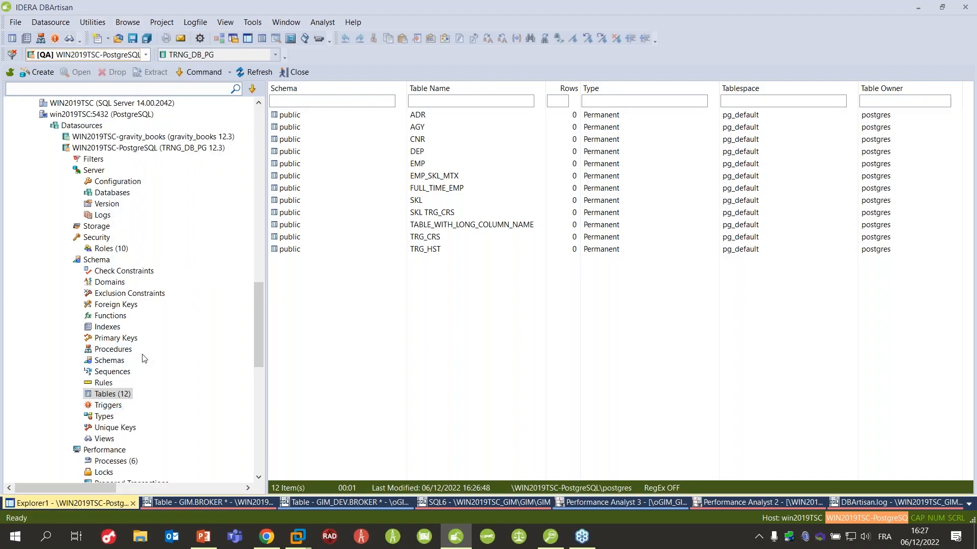
# Step: View the PostgreSQL datasource's functions, indexes, procedures, schemas and triggers, and return to its tables
pyautogui.click(111, 316)
pyautogui.click(114, 327)
pyautogui.click(113, 350)
pyautogui.click(88, 360)
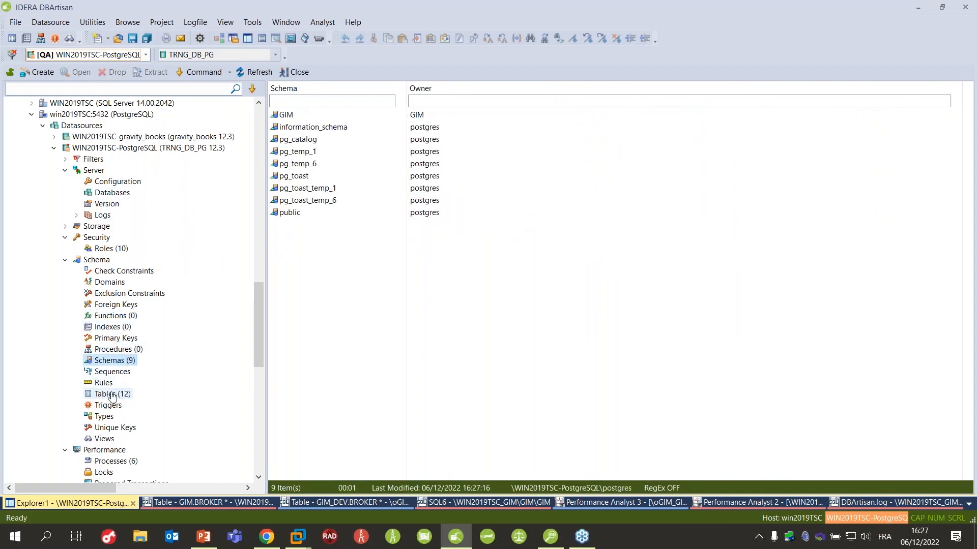
pyautogui.click(105, 407)
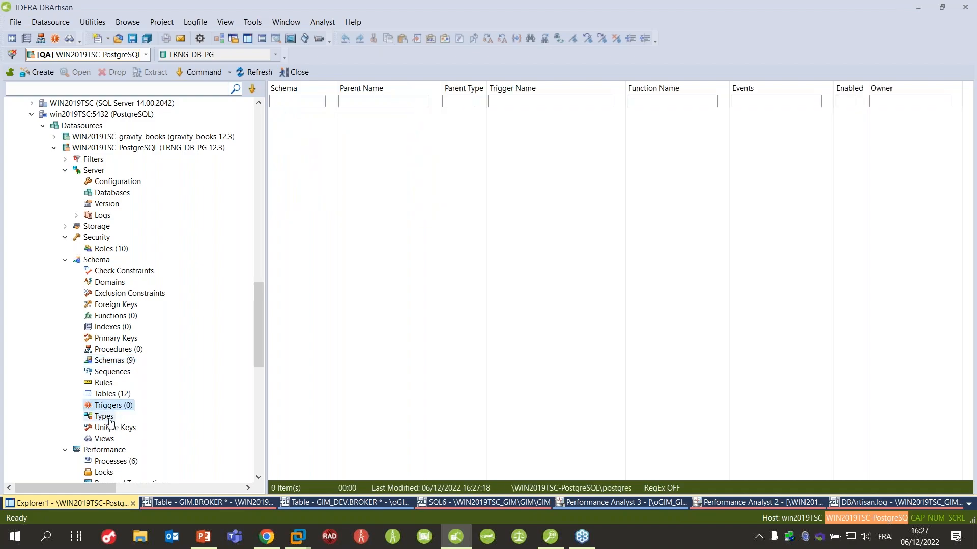
pyautogui.click(113, 392)
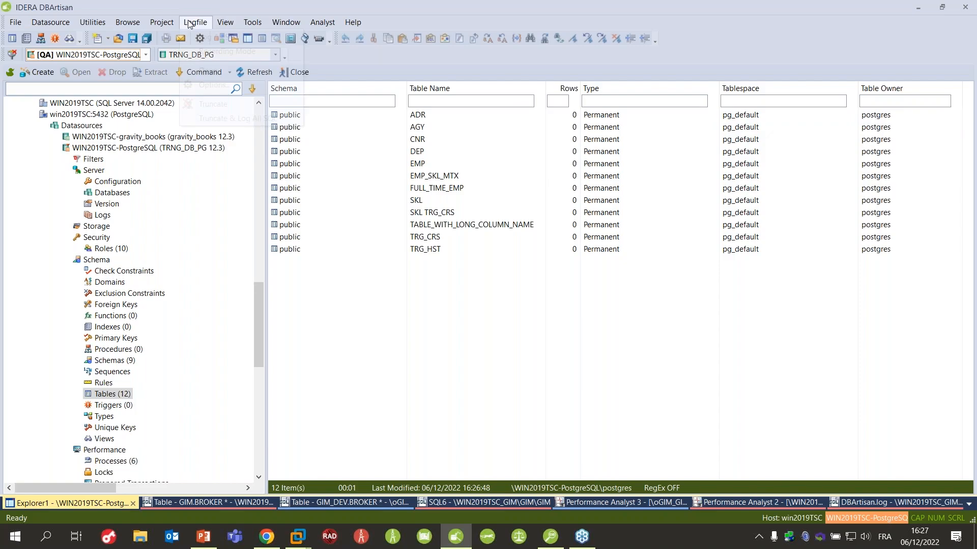
# Step: Show the Internal SQL window, read through its captured statements and bring up the DBArtisan.log file
pyautogui.click(171, 23)
pyautogui.moveTo(195, 26)
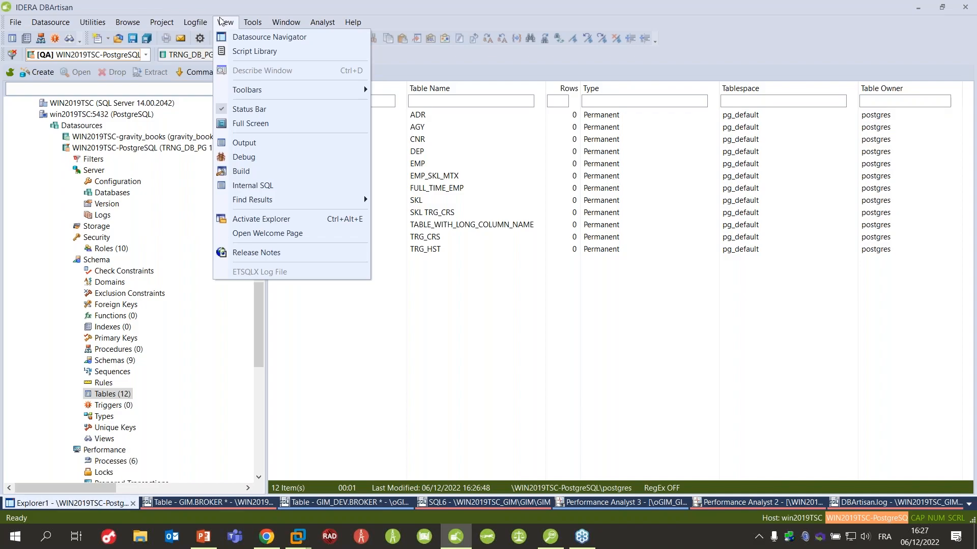
pyautogui.click(254, 185)
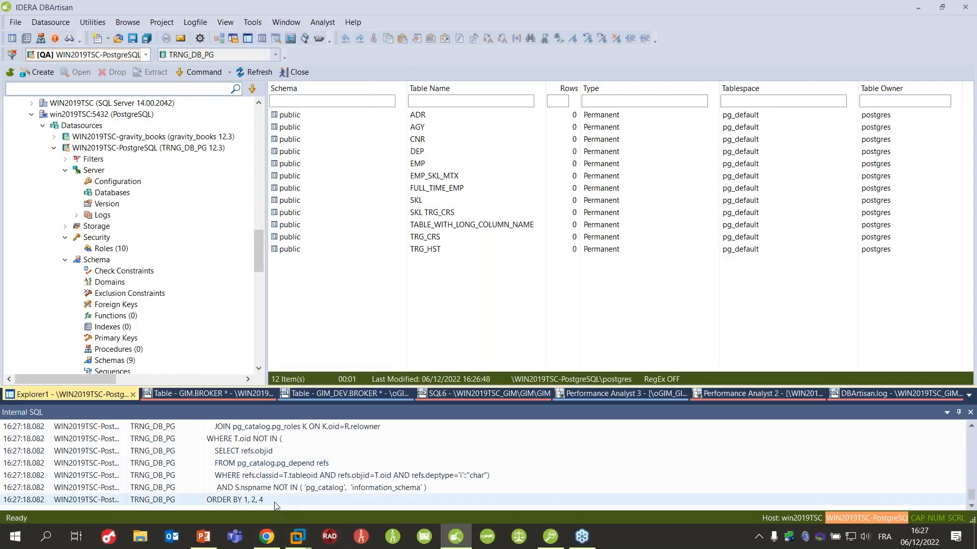
pyautogui.rightClick(245, 438)
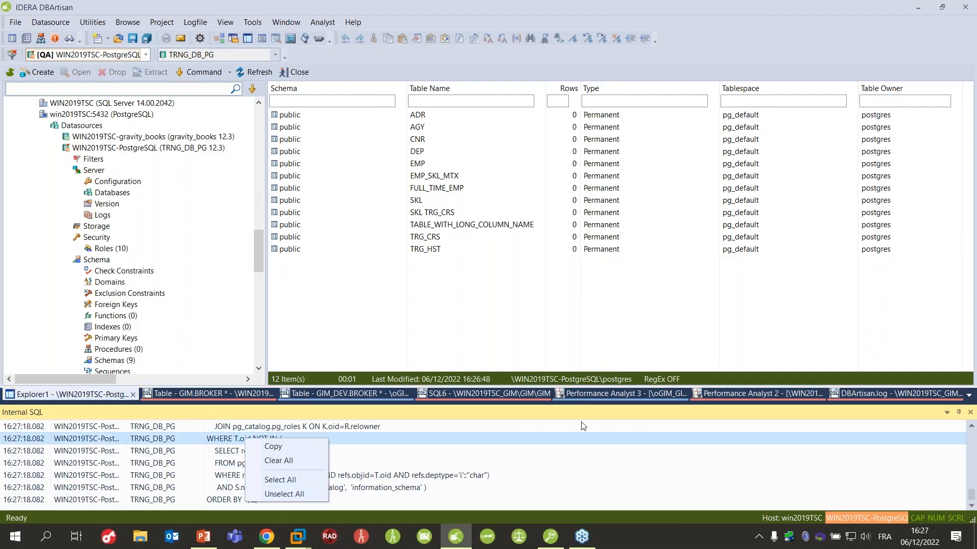
pyautogui.click(475, 446)
pyautogui.scroll(-10, 468, 453)
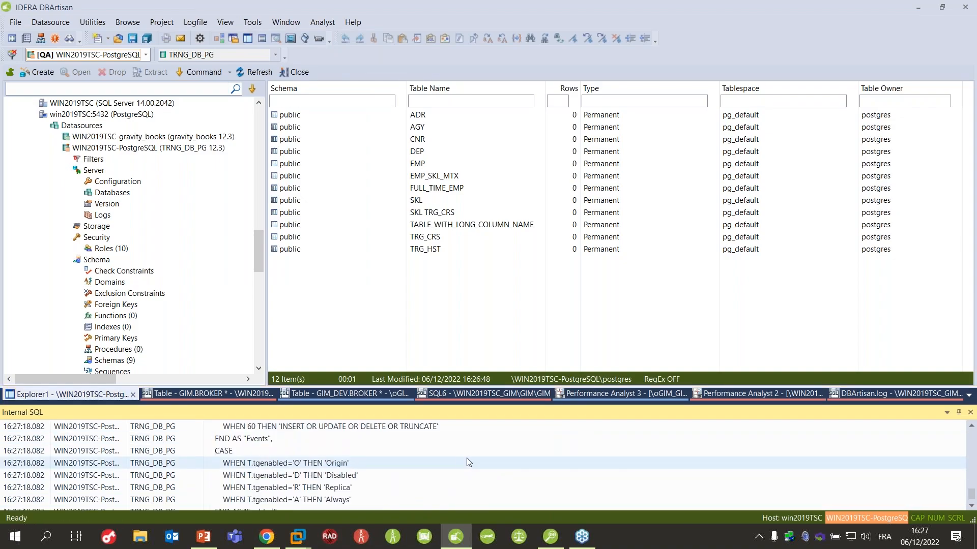
pyautogui.click(860, 395)
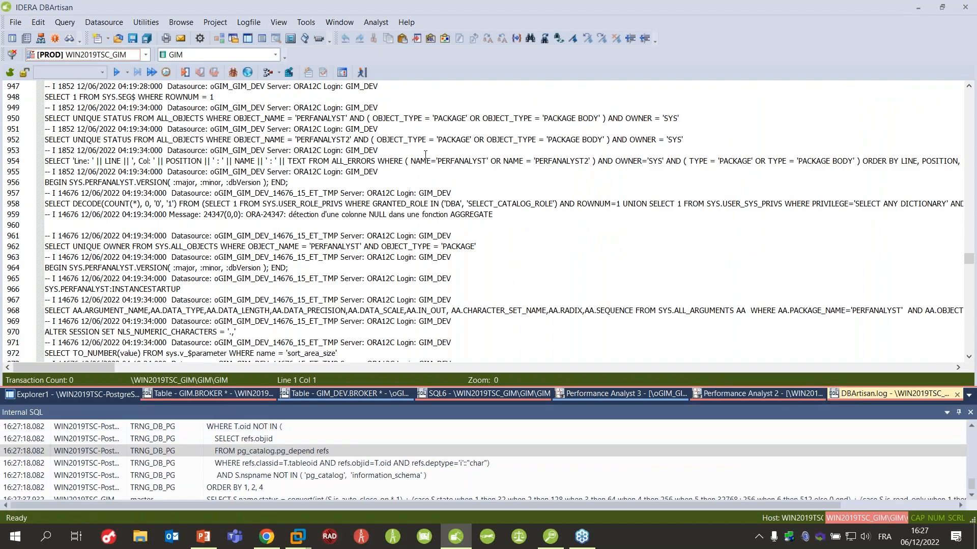
pyautogui.click(280, 22)
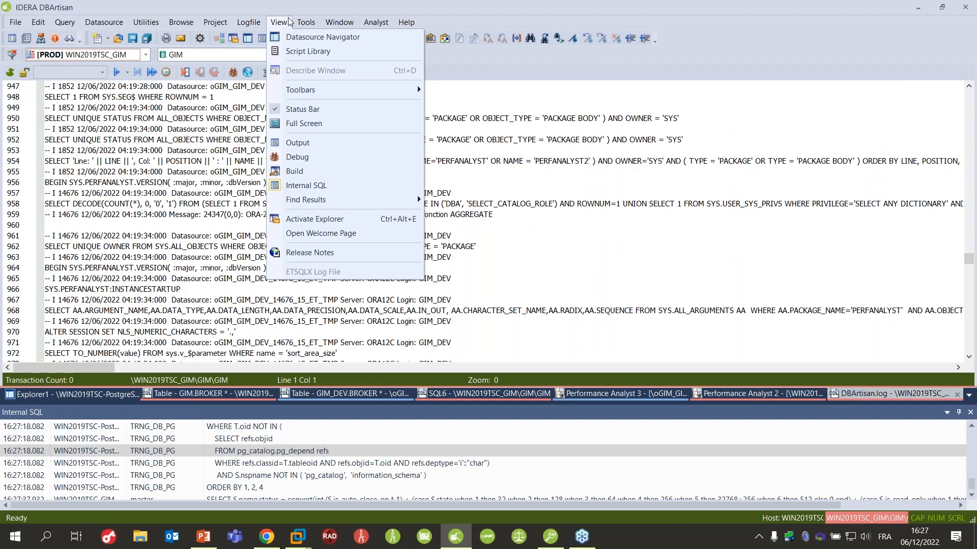
pyautogui.moveTo(305, 23)
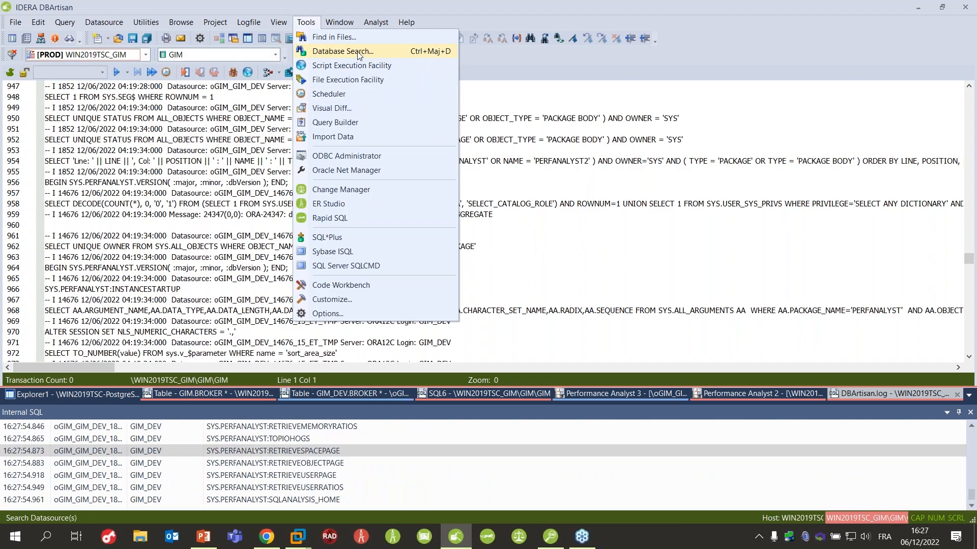
# Step: View the WIN2019TSC_GIM alarms from the alarm notification and switch to the oGIM_GIM_DEV performance view
pyautogui.click(759, 537)
pyautogui.rightClick(764, 512)
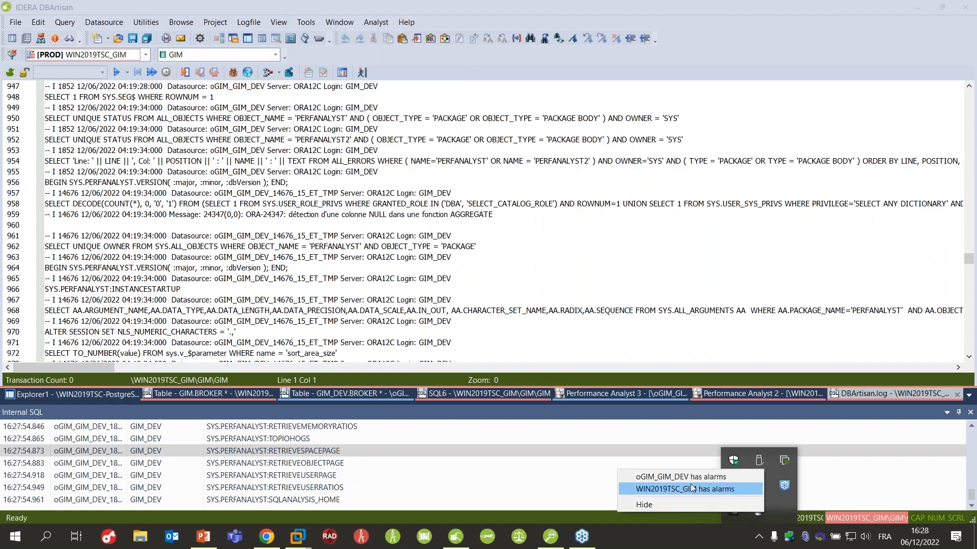
pyautogui.click(715, 489)
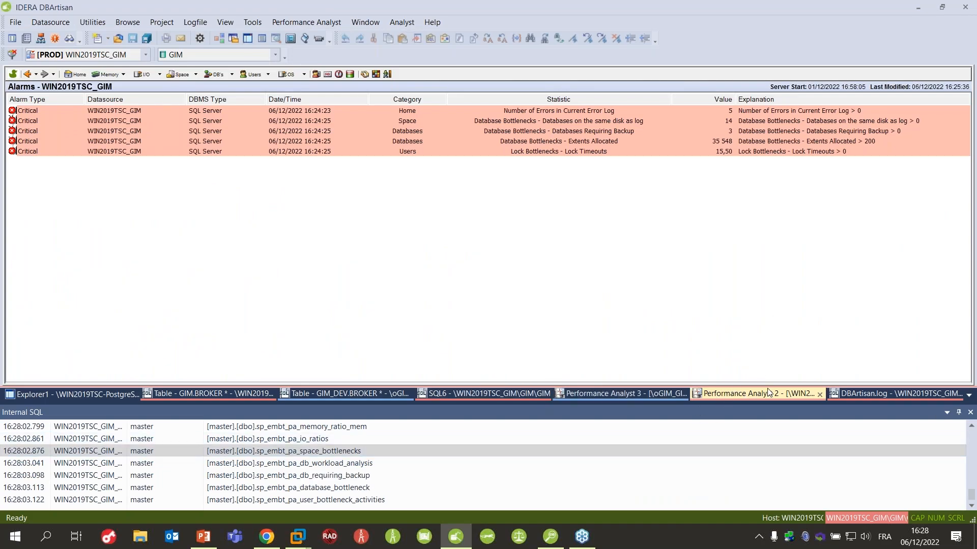
pyautogui.click(648, 394)
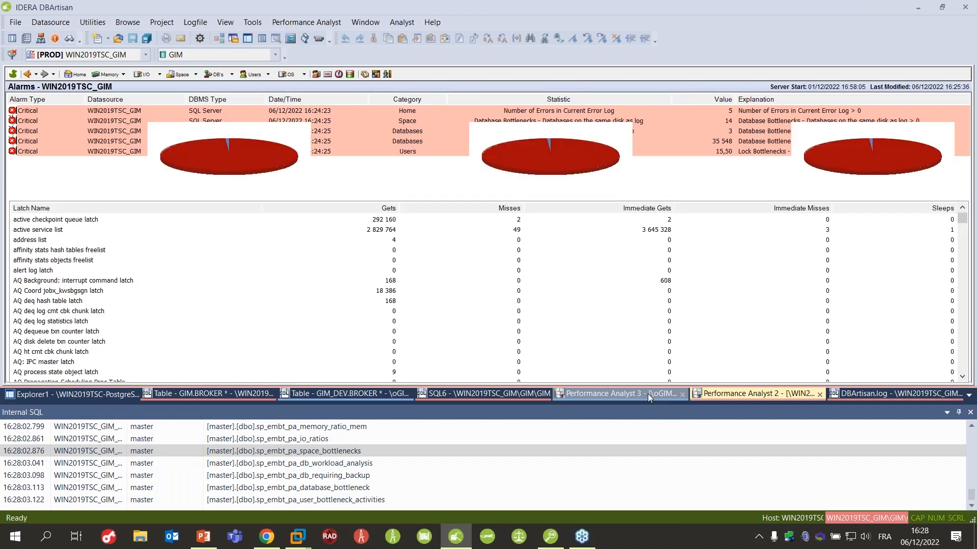
pyautogui.click(759, 536)
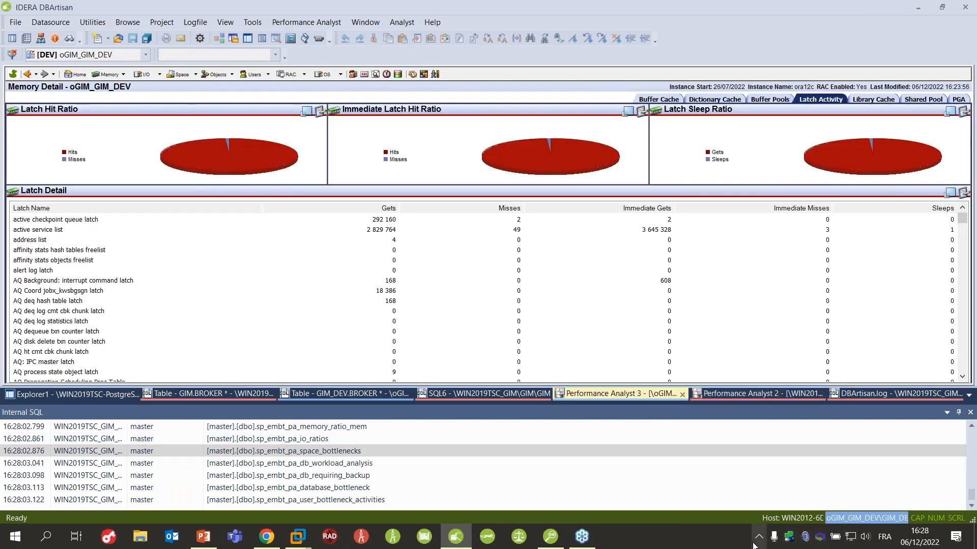
pyautogui.rightClick(760, 510)
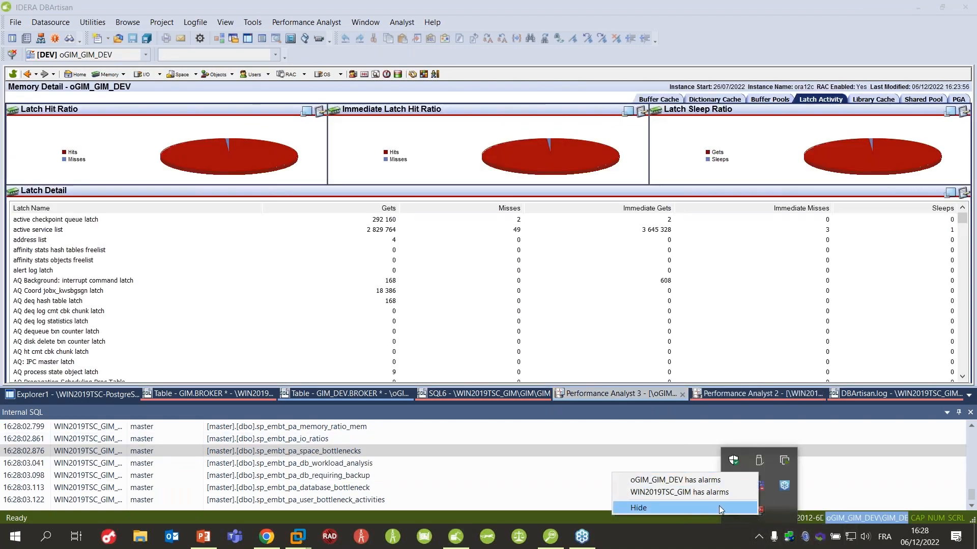
pyautogui.click(733, 295)
pyautogui.click(728, 293)
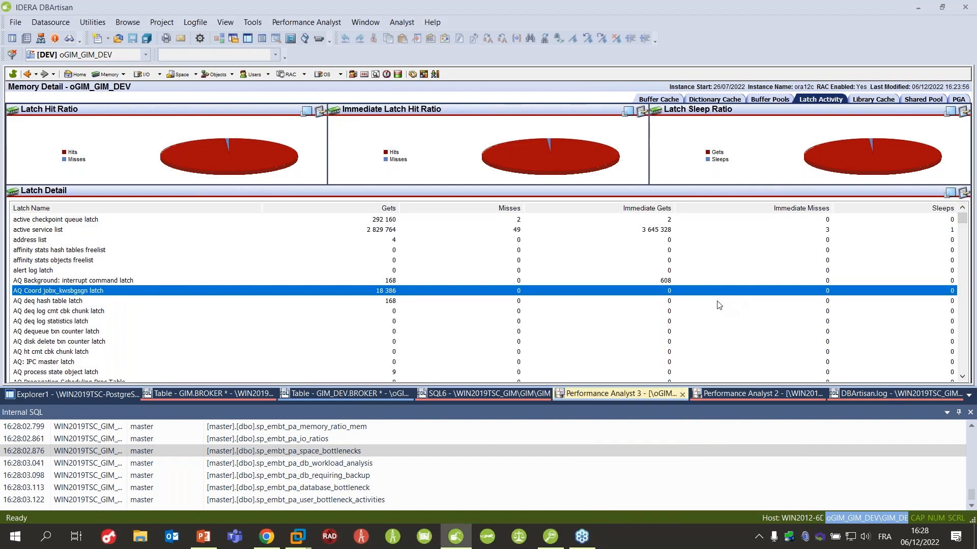
# Step: Open the Script Execution Facility and list the Oracle target datasources, including those not connected
pyautogui.click(248, 23)
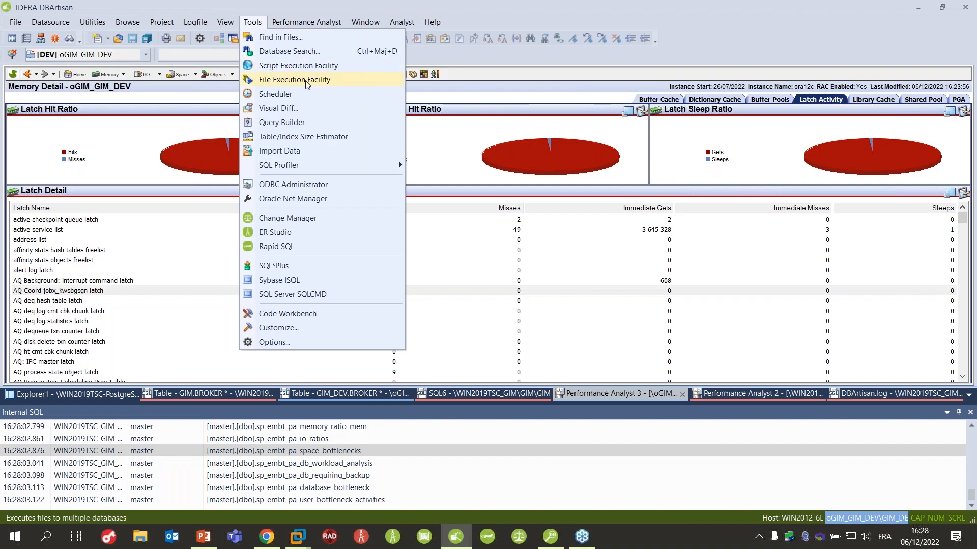
pyautogui.click(300, 66)
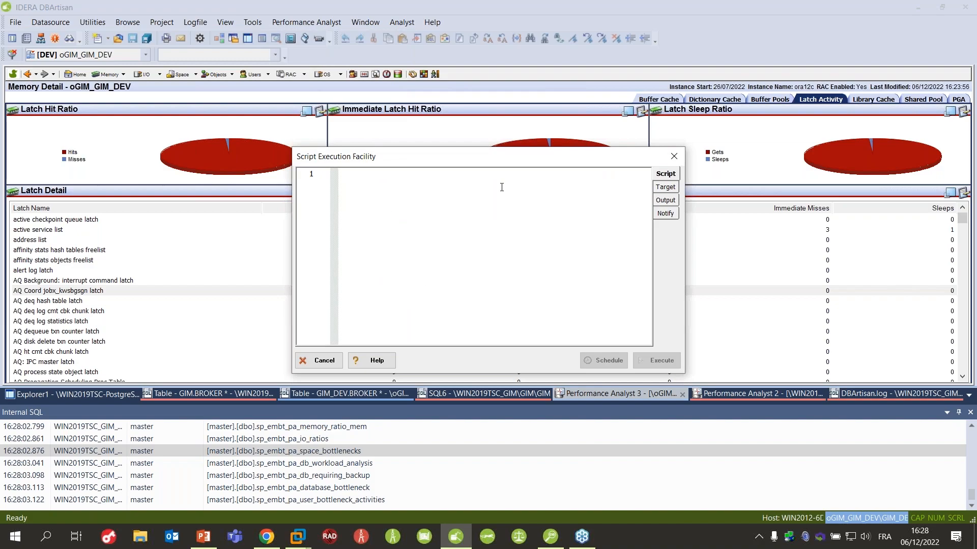
pyautogui.click(666, 187)
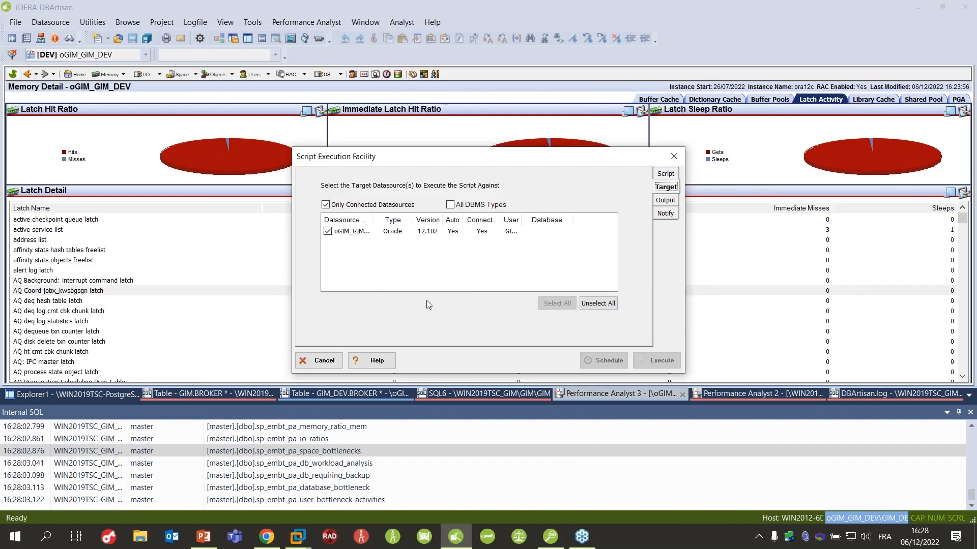
pyautogui.click(345, 205)
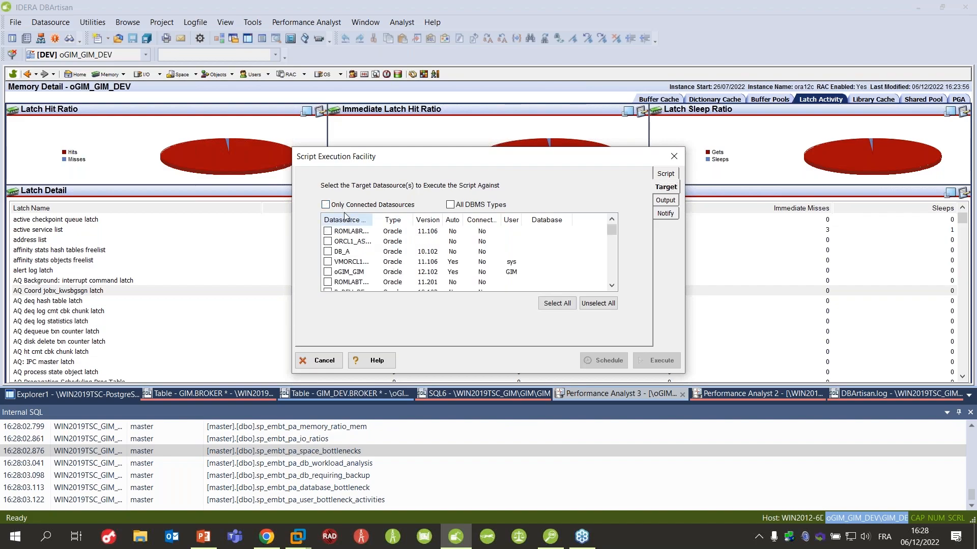
pyautogui.click(336, 242)
pyautogui.click(335, 272)
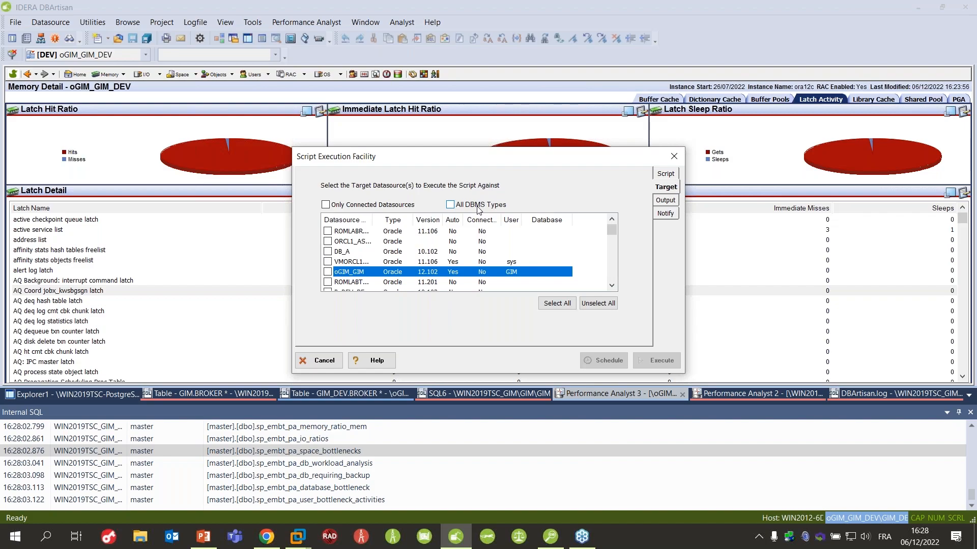
# Step: Review the script execution's file output settings, available file types and notification settings, and cancel the facility
pyautogui.click(667, 200)
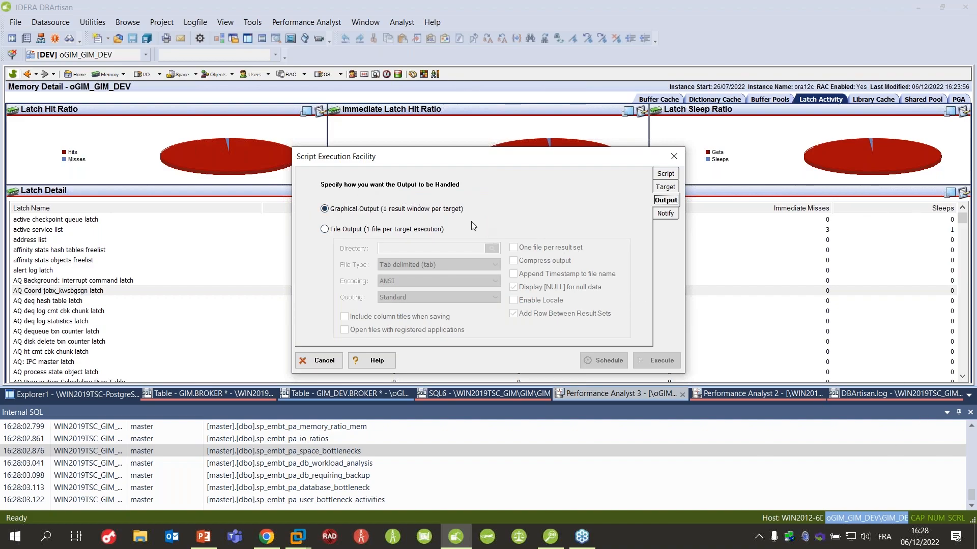
pyautogui.click(349, 229)
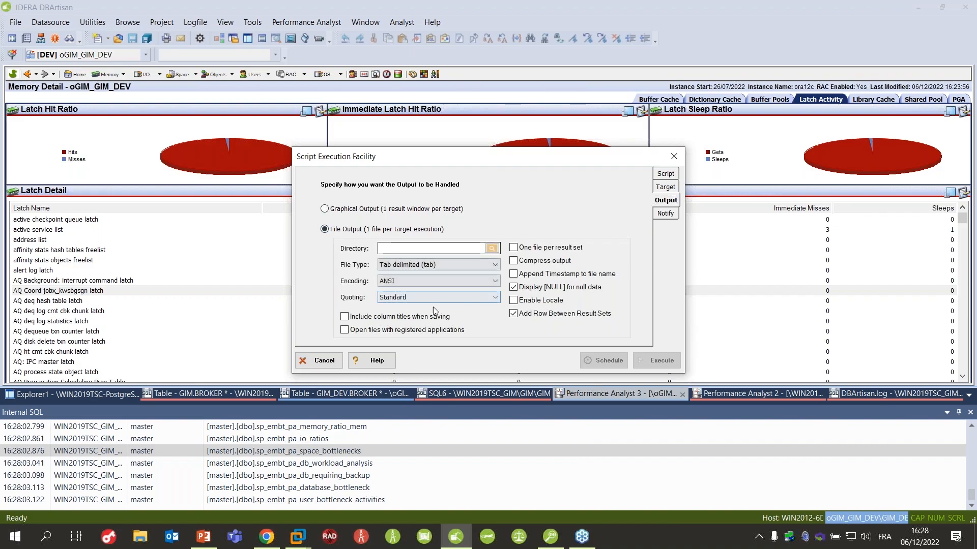
pyautogui.click(441, 265)
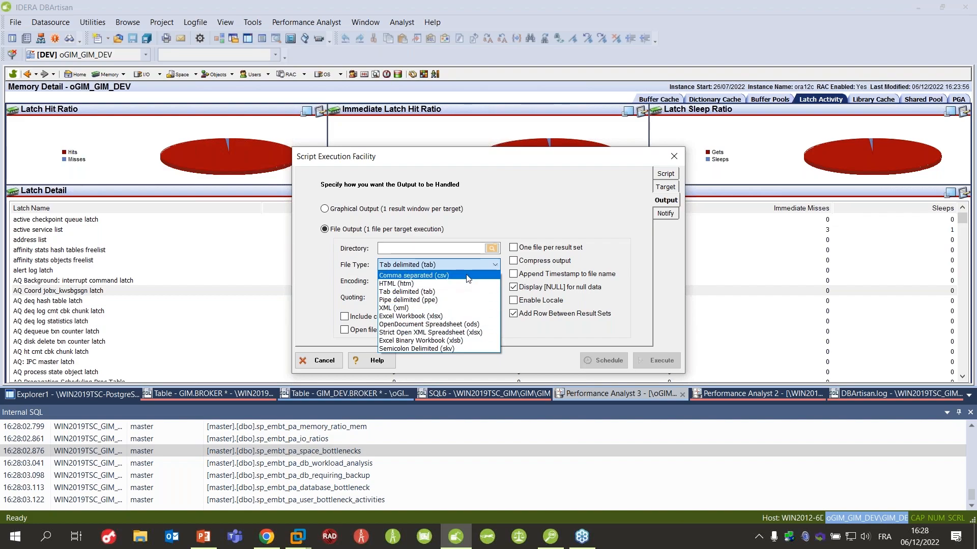
pyautogui.click(570, 209)
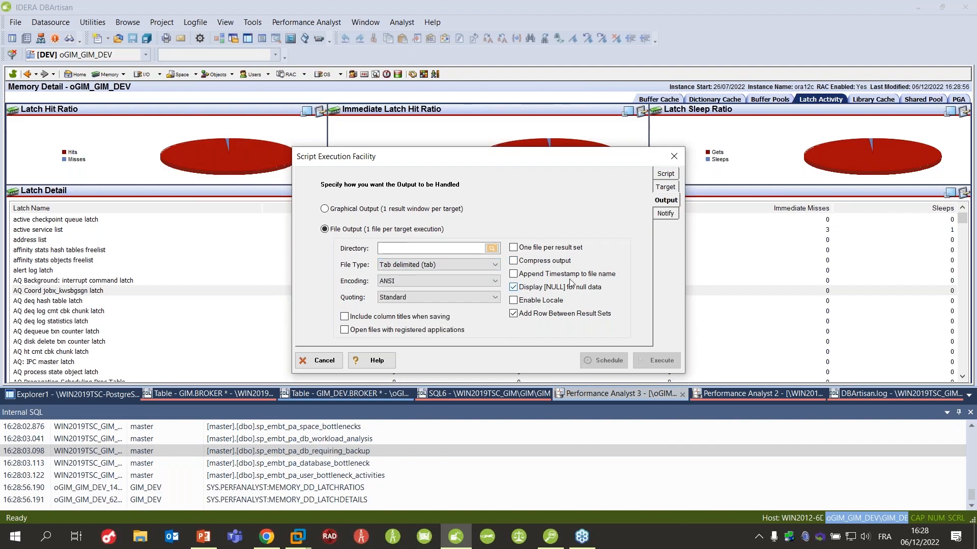
pyautogui.click(663, 215)
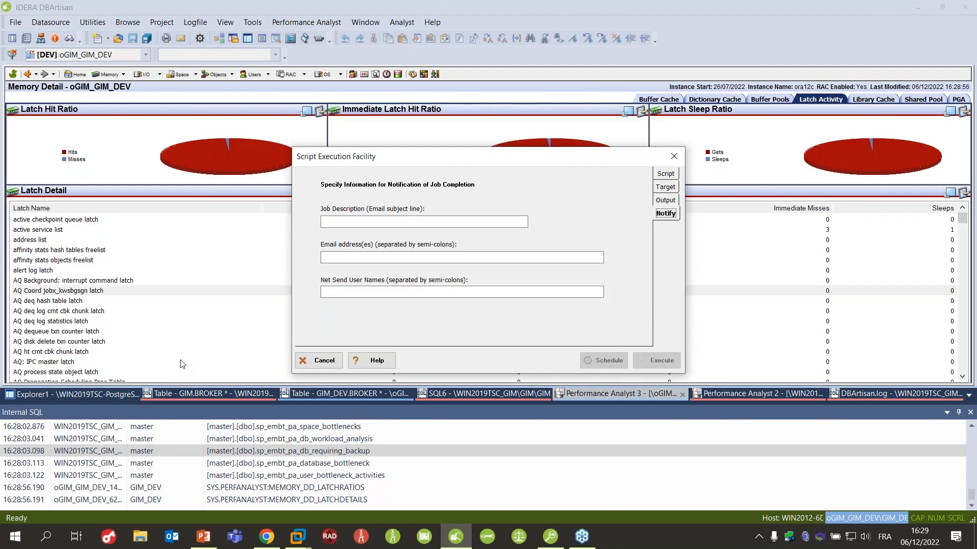
pyautogui.click(317, 361)
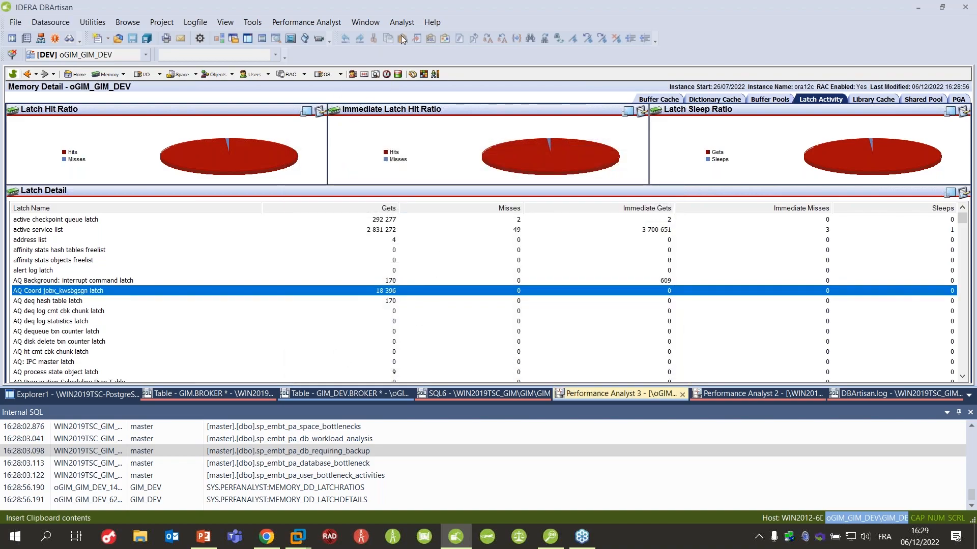
# Step: Start a Query Builder session for GIM_DEV and add the INVESTMENT and INVESTMENT_TYPE tables to the diagram
pyautogui.click(252, 23)
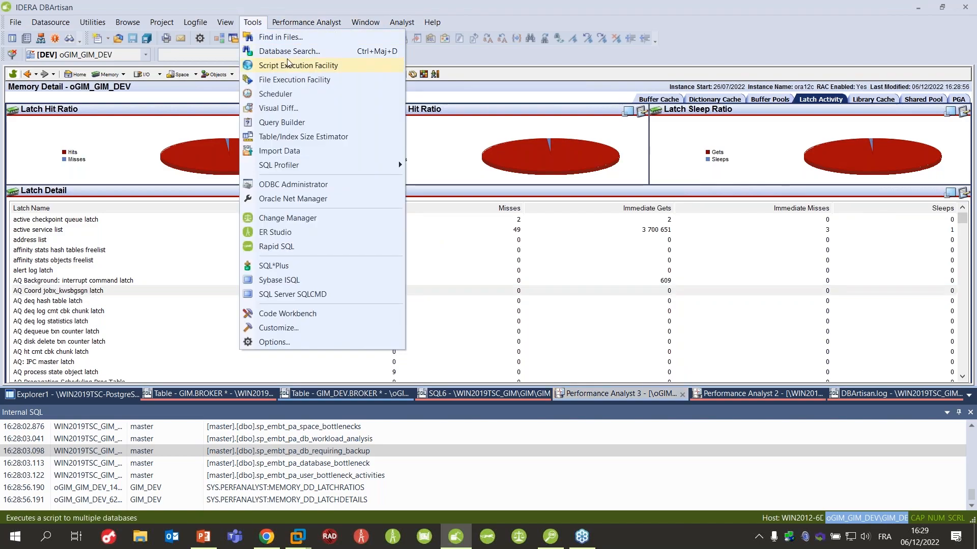
pyautogui.click(285, 122)
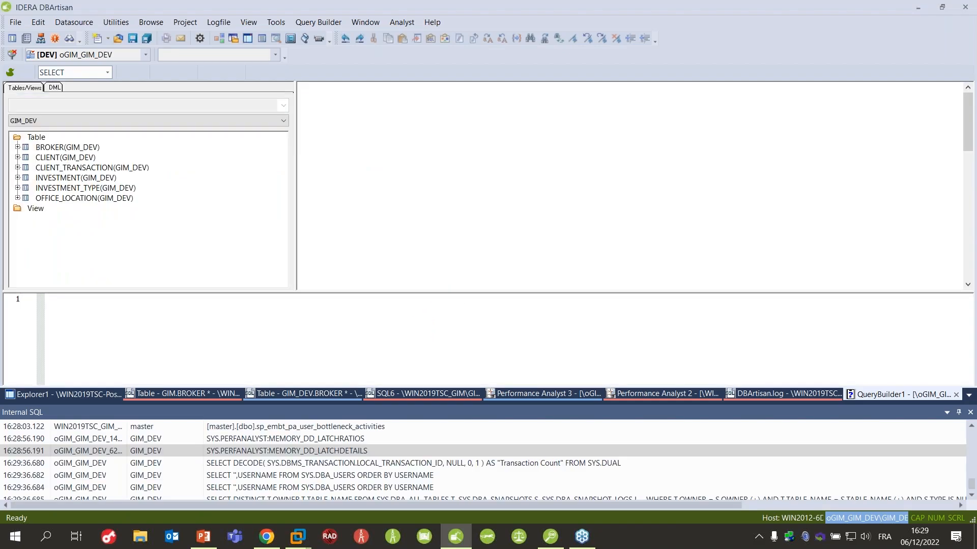
pyautogui.click(77, 147)
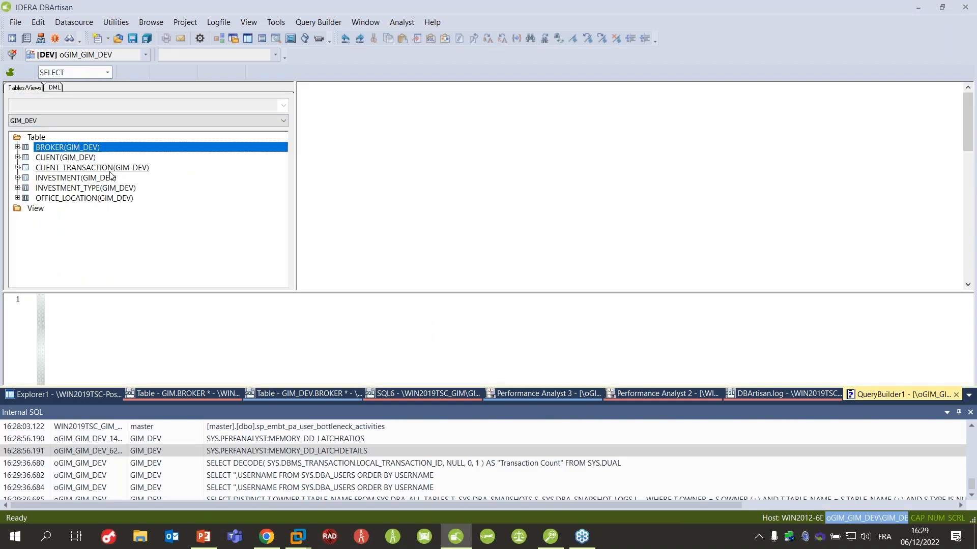
pyautogui.click(110, 179)
pyautogui.keyDown('shift'); pyautogui.click(107, 190); pyautogui.keyUp('shift')
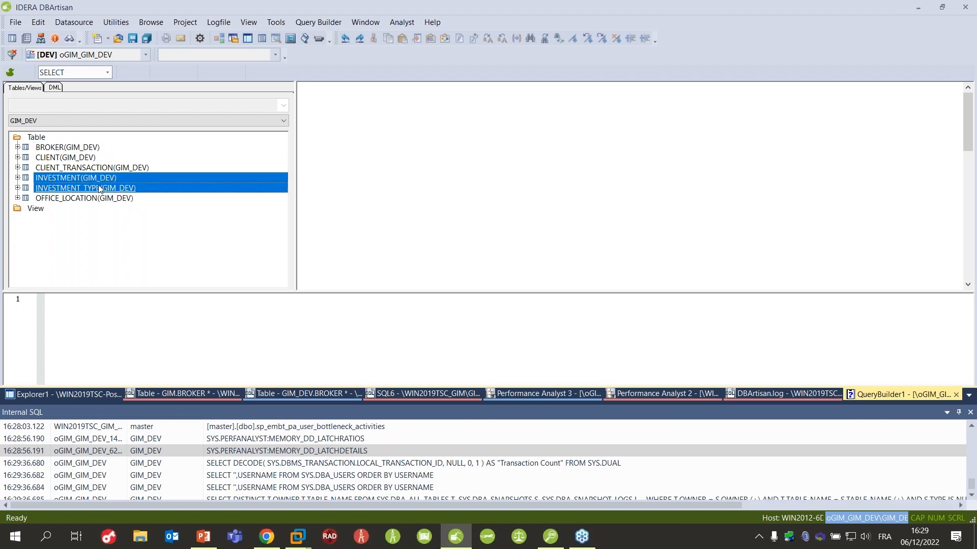
pyautogui.moveTo(90, 180); pyautogui.dragTo(517, 183)
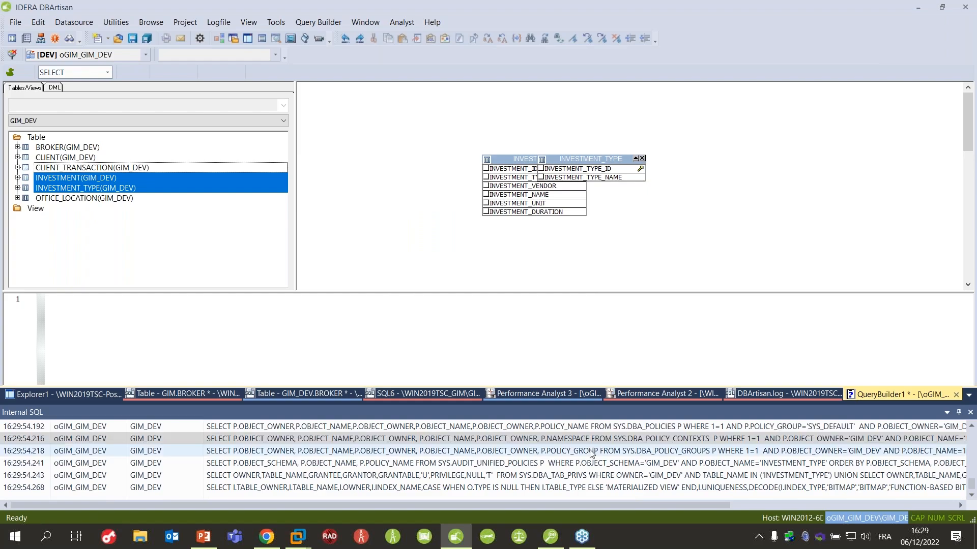
# Step: Separate the two tables, join INVESTMENT to INVESTMENT_TYPE on INVESTMENT_TYPE_ID and show the SELECT statement's clause tree
pyautogui.moveTo(584, 159); pyautogui.dragTo(769, 163)
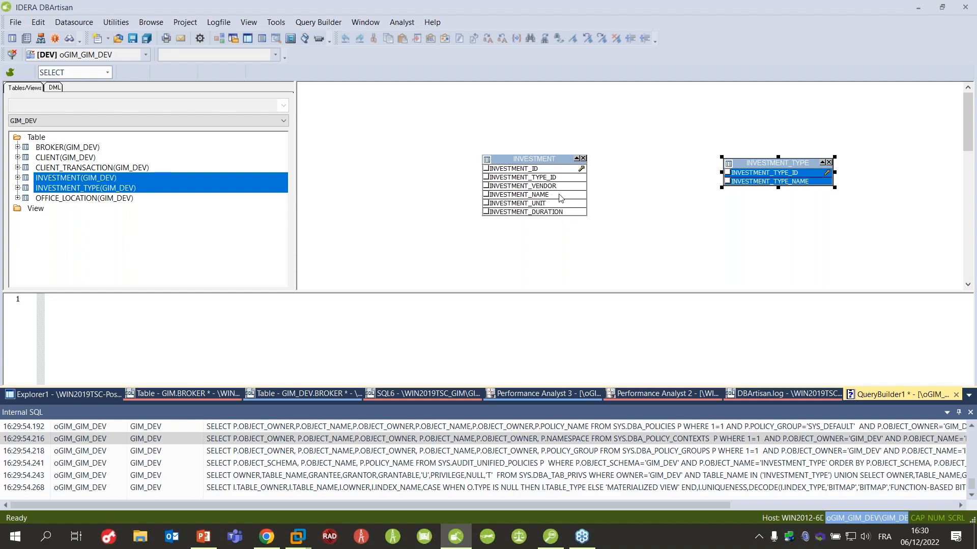
pyautogui.moveTo(554, 177); pyautogui.dragTo(758, 174)
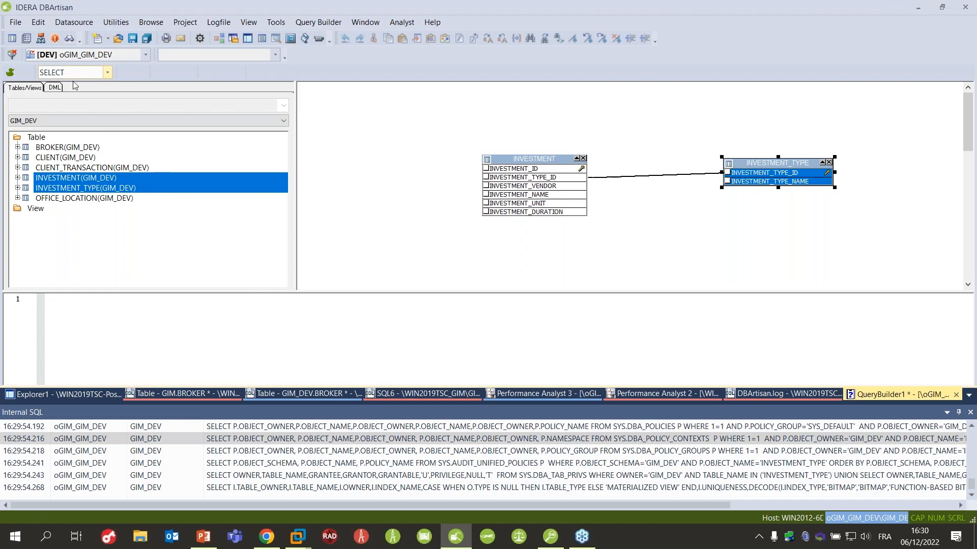
pyautogui.click(54, 88)
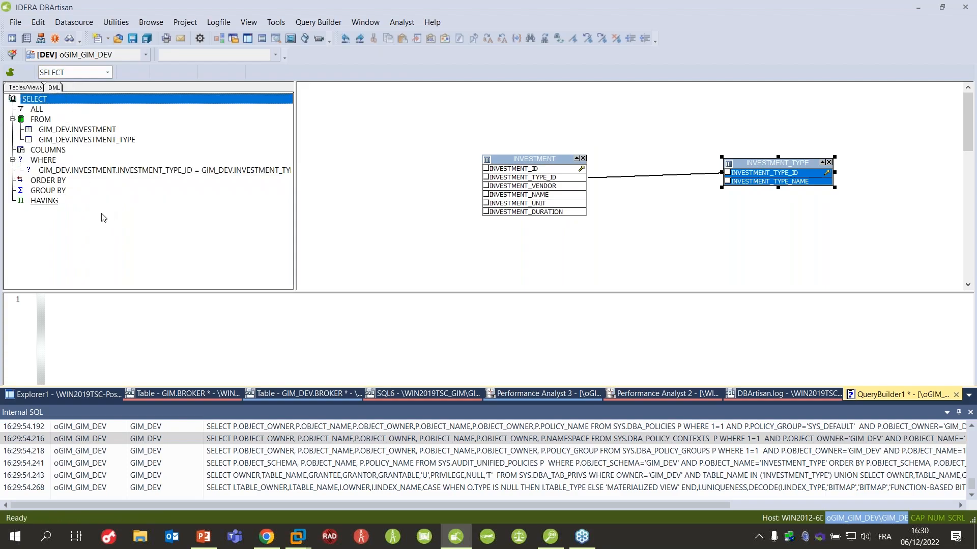
pyautogui.click(36, 109)
pyautogui.click(41, 119)
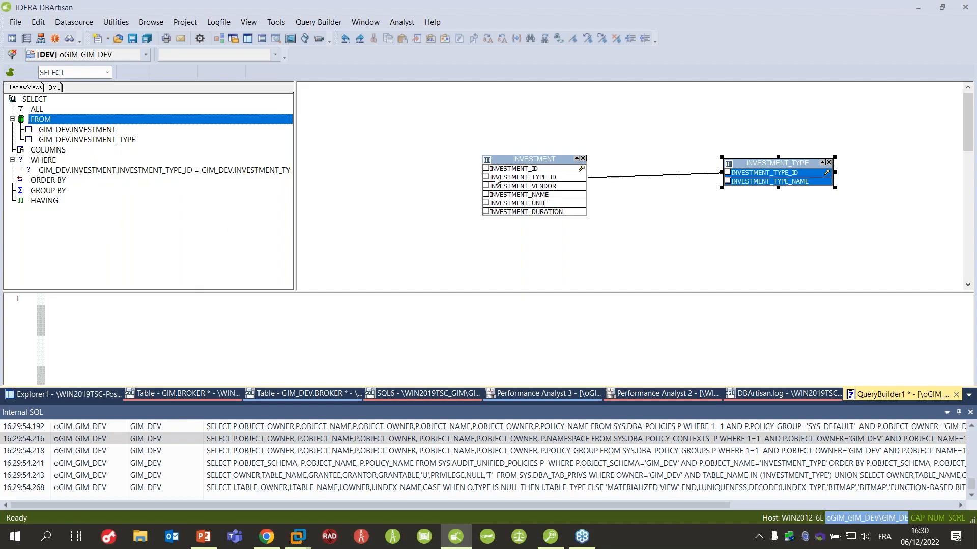
# Step: Add INVESTMENT_NAME, INVESTMENT_TYPE_NAME and the INVESTMENT table's INVESTMENT_TYPE_ID to the query's columns, keeping the SELECT statement type
pyautogui.click(486, 194)
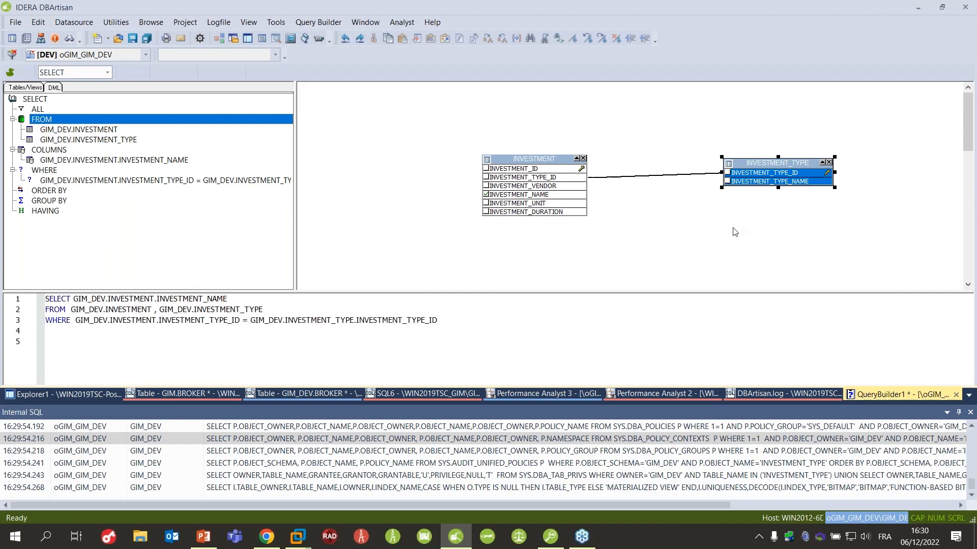
pyautogui.click(727, 181)
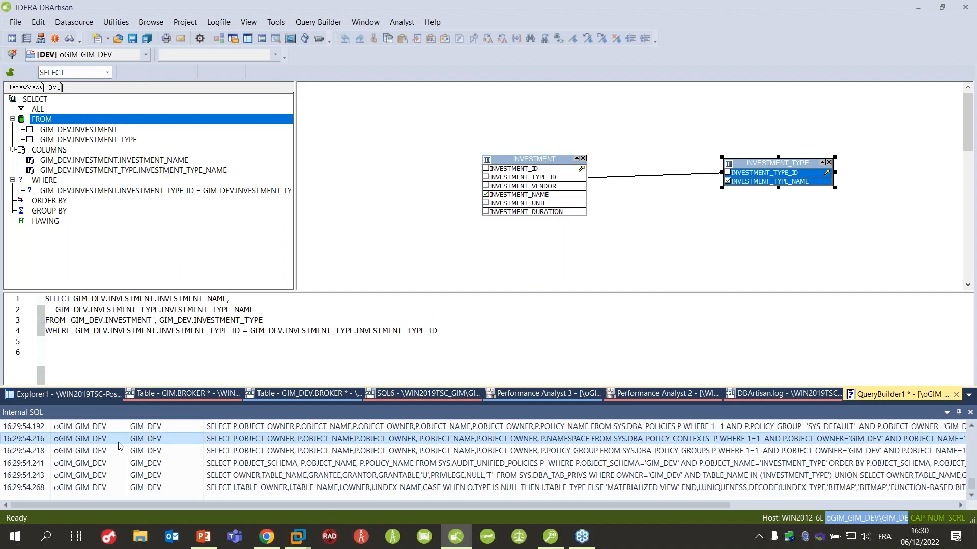
pyautogui.moveTo(61, 298); pyautogui.dragTo(476, 374)
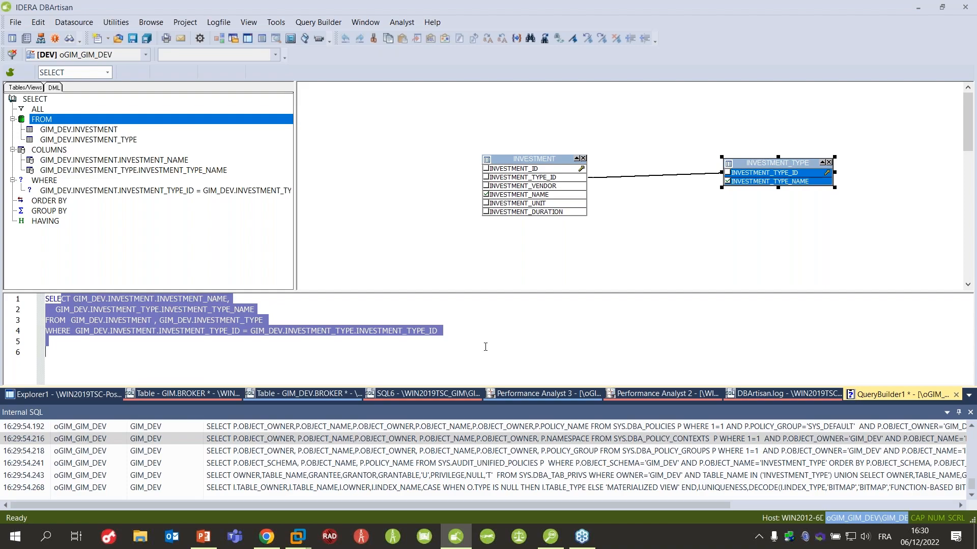
pyautogui.click(74, 73)
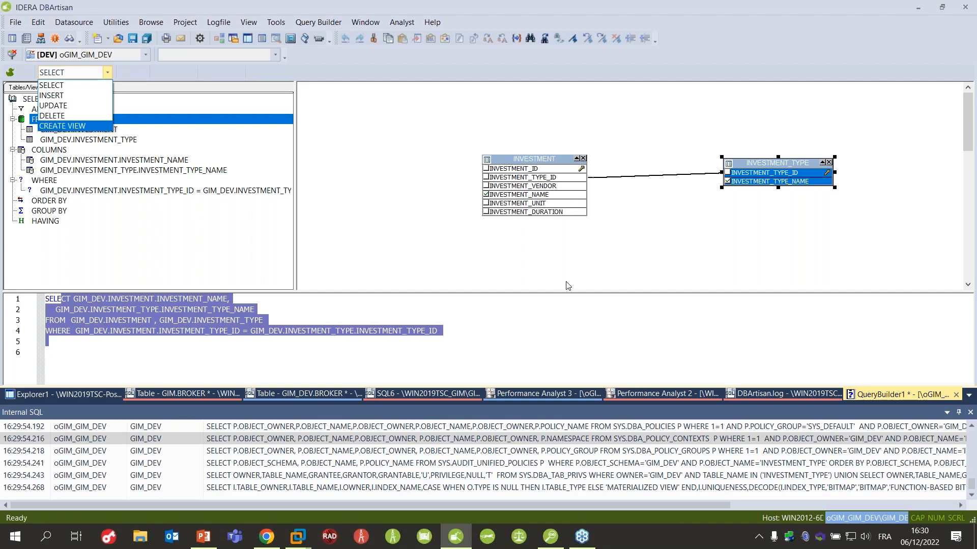
pyautogui.click(731, 239)
pyautogui.click(486, 177)
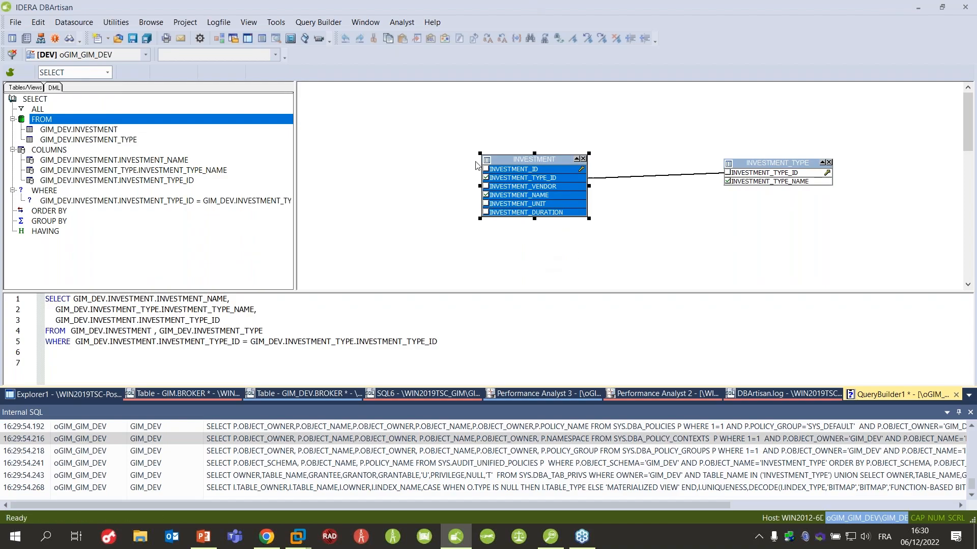
pyautogui.click(314, 21)
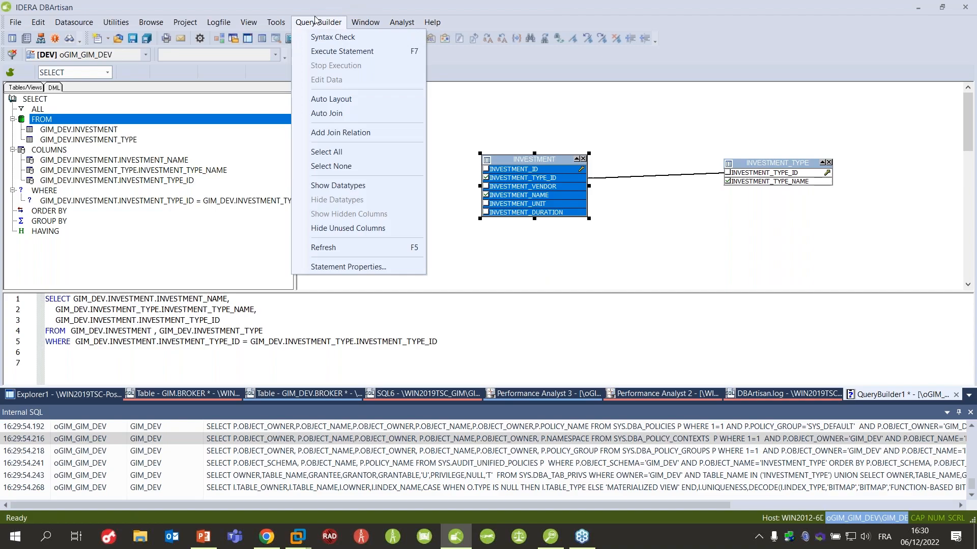
pyautogui.moveTo(270, 23)
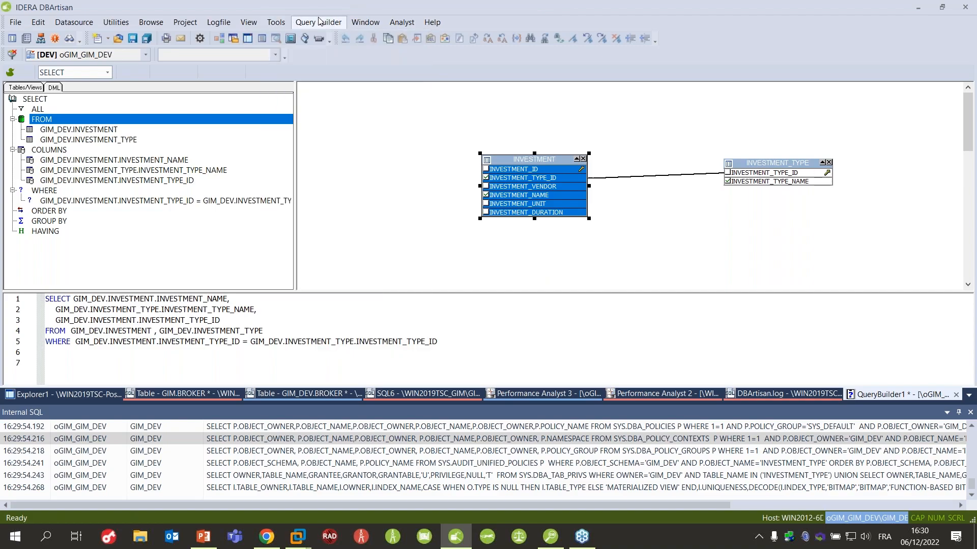
pyautogui.click(284, 24)
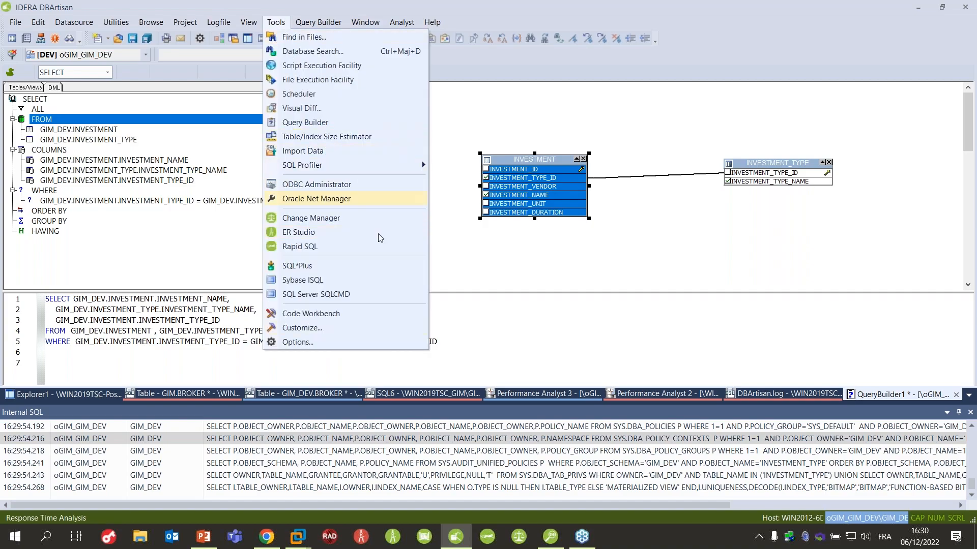
pyautogui.click(486, 286)
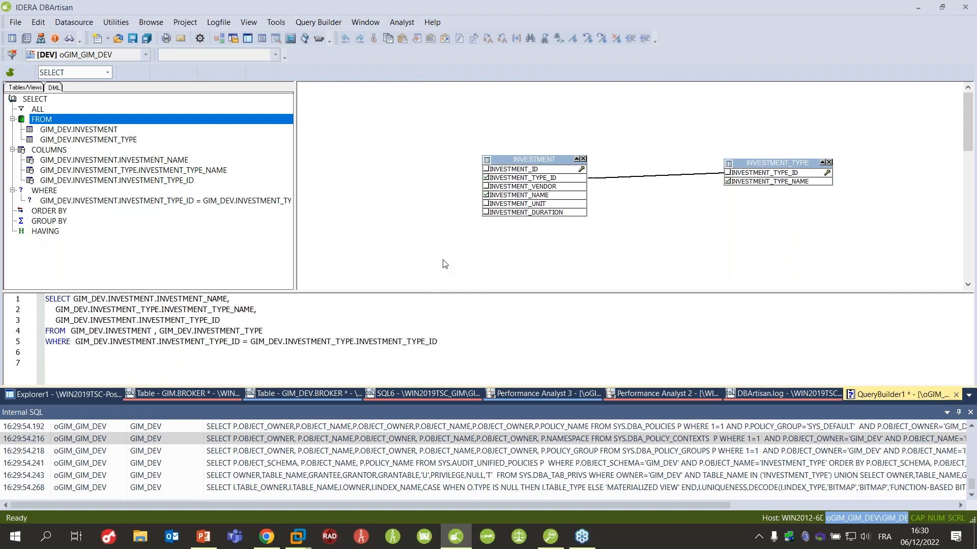
# Step: Glance at the PostgreSQL datasource's tables in the explorer and show the Top SQL summary for oGIM_GIM_DEV
pyautogui.click(87, 396)
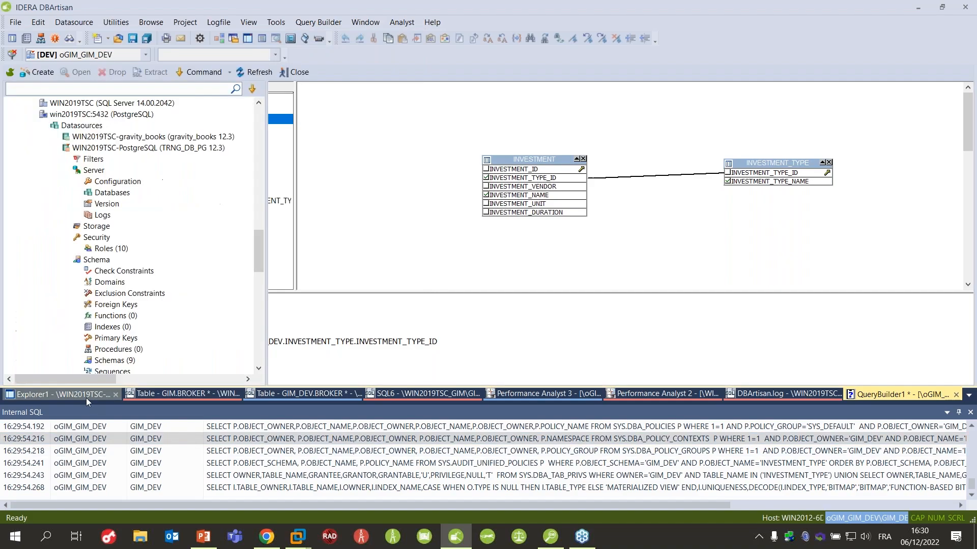
pyautogui.scroll(-1, 182, 236)
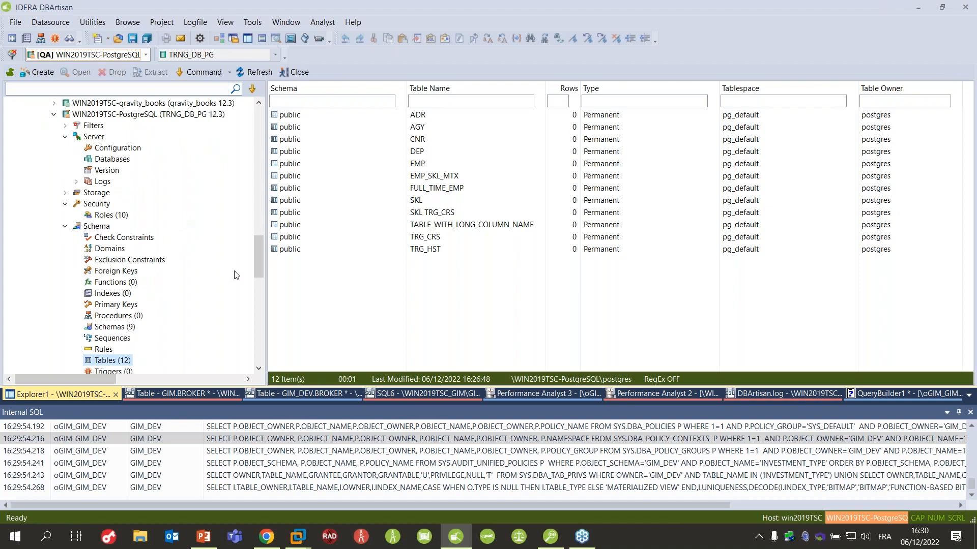
pyautogui.click(571, 398)
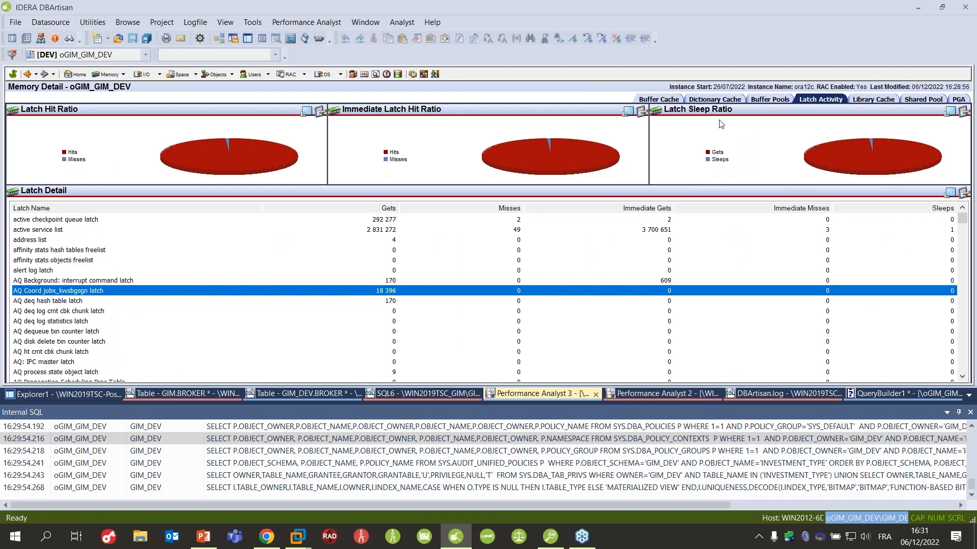
pyautogui.click(365, 74)
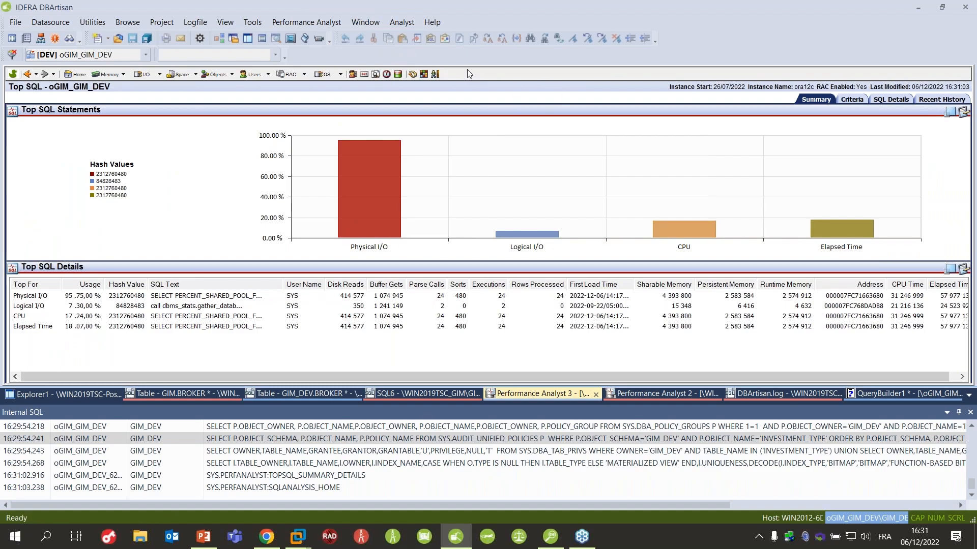
# Step: Show the top sessions of oGIM_GIM_DEV, check the actions available for session SID 129 and look through the session list
pyautogui.click(351, 75)
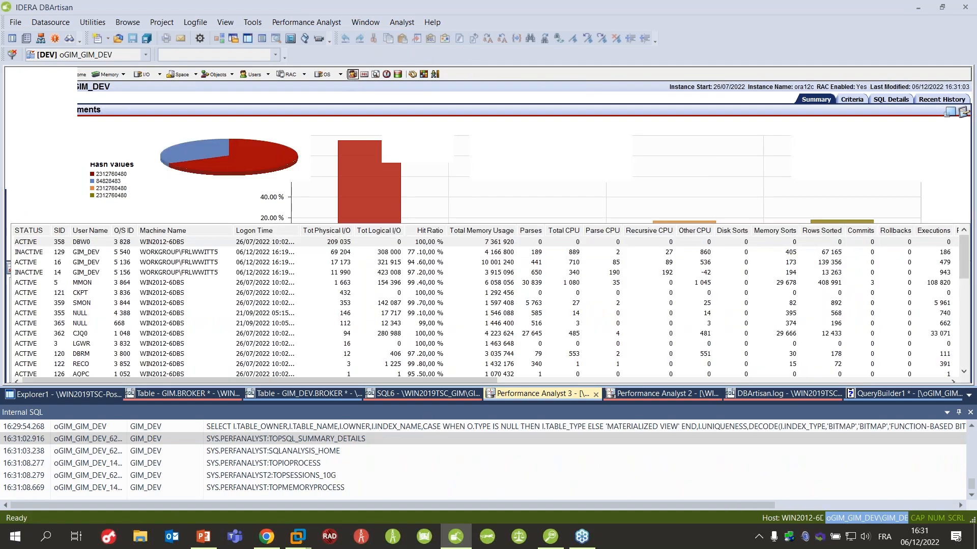
pyautogui.click(159, 252)
pyautogui.rightClick(159, 252)
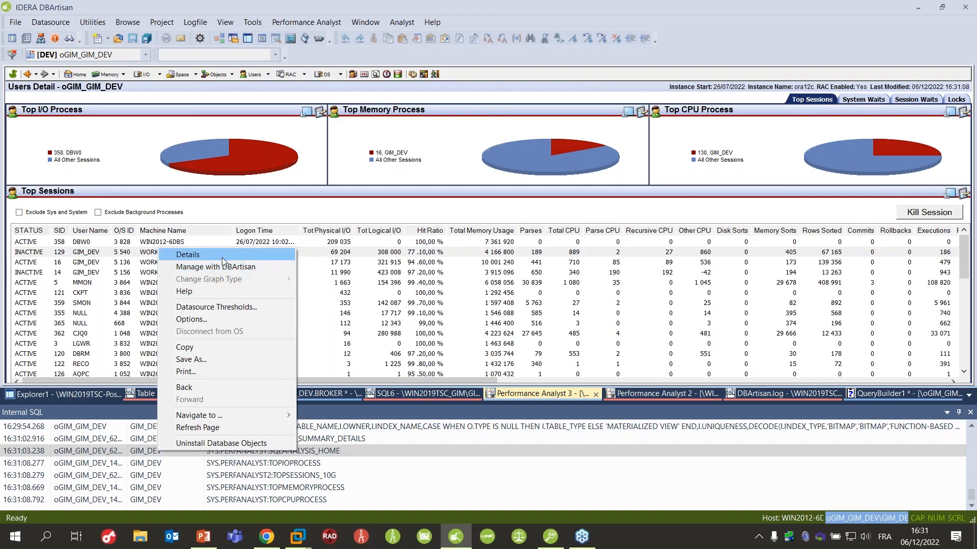
pyautogui.press('Escape')
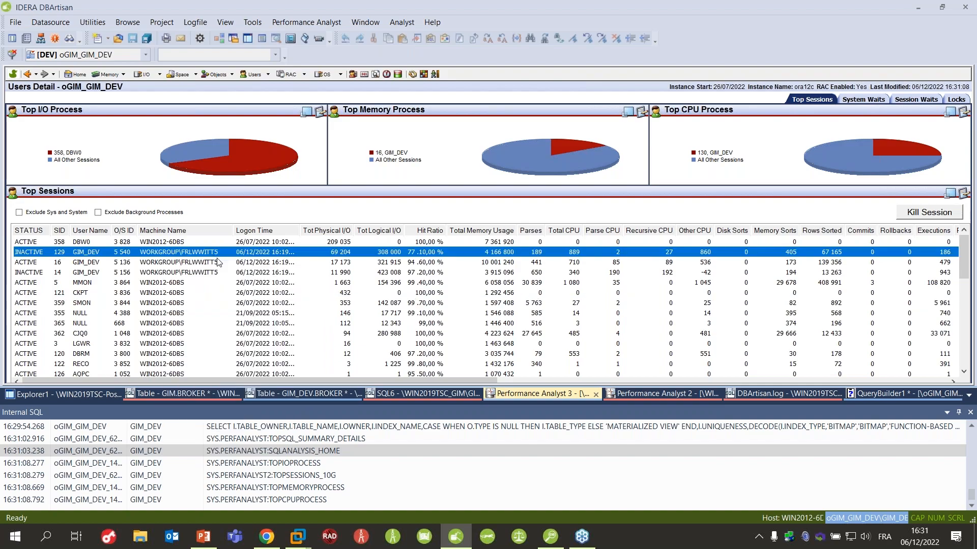
pyautogui.scroll(-8, 221, 267)
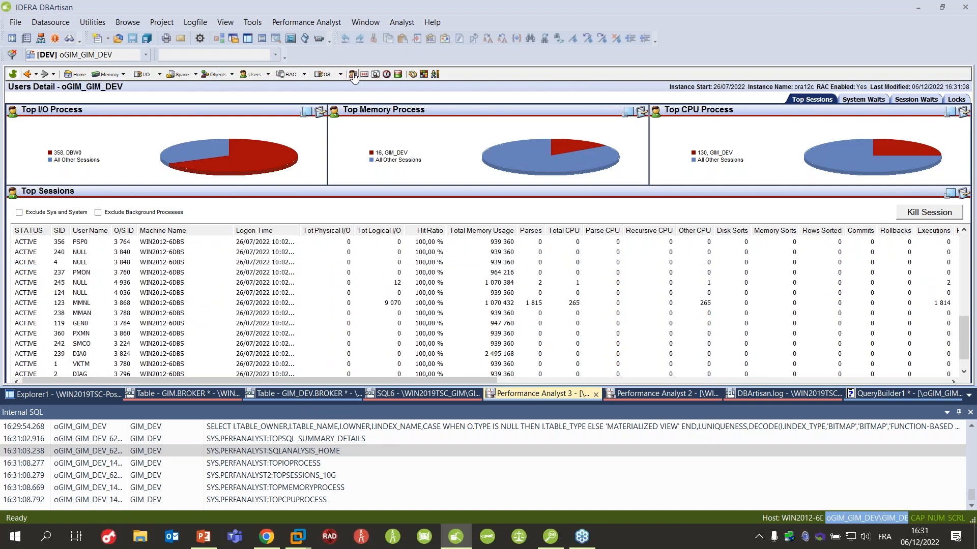
# Step: In the explorer, list the logins and server roles of SQL Server datasource WIN2019TSC_GIM and expand its Storage node
pyautogui.click(56, 394)
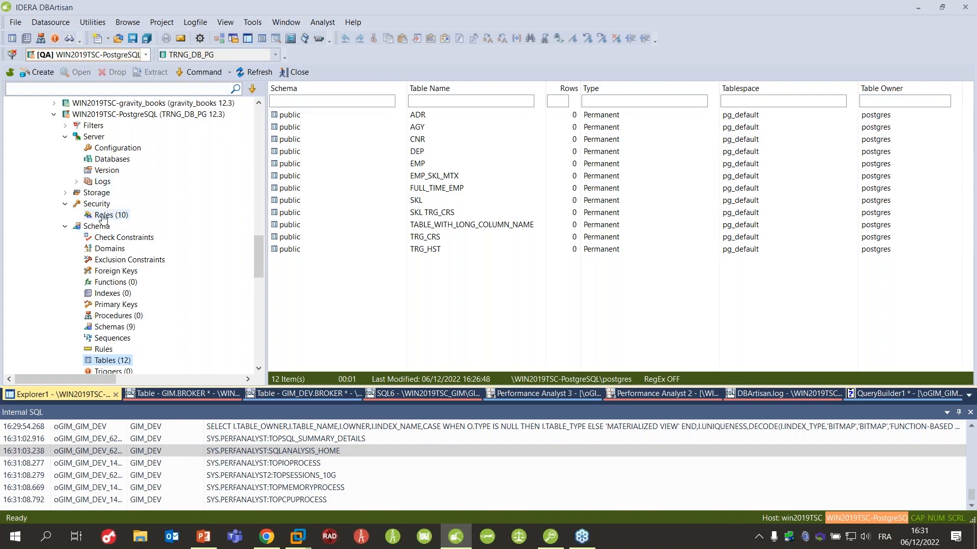
pyautogui.scroll(-6, 235, 334)
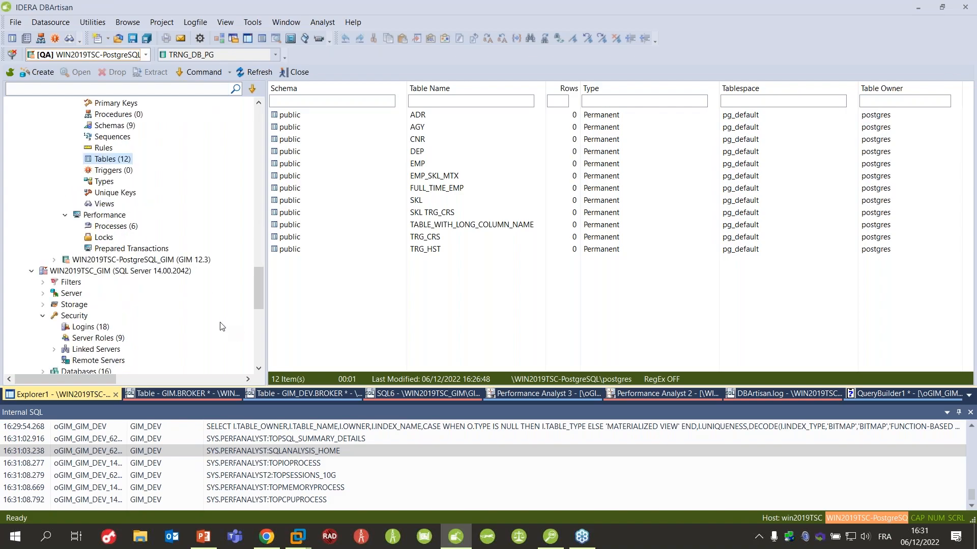
pyautogui.scroll(-4, 202, 306)
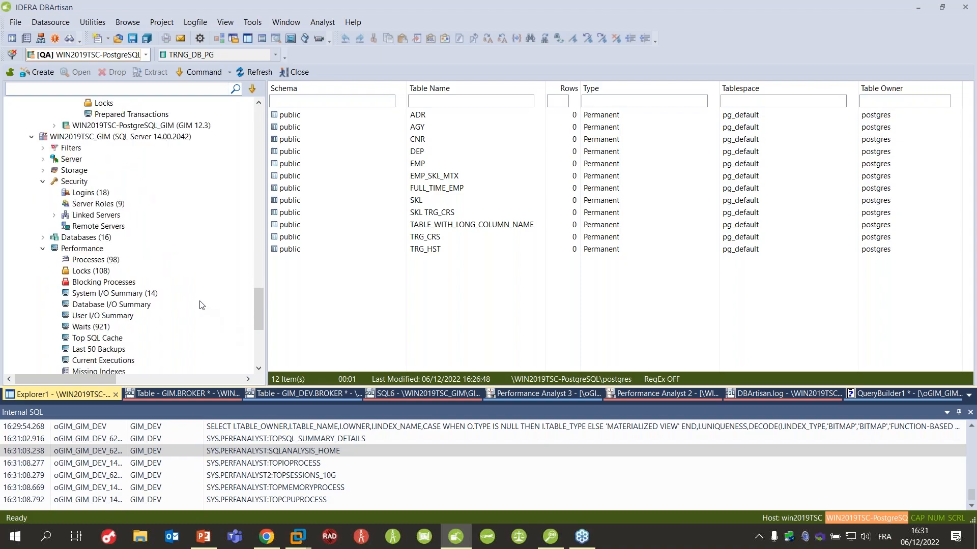
pyautogui.click(83, 193)
pyautogui.click(108, 204)
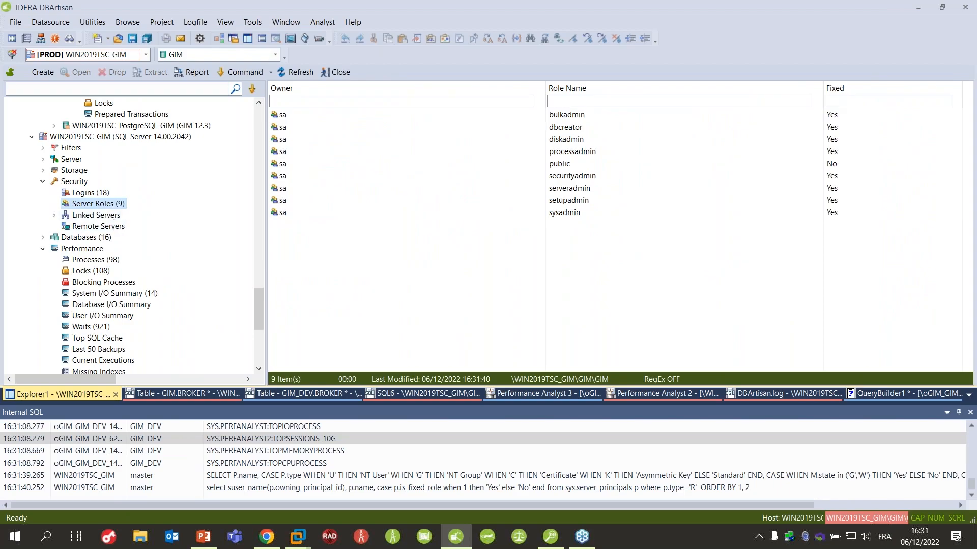
pyautogui.scroll(-4, 146, 249)
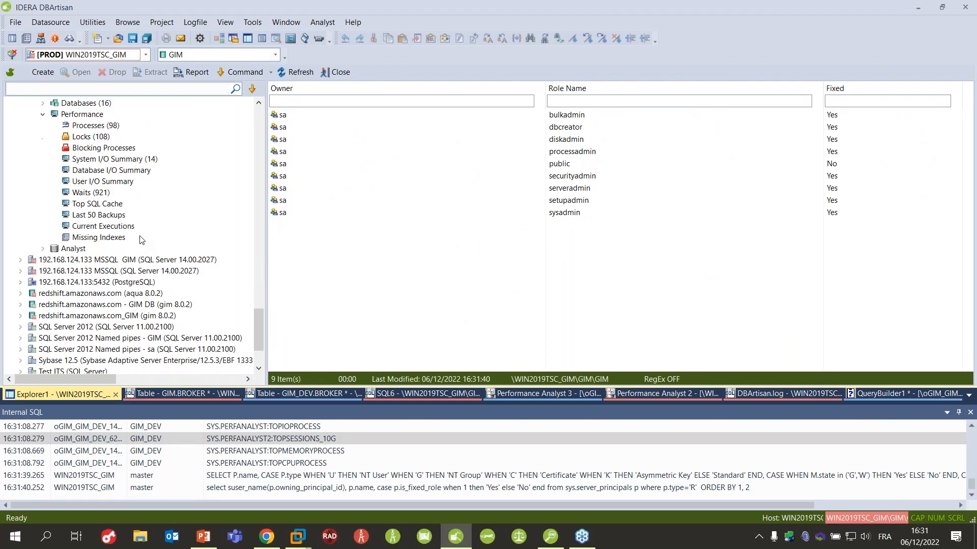
pyautogui.scroll(5, 217, 192)
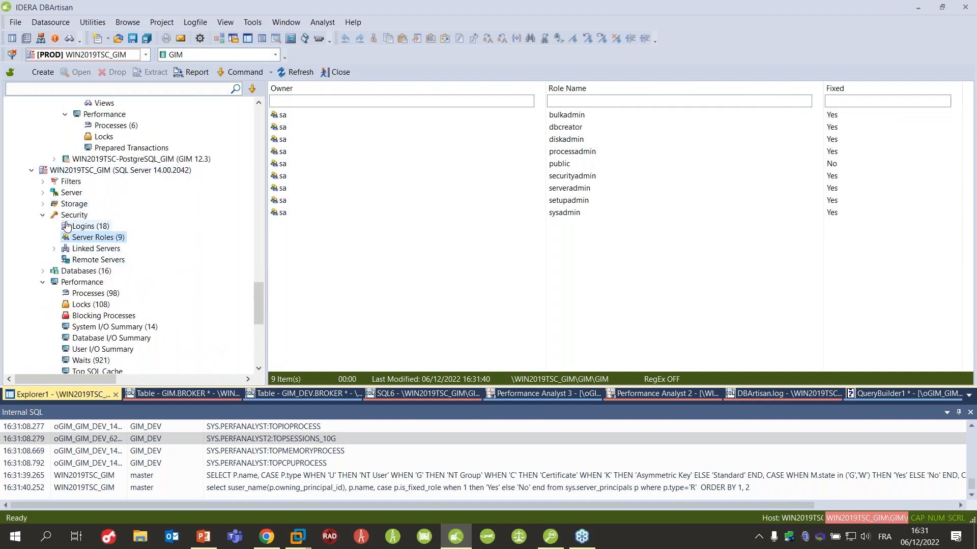
pyautogui.click(43, 204)
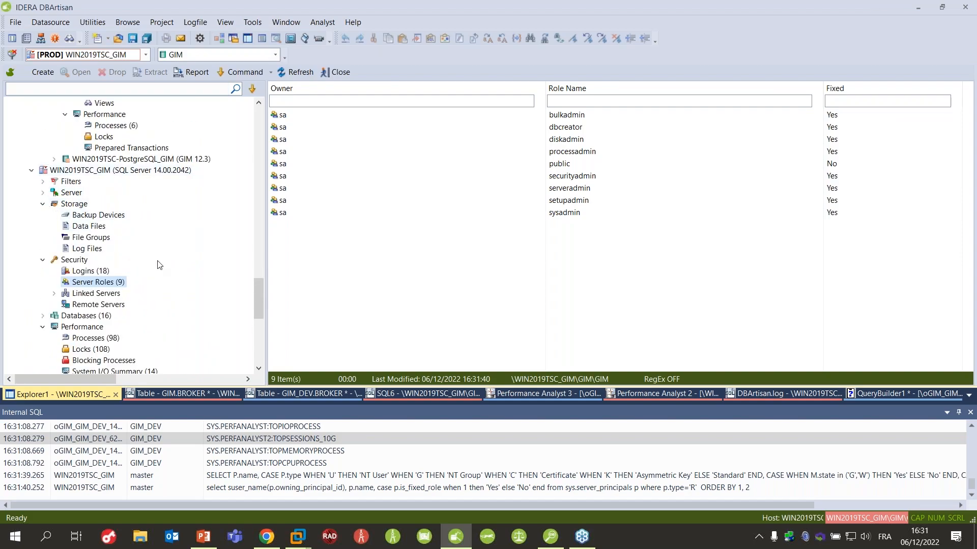
pyautogui.scroll(-1, 158, 264)
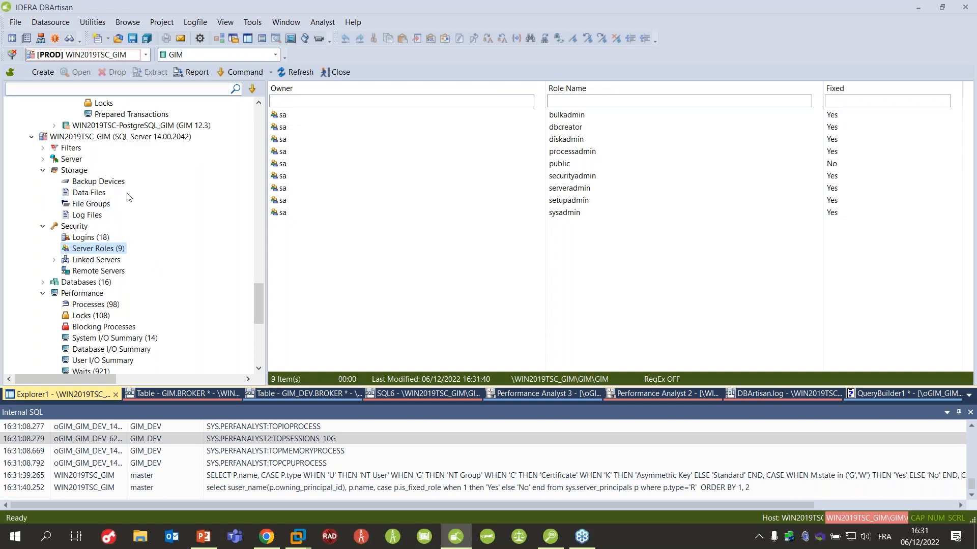
# Step: Expand the Storage node of the Oracle datasource oGIM_GIM_DEV and list its tablespaces
pyautogui.scroll(15, 196, 159)
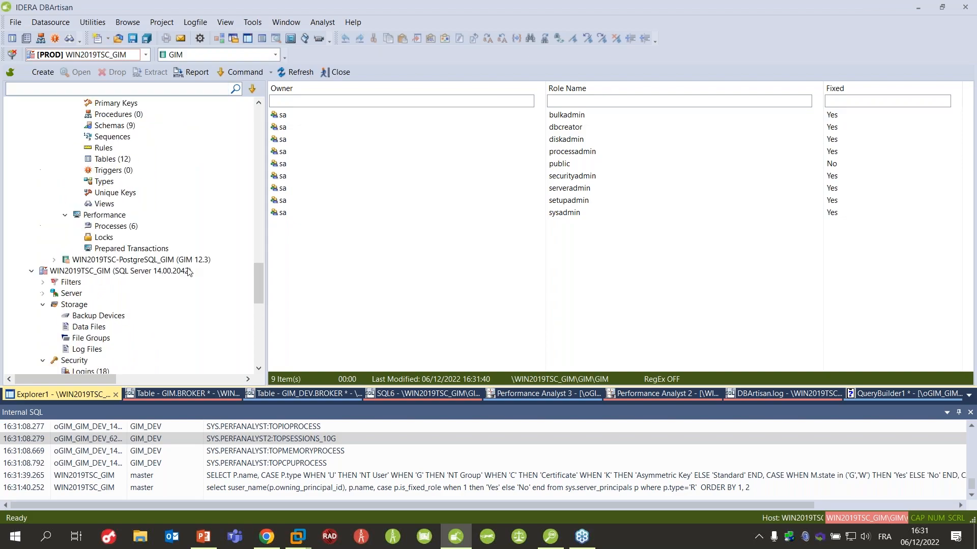
pyautogui.scroll(2, 196, 168)
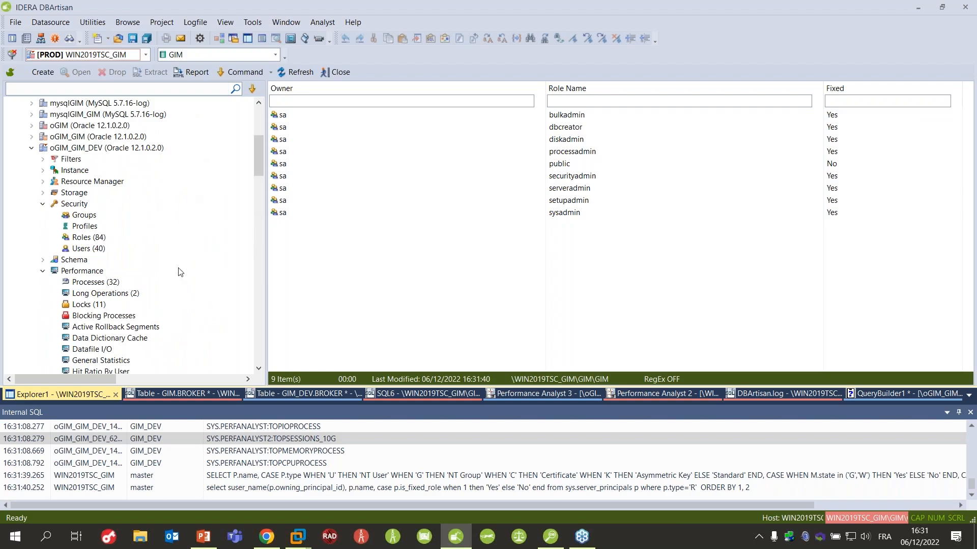
pyautogui.scroll(-2, 181, 271)
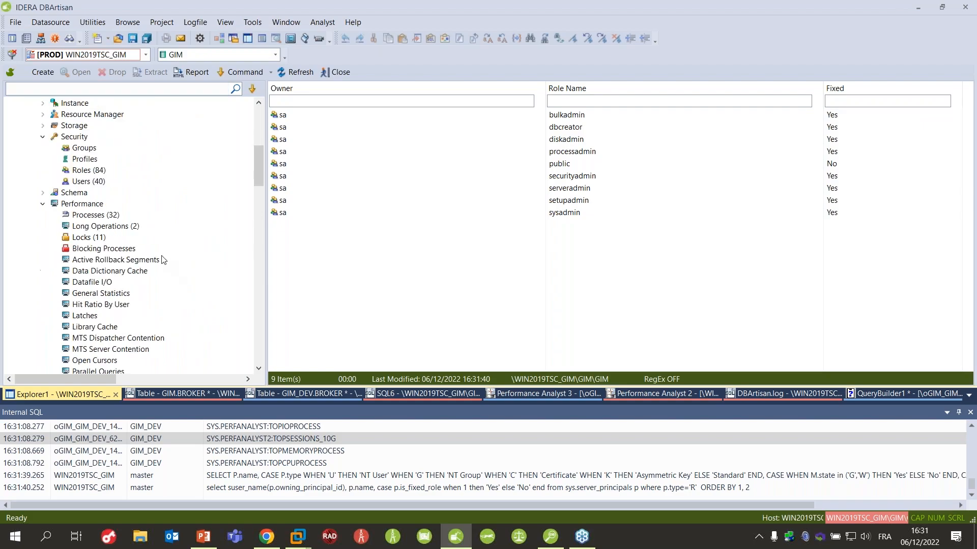
pyautogui.click(43, 125)
pyautogui.click(92, 193)
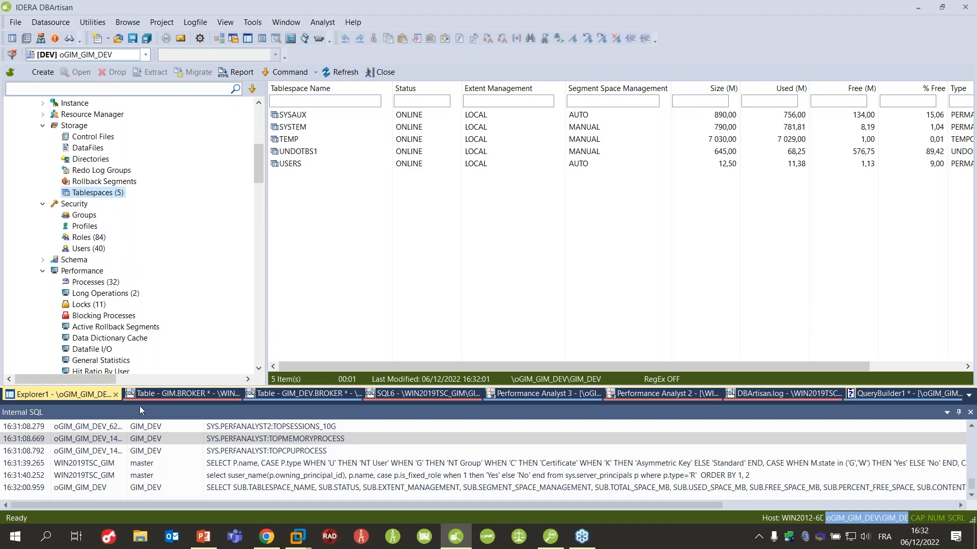
# Step: List the procedures in the oGIM_GIM_DEV schema node and open APEX_040200's DEVELOPMENT_SERVICE_HOME_LOGIN in the object editor
pyautogui.scroll(-2, 94, 335)
pyautogui.click(42, 193)
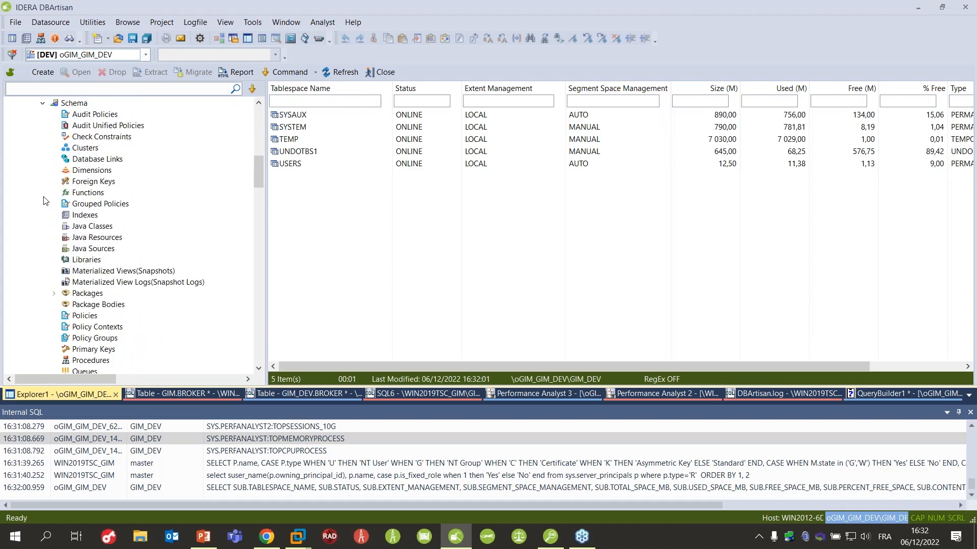
pyautogui.click(100, 362)
pyautogui.rightClick(333, 157)
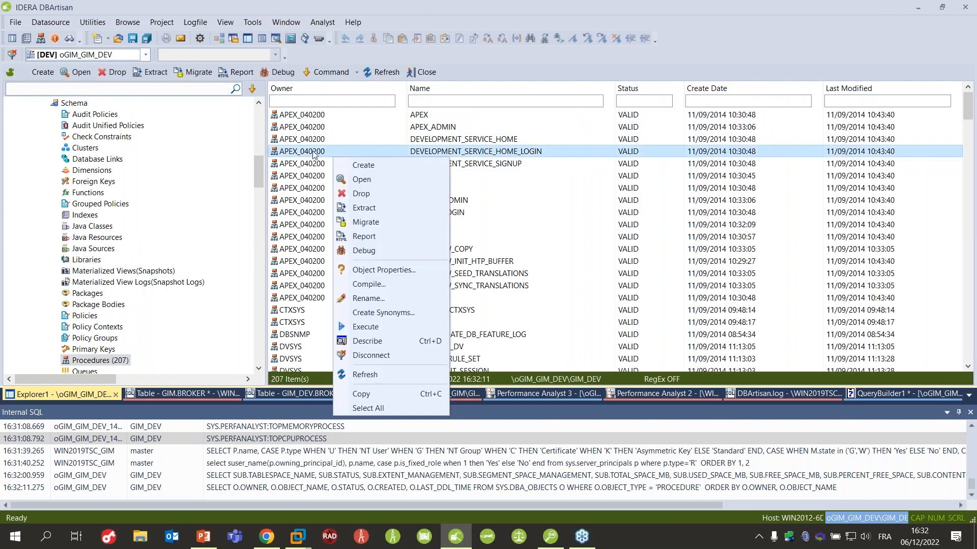
pyautogui.click(383, 179)
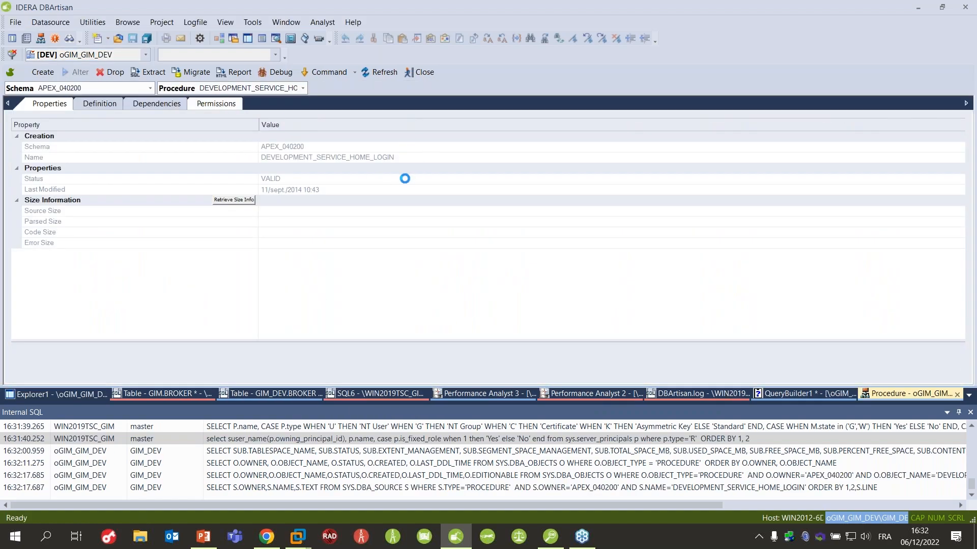
# Step: Mark EXECUTE as granted to the AUDIT_VIEW… role, preview the generated GRANT statements and cancel the preview without executing it
pyautogui.click(170, 254)
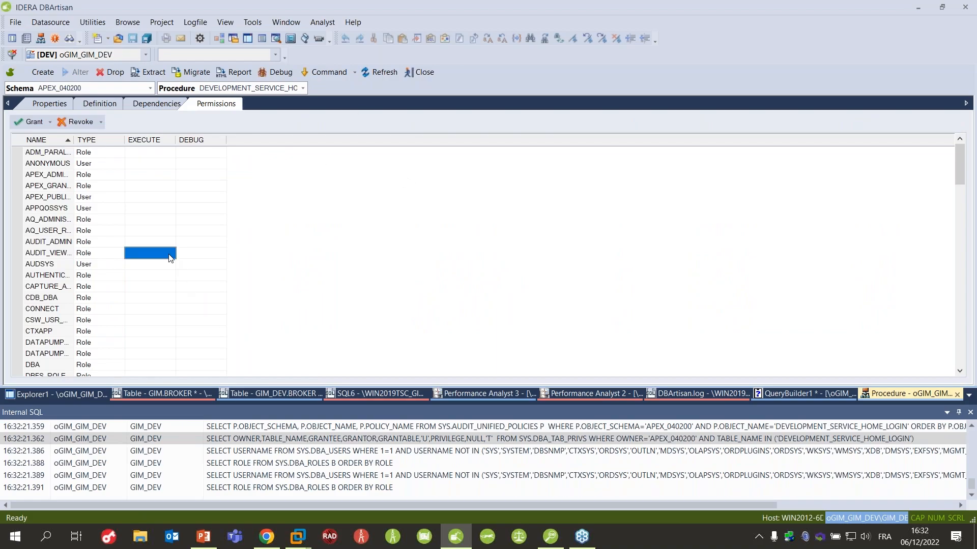
pyautogui.click(33, 122)
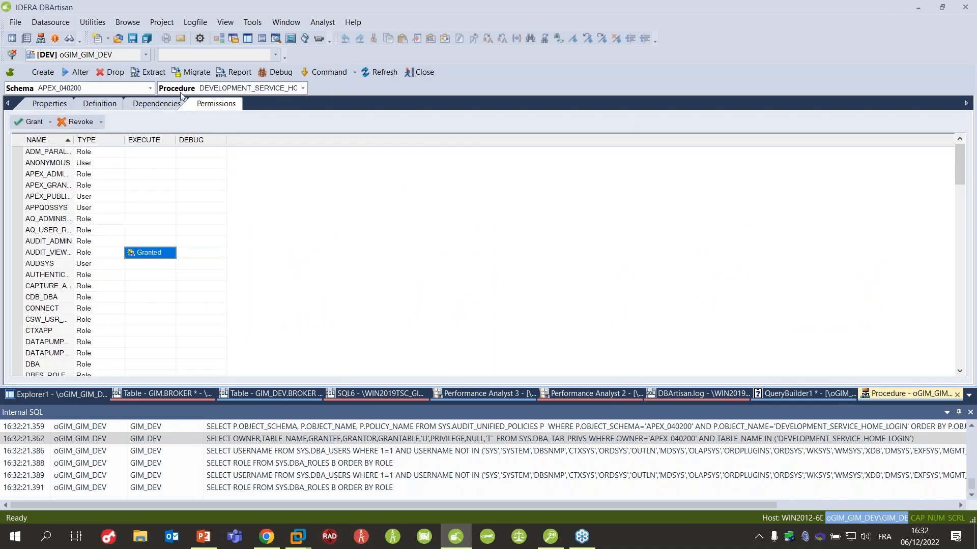
pyautogui.click(78, 72)
pyautogui.scroll(-7, 538, 271)
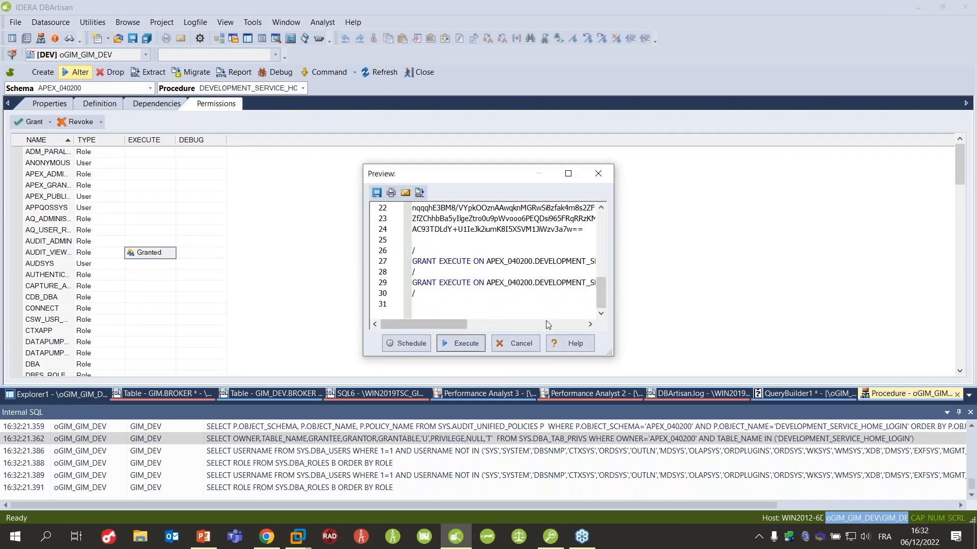
pyautogui.moveTo(410, 325); pyautogui.dragTo(491, 315)
pyautogui.moveTo(457, 251); pyautogui.dragTo(556, 295)
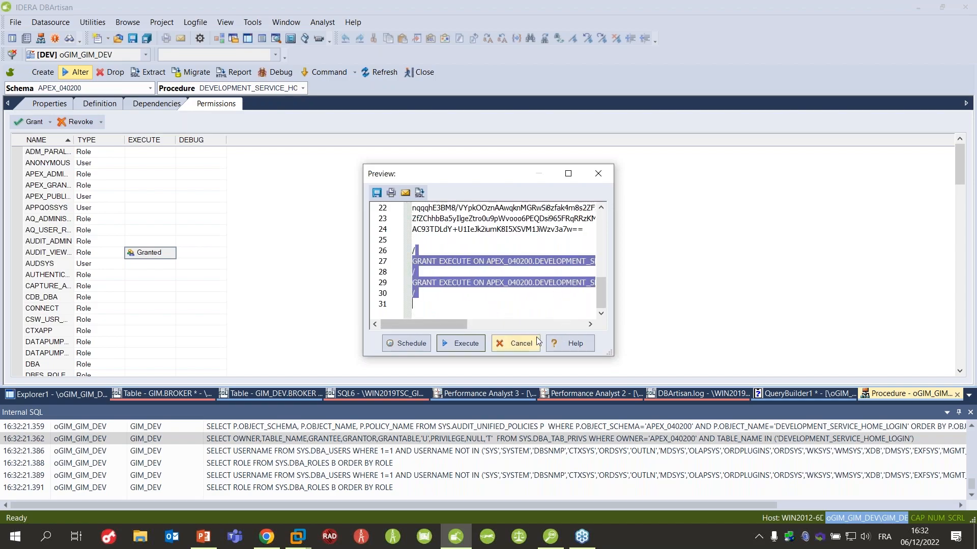
pyautogui.click(520, 343)
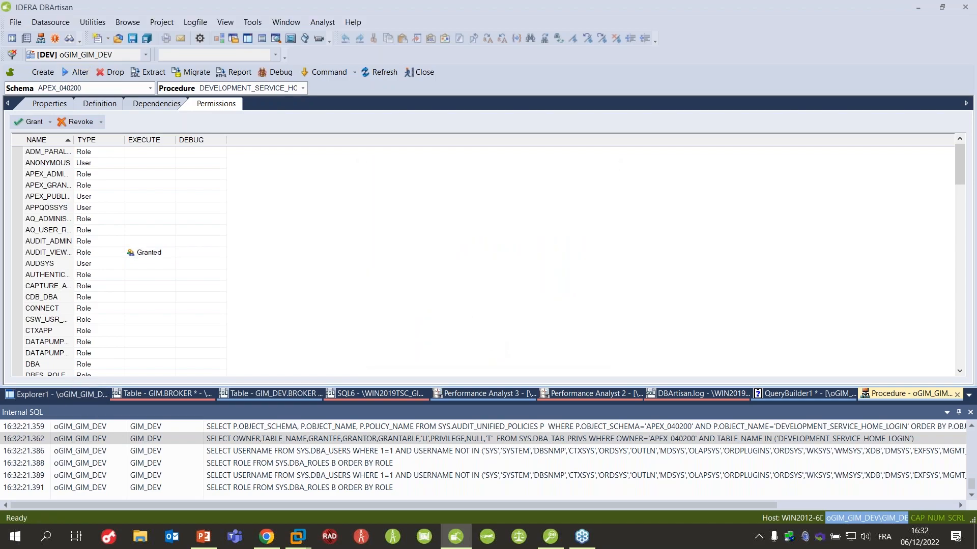
# Step: Return to the datasource explorer and close Performance Analyst 3 and Performance Analyst 2
pyautogui.click(56, 393)
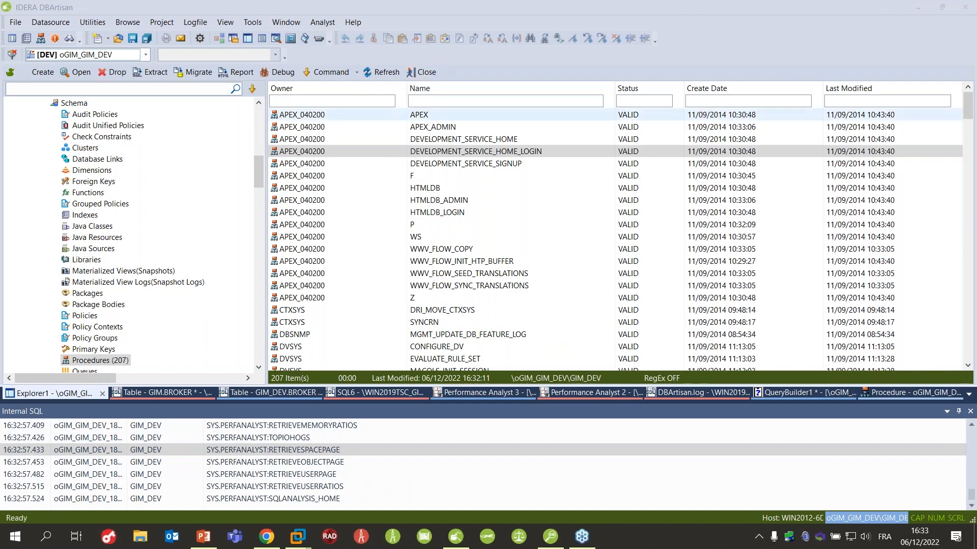
pyautogui.click(500, 395)
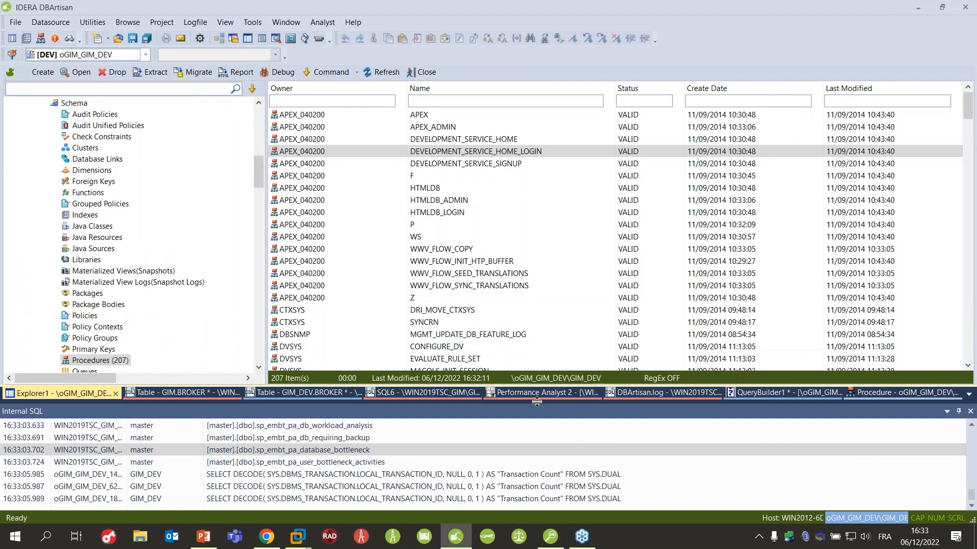
pyautogui.click(530, 396)
pyautogui.click(382, 74)
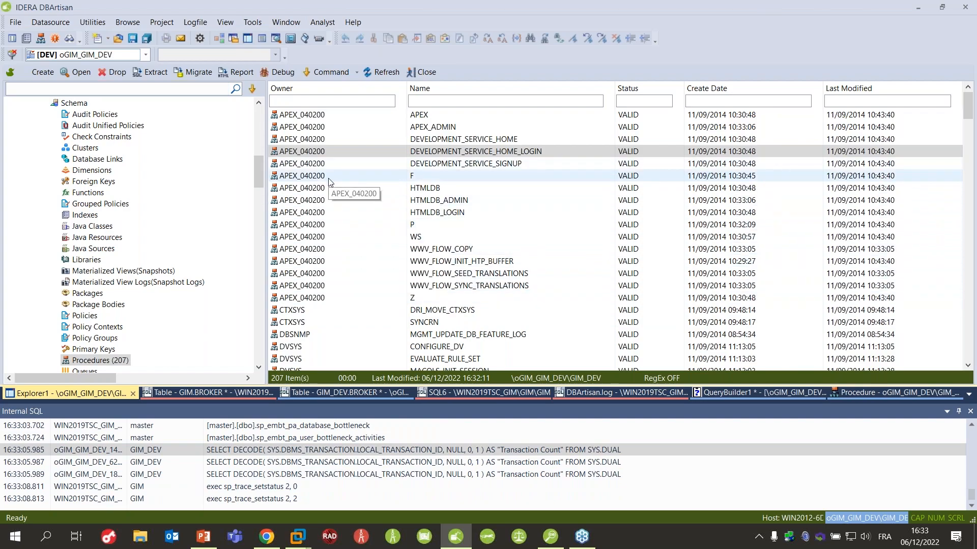
pyautogui.click(353, 22)
pyautogui.click(402, 6)
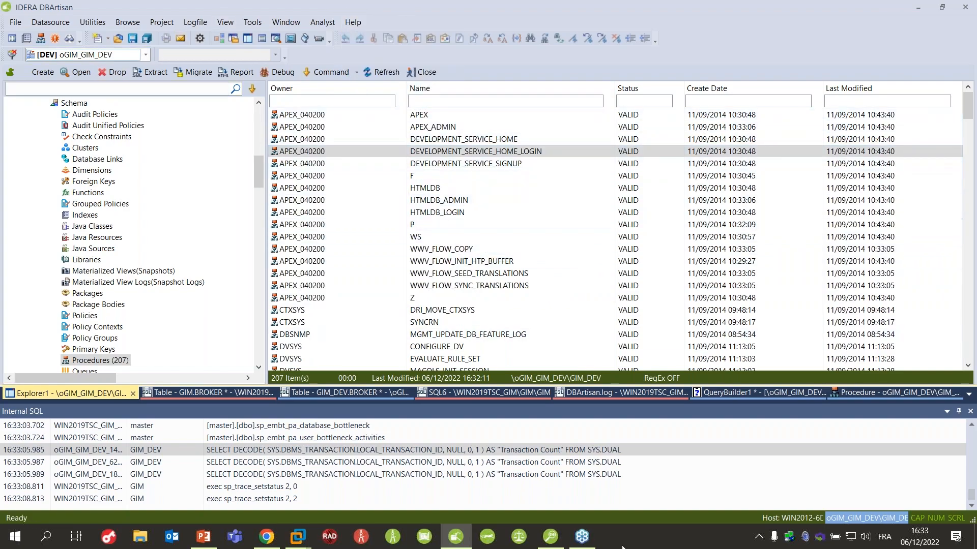
# Step: Switch to Chrome and look over the DBArtisan product documentation page and the 18.2.x online help contents
pyautogui.click(275, 537)
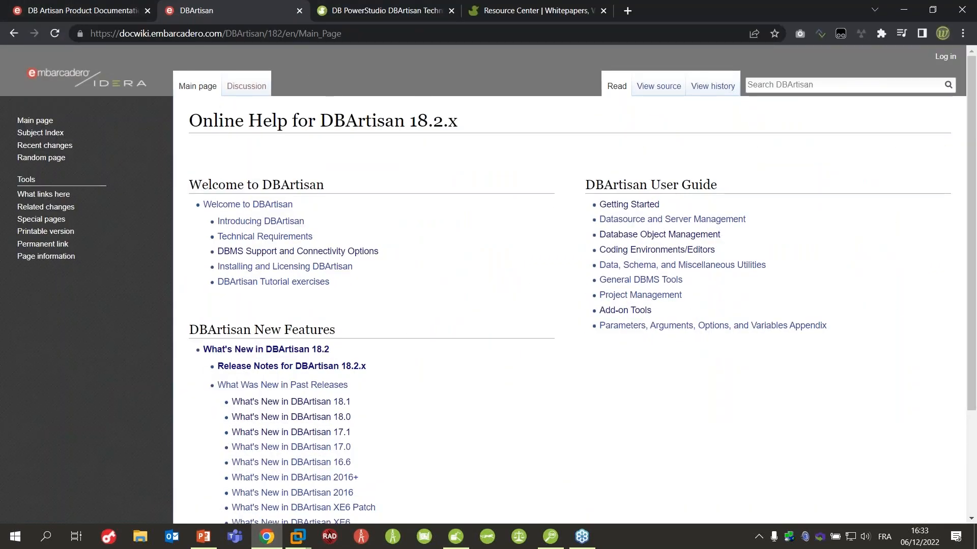
pyautogui.click(35, 12)
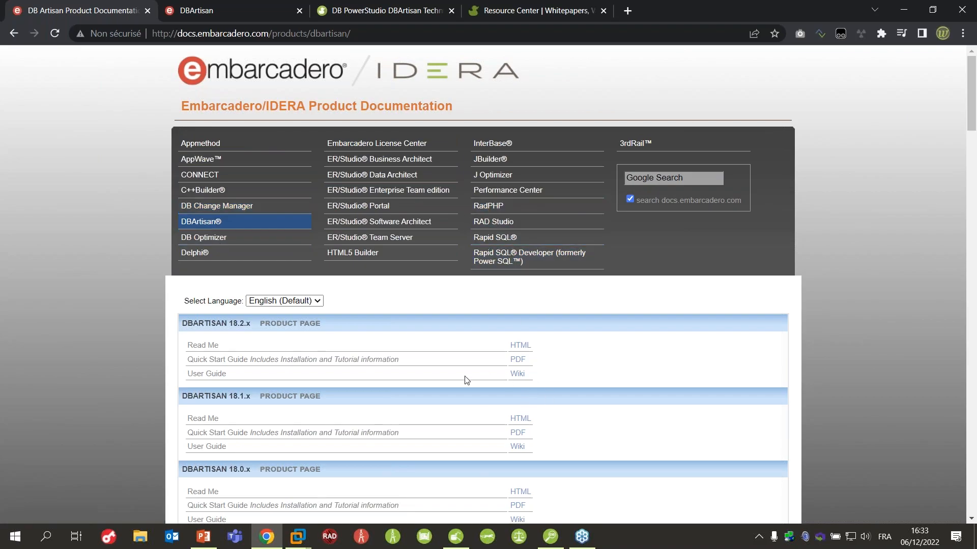
pyautogui.click(218, 7)
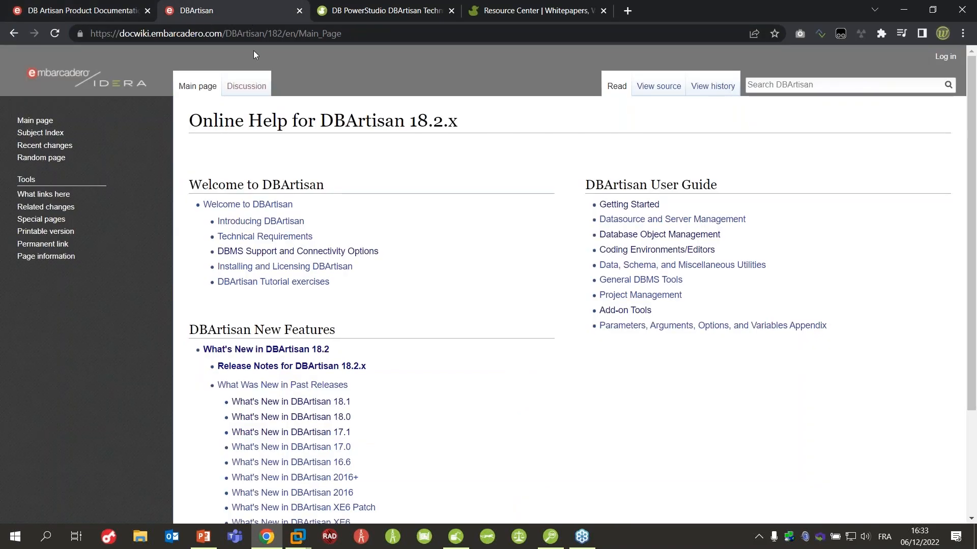
pyautogui.scroll(-2, 407, 239)
pyautogui.scroll(-1, 633, 379)
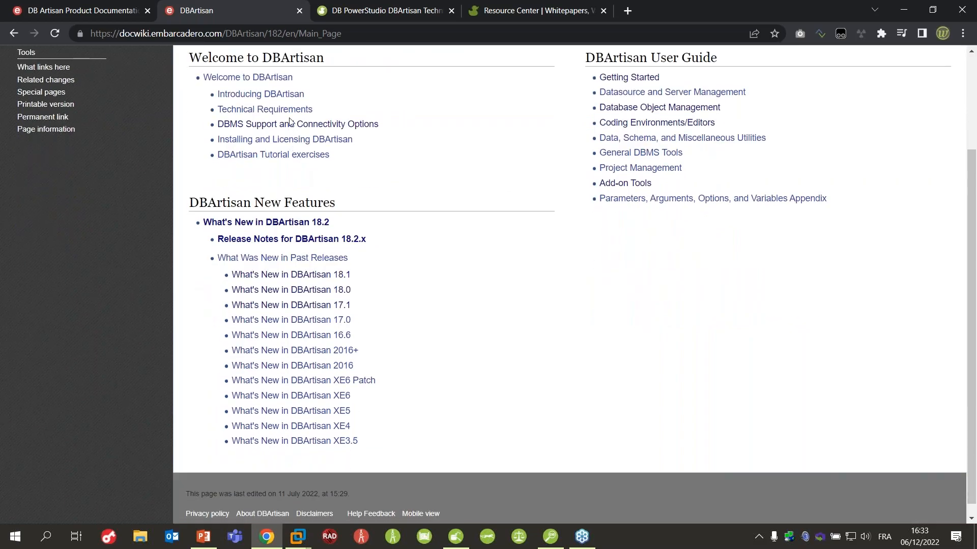
# Step: Open the DBMS Support and Connectivity Options help page and review the supported versions and drivers for each platform
pyautogui.click(275, 126)
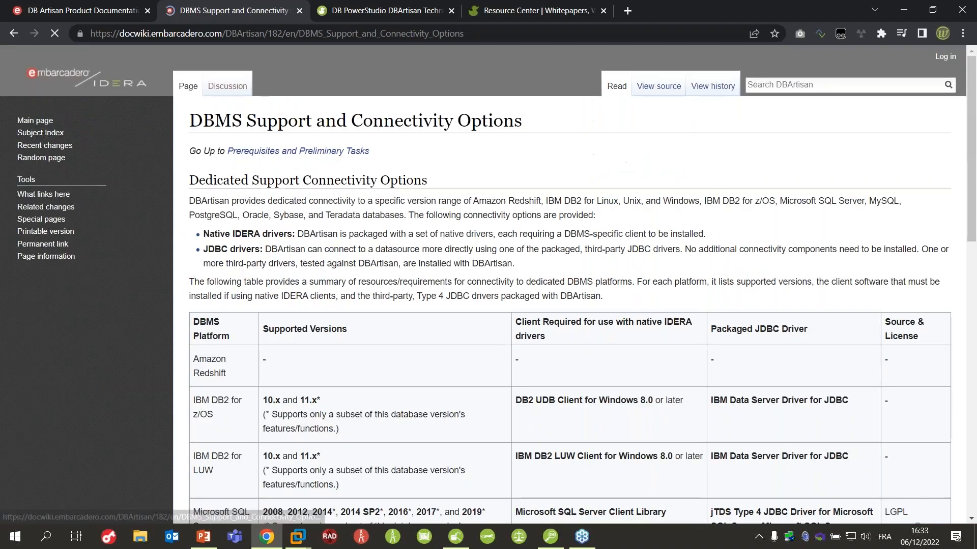
pyautogui.scroll(-5, 553, 321)
pyautogui.scroll(-4, 554, 321)
pyautogui.scroll(5, 630, 365)
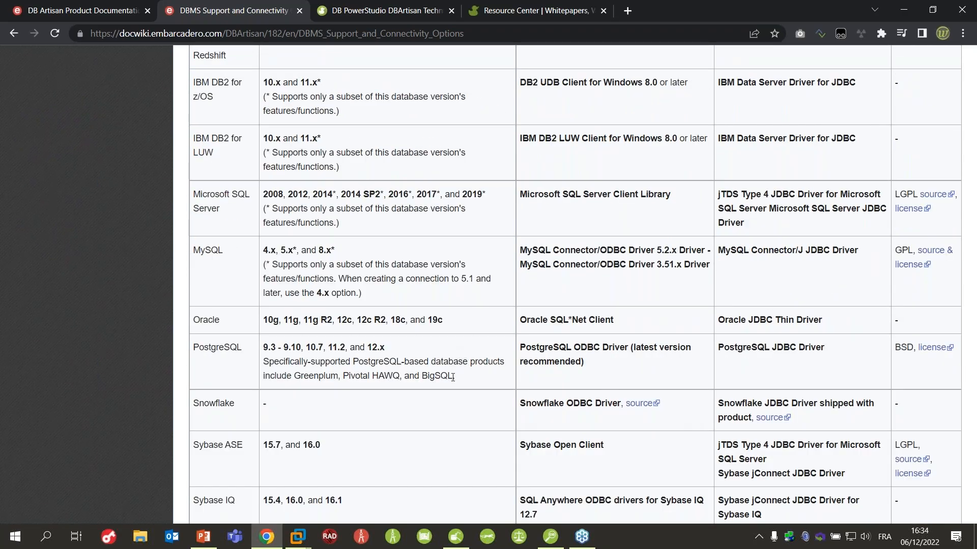
pyautogui.scroll(-6, 429, 379)
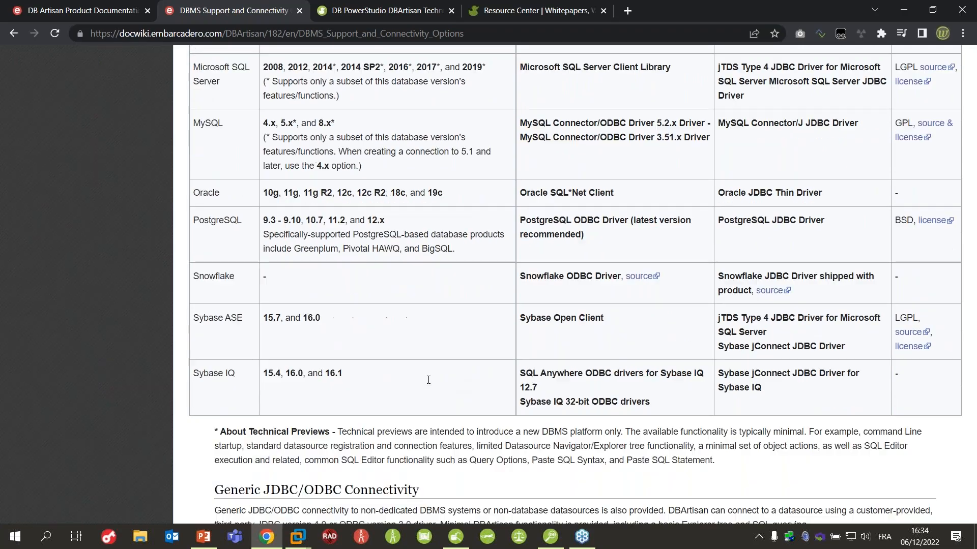
# Step: Return from the DBMS Support and Connectivity Options page to the start of the DBArtisan 18.2.x online help contents
pyautogui.scroll(5, 413, 356)
pyautogui.scroll(8, 413, 356)
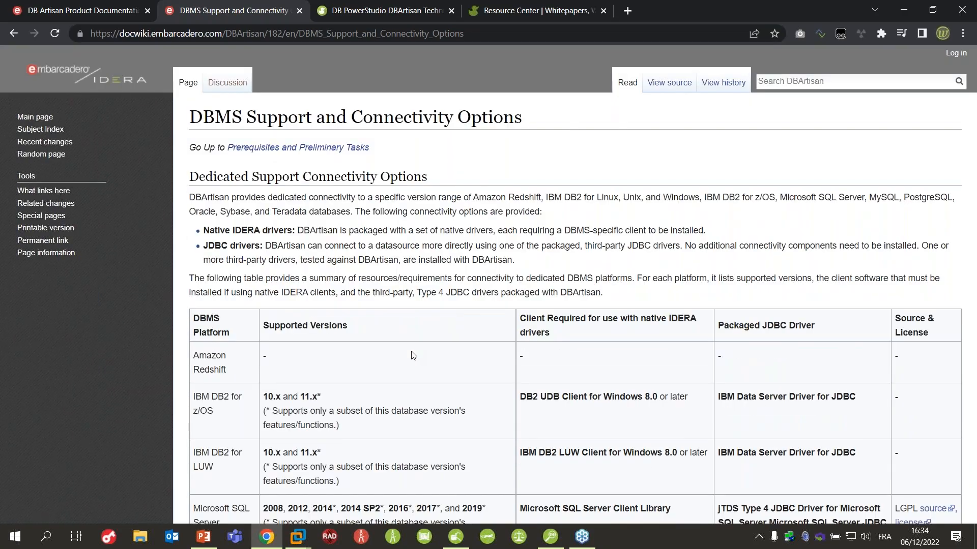
pyautogui.hotkey('alt', 'Left')
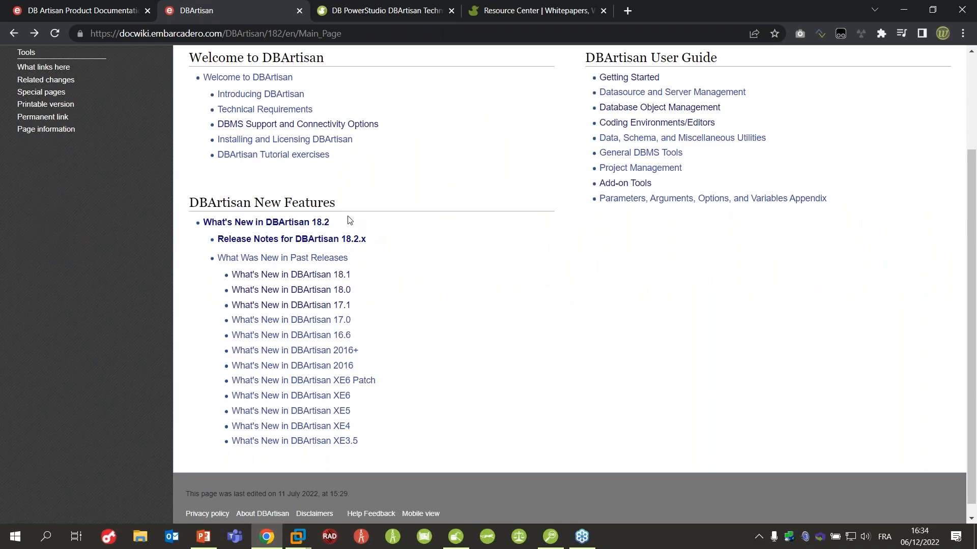
pyautogui.scroll(3, 224, 201)
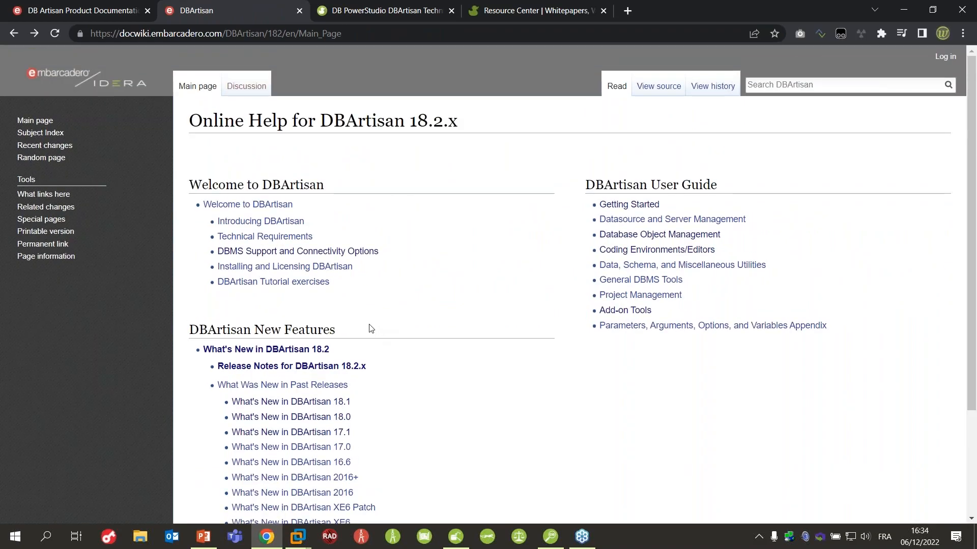
# Step: Open the What's New page from the DBArtisan technical specifications in a new tab and review the release 18.2 features, including Snowflake support
pyautogui.click(398, 8)
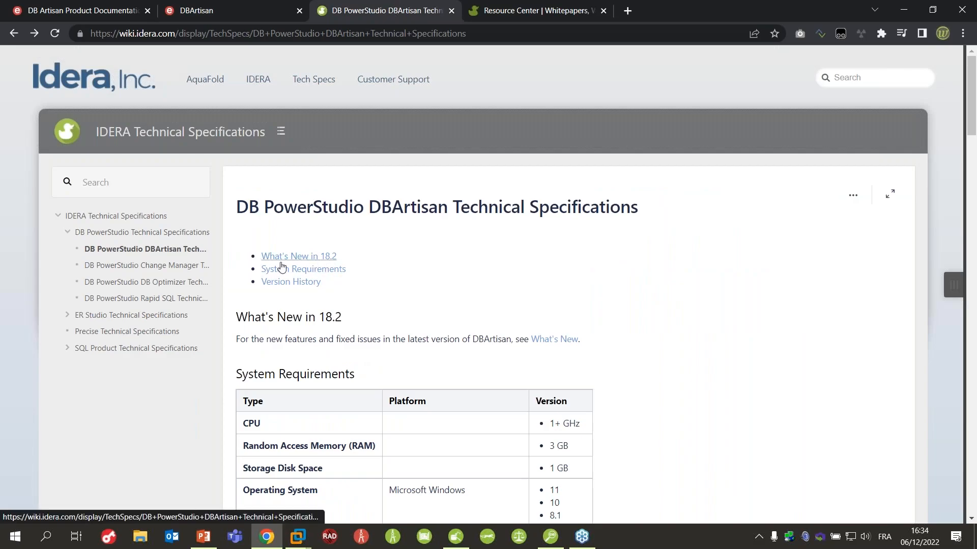
pyautogui.middleClick(564, 342)
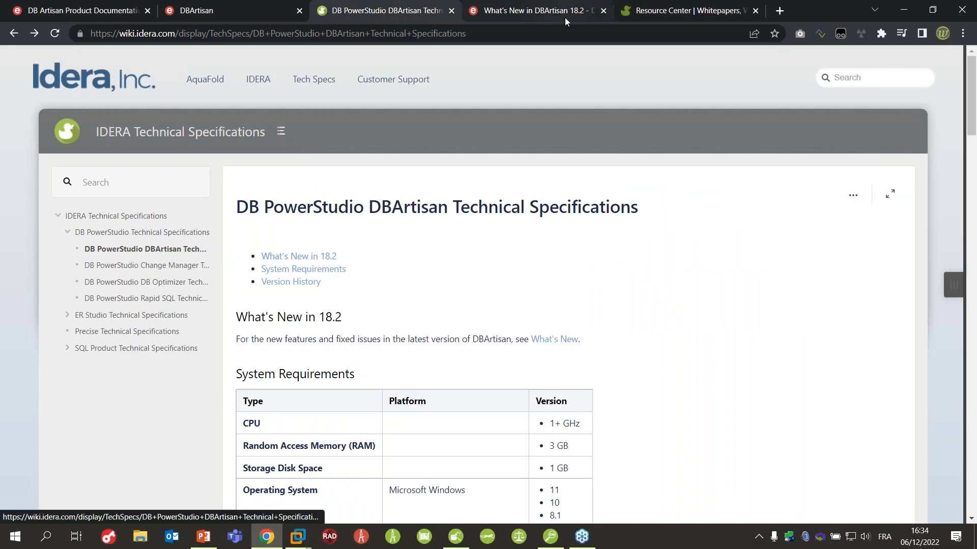
pyautogui.click(565, 15)
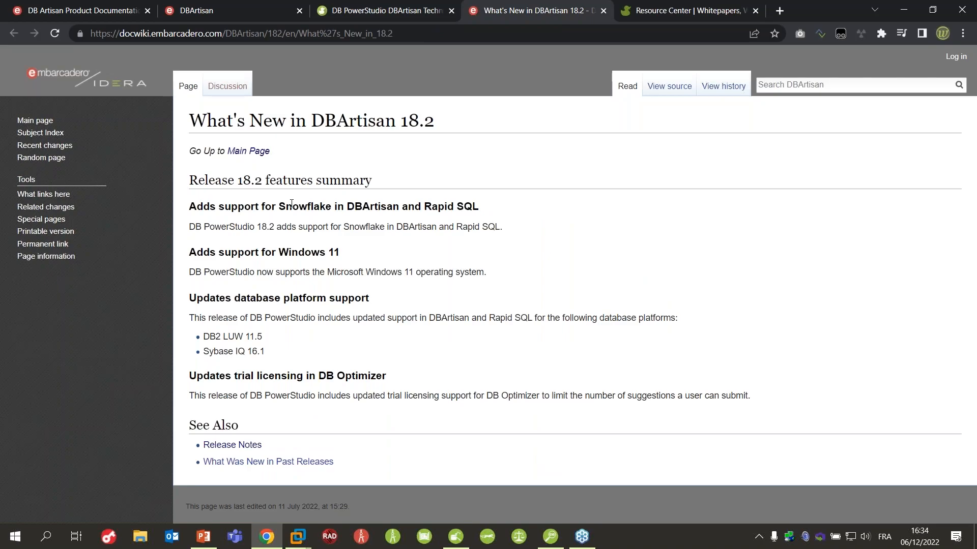
pyautogui.moveTo(296, 227); pyautogui.dragTo(422, 262)
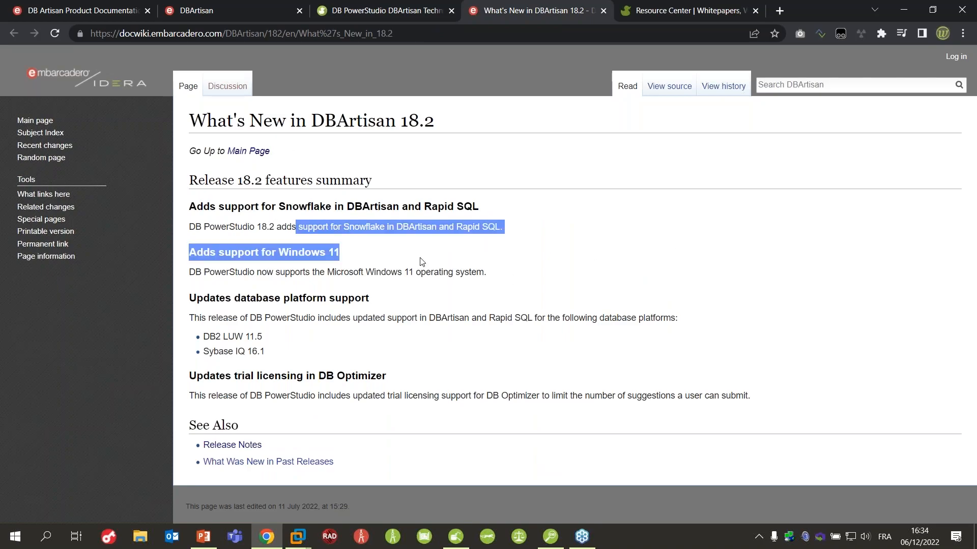
pyautogui.doubleClick(300, 207)
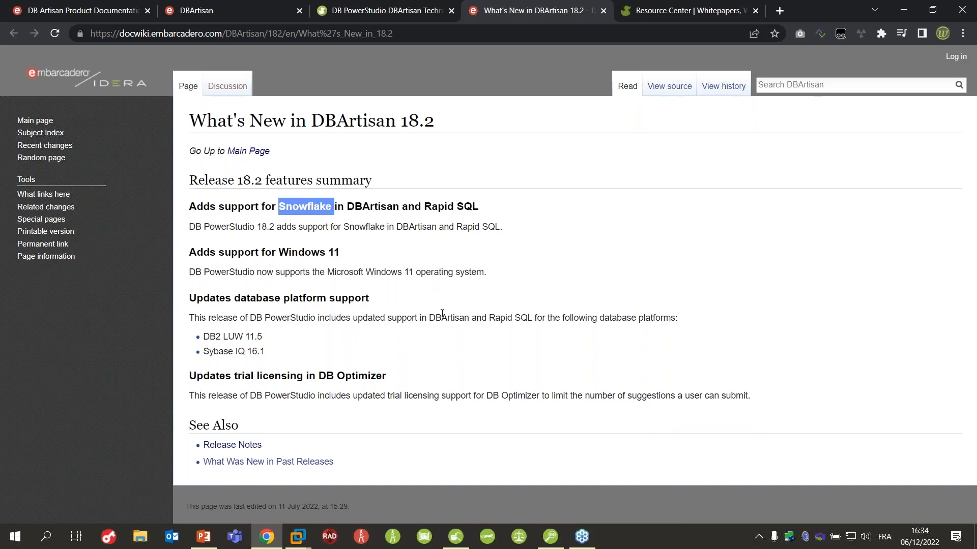
pyautogui.click(359, 224)
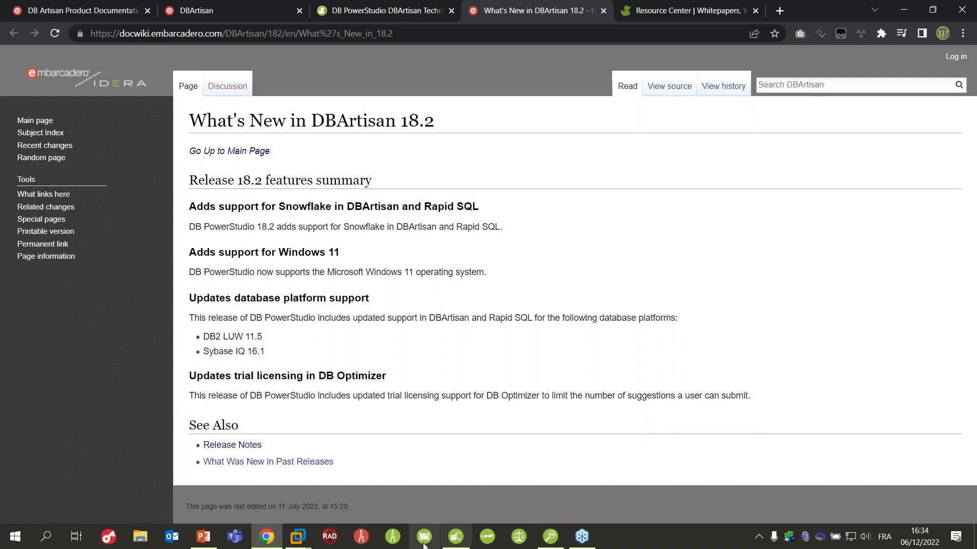
pyautogui.click(456, 536)
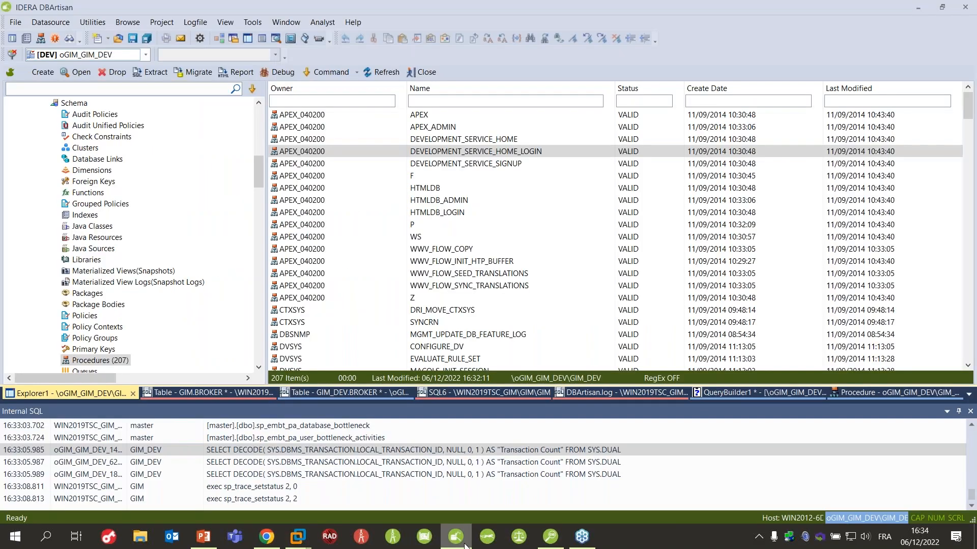
pyautogui.click(266, 536)
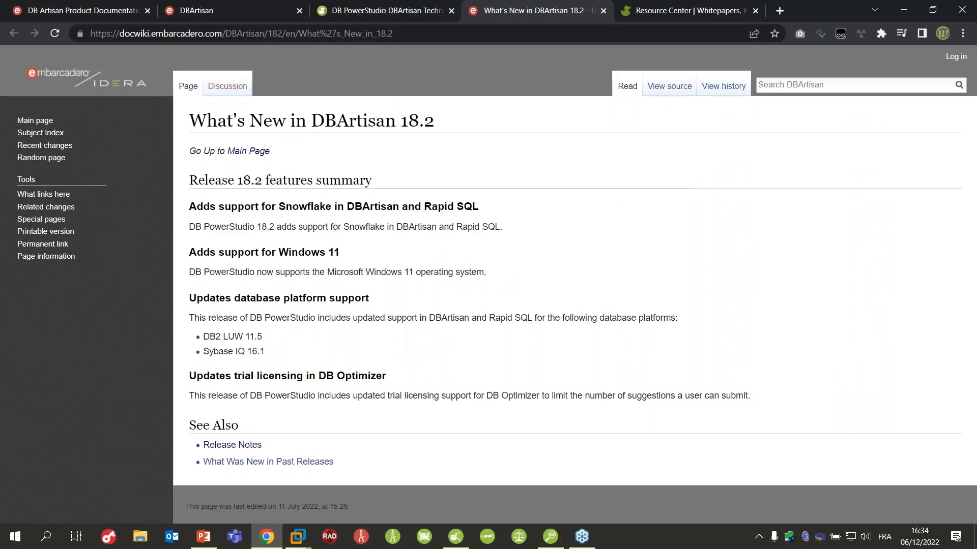
# Step: Examine the operating system, cloud and database versions in the System Requirements table of the DBArtisan technical specifications
pyautogui.click(378, 14)
pyautogui.scroll(-10, 396, 371)
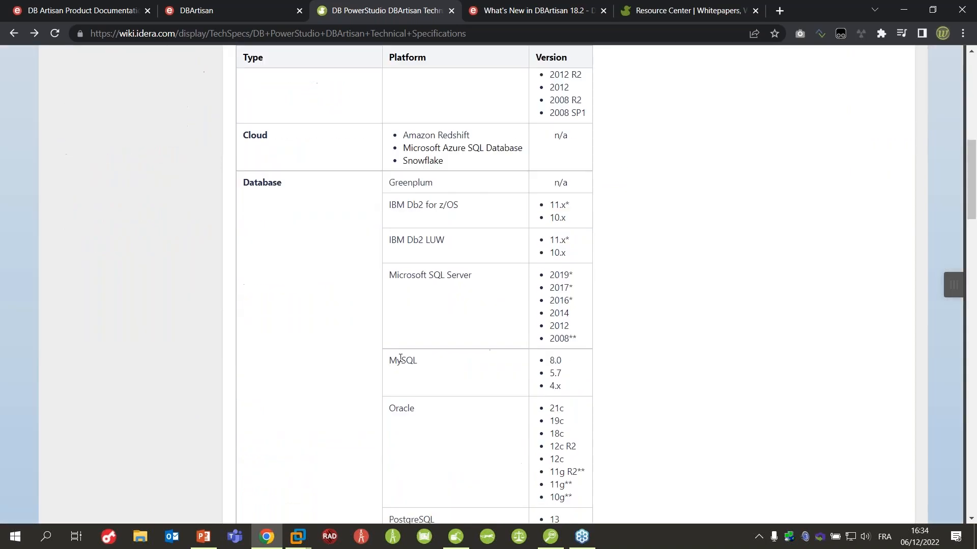
pyautogui.scroll(4, 343, 200)
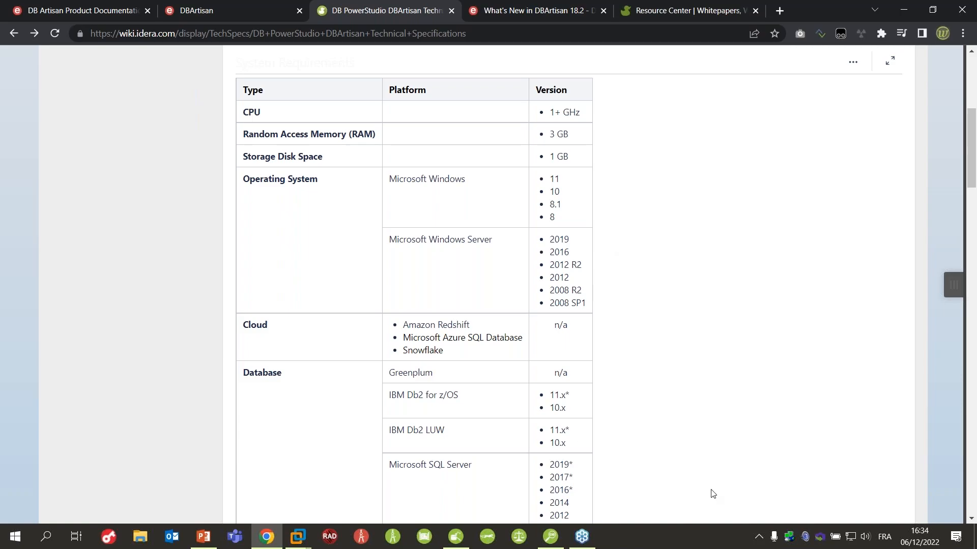
pyautogui.scroll(-3, 360, 340)
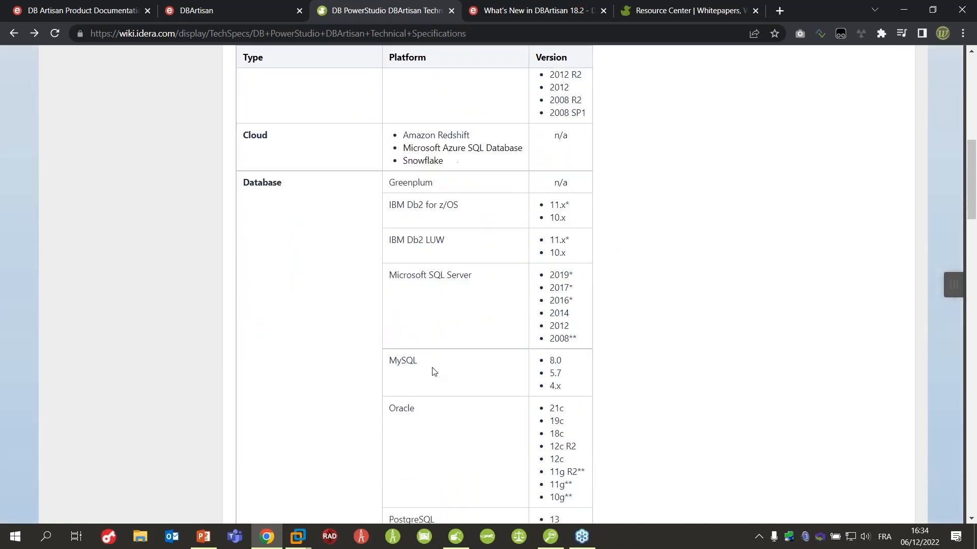
pyautogui.scroll(-5, 435, 371)
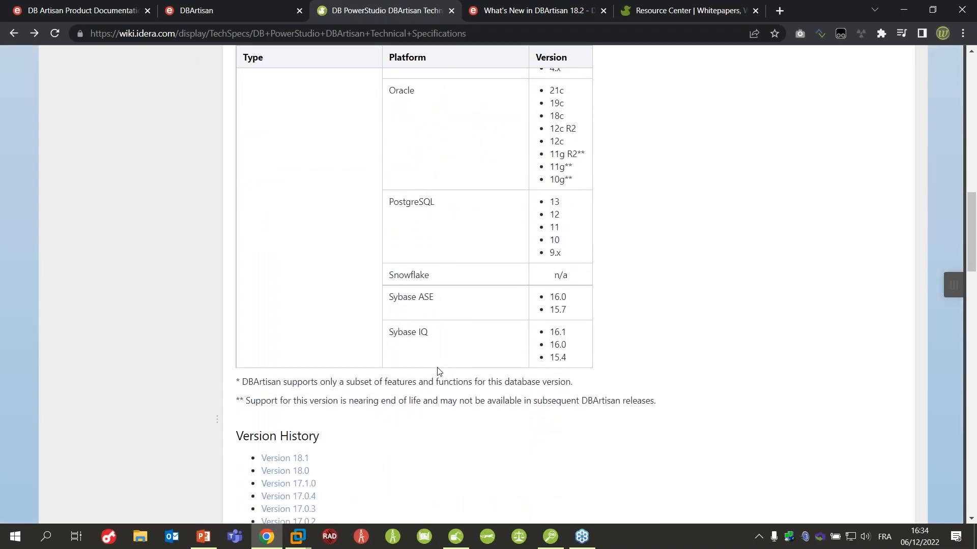
pyautogui.scroll(6, 437, 371)
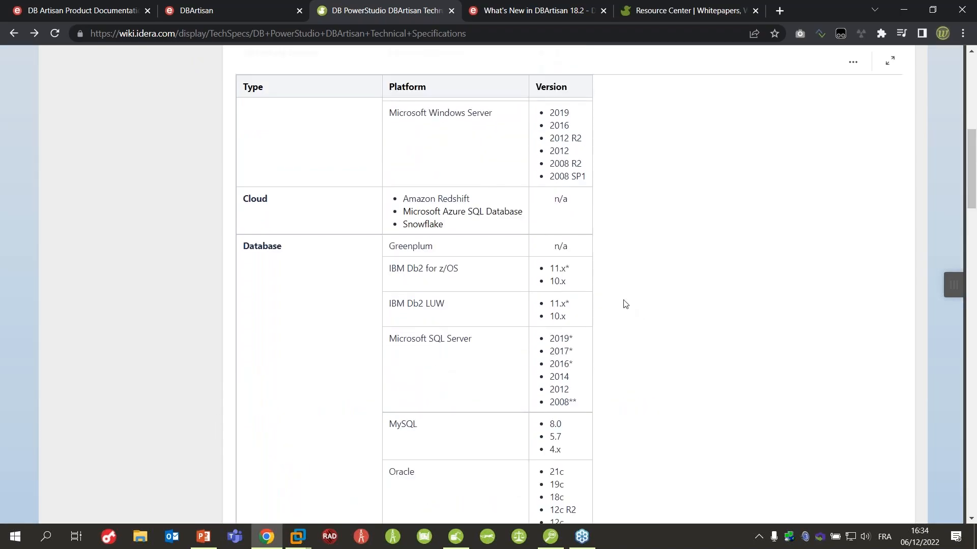
pyautogui.scroll(6, 625, 303)
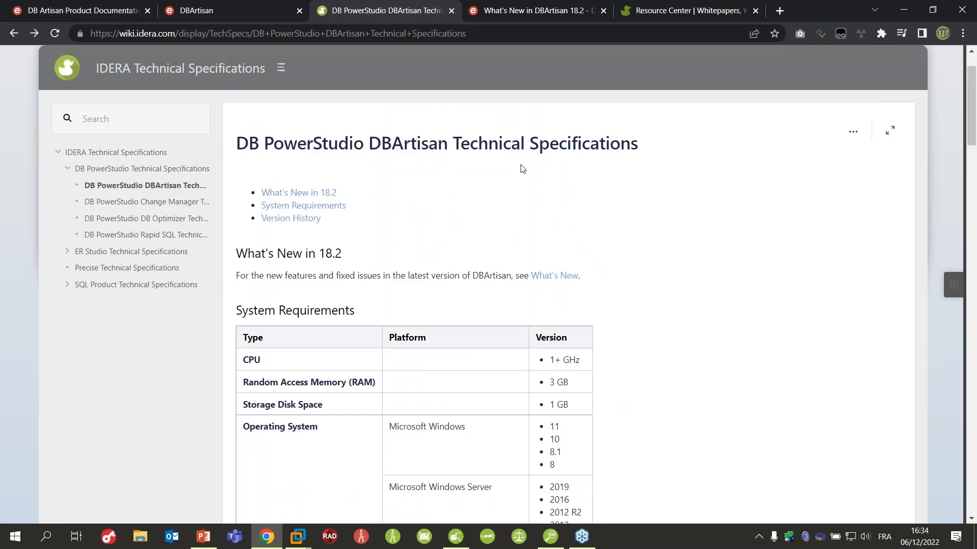
# Step: Look through the videos, quick start guides, tech specs and webcasts listed in the IDERA Resource Center
pyautogui.click(661, 10)
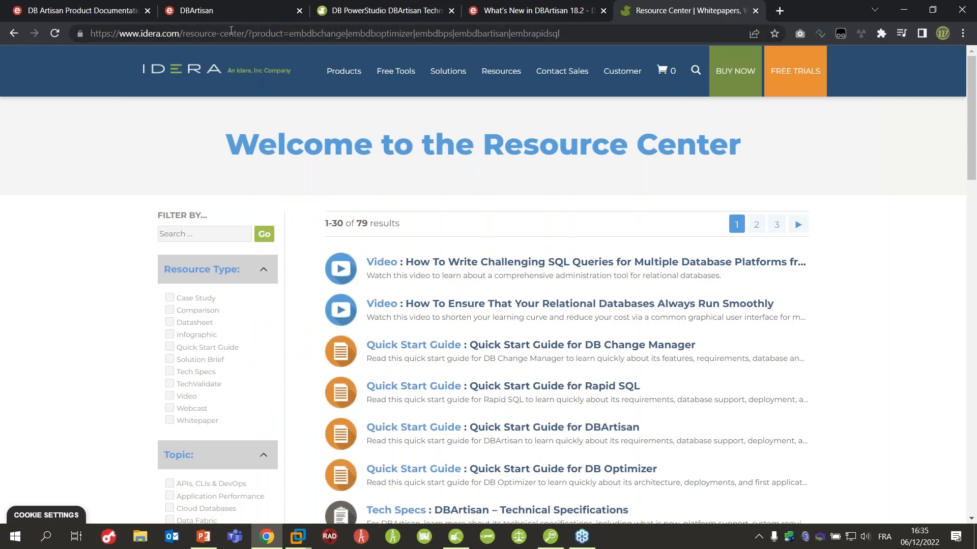
pyautogui.scroll(-1, 593, 438)
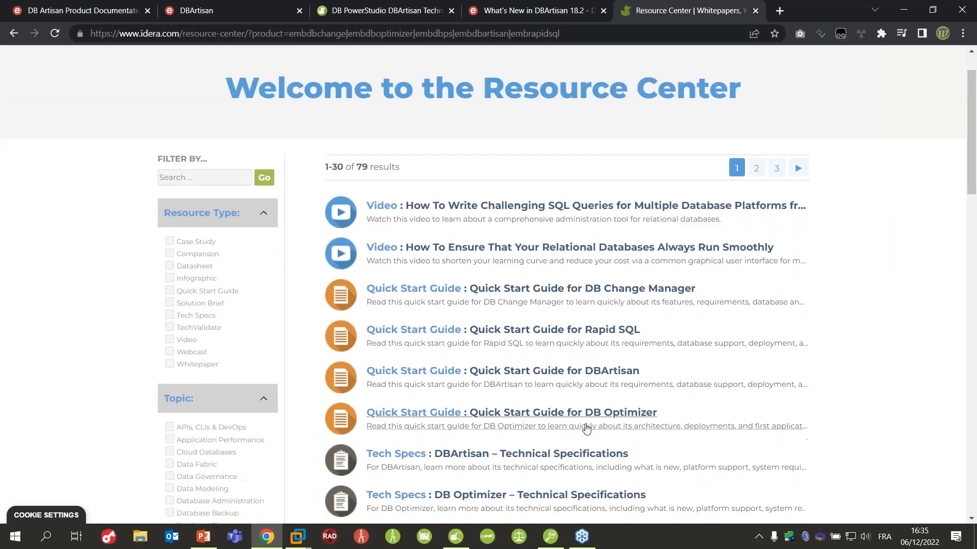
pyautogui.scroll(-3, 624, 304)
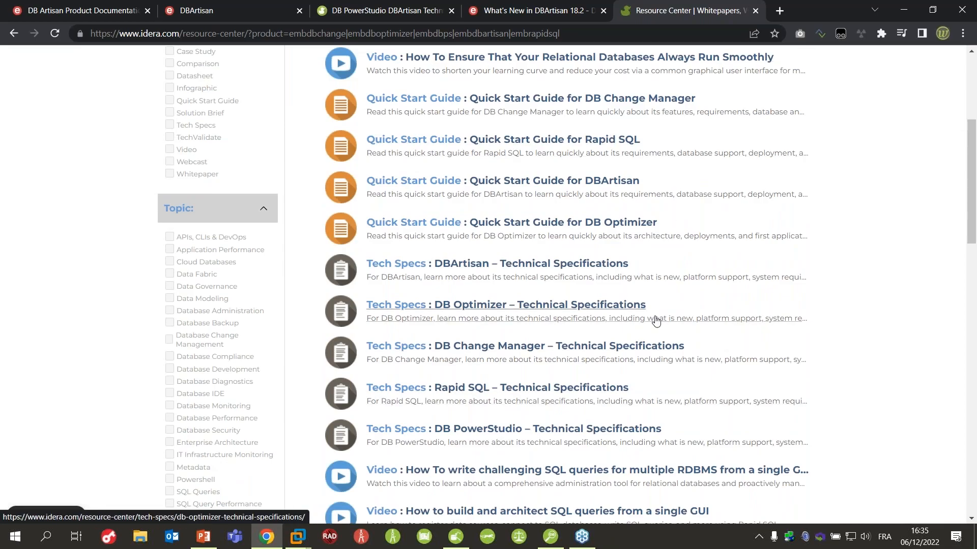
pyautogui.scroll(-3, 668, 357)
# Step: Select the full web addresses of the Resource Center page and the What's New in DBArtisan 18.2 page for sharing
pyautogui.click(556, 33)
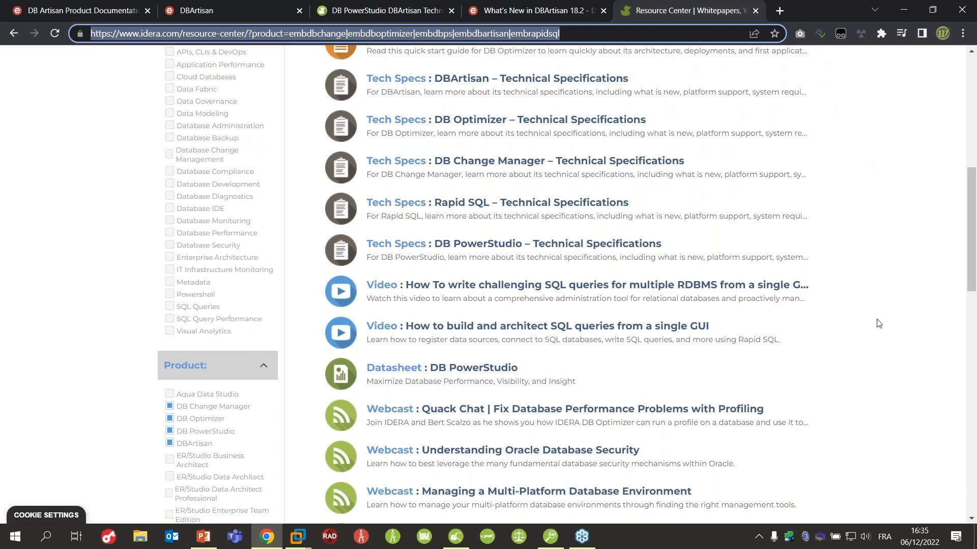
pyautogui.hotkey('alt', 'Tab')
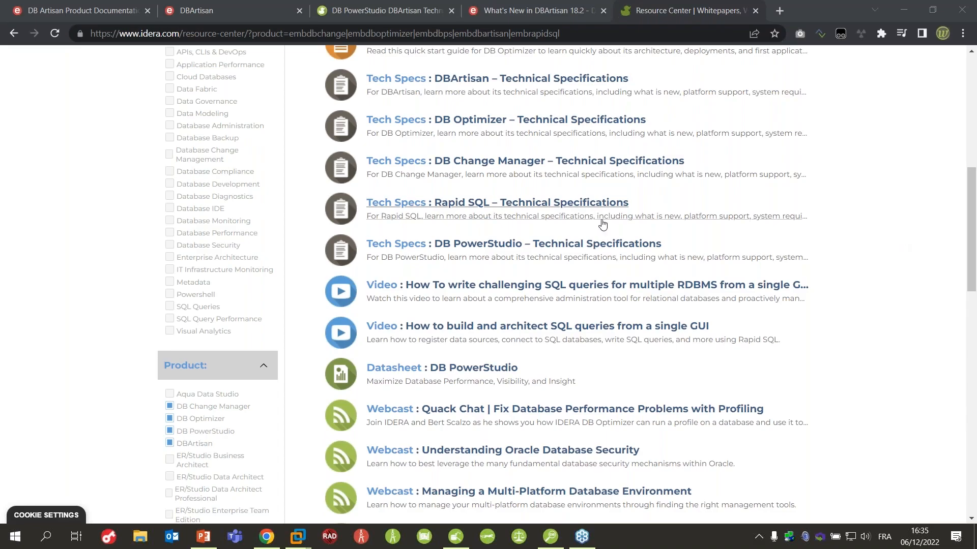
pyautogui.scroll(8, 590, 203)
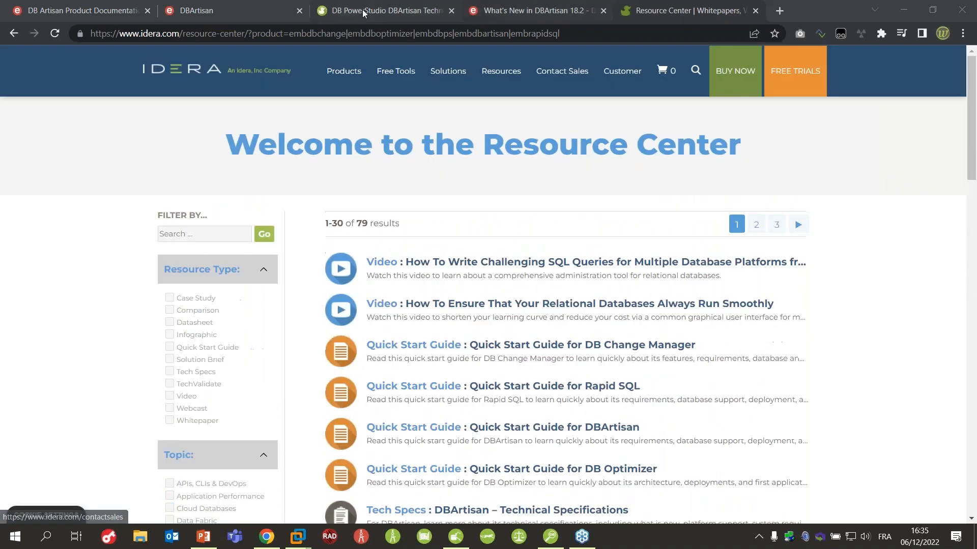
pyautogui.click(544, 10)
pyautogui.click(411, 31)
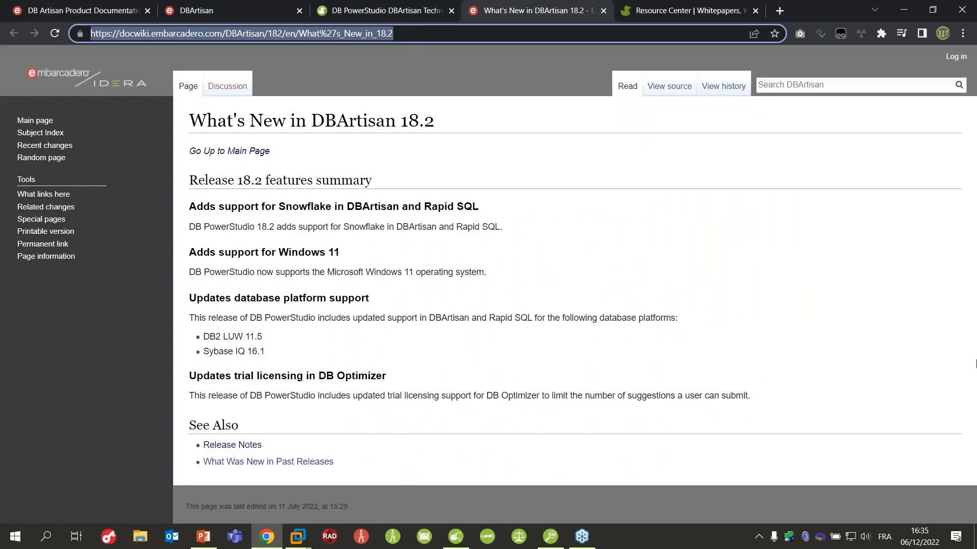
pyautogui.click(835, 227)
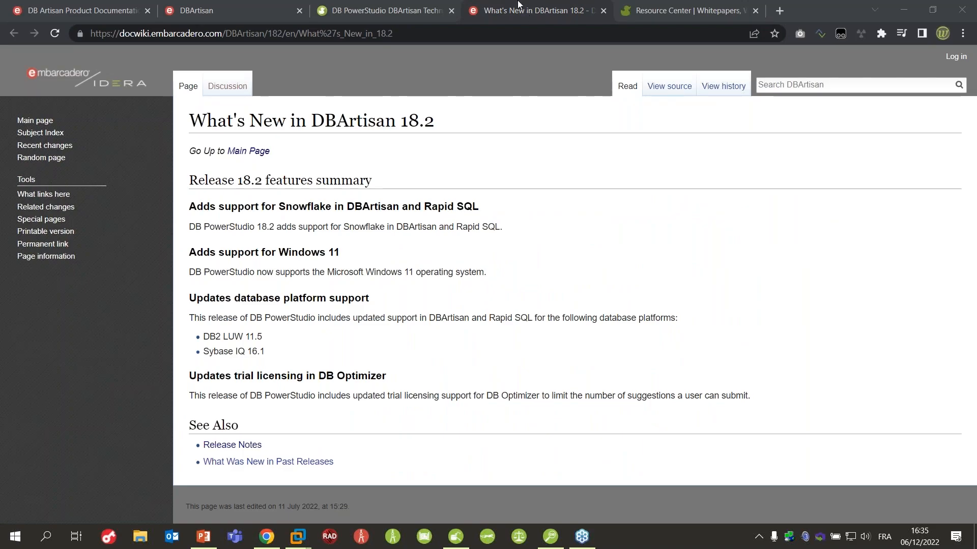
# Step: Select the full web addresses of the DBArtisan technical specifications page and the 18.2.x online help main page for sharing
pyautogui.click(407, 9)
pyautogui.click(483, 34)
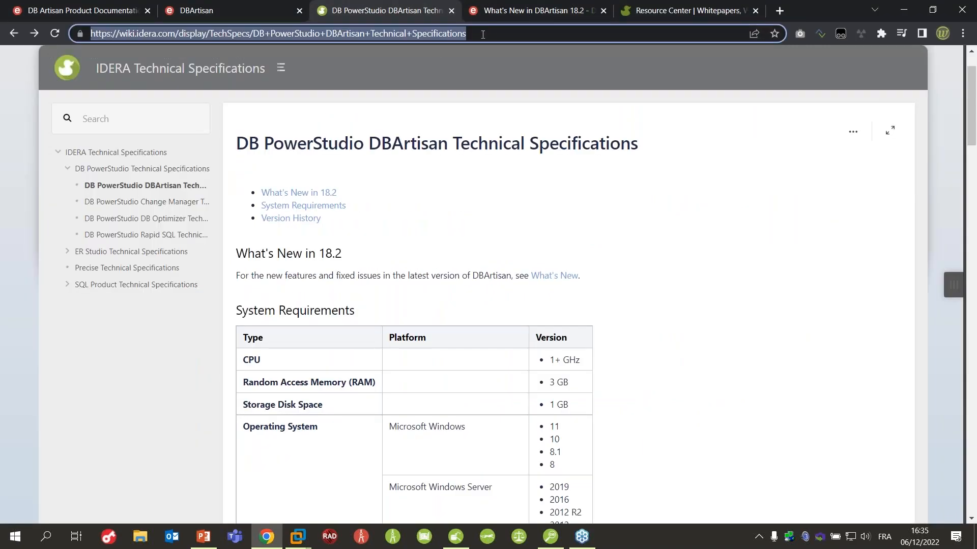
pyautogui.click(880, 225)
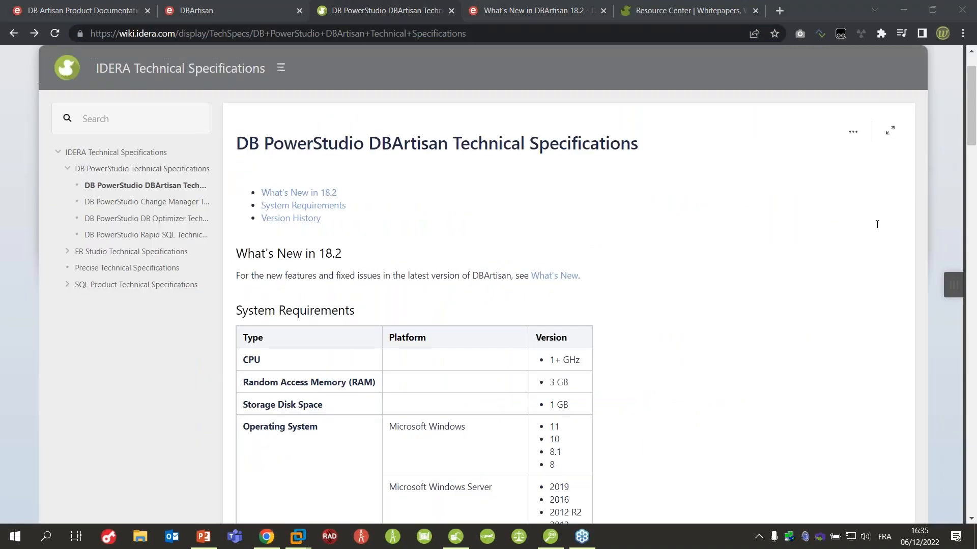
pyautogui.click(284, 5)
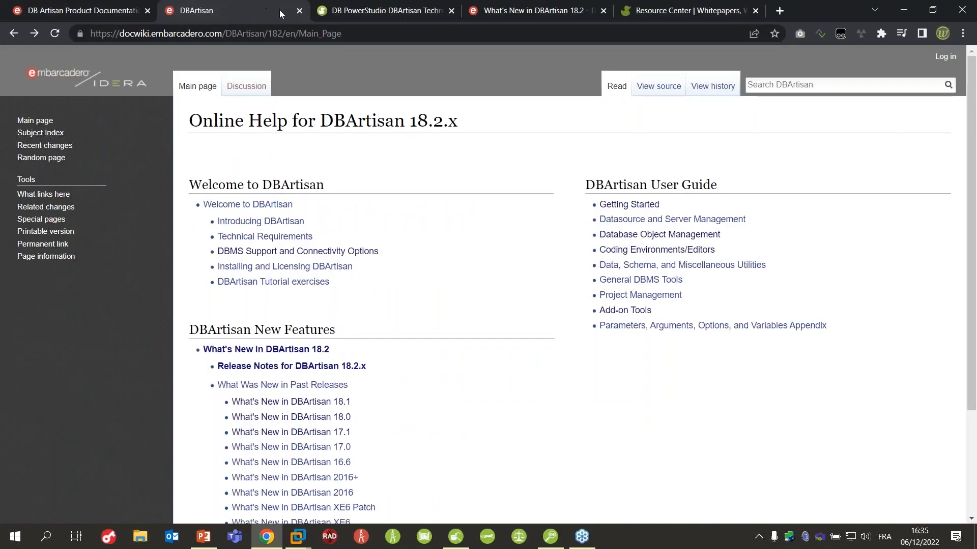
pyautogui.click(363, 33)
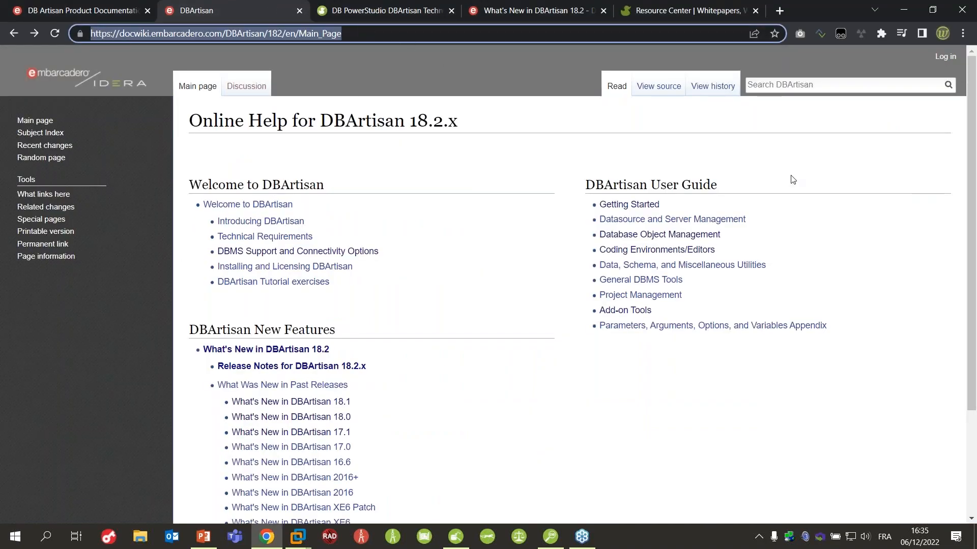
pyautogui.click(864, 218)
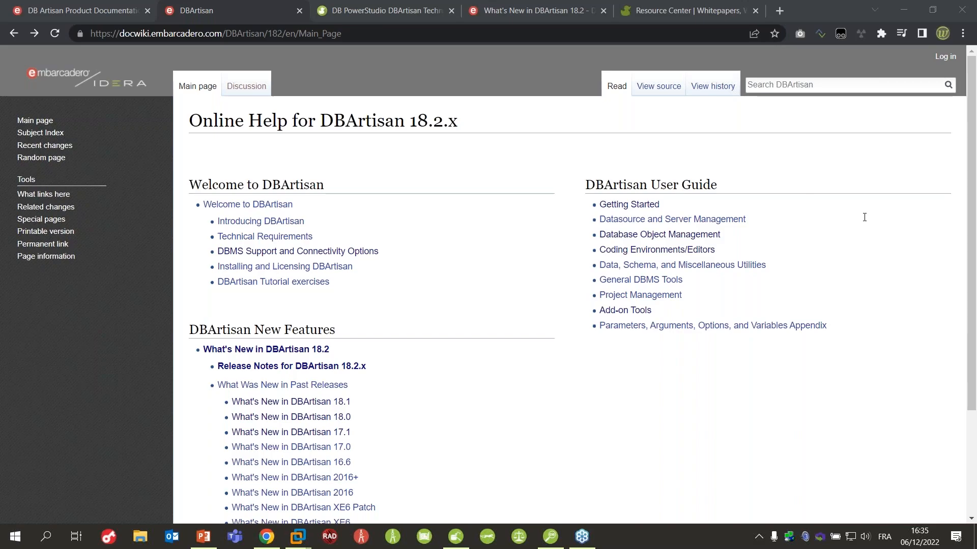
# Step: Select the full web address of the DBArtisan product documentation page for sharing and switch to the PowerPoint slide show
pyautogui.click(87, 8)
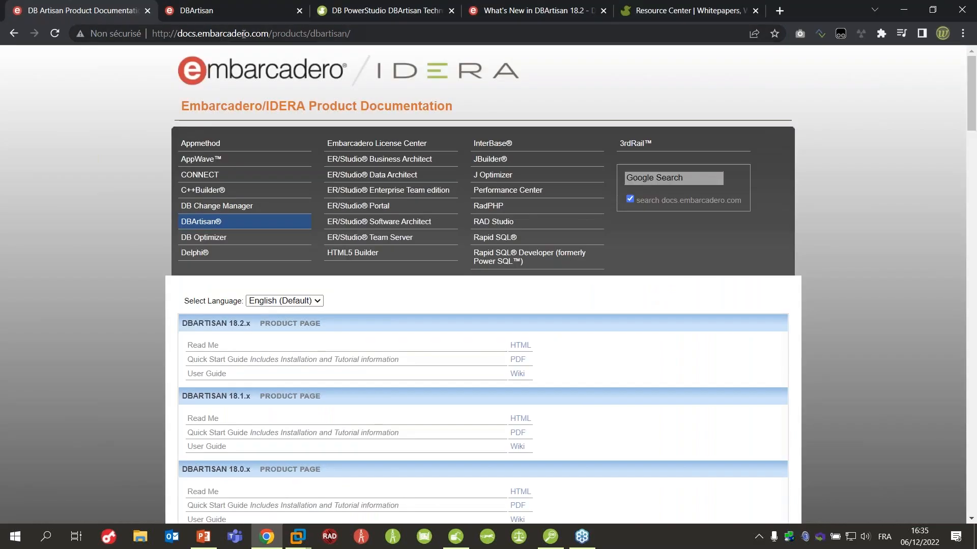
pyautogui.click(283, 39)
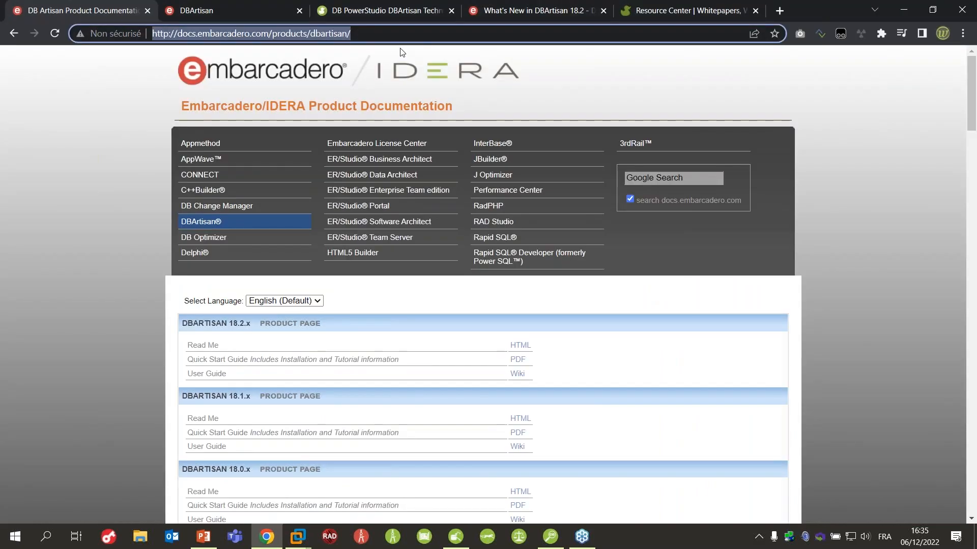
pyautogui.click(848, 221)
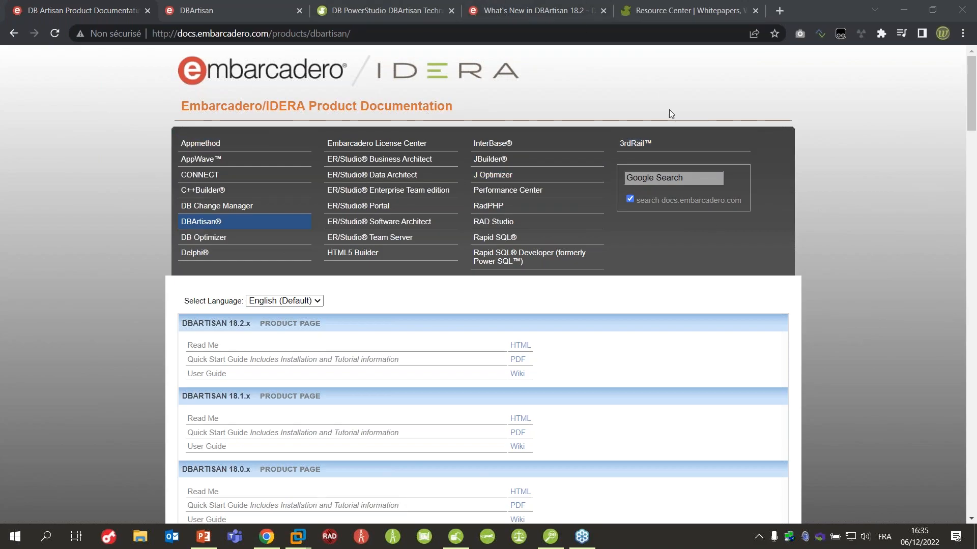
pyautogui.hotkey('alt', 'Tab')
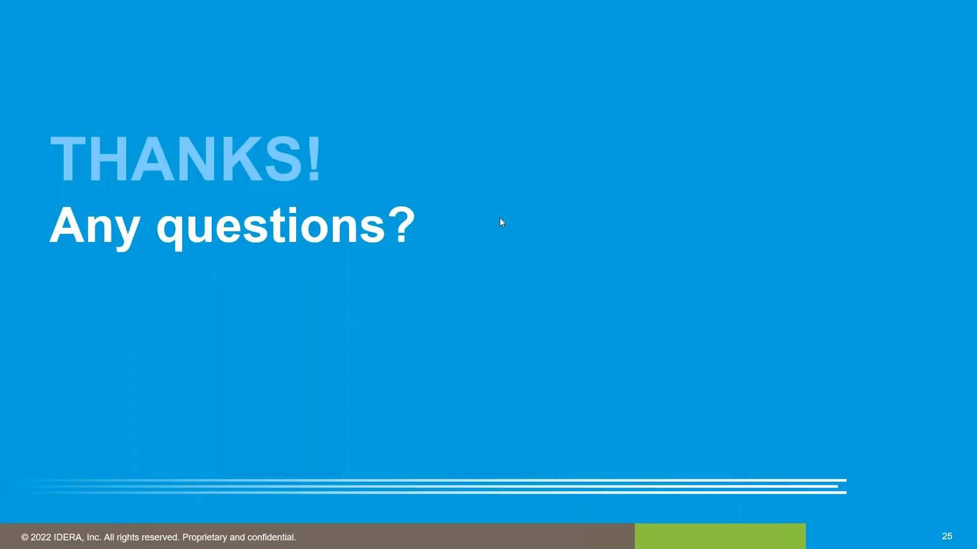